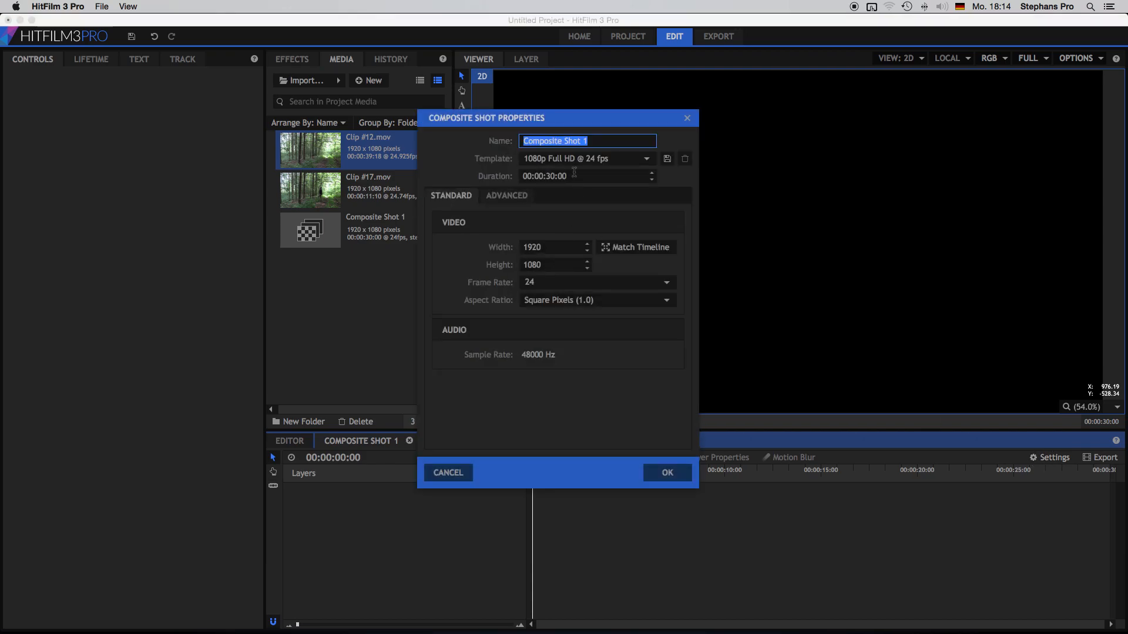
- Set the composite shot's duration to 00:00:12:00 and apply its properties
{"action": "double_click", "coordinate": [552, 176]}
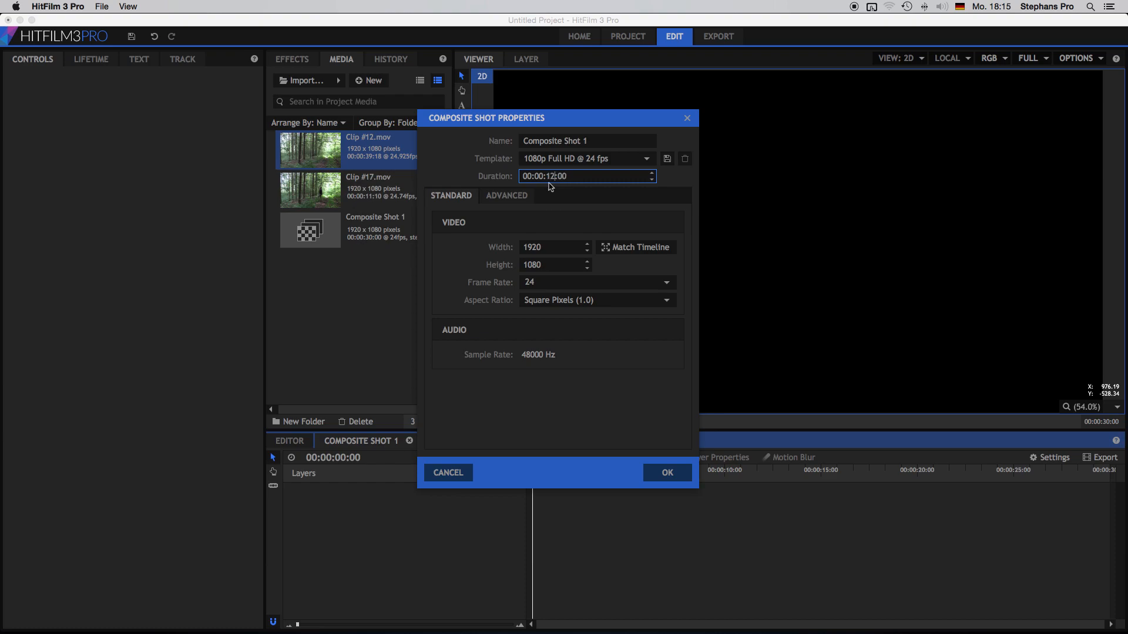
{"action": "key", "text": "Return"}
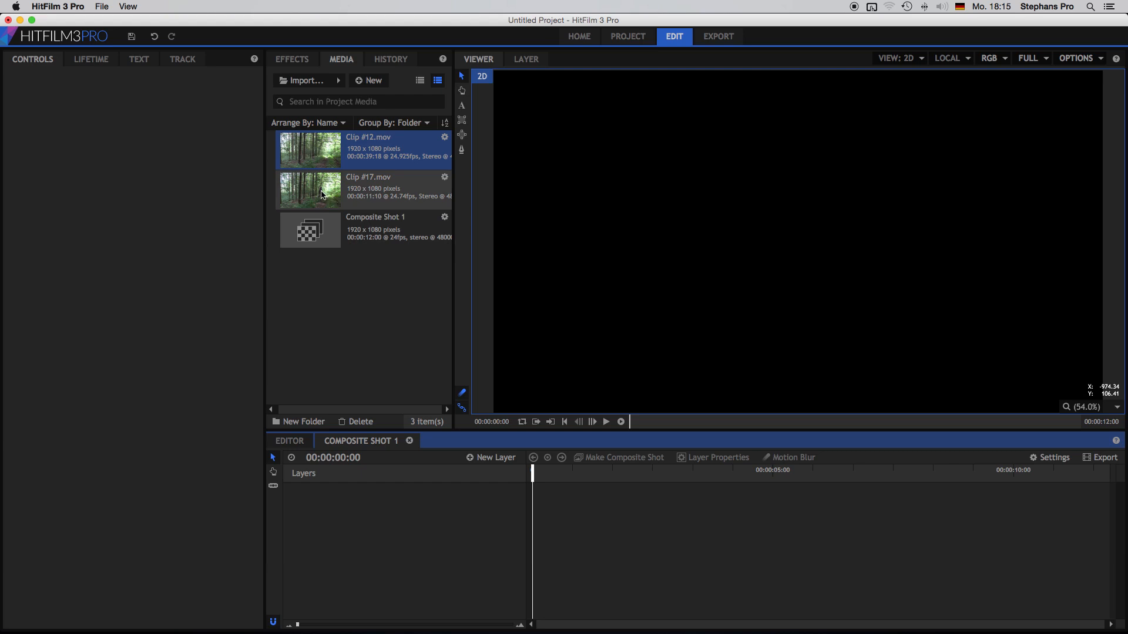
- Add Clip #17.mov to the composite shot and place Clip #12.mov as a layer above it
{"action": "left_click_drag", "start_coordinate": [322, 195], "coordinate": [345, 493]}
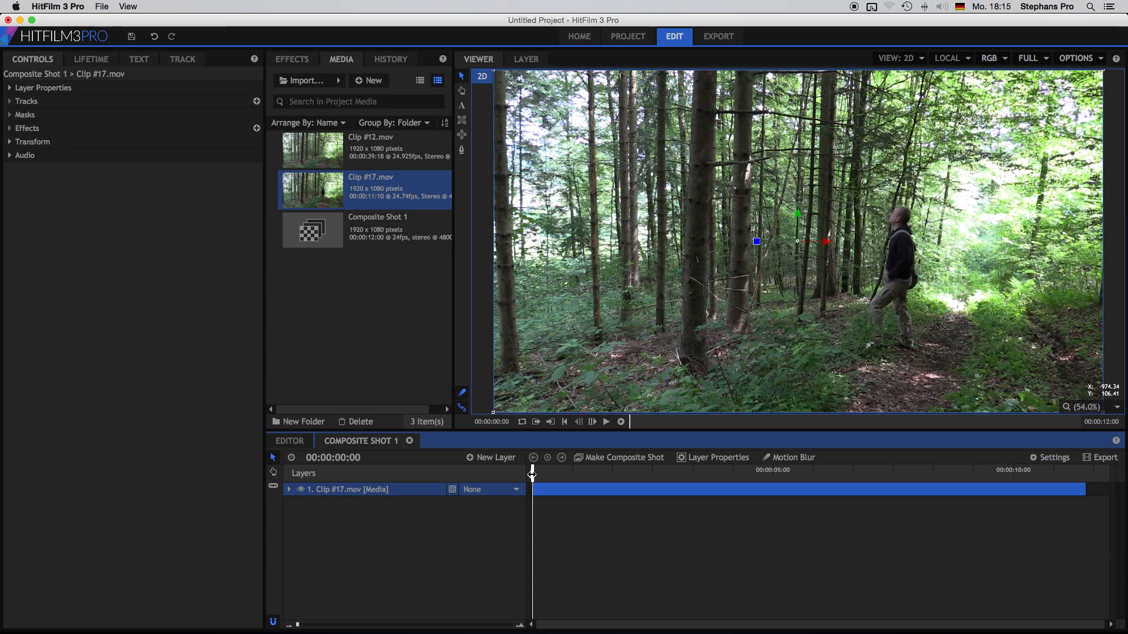
{"action": "left_click_drag", "start_coordinate": [532, 472], "coordinate": [989, 477]}
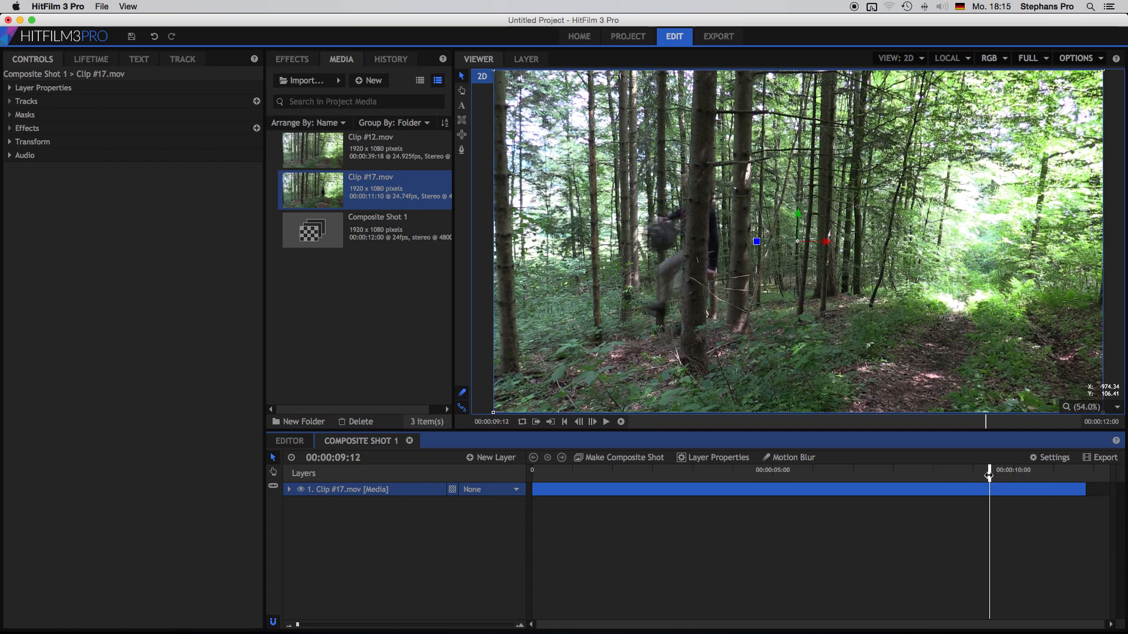
{"action": "left_click", "coordinate": [323, 156]}
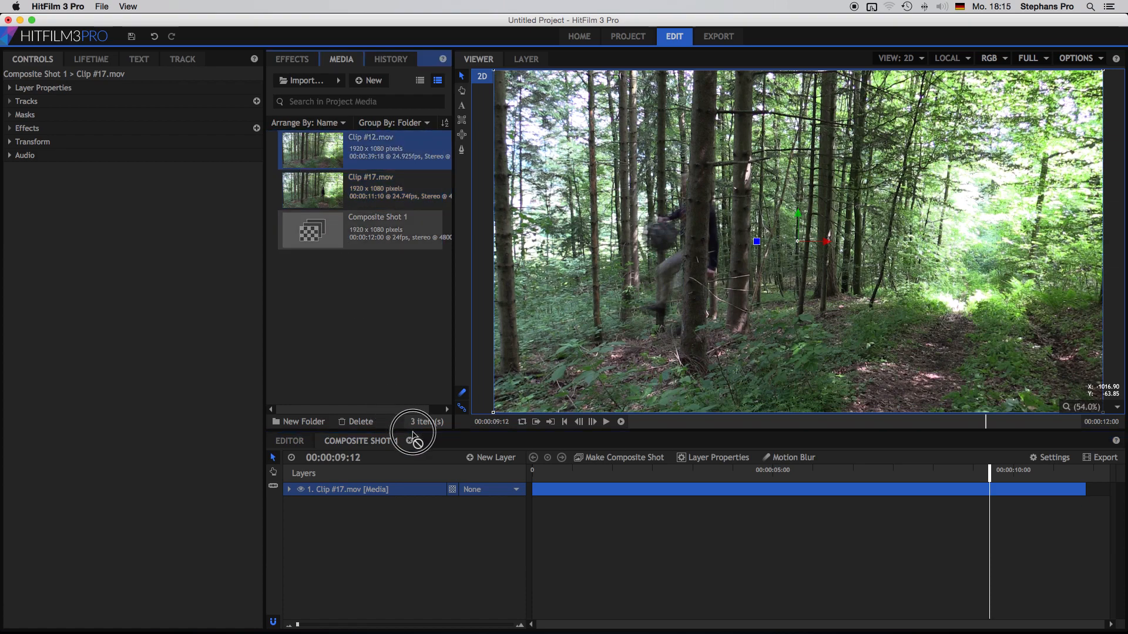
{"action": "left_click", "coordinate": [456, 489]}
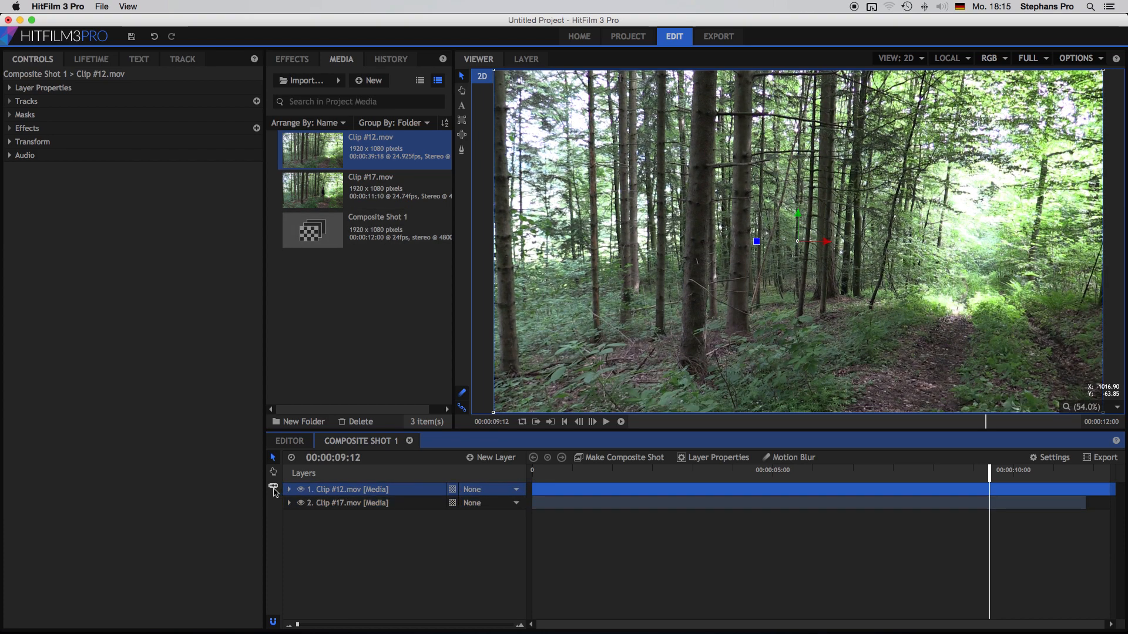
- Slice the Clip #12.mov layer where Clip #17.mov ends and delete the leftover piece after the cut
{"action": "left_click", "coordinate": [273, 490]}
{"action": "left_click", "coordinate": [1087, 493]}
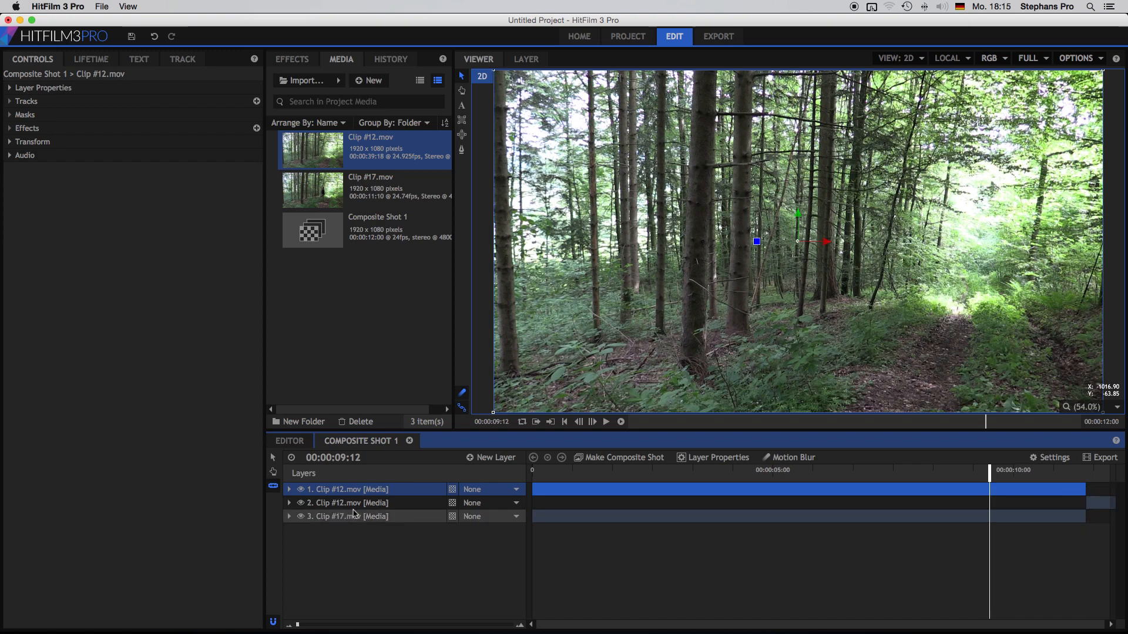
{"action": "left_click", "coordinate": [273, 458]}
{"action": "left_click", "coordinate": [1101, 505]}
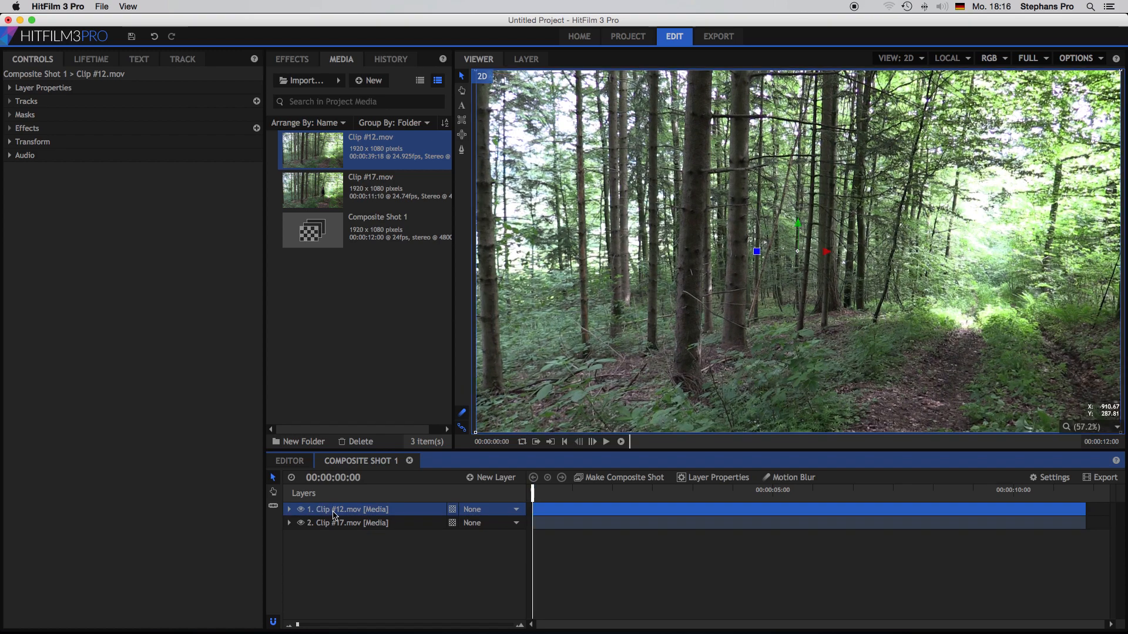
- Rename the Clip #12.mov layer as upper
{"action": "right_click", "coordinate": [333, 512]}
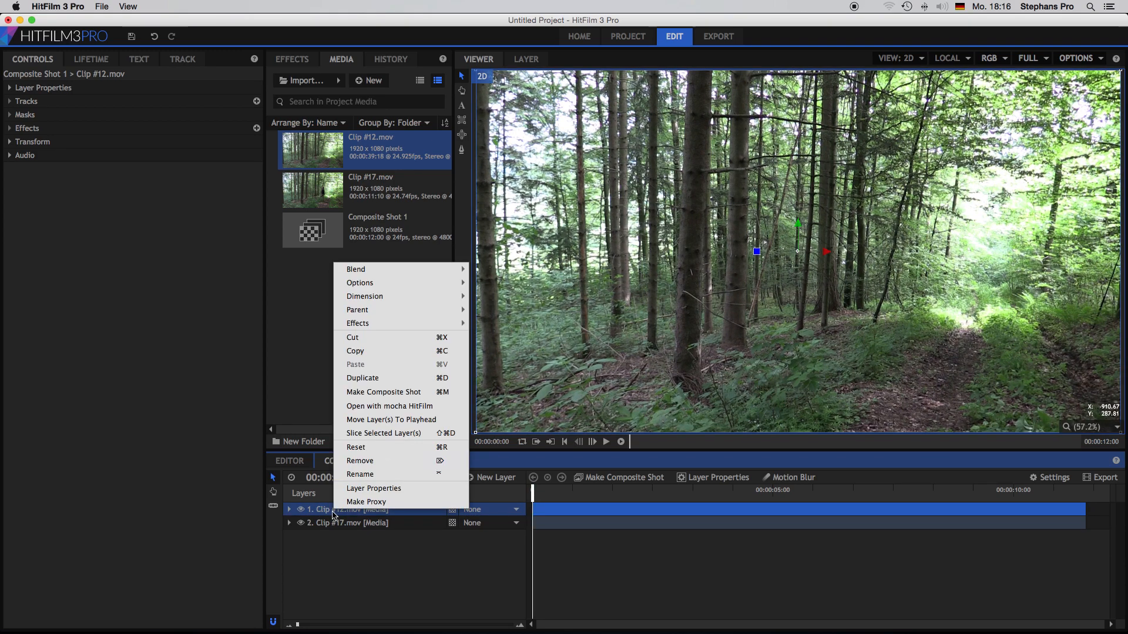
{"action": "left_click", "coordinate": [353, 473]}
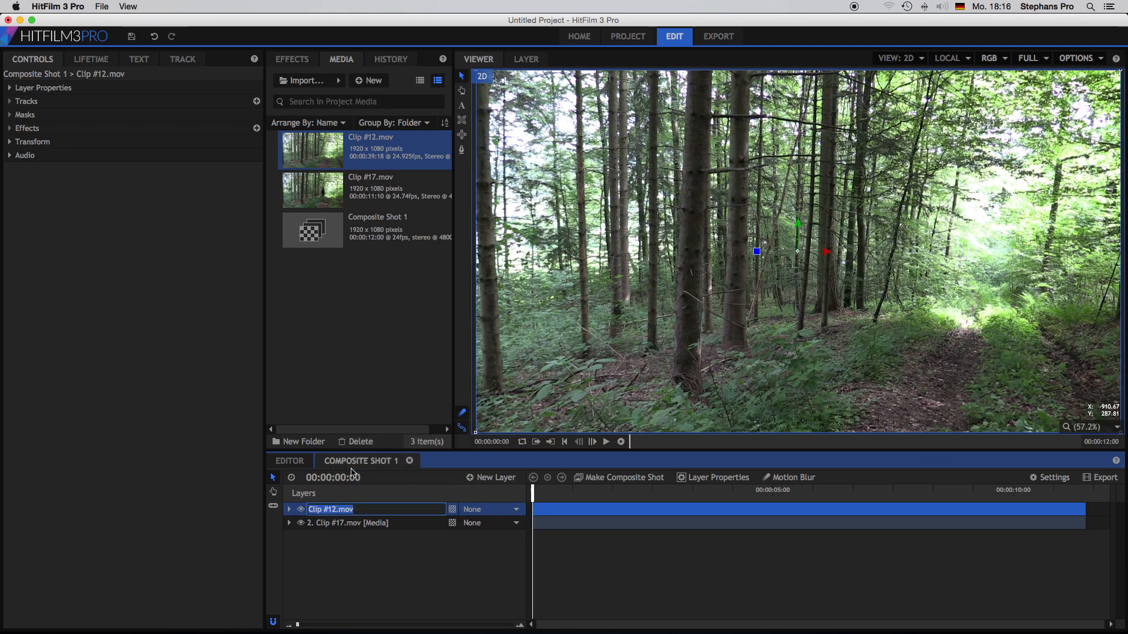
{"action": "type", "text": "upper"}
{"action": "key", "text": "Return"}
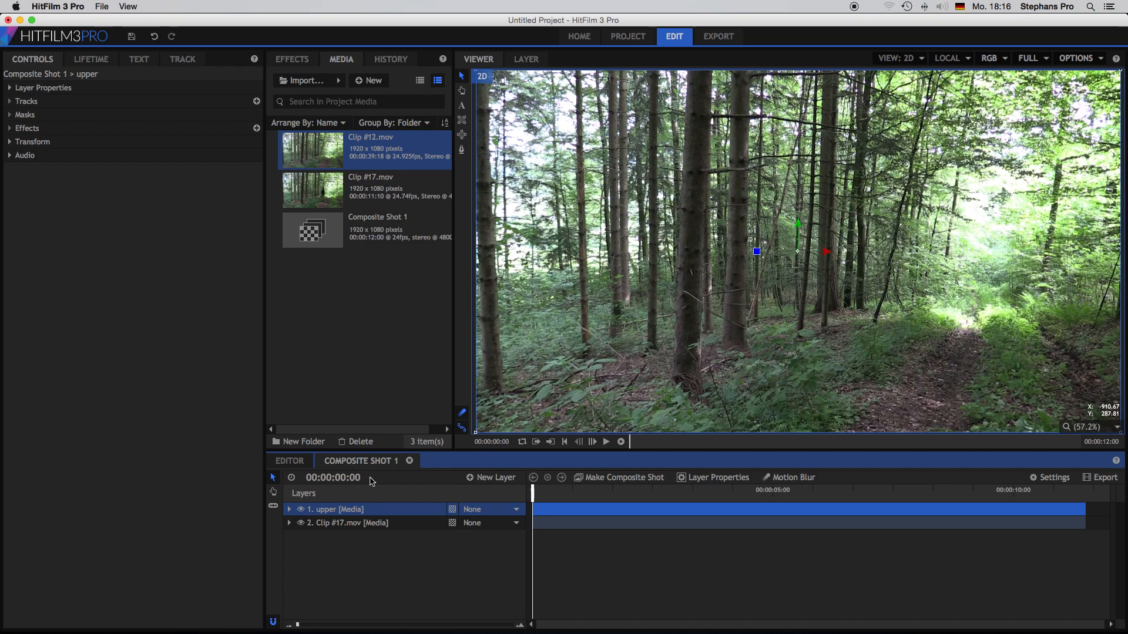
- Start a freehand mask on the upper layer, tracing the right edge of the thick central trunk and around its protruding branches
{"action": "left_click", "coordinate": [463, 150]}
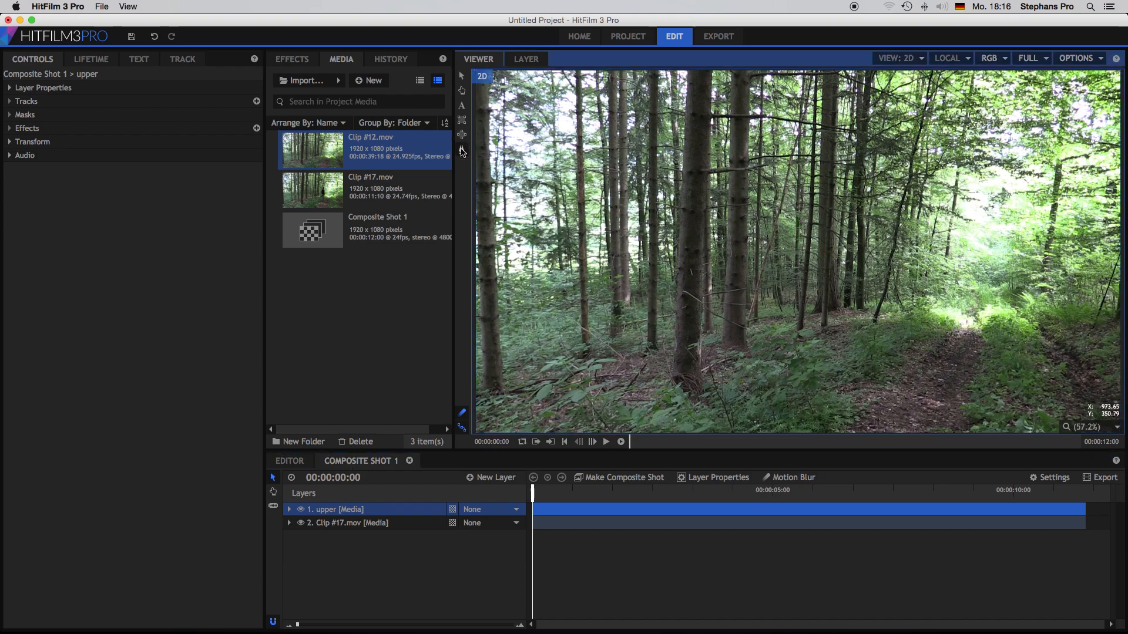
{"action": "left_click", "coordinate": [714, 74]}
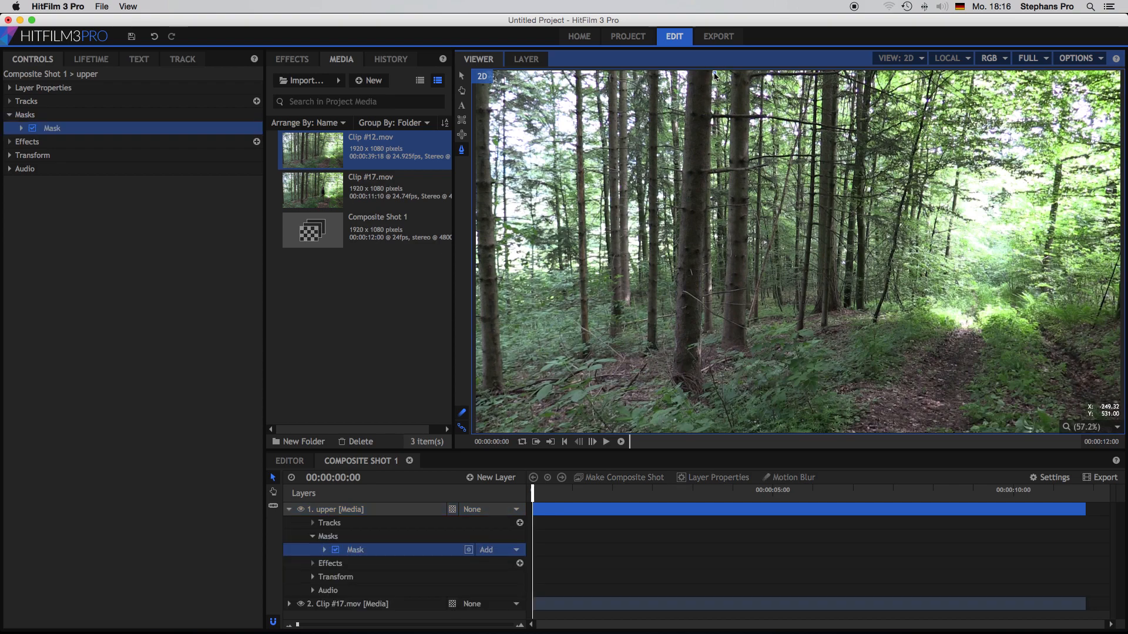
{"action": "left_click", "coordinate": [712, 113]}
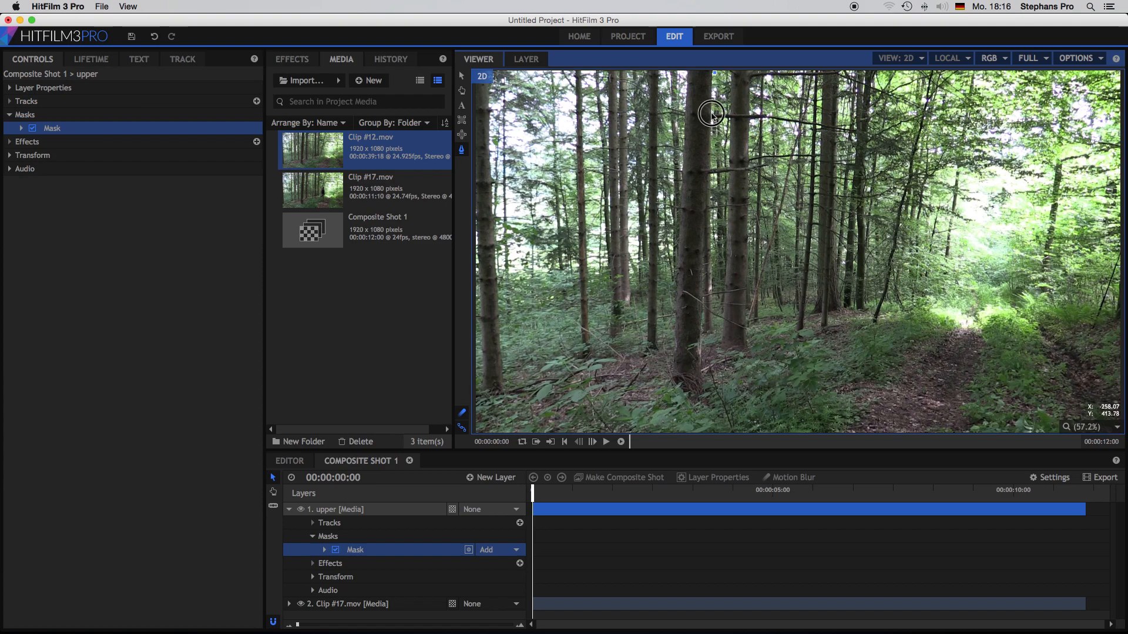
{"action": "left_click", "coordinate": [762, 114]}
{"action": "left_click", "coordinate": [736, 119]}
{"action": "left_click", "coordinate": [713, 119]}
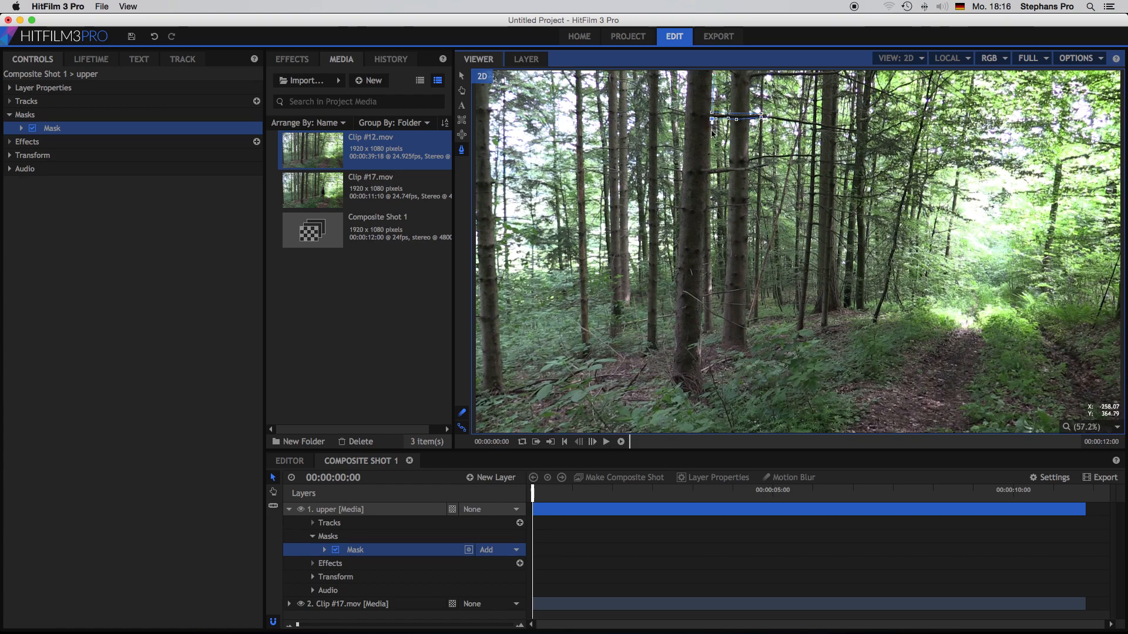
{"action": "left_click", "coordinate": [712, 135]}
{"action": "left_click", "coordinate": [739, 168]}
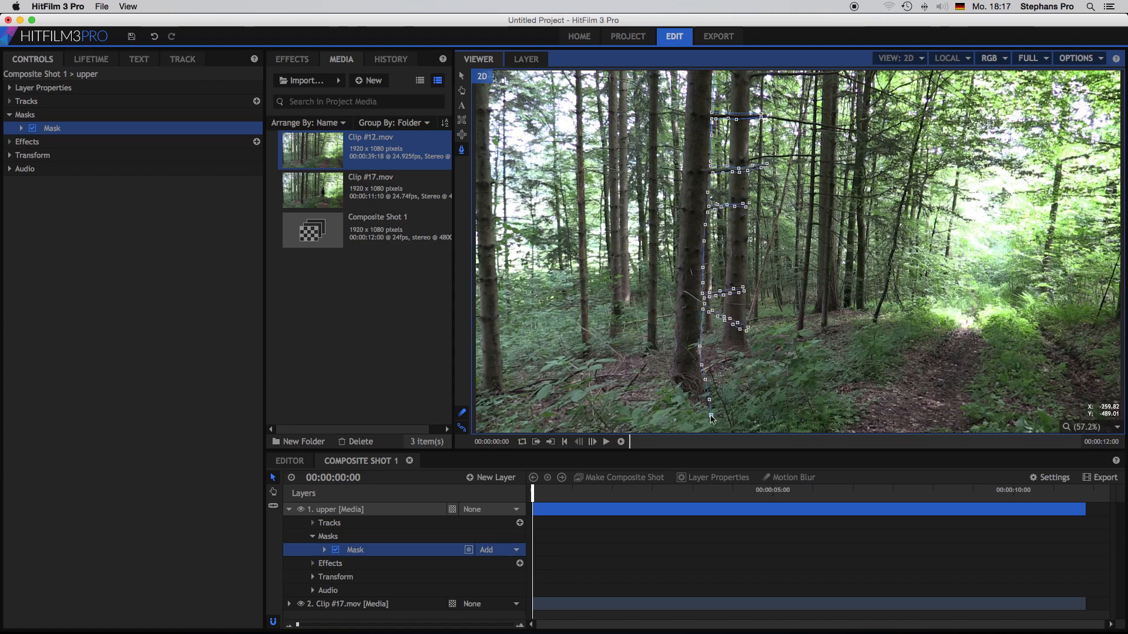
- Carry the mask around the outside of the frame's left half, close it at the trunk's top, and scale the view to fit
{"action": "scroll", "coordinate": [713, 428], "scroll_direction": "down", "scroll_amount": 3}
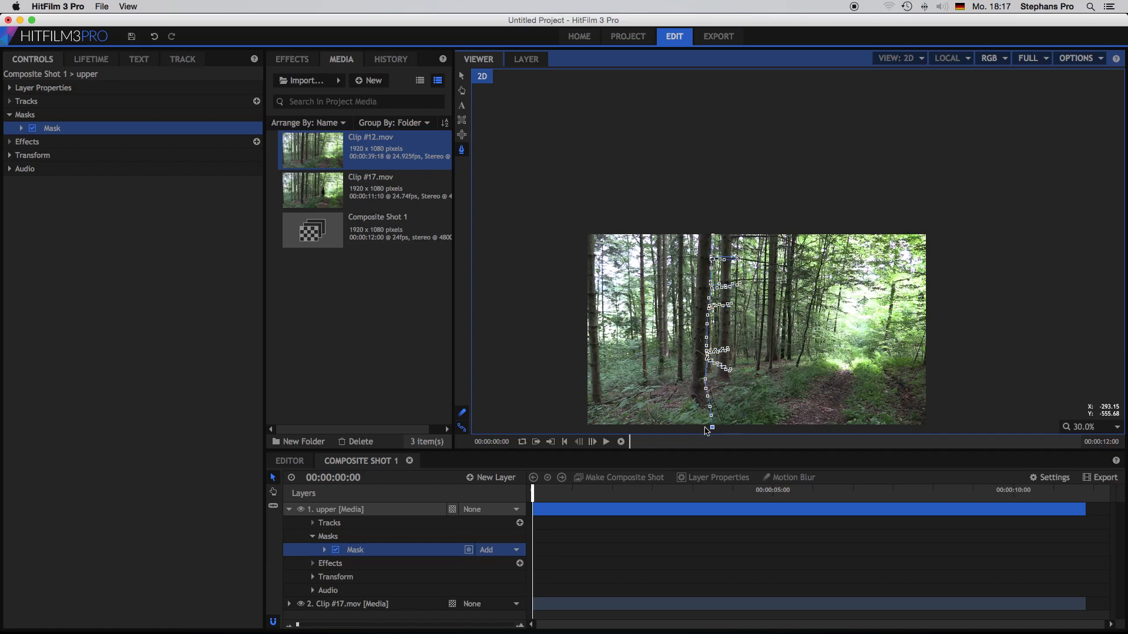
{"action": "left_click", "coordinate": [577, 429]}
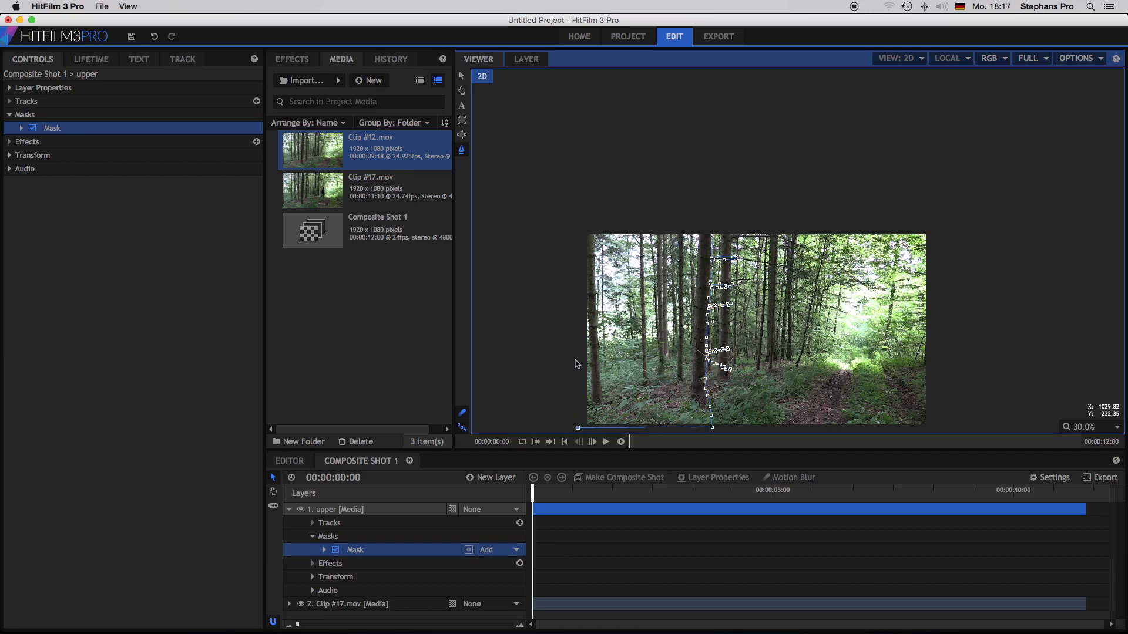
{"action": "left_click", "coordinate": [575, 338]}
{"action": "left_click", "coordinate": [576, 223]}
{"action": "left_click", "coordinate": [715, 220]}
{"action": "left_click", "coordinate": [712, 236]}
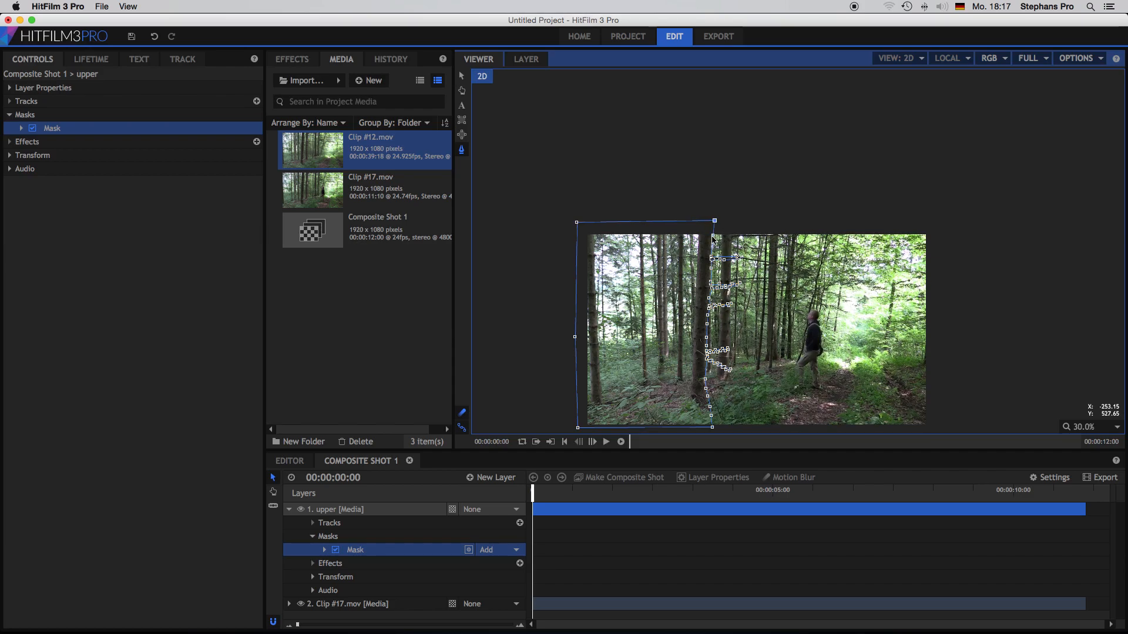
{"action": "left_click", "coordinate": [1093, 427]}
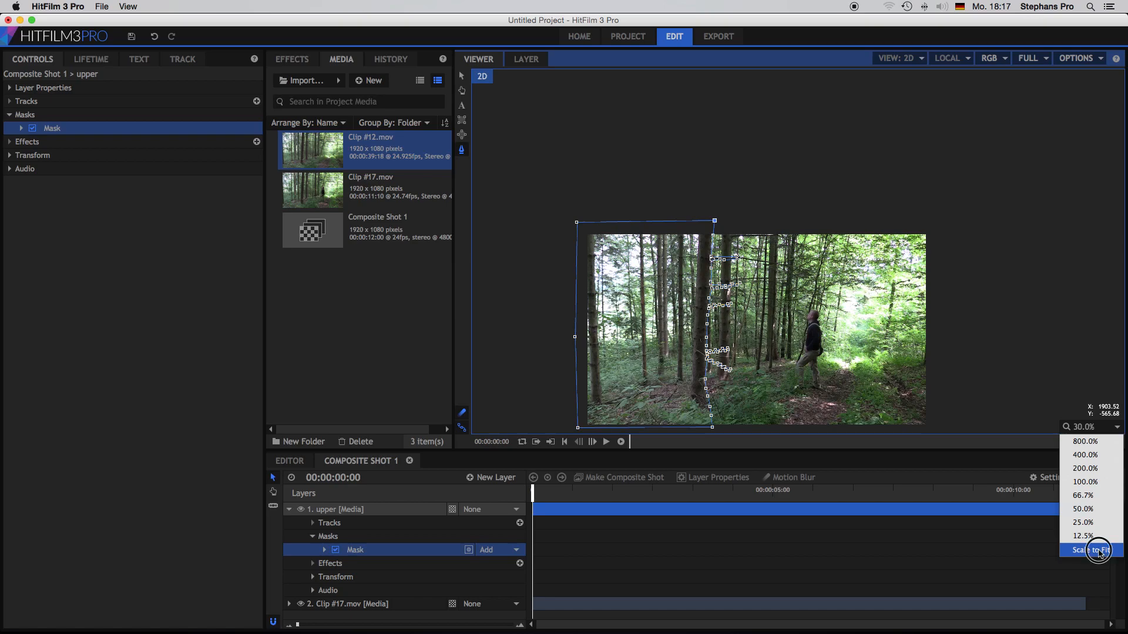
{"action": "left_click", "coordinate": [1101, 551]}
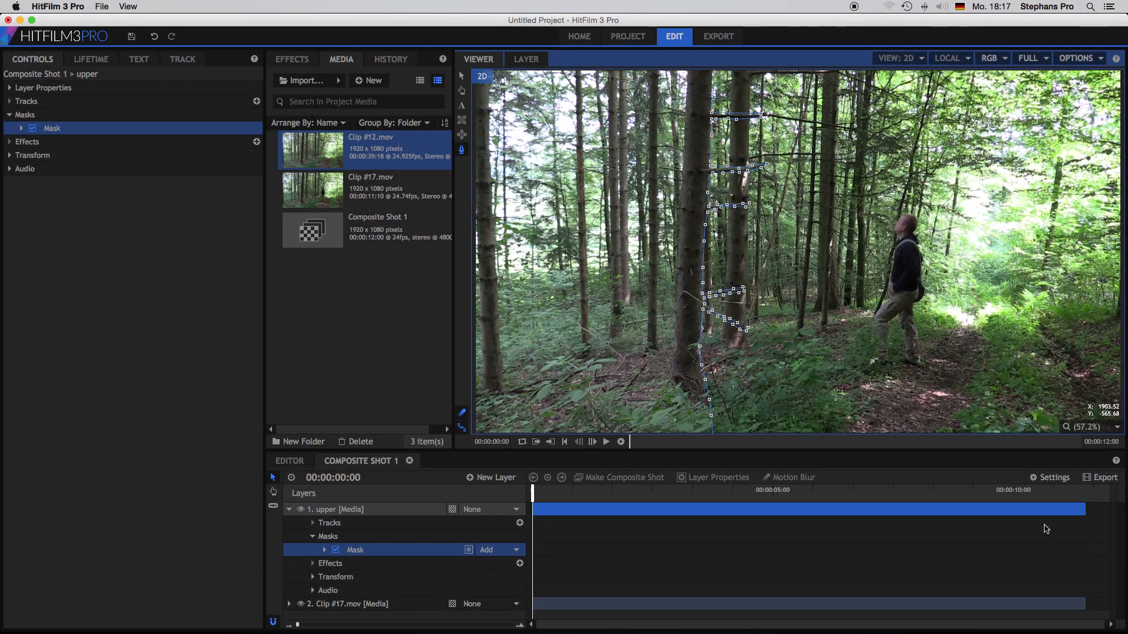
- Check the mask where the runner passes behind the trunk and set its feather strength to 5 px
{"action": "left_click", "coordinate": [930, 495]}
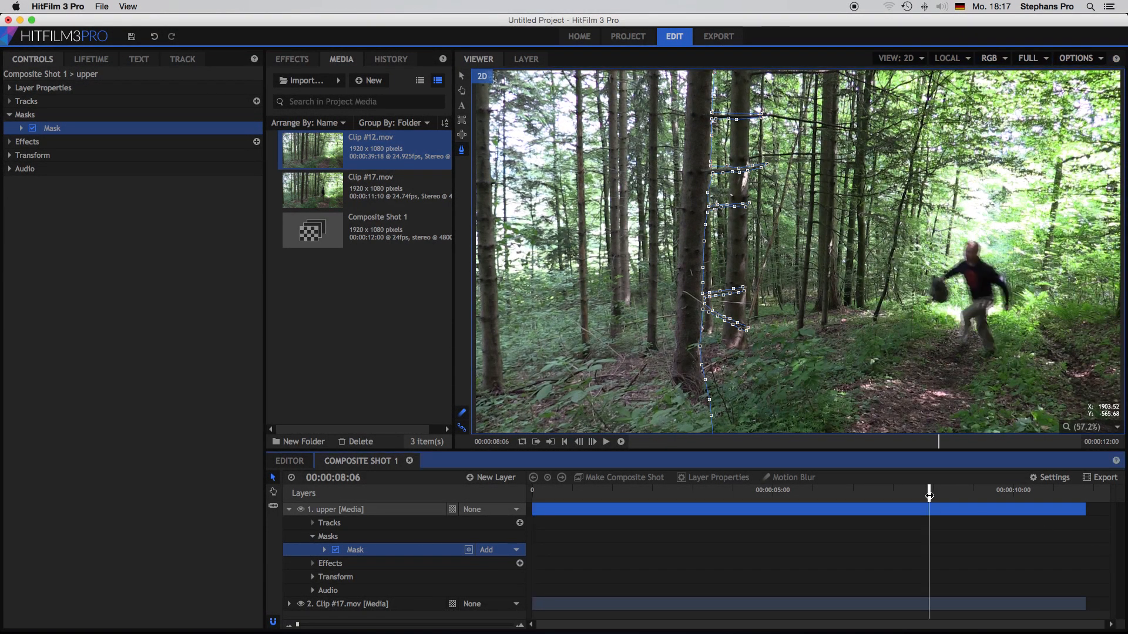
{"action": "left_click_drag", "start_coordinate": [930, 495], "coordinate": [971, 499]}
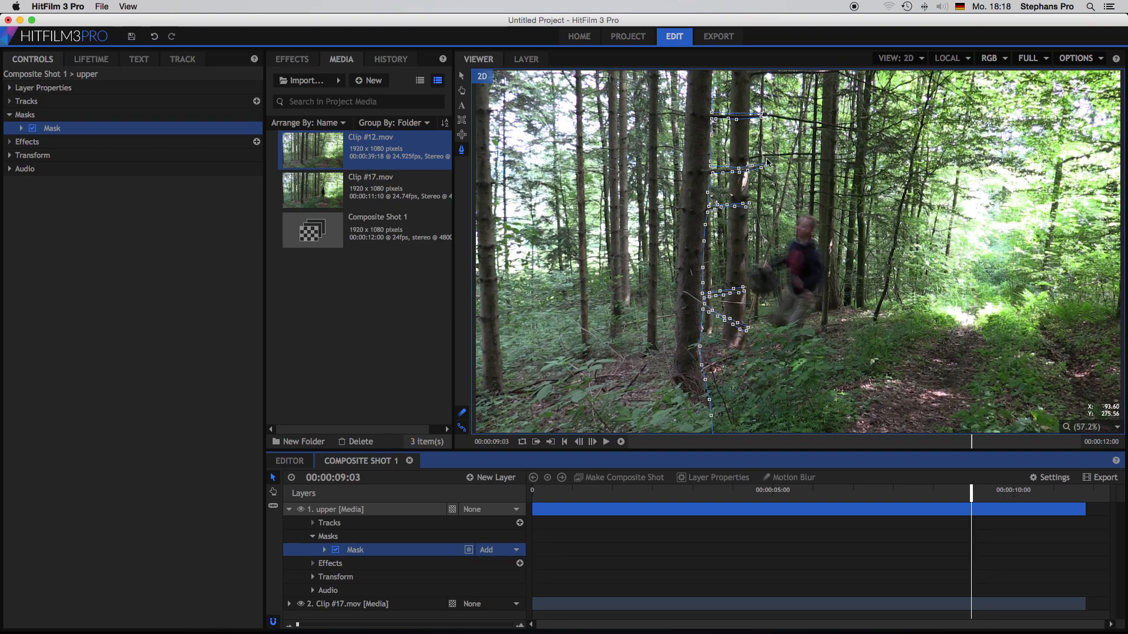
{"action": "left_click_drag", "start_coordinate": [973, 492], "coordinate": [988, 491]}
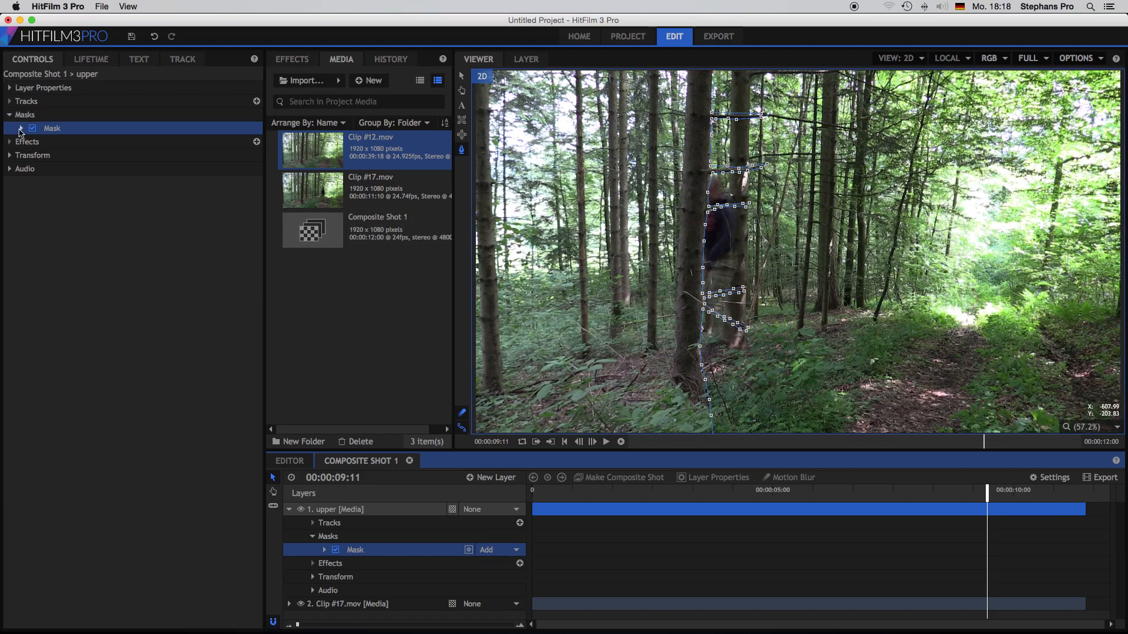
{"action": "left_click", "coordinate": [22, 128]}
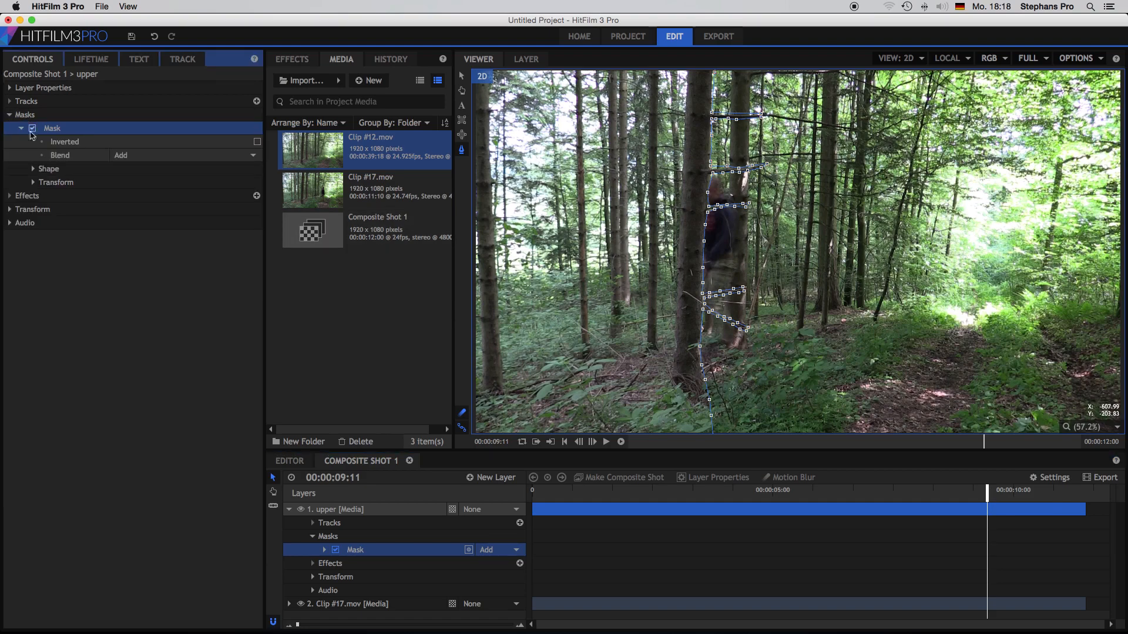
{"action": "left_click", "coordinate": [34, 170]}
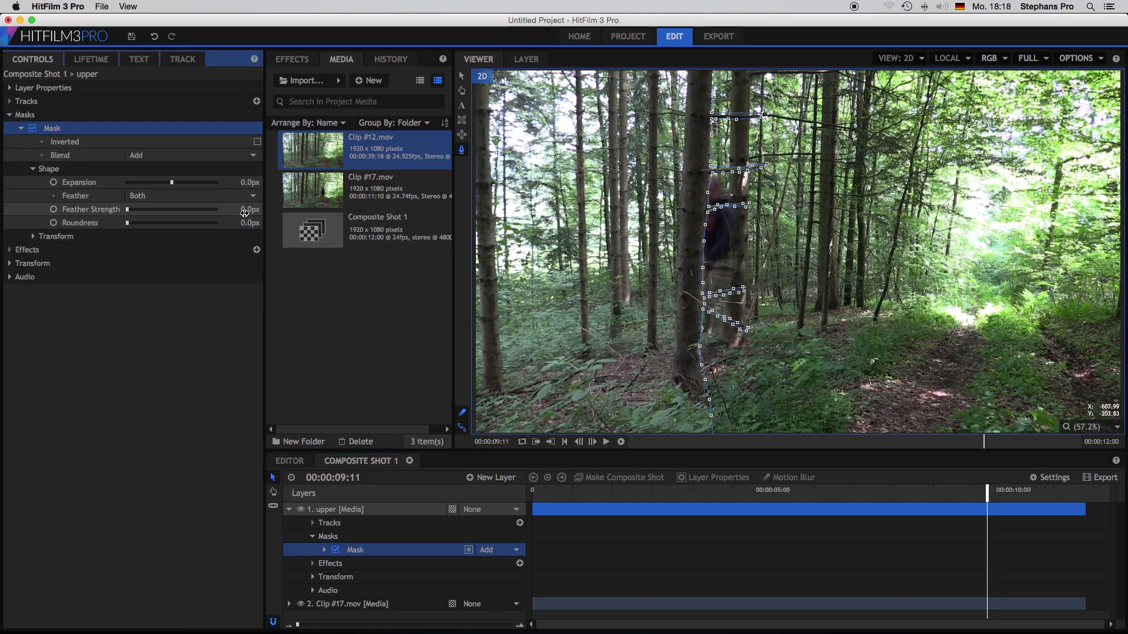
{"action": "left_click", "coordinate": [247, 210]}
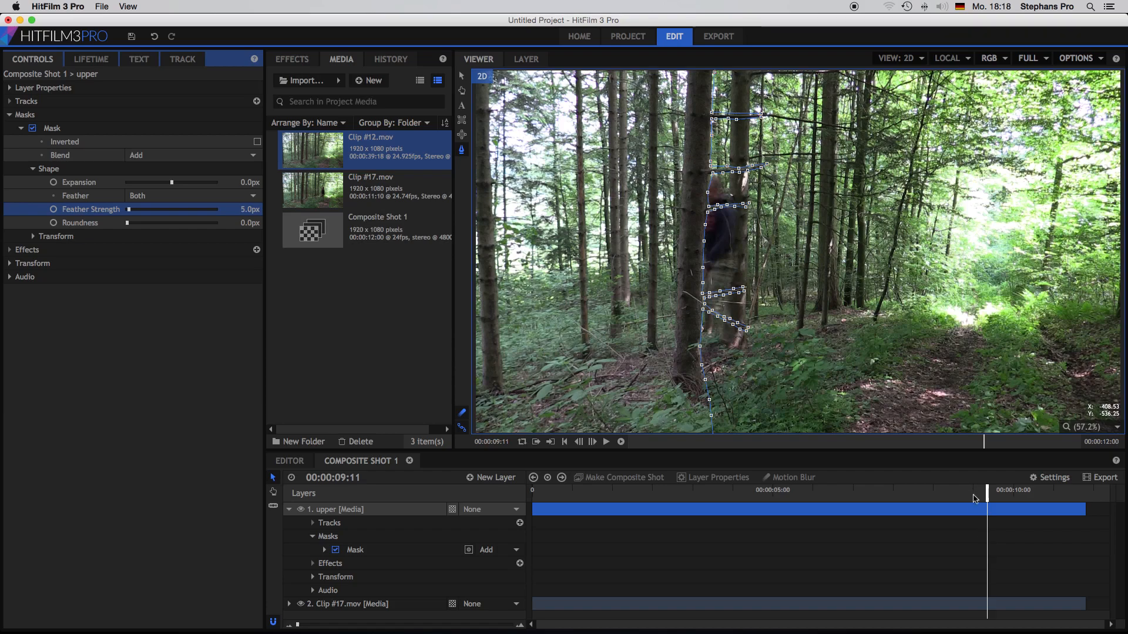
- Move the playhead to 00:00:09:08, where the runner reaches the trunk, and collapse the upper layer's properties
{"action": "left_click_drag", "start_coordinate": [974, 496], "coordinate": [981, 496]}
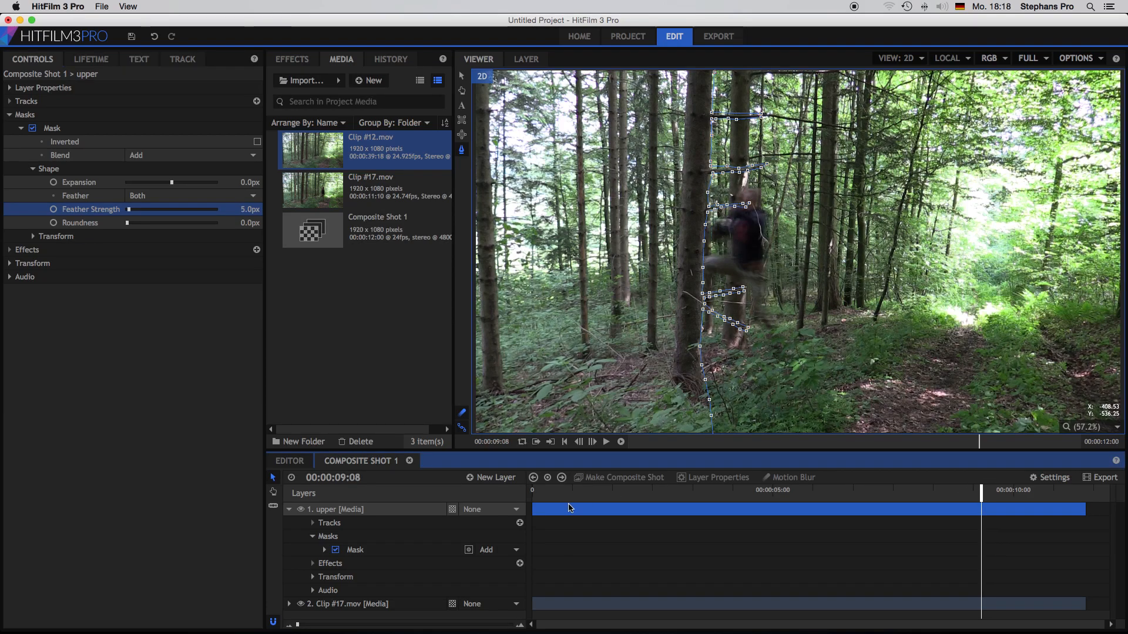
{"action": "left_click", "coordinate": [288, 510]}
{"action": "left_click", "coordinate": [389, 523]}
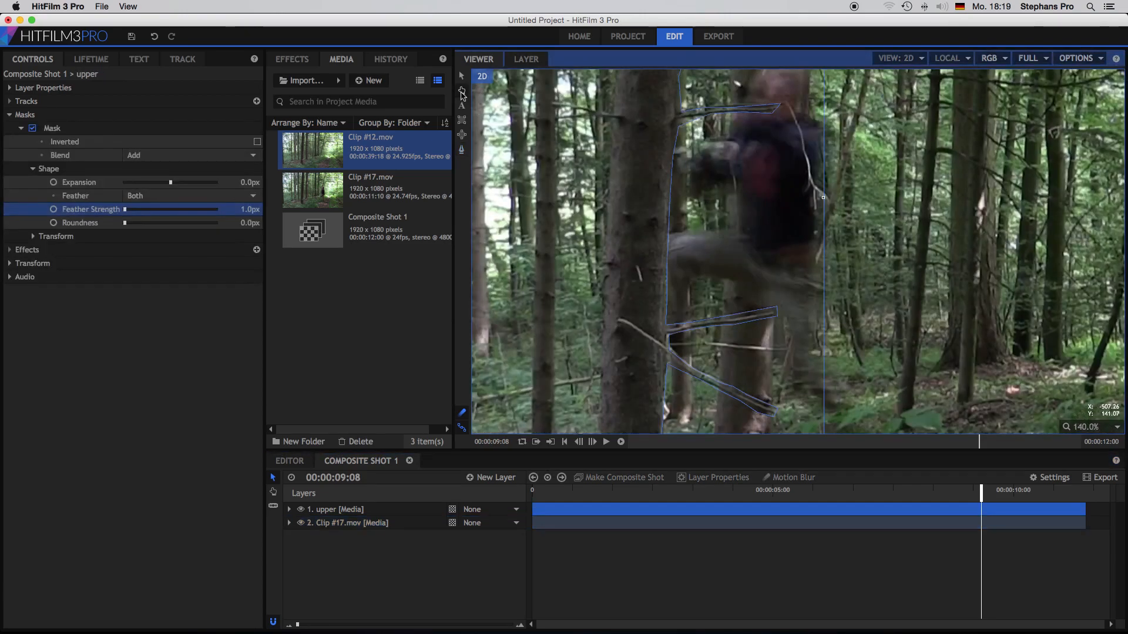
- Reposition the mask points along the branch just above the runner's head so the outline follows the branch more closely
{"action": "left_click", "coordinate": [462, 92]}
{"action": "left_click_drag", "start_coordinate": [707, 179], "coordinate": [714, 366]}
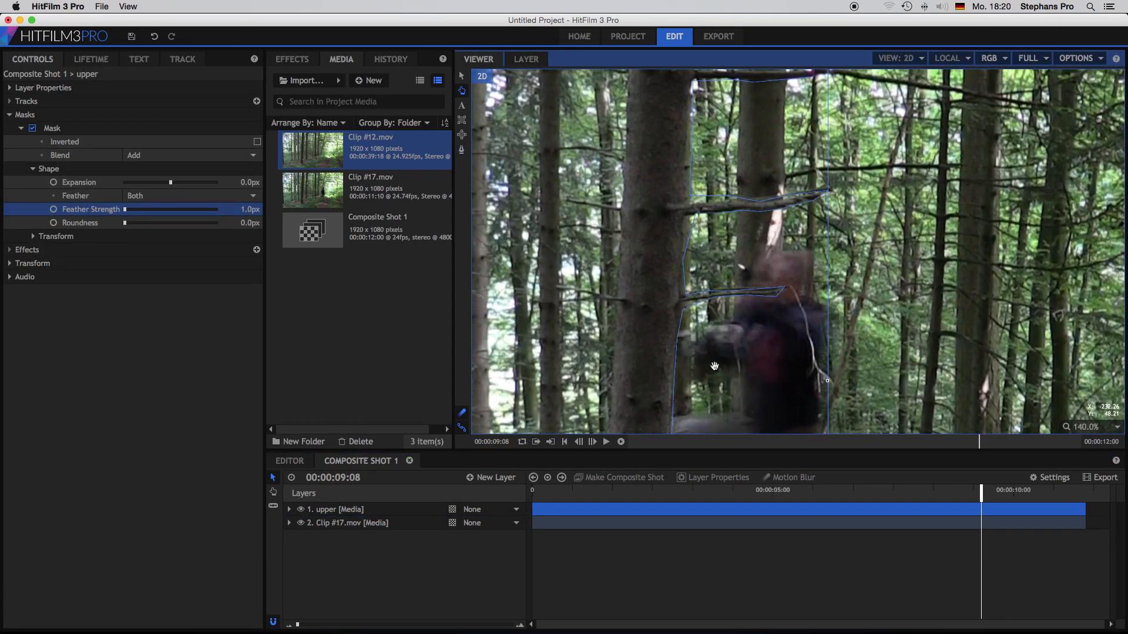
{"action": "left_click", "coordinate": [463, 77]}
{"action": "left_click", "coordinate": [462, 149]}
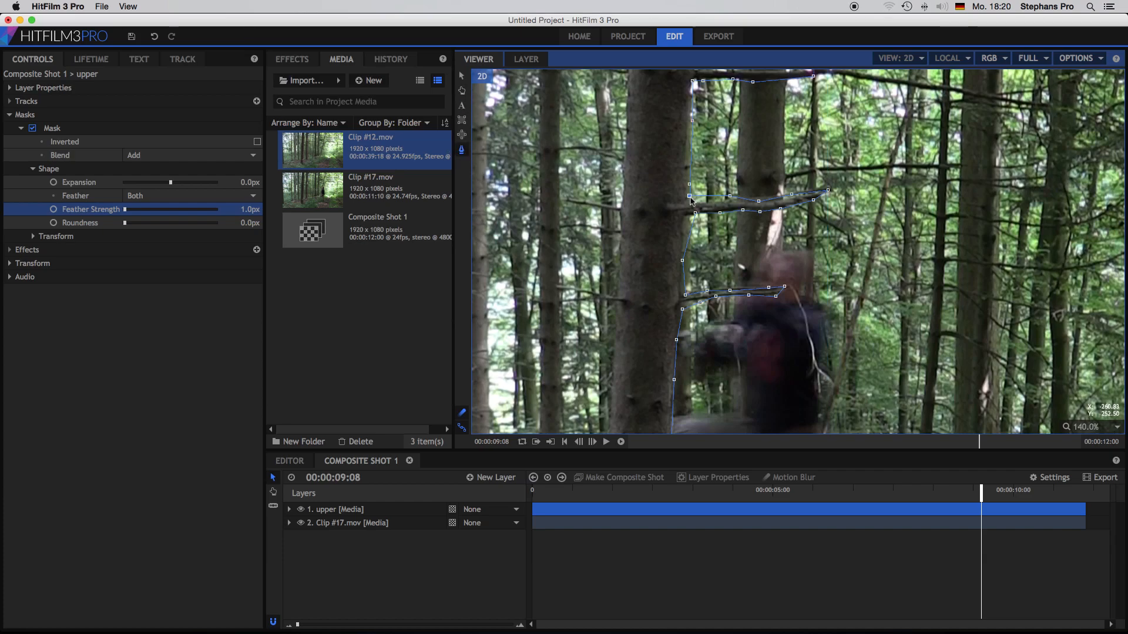
{"action": "left_click_drag", "start_coordinate": [690, 197], "coordinate": [834, 199]}
{"action": "left_click", "coordinate": [828, 187]}
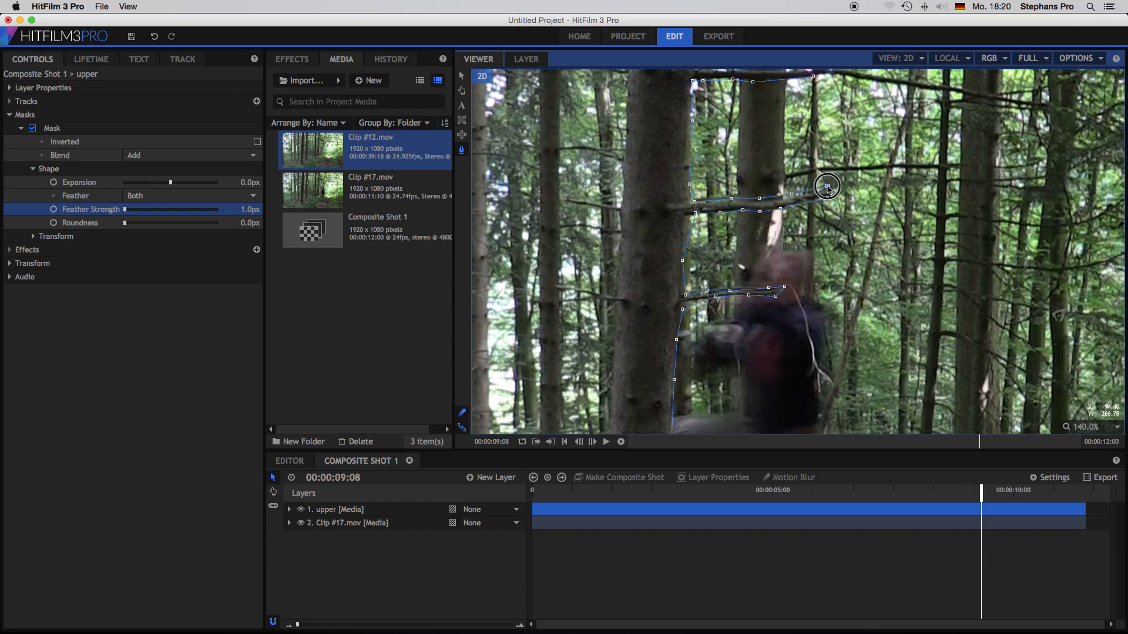
{"action": "left_click", "coordinate": [760, 213]}
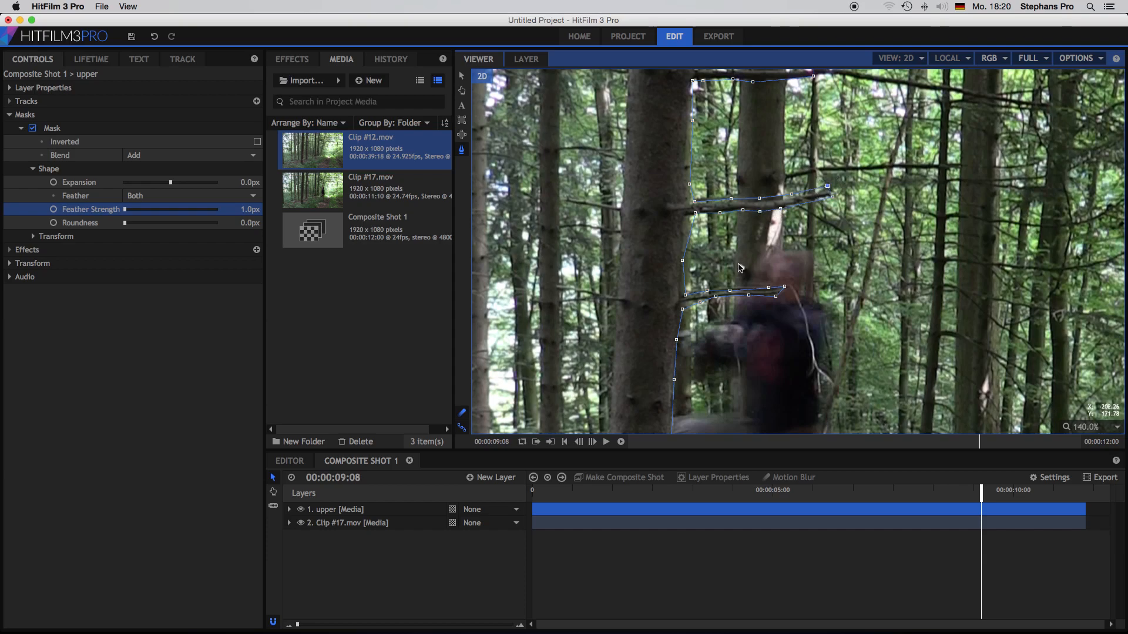
- Pull the mask points along the uppermost branch back to the trunk's edge so the mask no longer follows that branch
{"action": "left_click", "coordinate": [461, 90]}
{"action": "left_click_drag", "start_coordinate": [581, 154], "coordinate": [577, 220]}
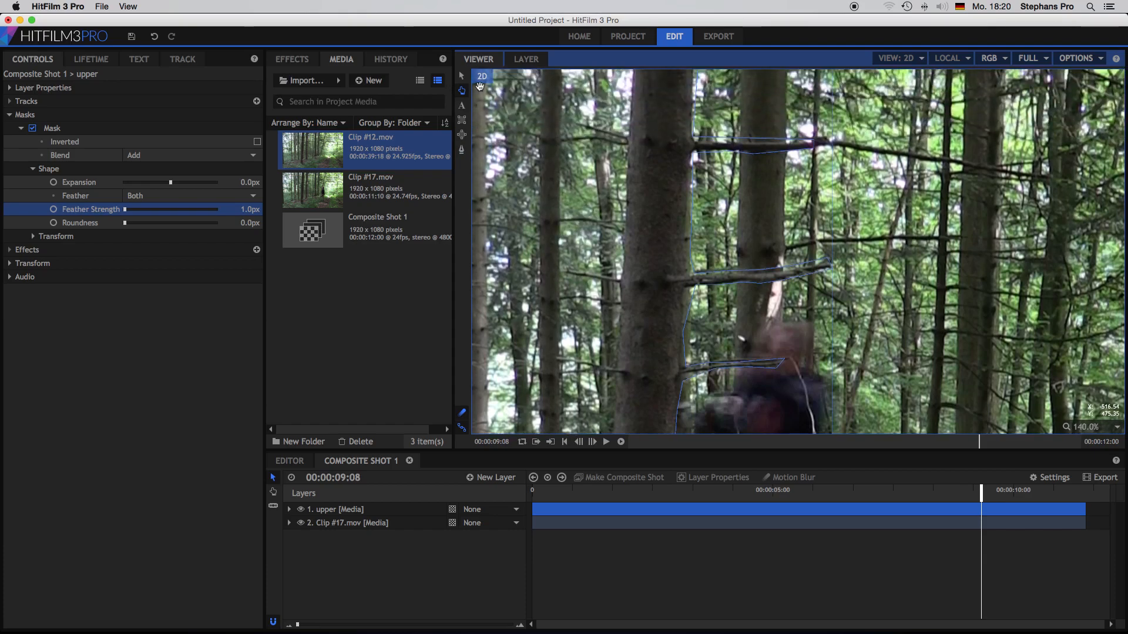
{"action": "left_click", "coordinate": [462, 151]}
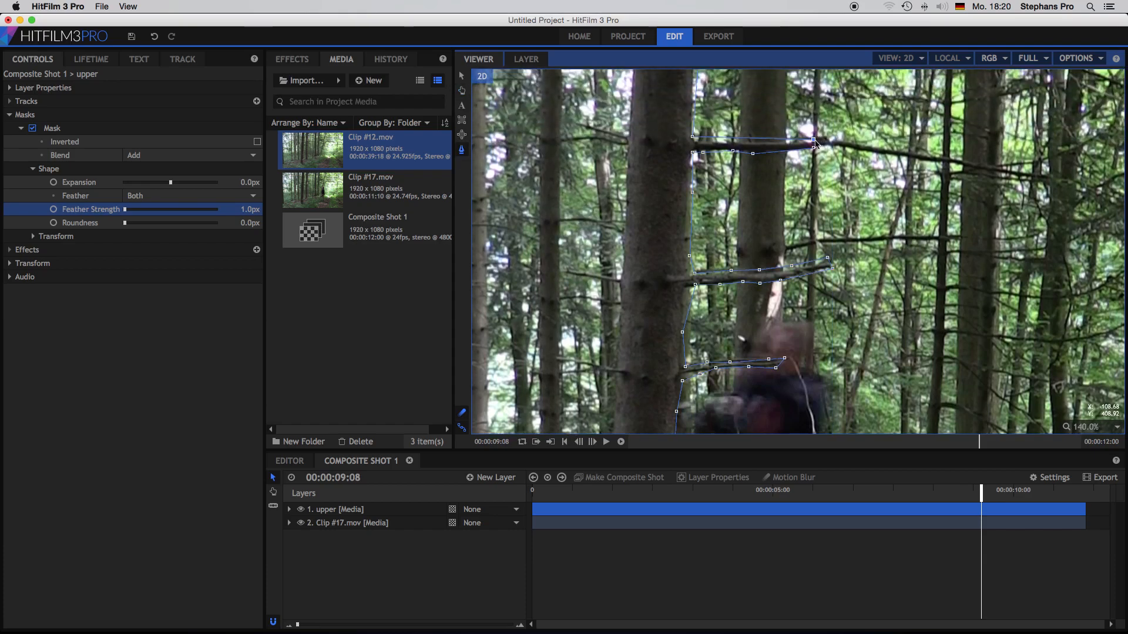
{"action": "left_click_drag", "start_coordinate": [814, 141], "coordinate": [694, 154]}
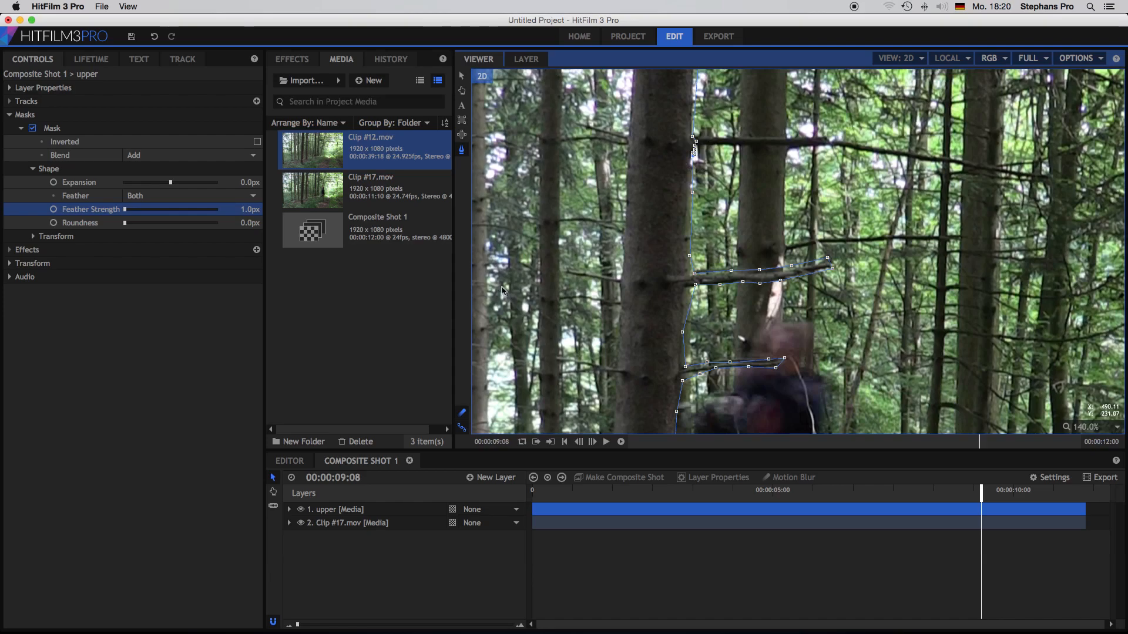
- Select the upper layer without its mask outline and check the whole composite with the view scaled to fit
{"action": "left_click", "coordinate": [21, 128]}
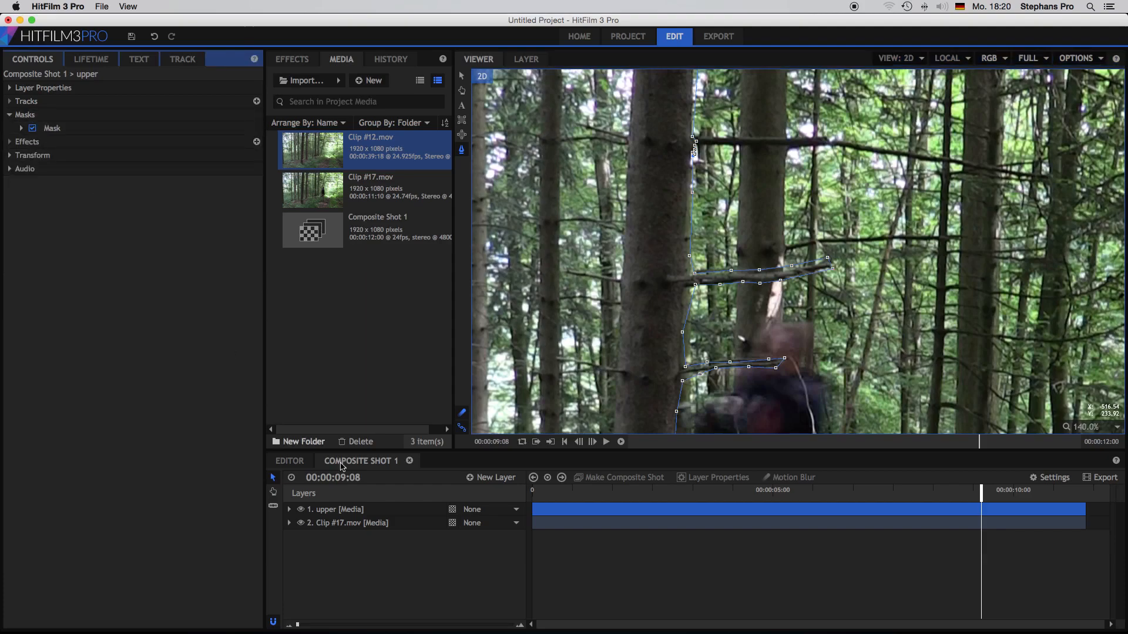
{"action": "left_click", "coordinate": [393, 509]}
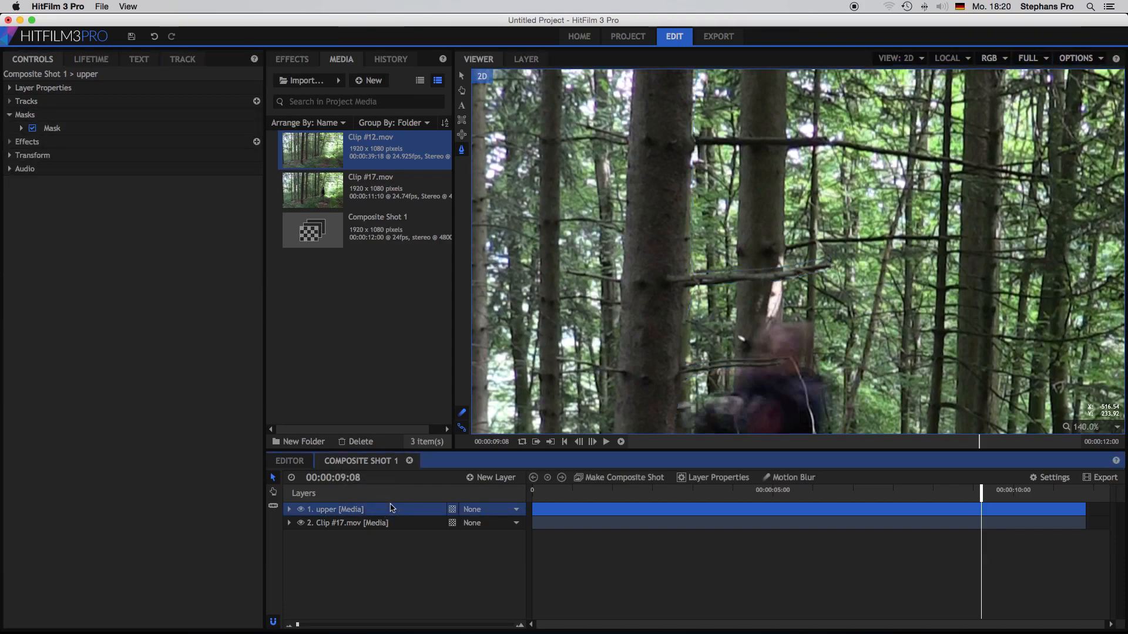
{"action": "left_click", "coordinate": [1114, 430]}
{"action": "left_click", "coordinate": [1091, 550]}
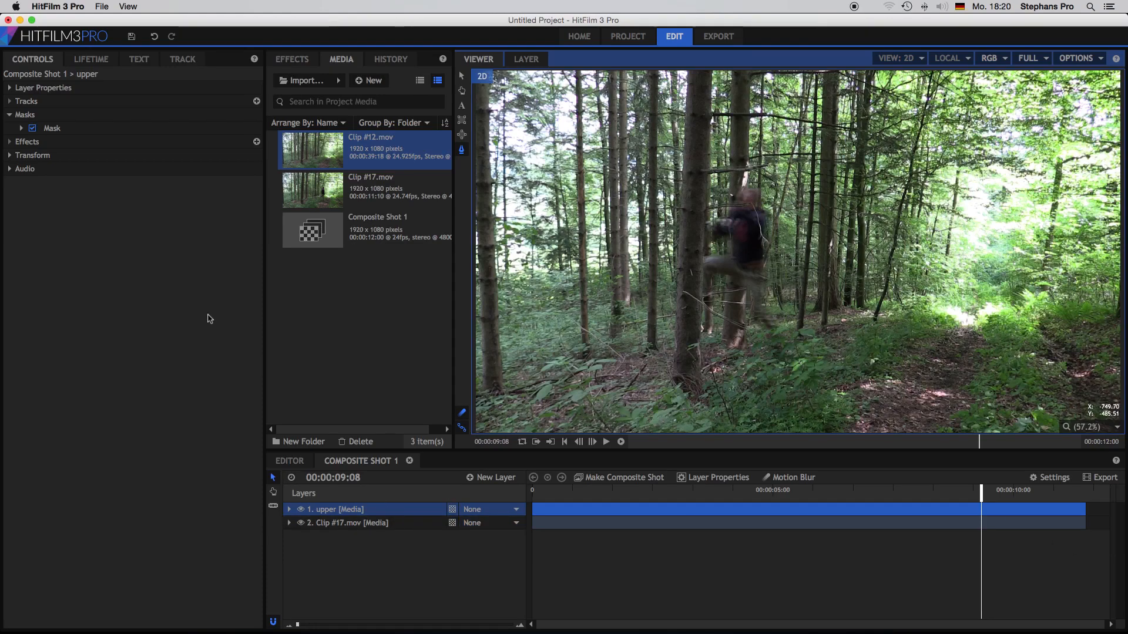
- Reopen the mask's settings, reselect the mask and inspect its points along the lowest branch beside the trunk
{"action": "left_click", "coordinate": [21, 128]}
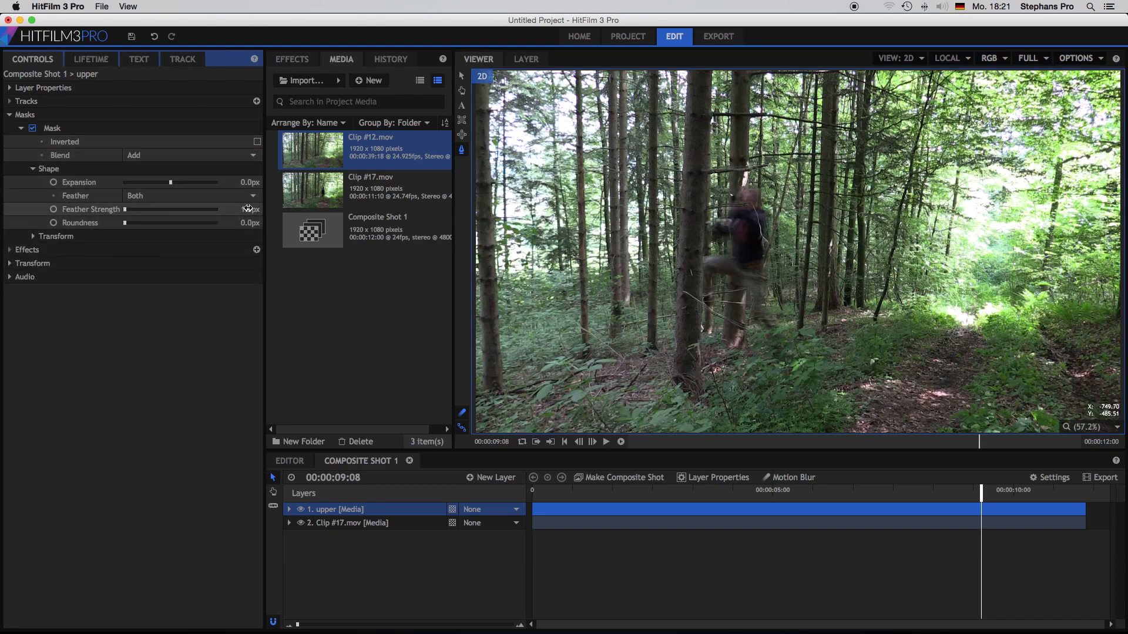
{"action": "left_click_drag", "start_coordinate": [248, 208], "coordinate": [253, 209]}
{"action": "left_click", "coordinate": [157, 127]}
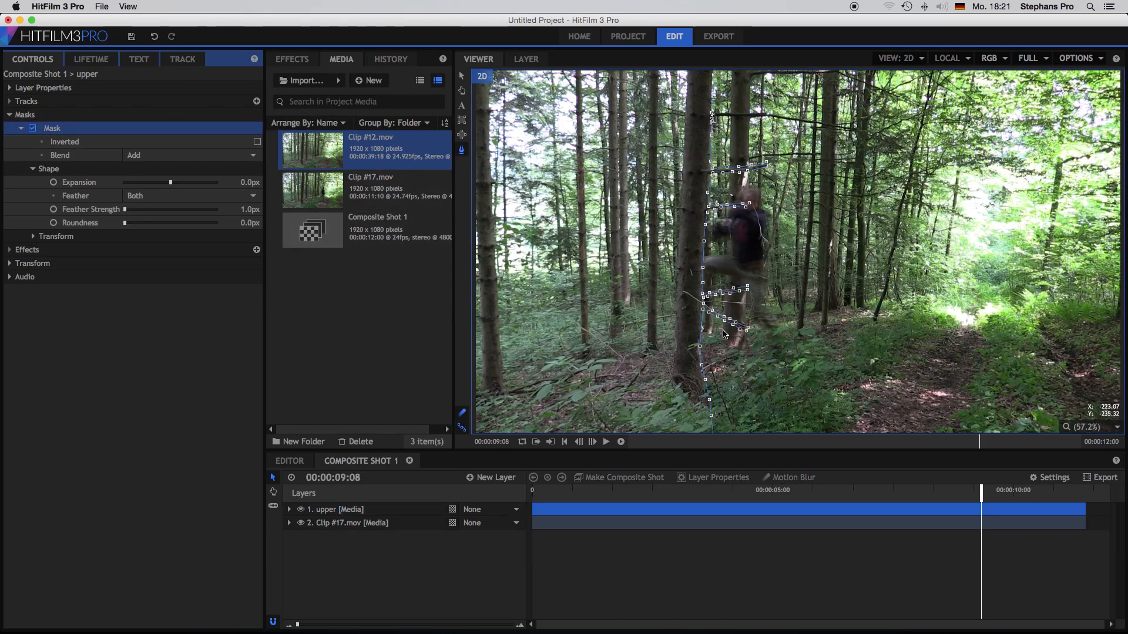
{"action": "scroll", "coordinate": [731, 336], "scroll_direction": "up", "scroll_amount": 5}
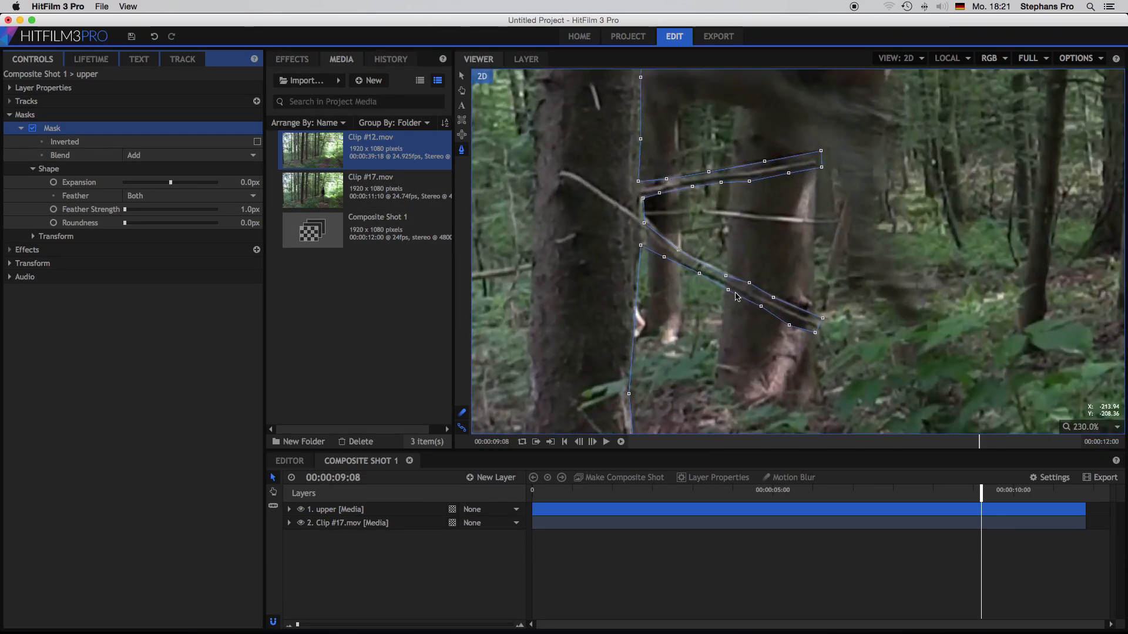
{"action": "left_click", "coordinate": [727, 276]}
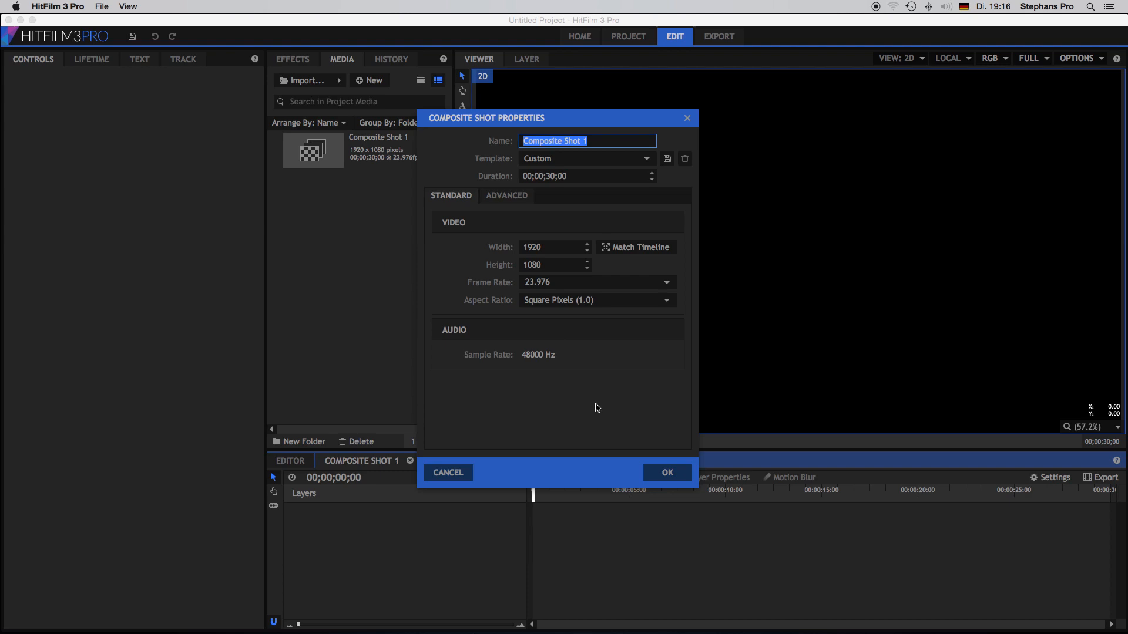
- Name the new composite shot Shockwave and add a black plane layer named Wave to it
{"action": "type", "text": "Shockwave"}
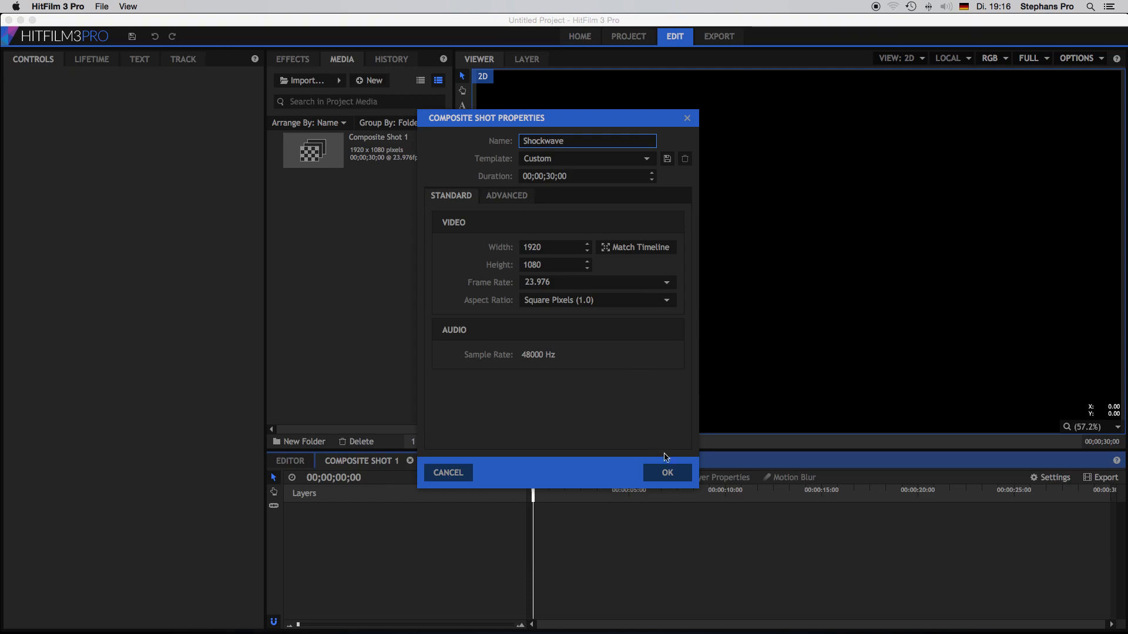
{"action": "left_click", "coordinate": [663, 473]}
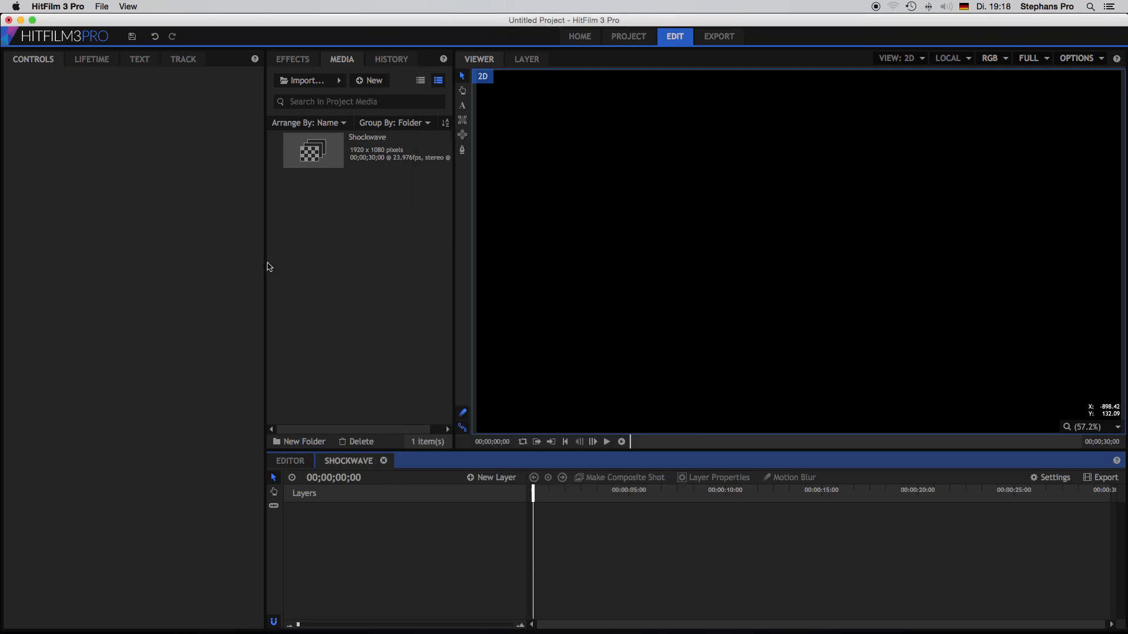
{"action": "left_click", "coordinate": [485, 479]}
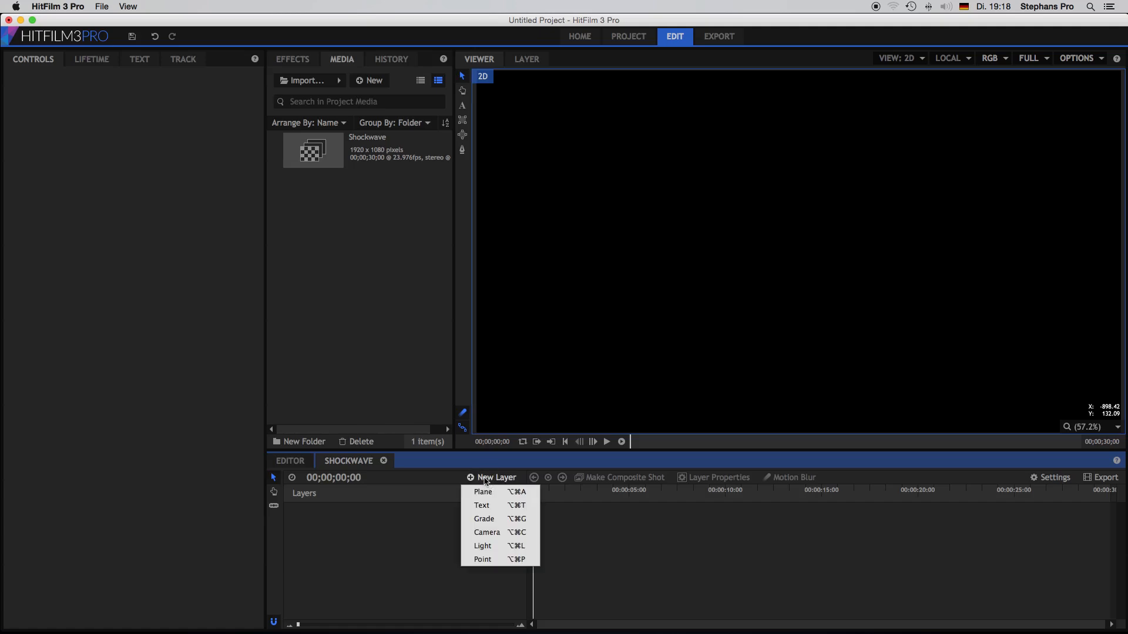
{"action": "left_click", "coordinate": [483, 492]}
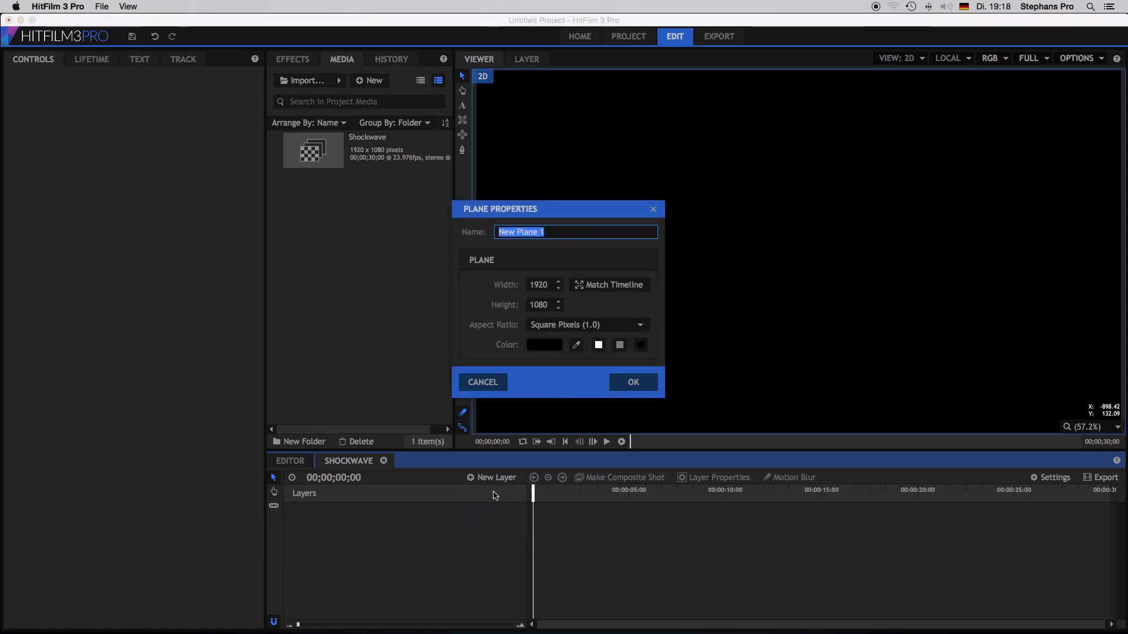
{"action": "type", "text": "Wave"}
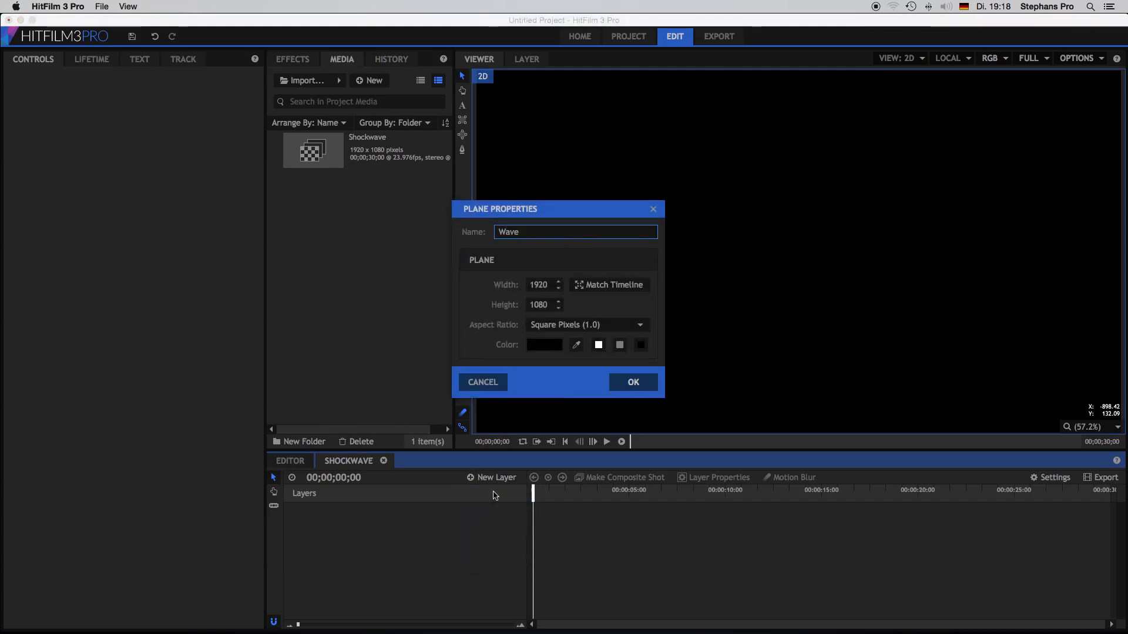
{"action": "key", "text": "Return"}
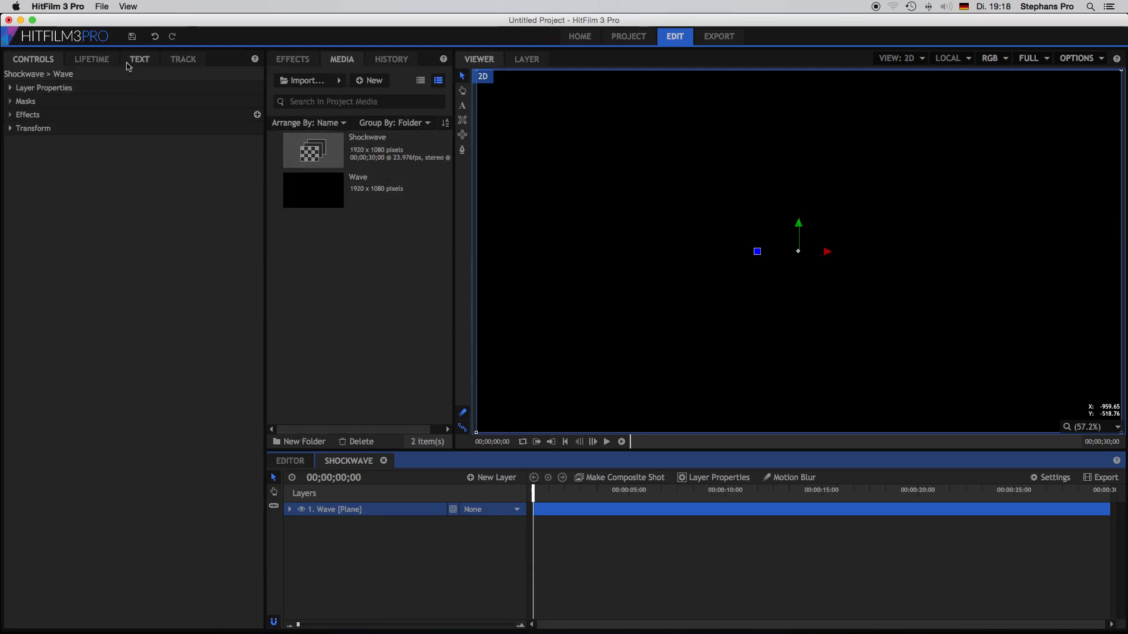
- Search the effects for "frac" and apply Fractal Noise to the Wave plane
{"action": "left_click", "coordinate": [294, 59]}
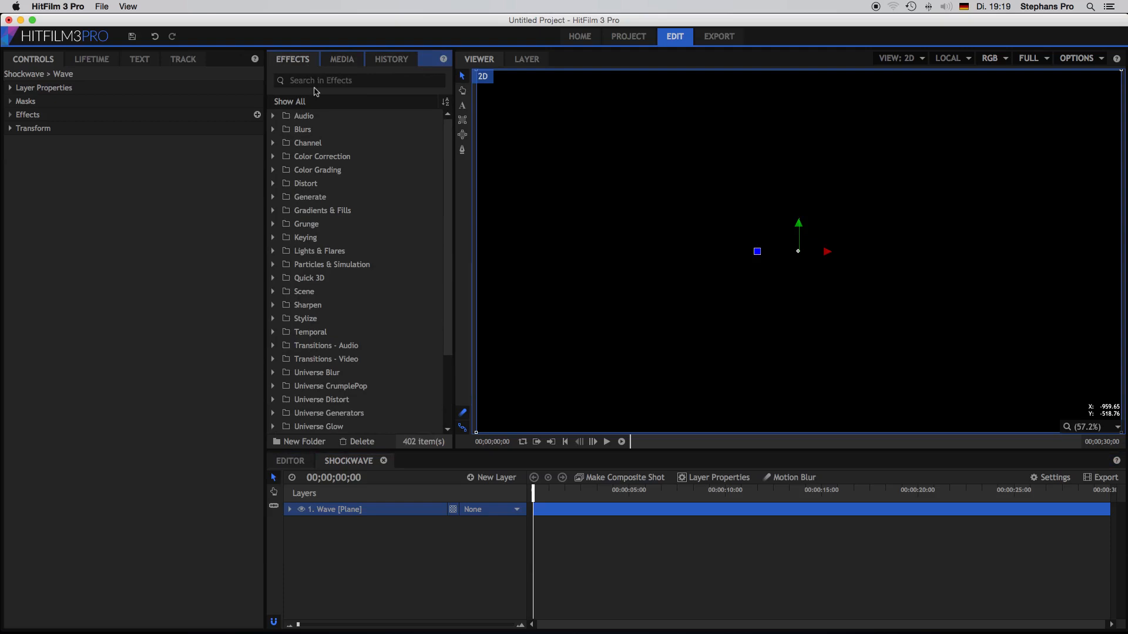
{"action": "left_click", "coordinate": [316, 80]}
{"action": "type", "text": "frac"}
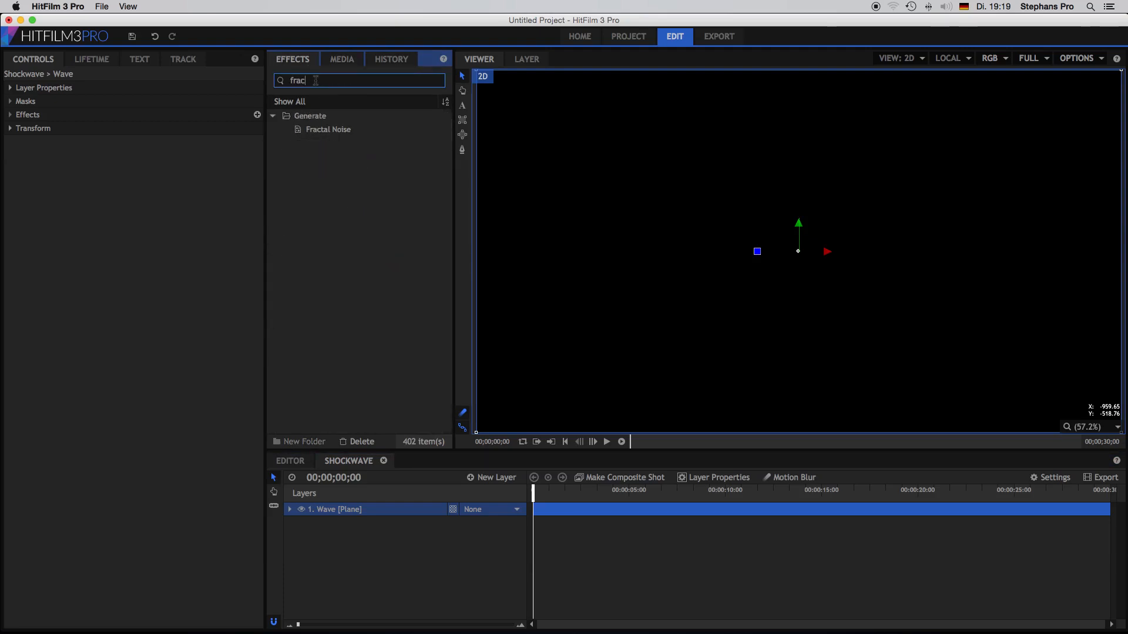
{"action": "left_click_drag", "start_coordinate": [341, 129], "coordinate": [360, 515]}
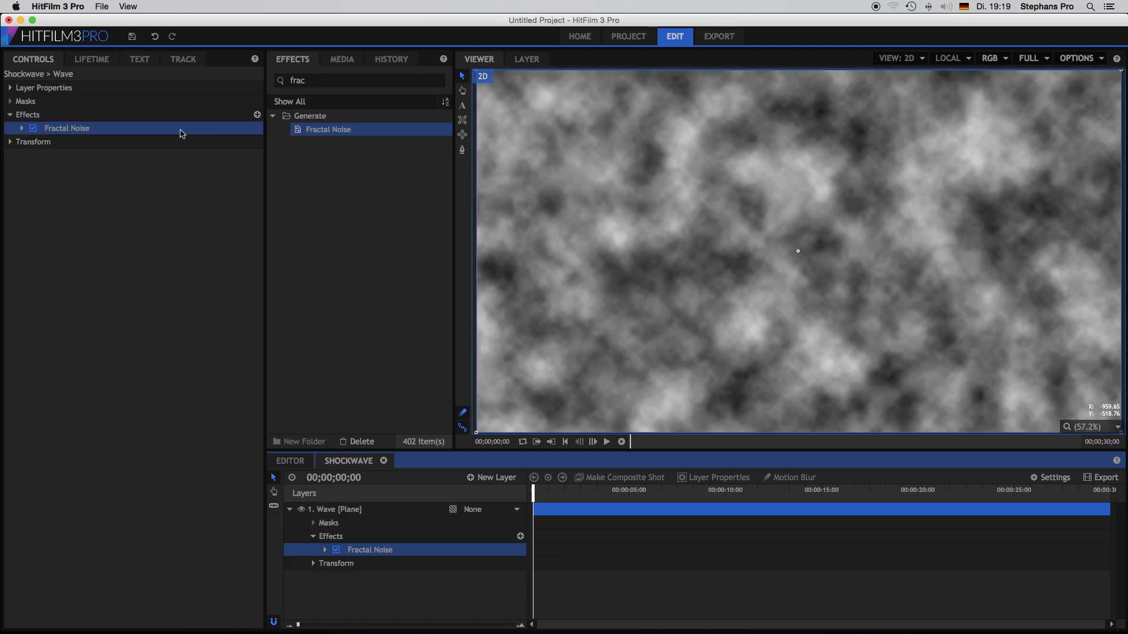
- Set the Fractal Noise type to Whisp and the scale in its sub settings to 32%
{"action": "left_click", "coordinate": [22, 130]}
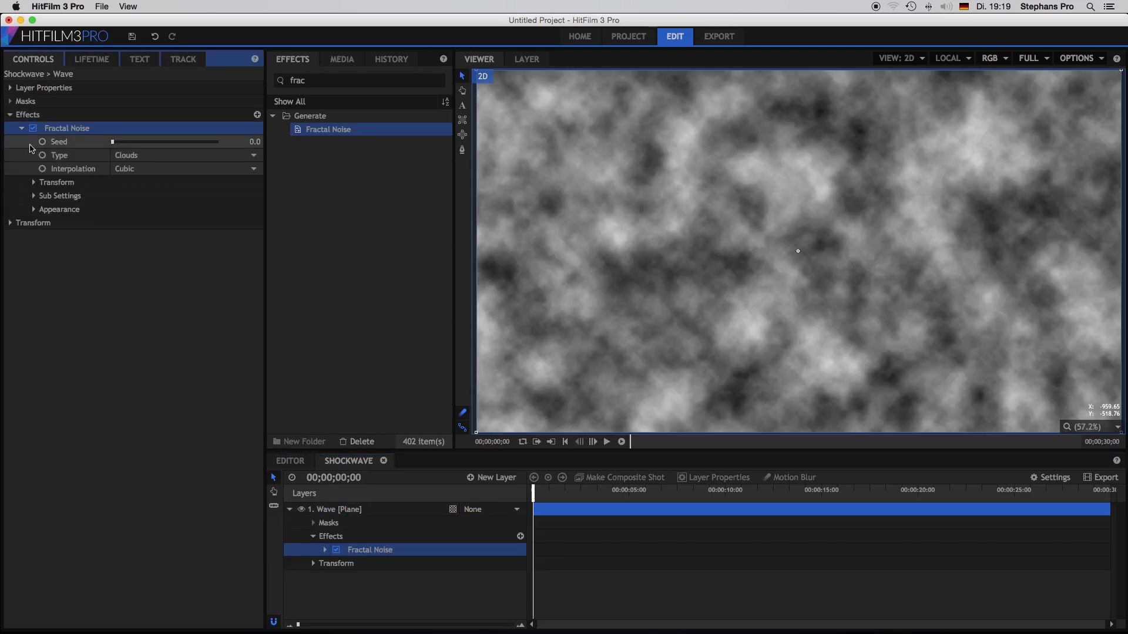
{"action": "left_click", "coordinate": [176, 169]}
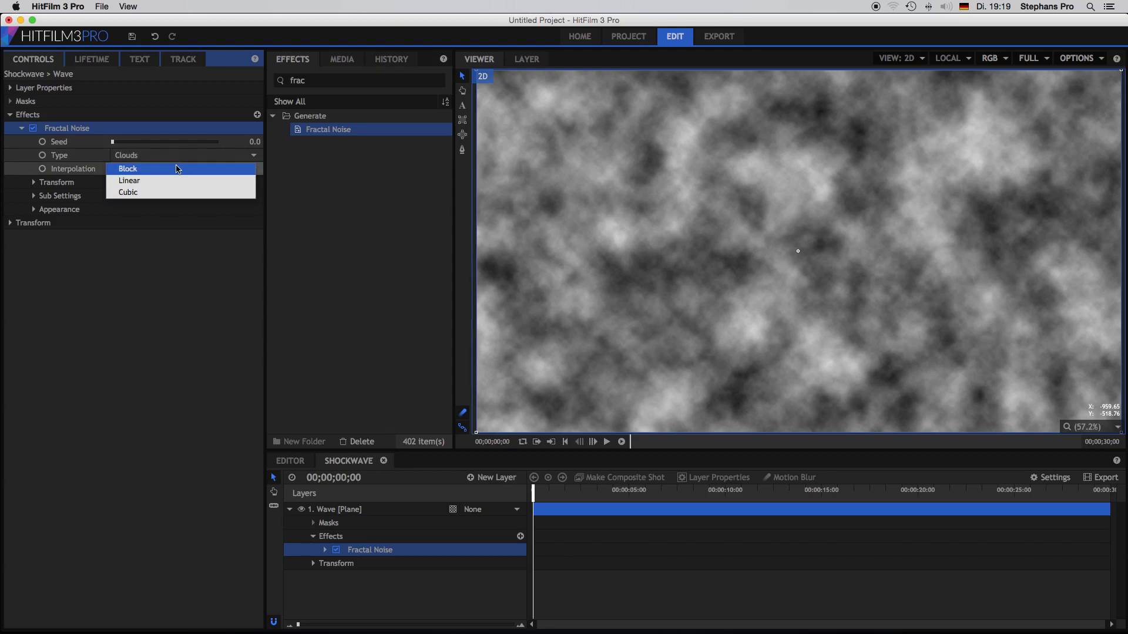
{"action": "left_click", "coordinate": [178, 157]}
{"action": "left_click", "coordinate": [180, 156]}
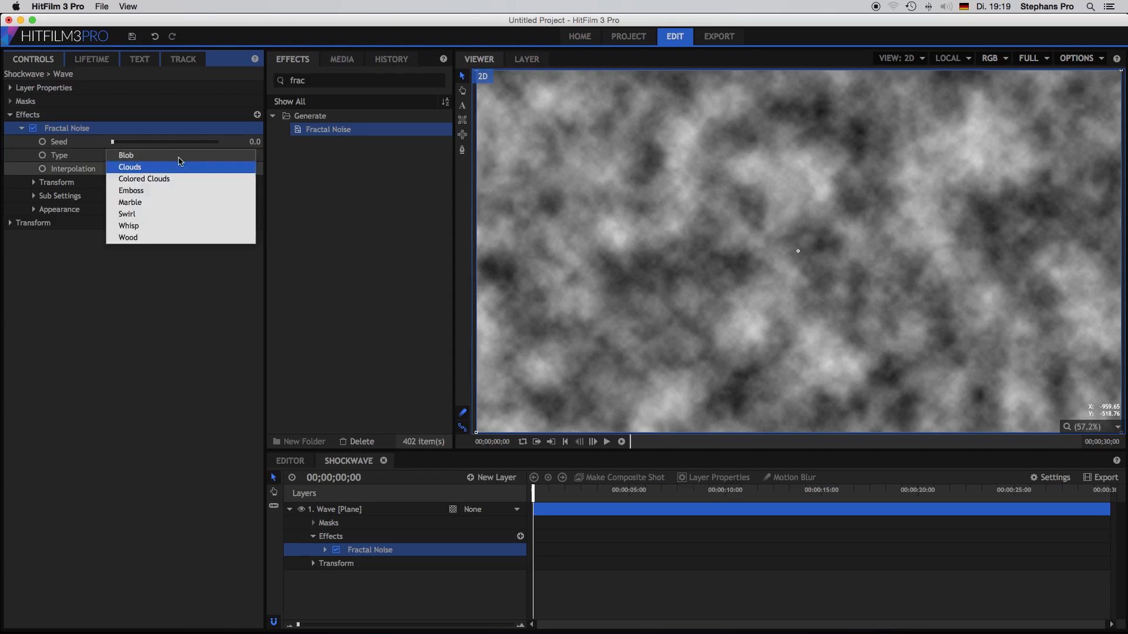
{"action": "left_click", "coordinate": [146, 225]}
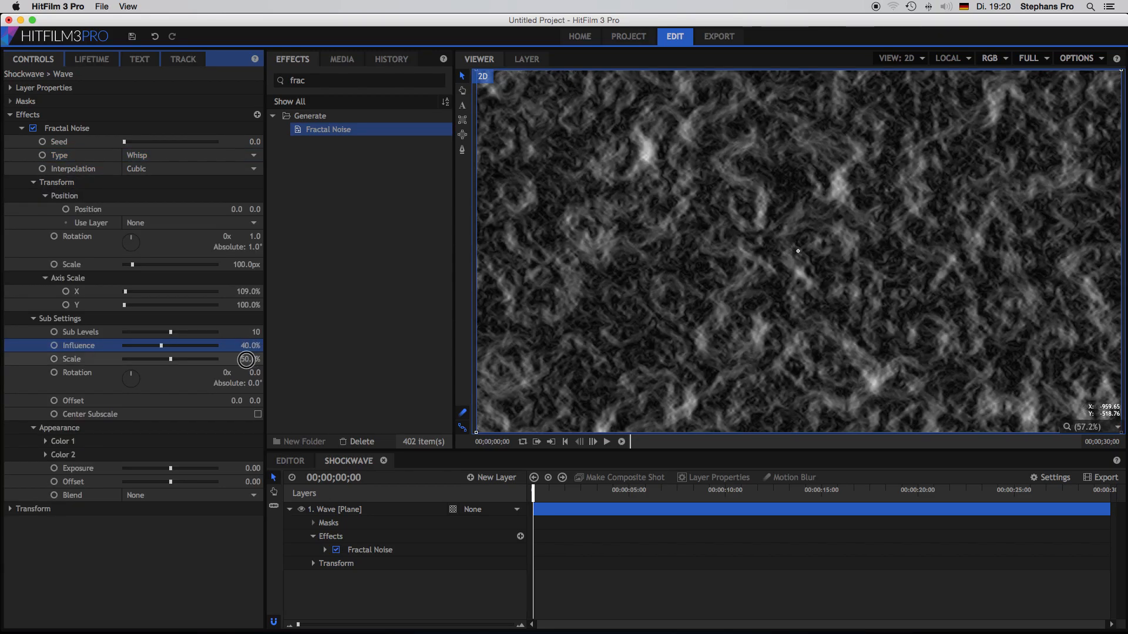
{"action": "left_click_drag", "start_coordinate": [247, 359], "coordinate": [246, 359]}
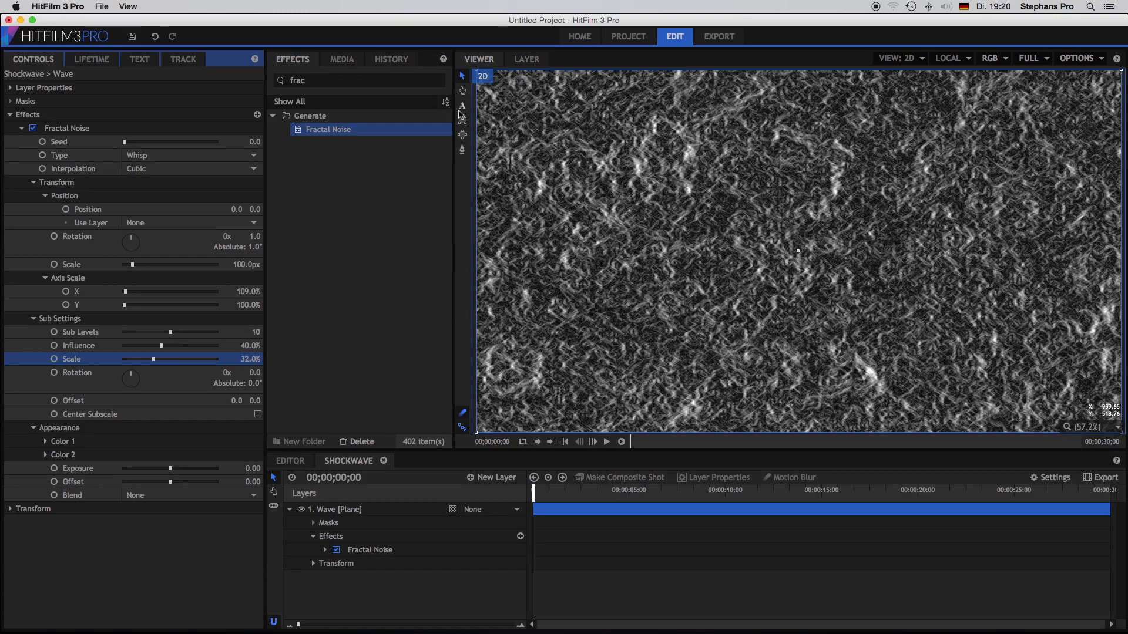
- Draw a narrow rectangular mask on the Wave plane near its upper edge, extending past both sides of the frame
{"action": "scroll", "coordinate": [822, 238], "scroll_direction": "down", "scroll_amount": 5}
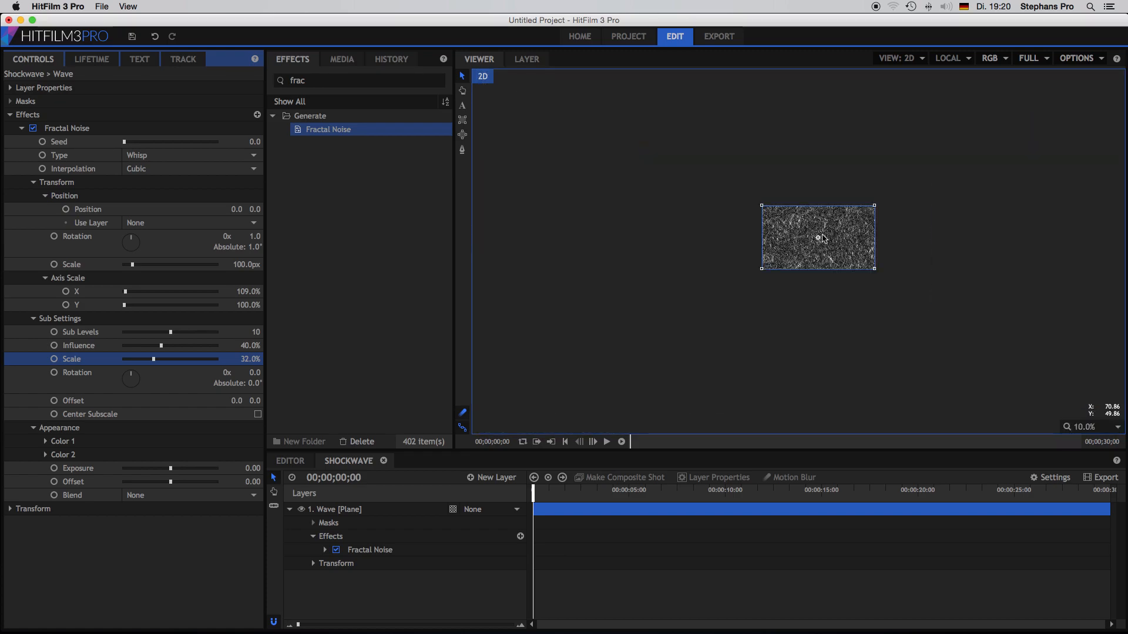
{"action": "scroll", "coordinate": [822, 238], "scroll_direction": "up", "scroll_amount": 8}
{"action": "scroll", "coordinate": [822, 238], "scroll_direction": "down", "scroll_amount": 3}
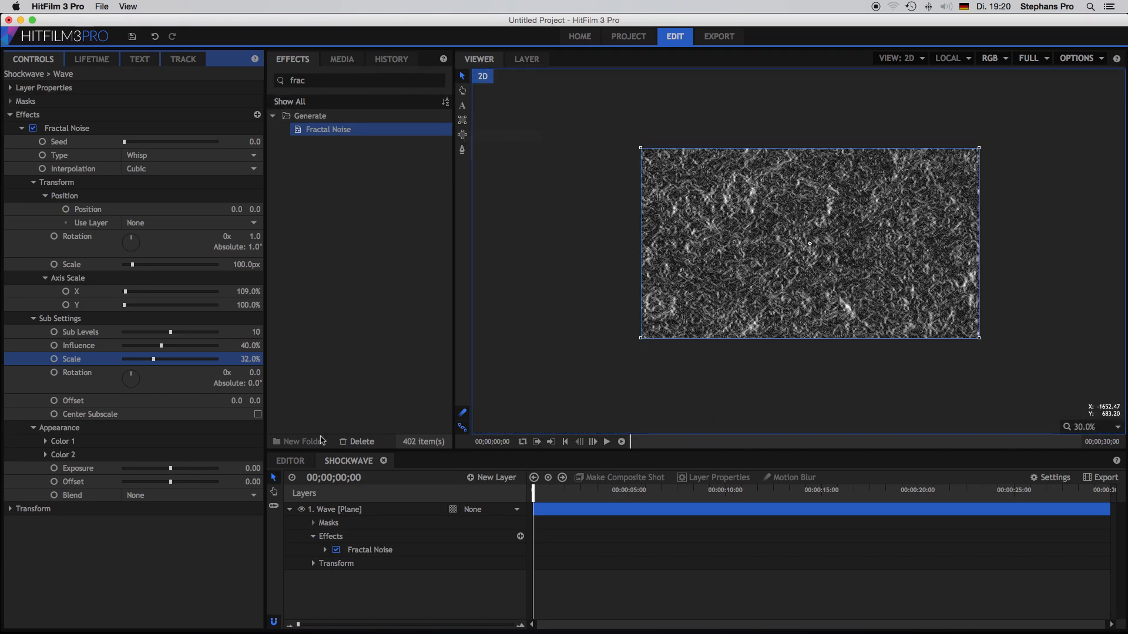
{"action": "left_click", "coordinate": [373, 512]}
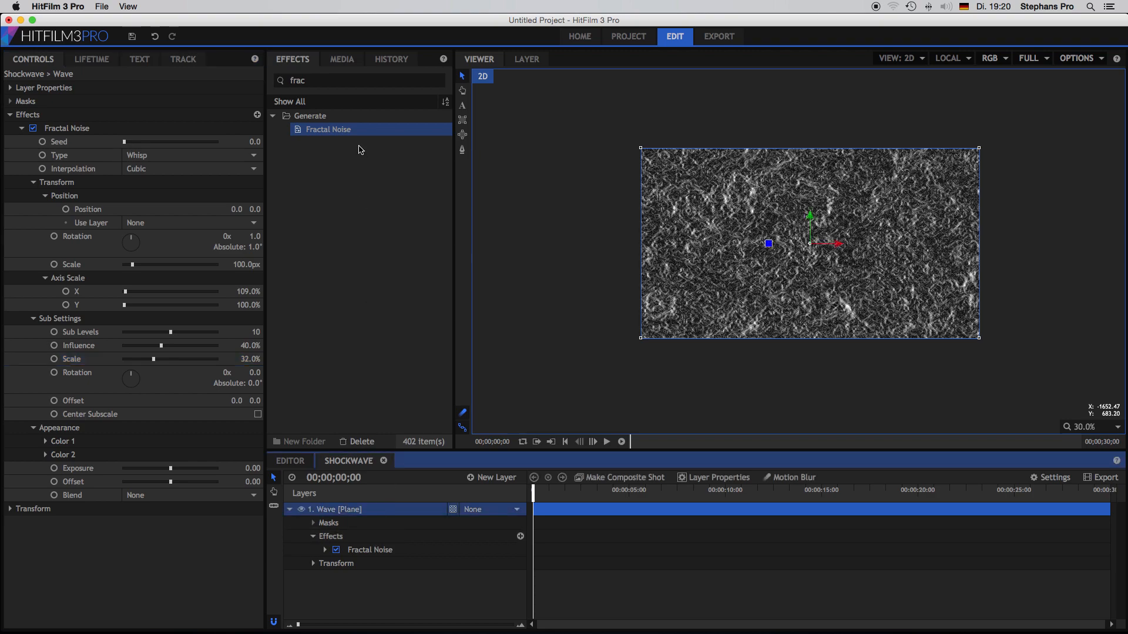
{"action": "left_click", "coordinate": [463, 120]}
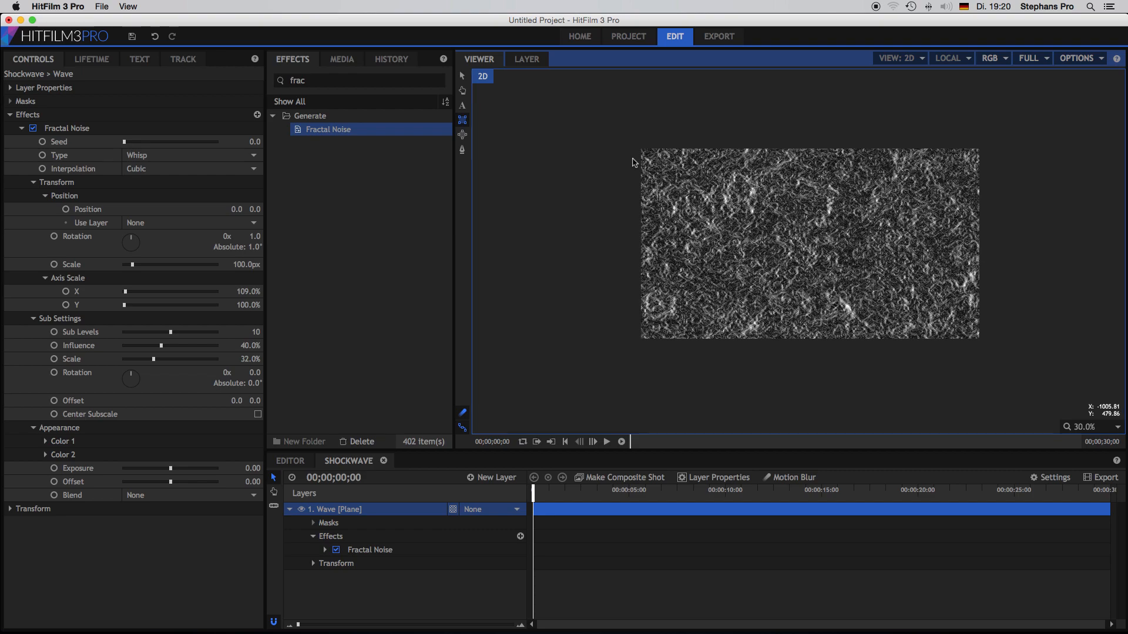
{"action": "scroll", "coordinate": [621, 155], "scroll_direction": "up", "scroll_amount": 1}
{"action": "left_click_drag", "start_coordinate": [621, 154], "coordinate": [1120, 191]}
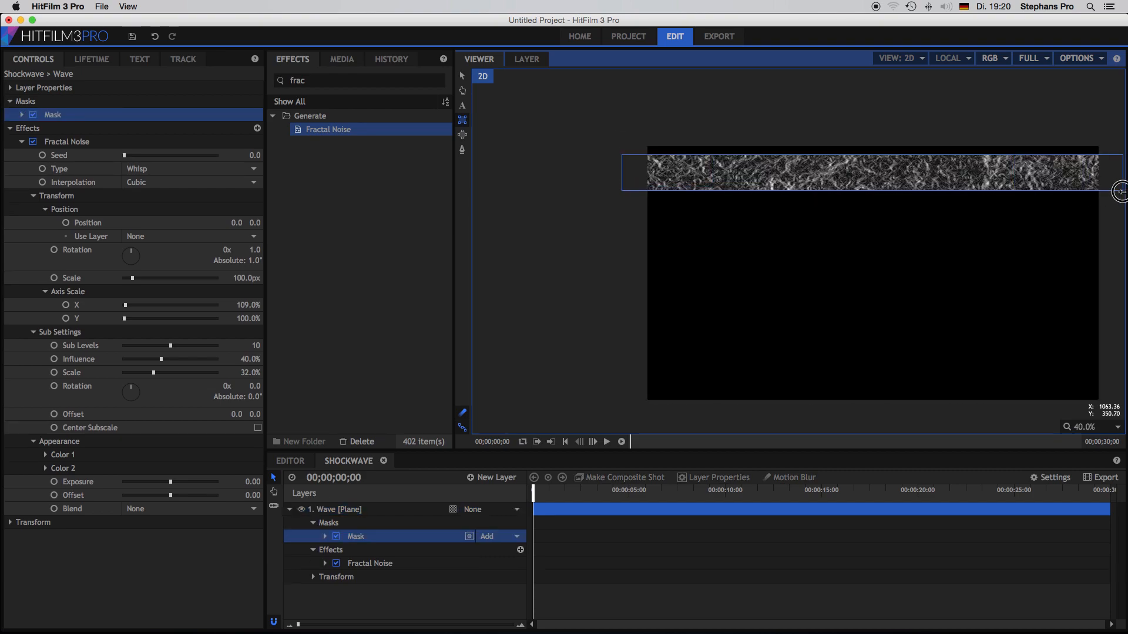
- Enable keyframing at the first frame for the mask's Feather Strength, Roundness, Path and Expansion
{"action": "scroll", "coordinate": [1120, 191], "scroll_direction": "up", "scroll_amount": 2}
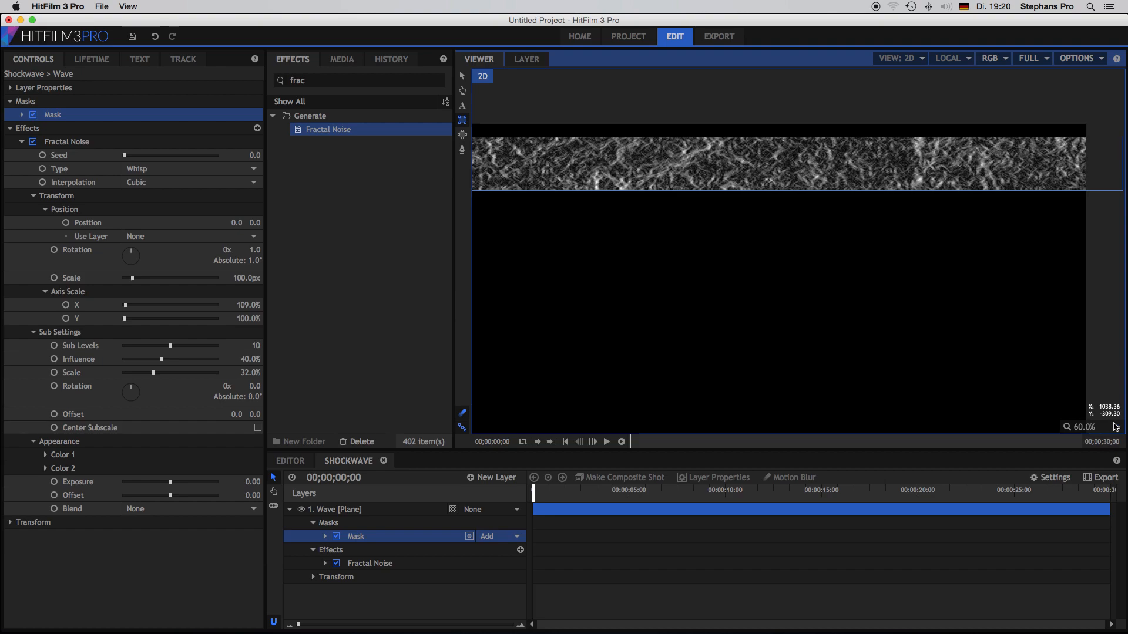
{"action": "left_click", "coordinate": [1117, 430]}
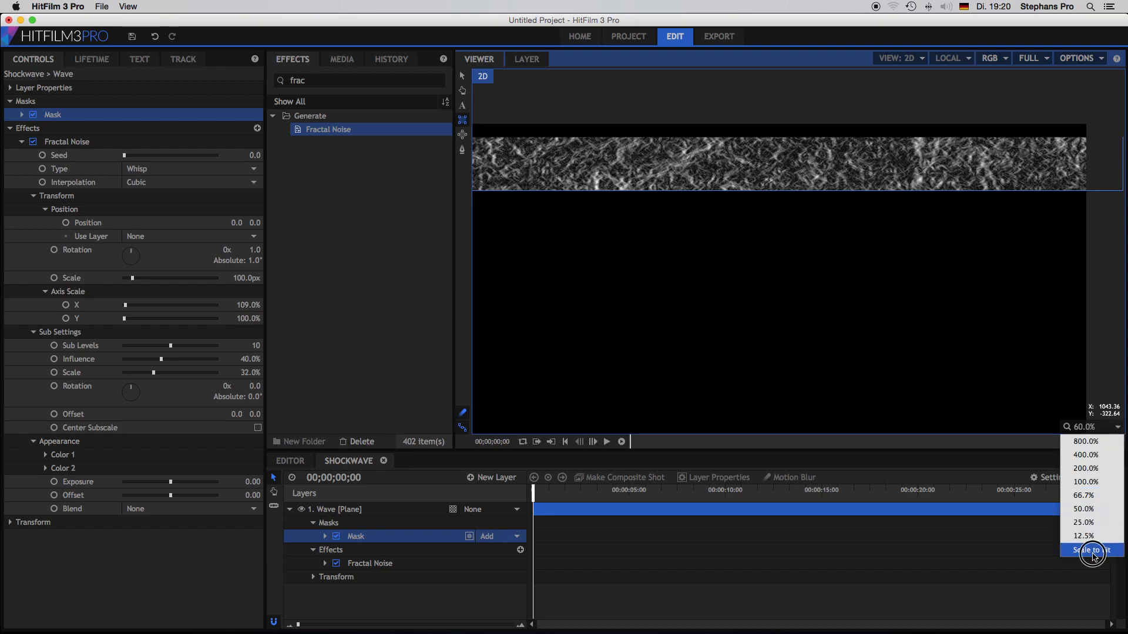
{"action": "left_click", "coordinate": [1094, 555]}
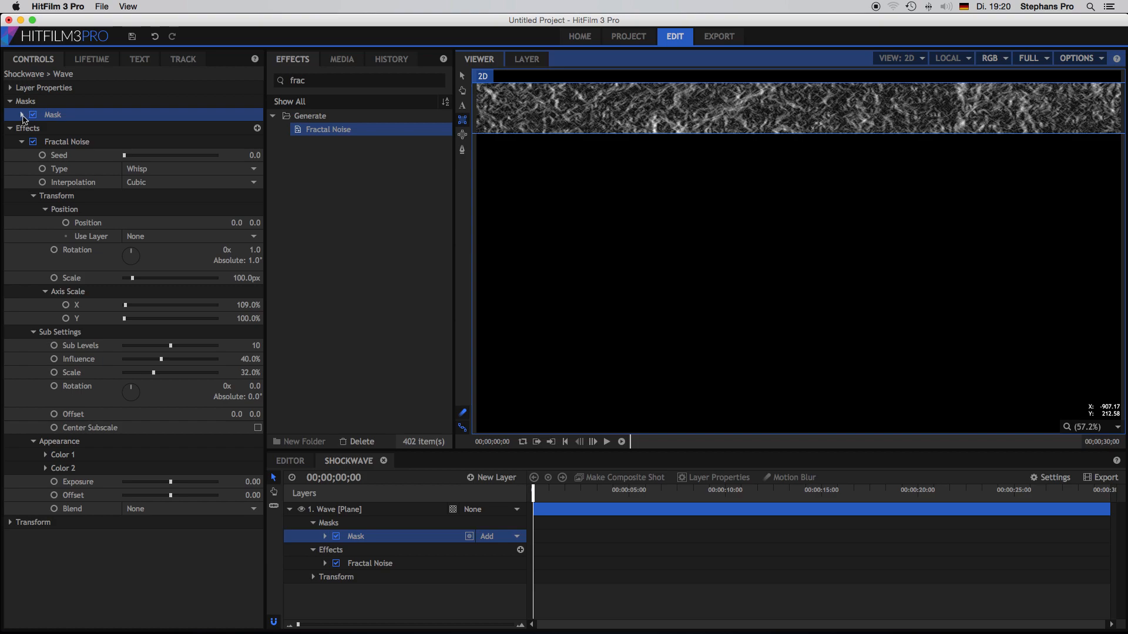
{"action": "left_click", "coordinate": [22, 116]}
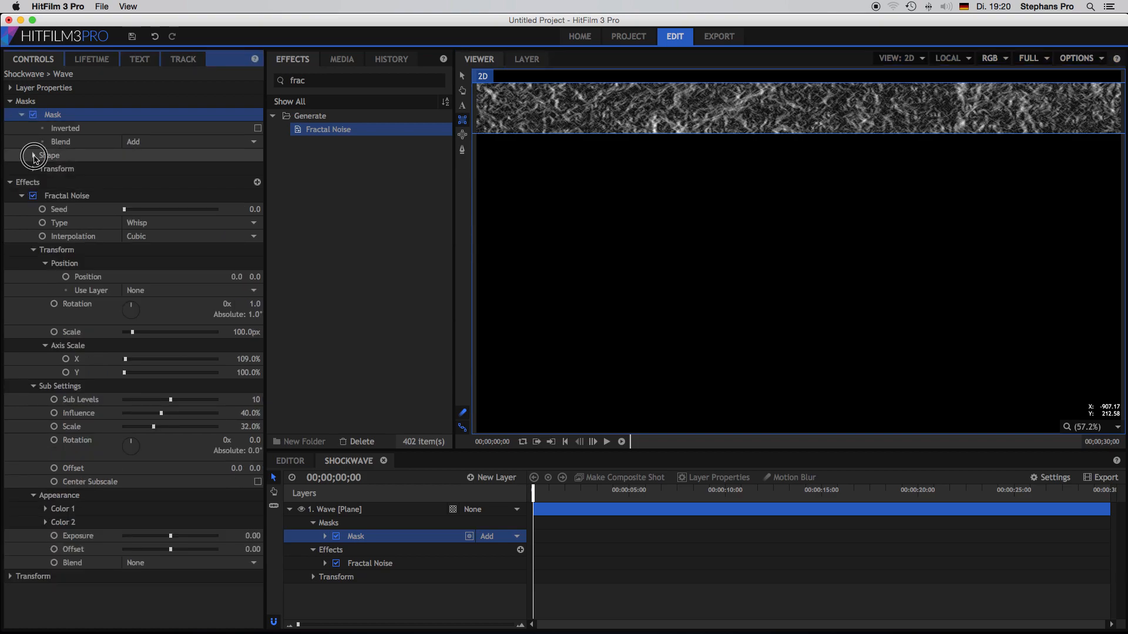
{"action": "left_click", "coordinate": [33, 155]}
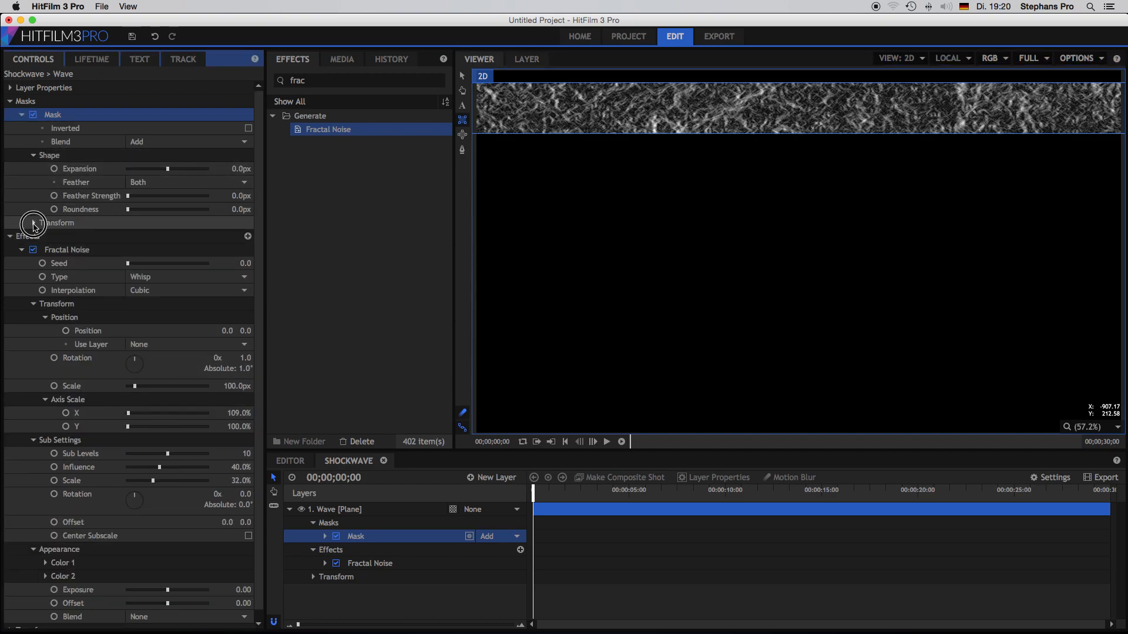
{"action": "left_click", "coordinate": [34, 223]}
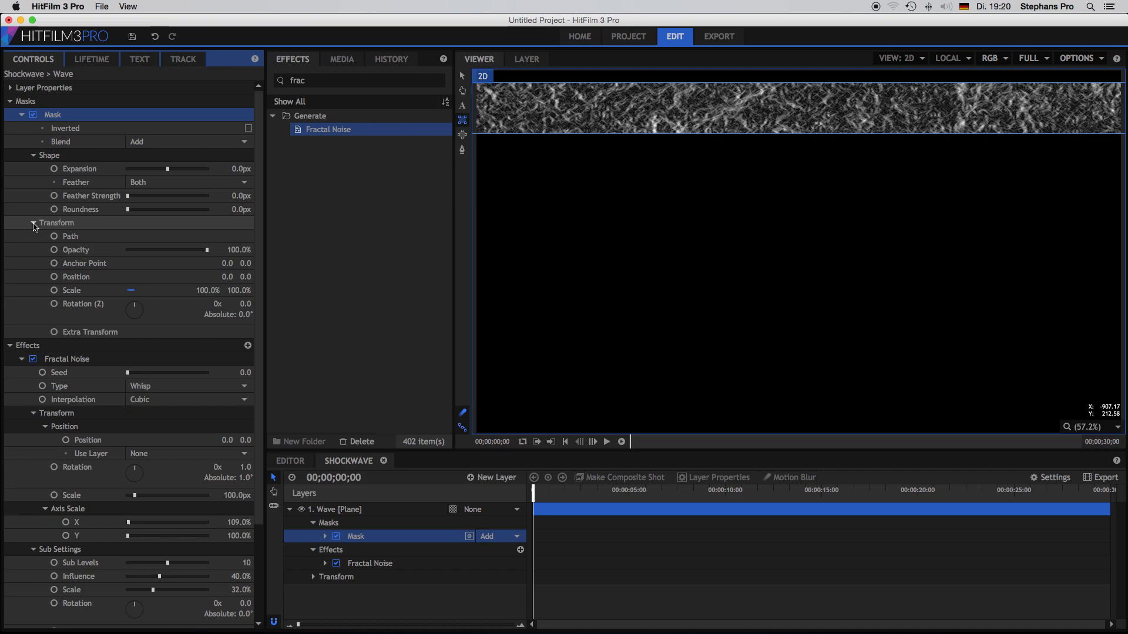
{"action": "left_click", "coordinate": [59, 196]}
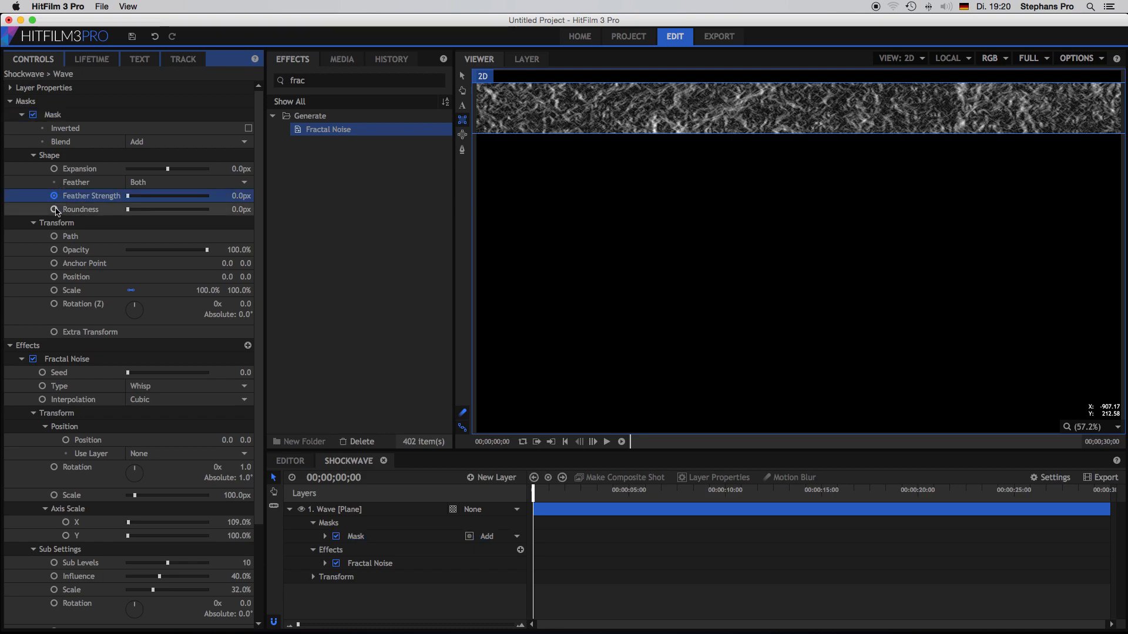
{"action": "left_click", "coordinate": [53, 210]}
{"action": "left_click", "coordinate": [54, 236]}
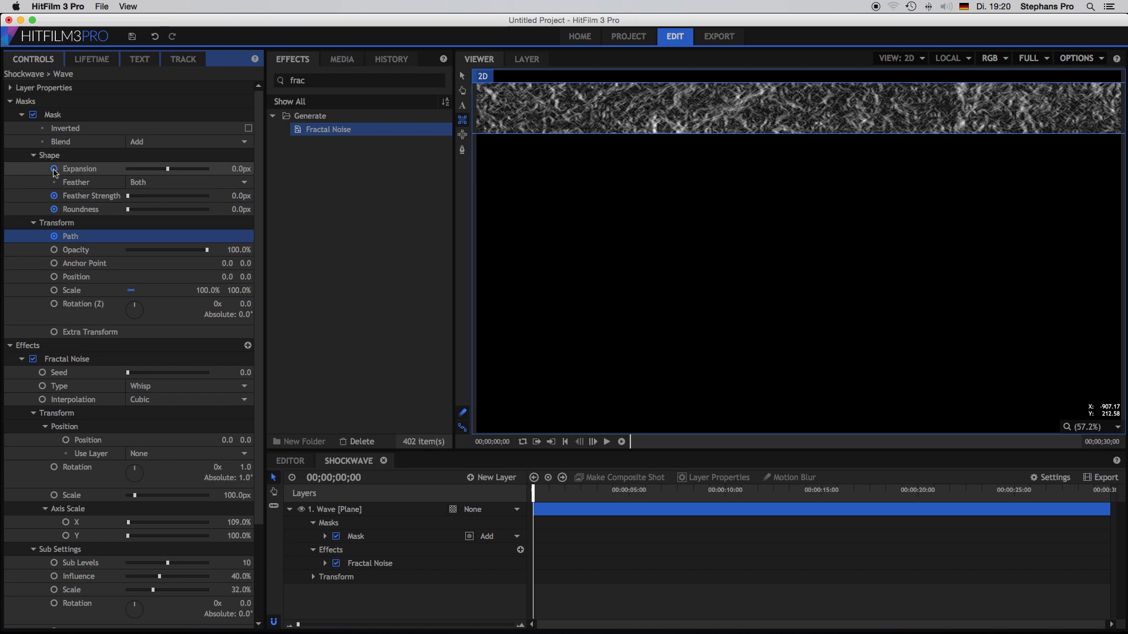
{"action": "left_click", "coordinate": [54, 170]}
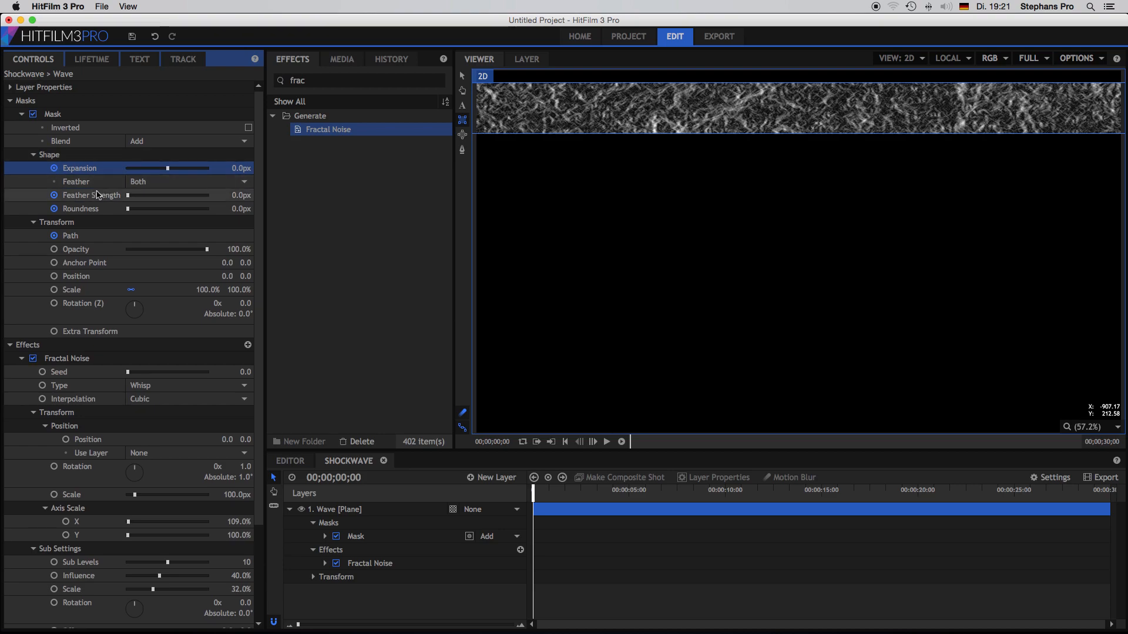
- Set the Shockwave composite shot's duration to 2 seconds
{"action": "left_click", "coordinate": [1049, 478]}
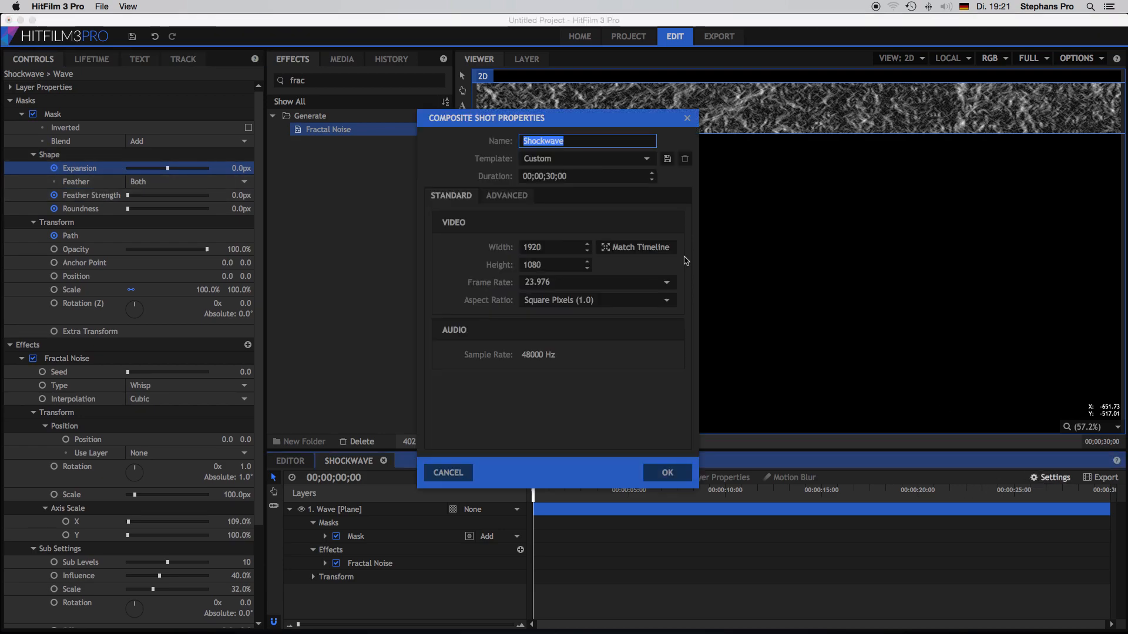
{"action": "left_click", "coordinate": [551, 176]}
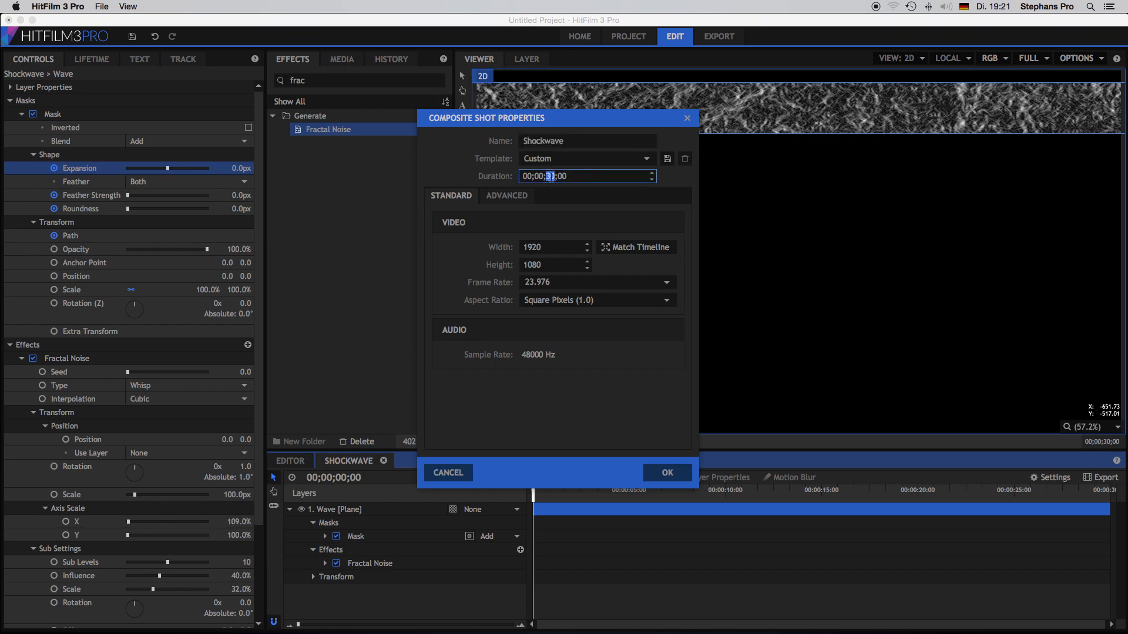
{"action": "type", "text": "02"}
{"action": "key", "text": "Return"}
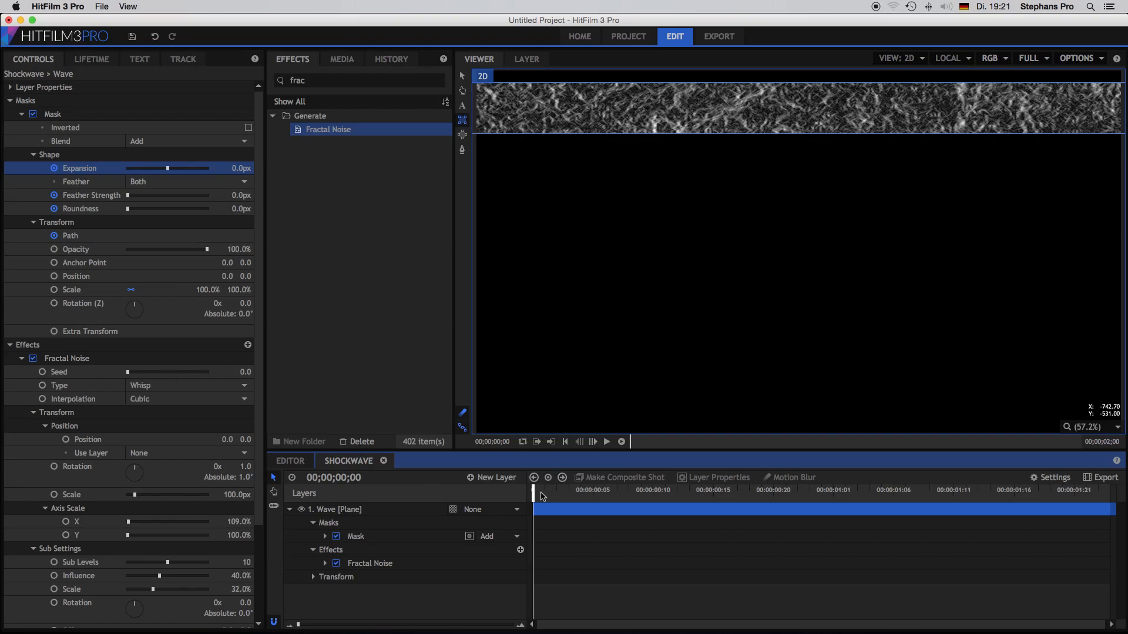
- At frame 16, move the mask down to mid-frame and set its expansion to 64 px, feather strength to 66 px and roundness to 56 px
{"action": "left_click_drag", "start_coordinate": [538, 494], "coordinate": [726, 500]}
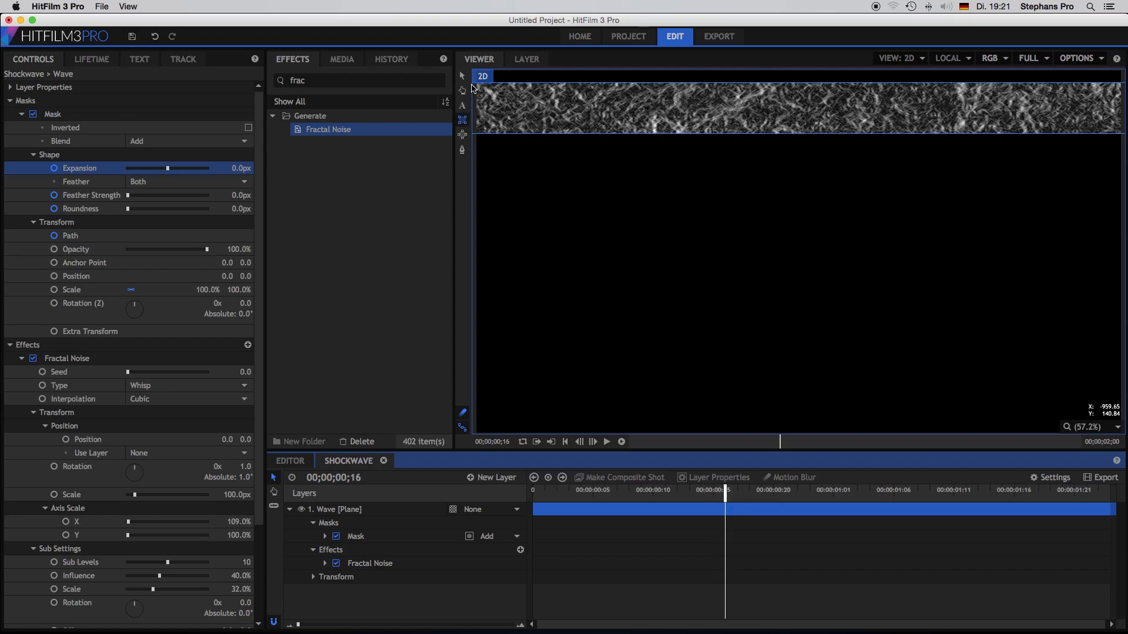
{"action": "left_click_drag", "start_coordinate": [758, 115], "coordinate": [758, 224]}
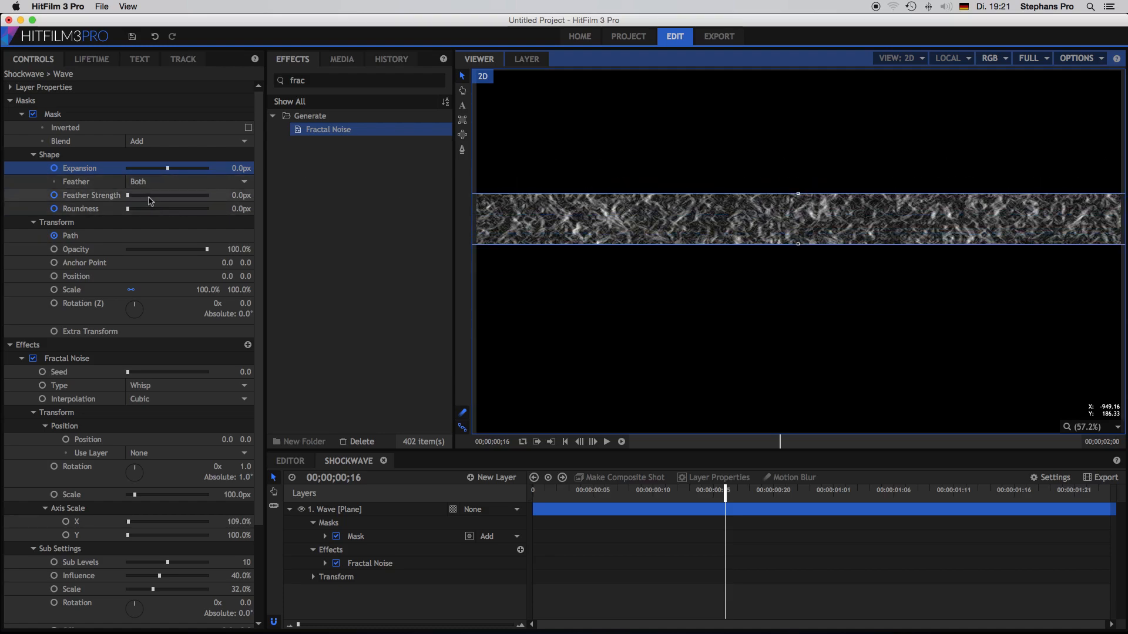
{"action": "left_click_drag", "start_coordinate": [131, 199], "coordinate": [180, 170]}
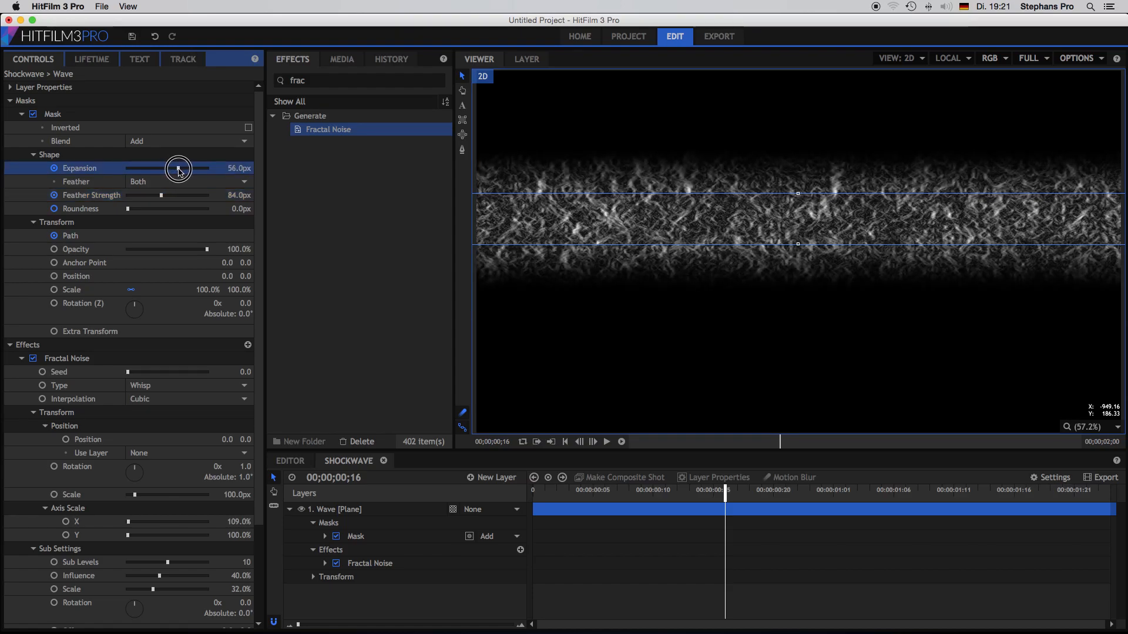
{"action": "left_click_drag", "start_coordinate": [179, 171], "coordinate": [181, 171]}
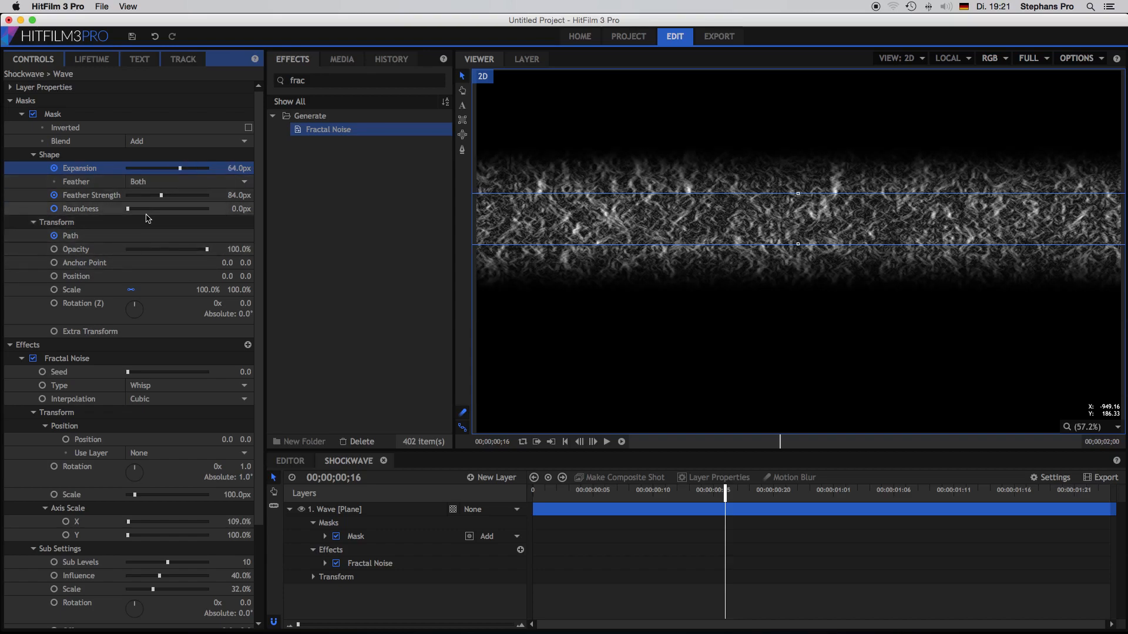
{"action": "left_click_drag", "start_coordinate": [128, 209], "coordinate": [154, 200]}
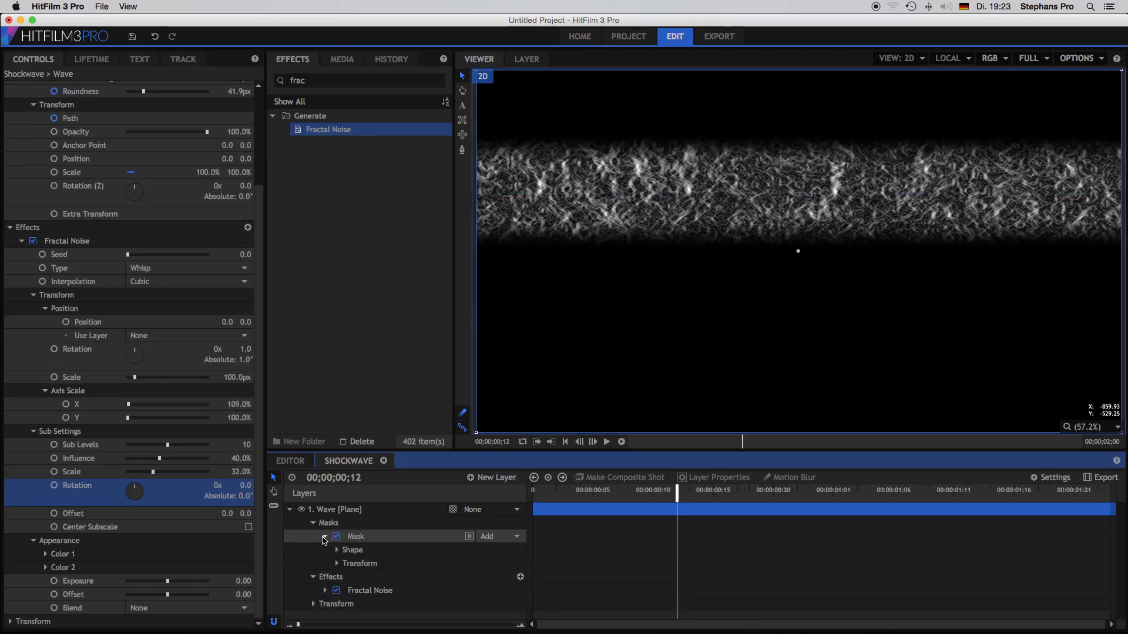
- Reveal the mask's shape keyframes in the timeline and return to the first frame
{"action": "left_click", "coordinate": [325, 536]}
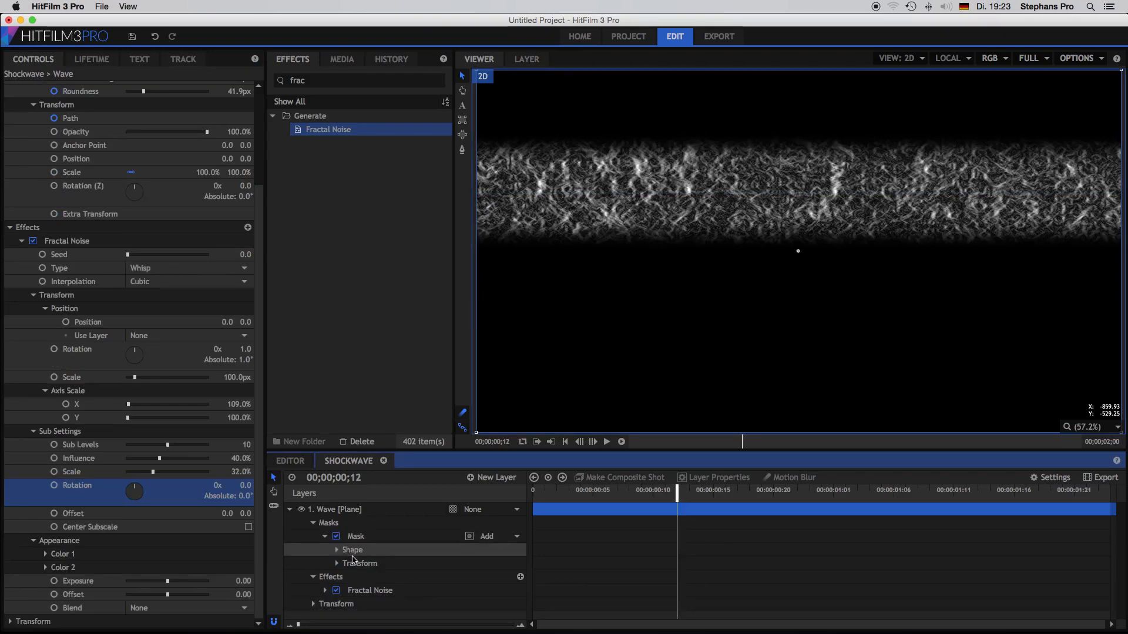
{"action": "left_click", "coordinate": [338, 551]}
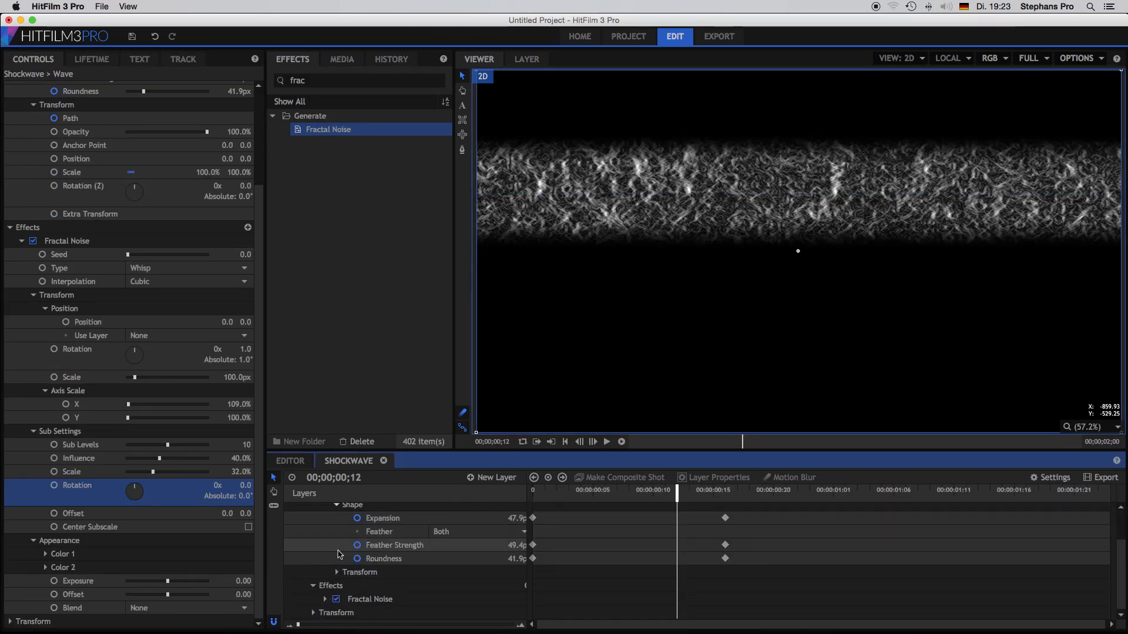
{"action": "left_click", "coordinate": [566, 442]}
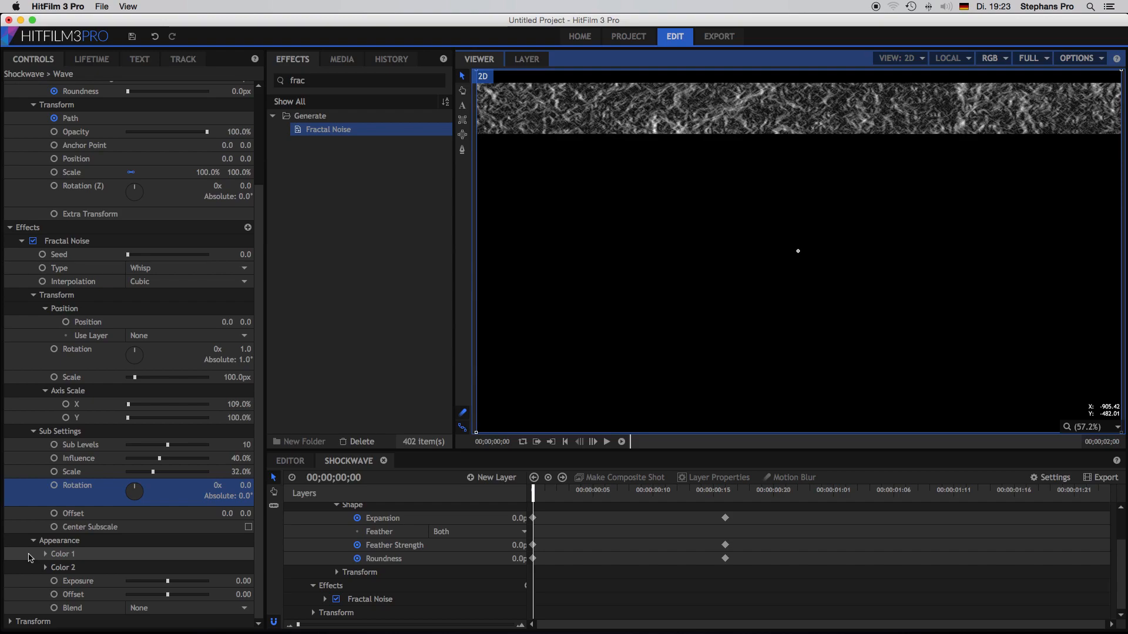
- Keyframe the rotation in Fractal Noise's sub settings from 0° at the first frame to one turn plus 150° at frame 16
{"action": "left_click", "coordinate": [45, 554]}
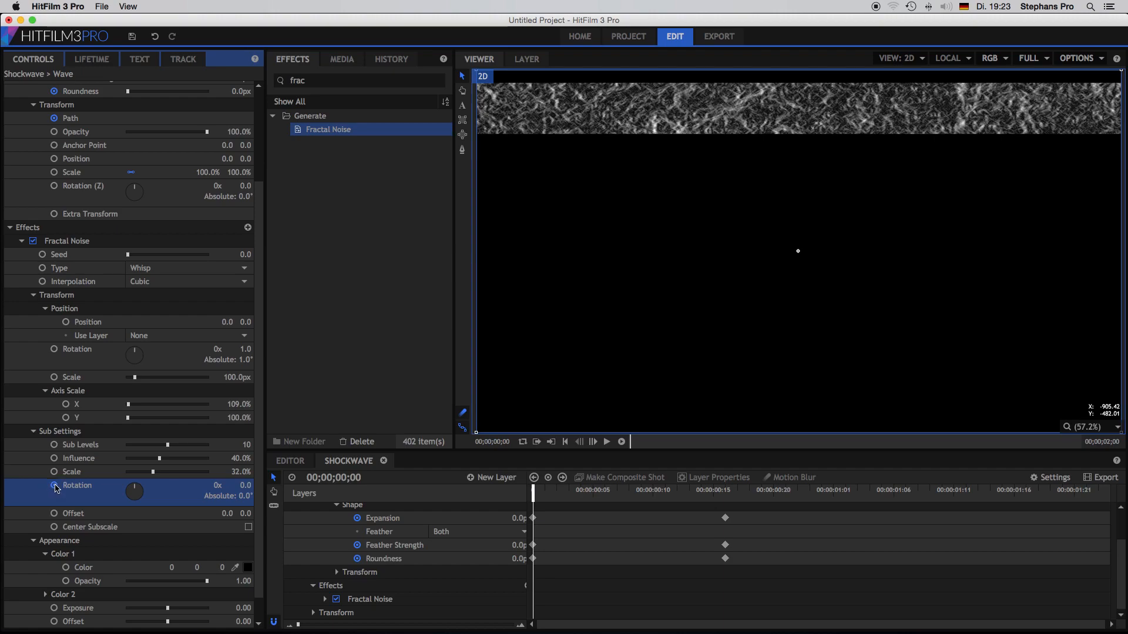
{"action": "key", "text": "Page_Down"}
{"action": "double_click", "coordinate": [246, 485]}
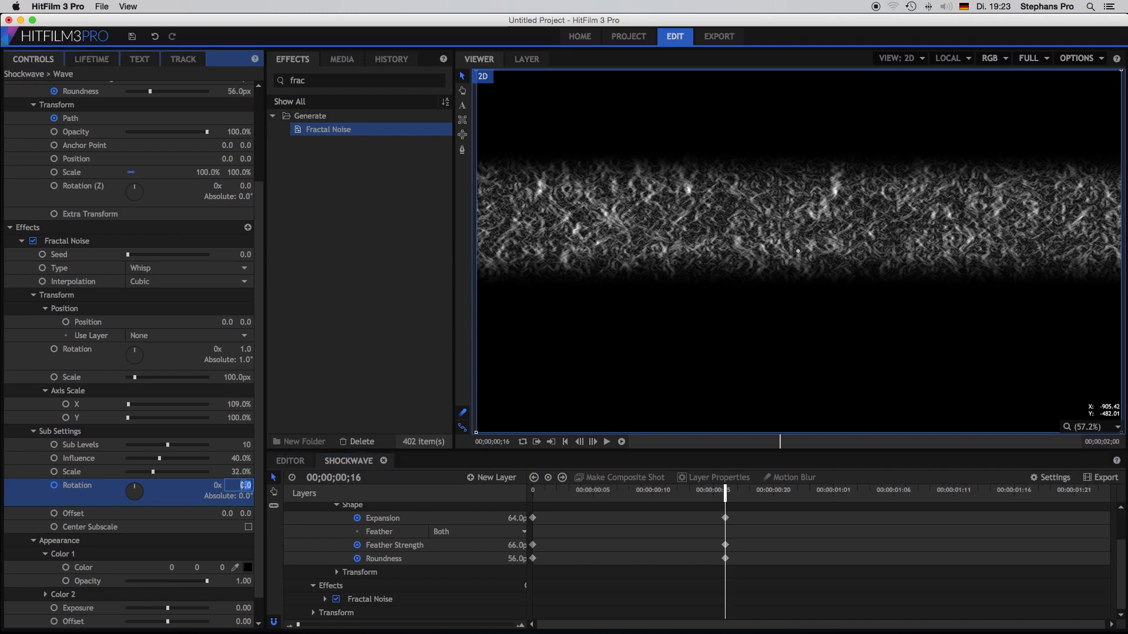
{"action": "key", "text": "Return"}
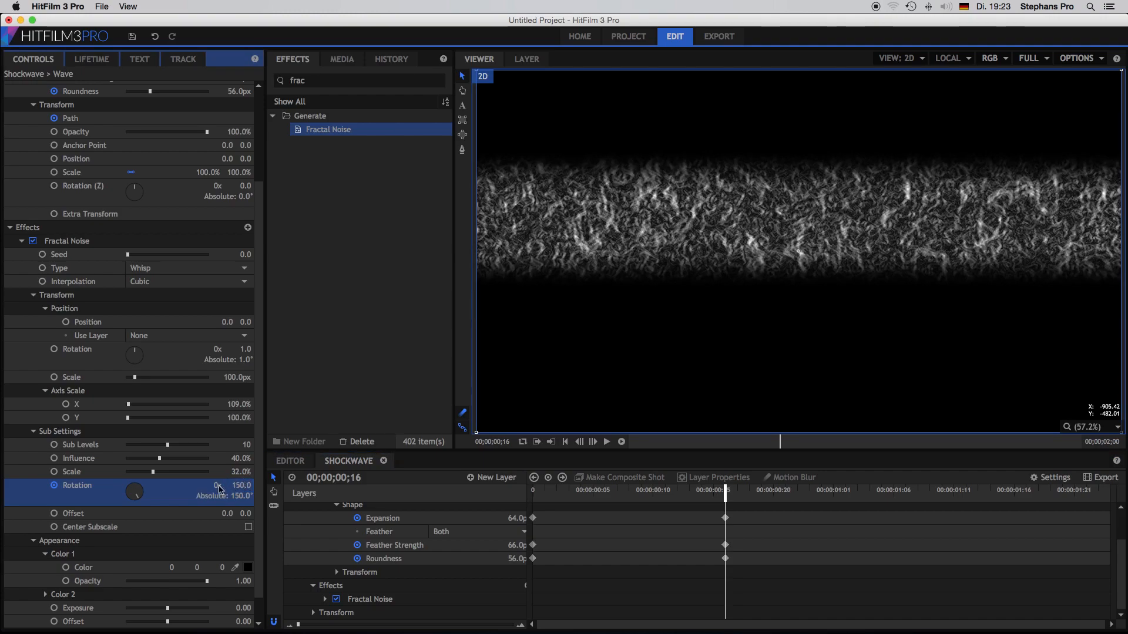
{"action": "double_click", "coordinate": [217, 486]}
{"action": "type", "text": "1"}
{"action": "key", "text": "Return"}
{"action": "mouse_move", "coordinate": [725, 492]}
{"action": "left_mouse_down"}
{"action": "mouse_move", "coordinate": [516, 501]}
{"action": "mouse_move", "coordinate": [722, 499]}
{"action": "left_mouse_up"}
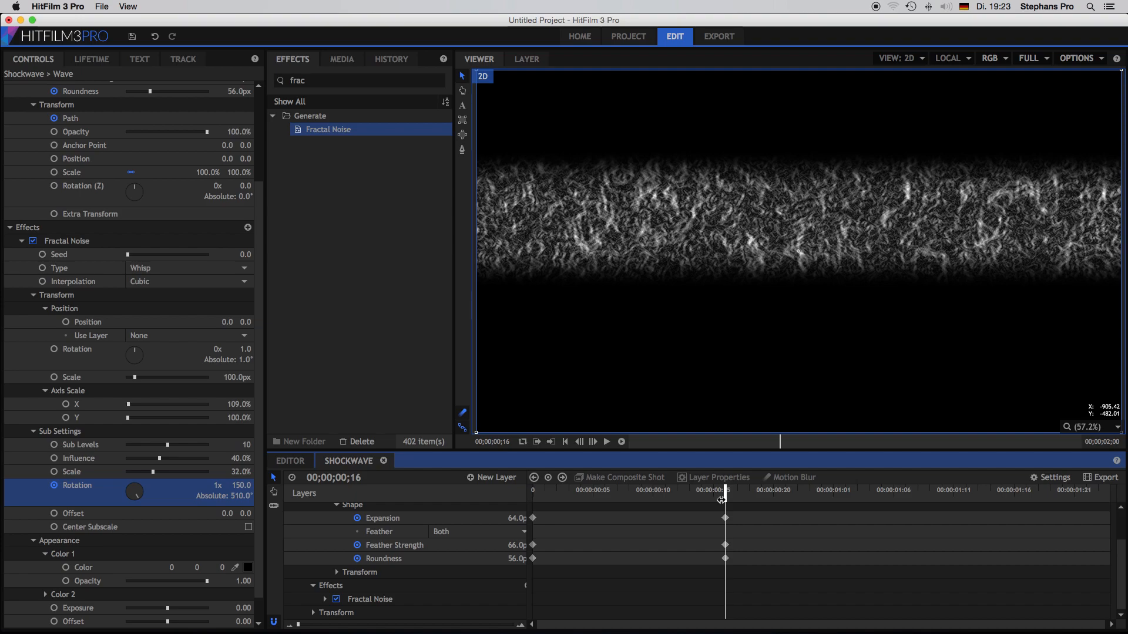
{"action": "key", "text": "super+z"}
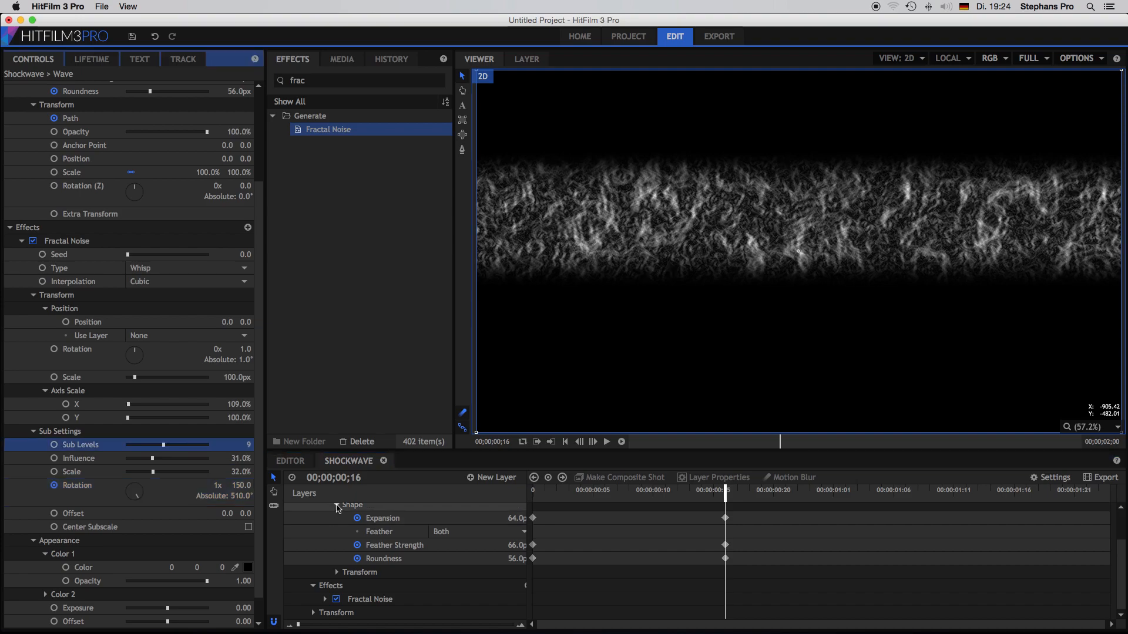
- Keyframe the offset in Fractal Noise's sub settings from 0, 0 at the first frame to -107, -155 at frame 16
{"action": "left_click", "coordinate": [337, 506]}
{"action": "left_click", "coordinate": [325, 591]}
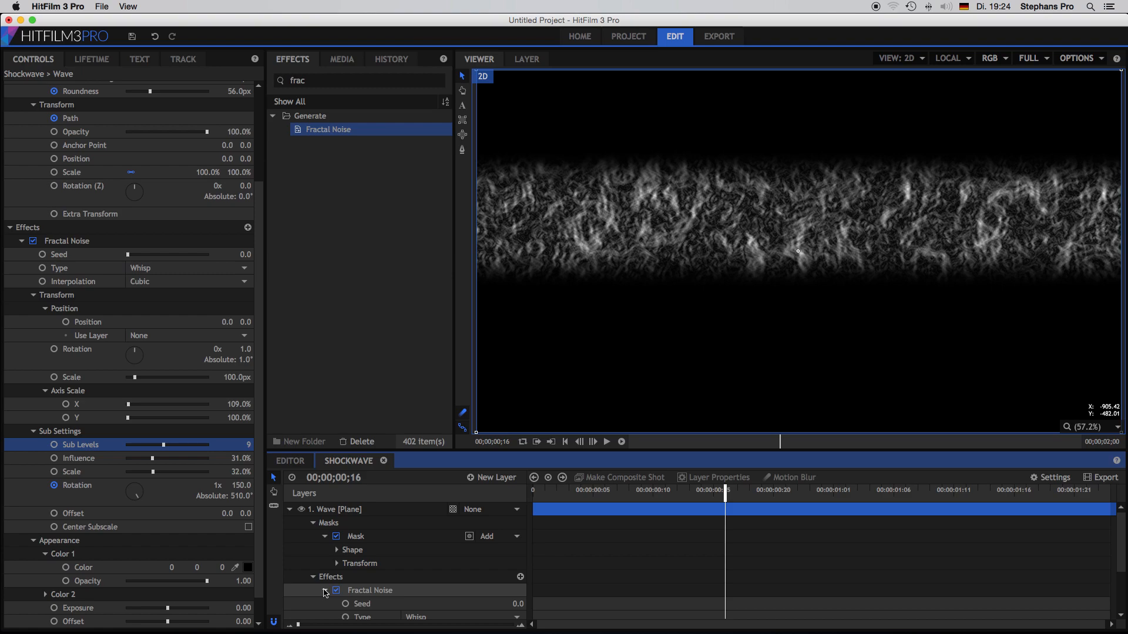
{"action": "left_click", "coordinate": [566, 443]}
{"action": "scroll", "coordinate": [415, 574], "scroll_direction": "down", "scroll_amount": 4}
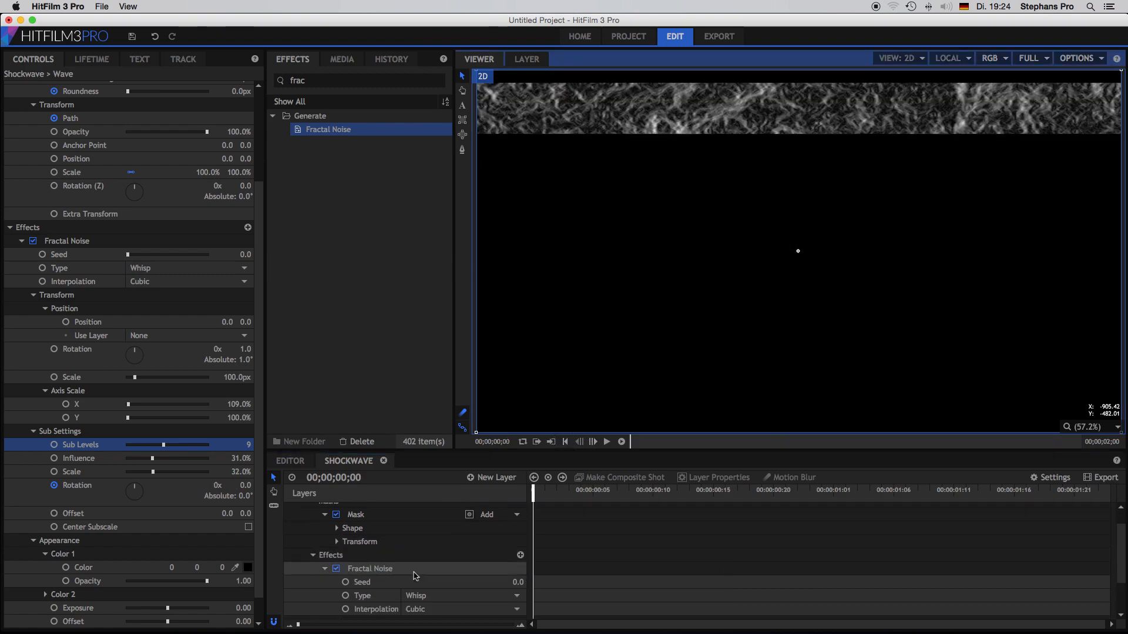
{"action": "left_click", "coordinate": [338, 587]}
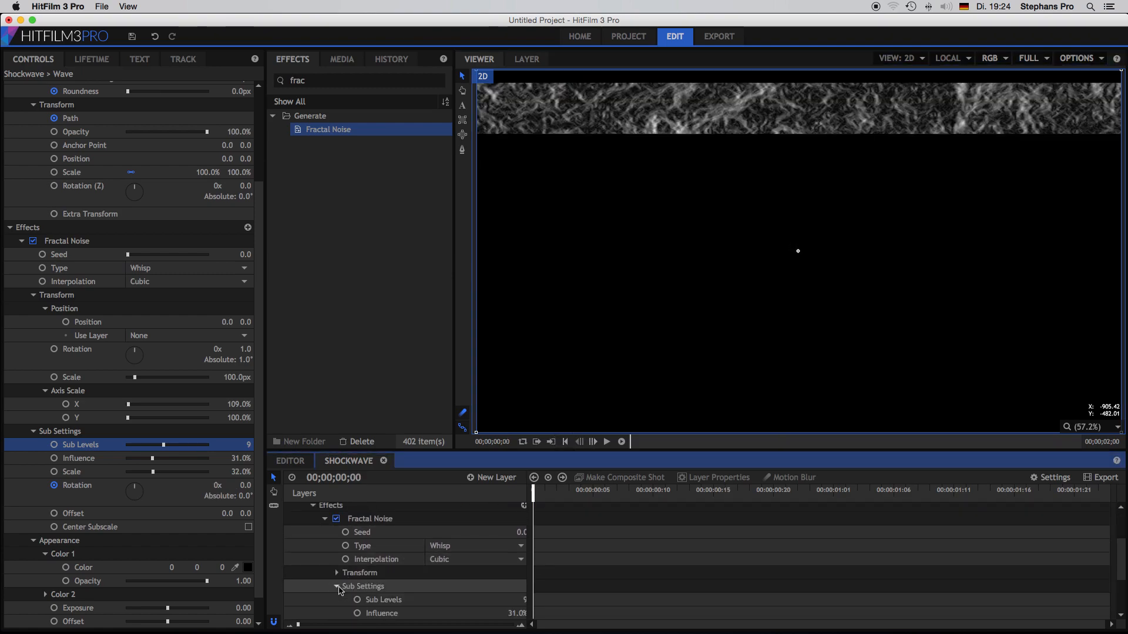
{"action": "scroll", "coordinate": [339, 589], "scroll_direction": "down", "scroll_amount": 2}
{"action": "scroll", "coordinate": [339, 589], "scroll_direction": "down", "scroll_amount": 3}
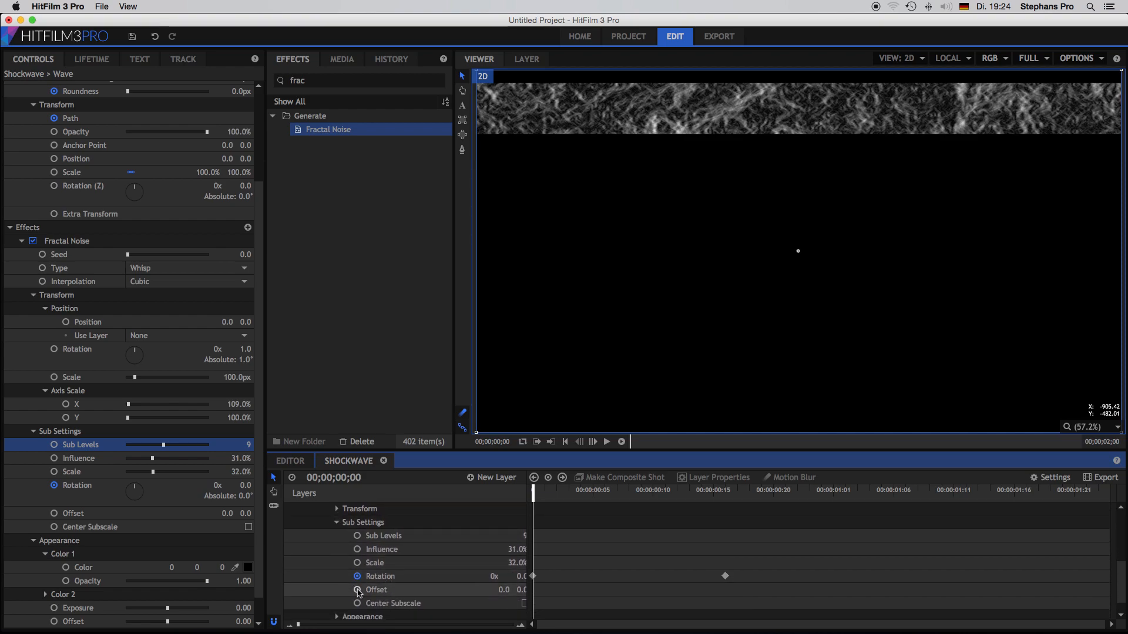
{"action": "left_click", "coordinate": [357, 590]}
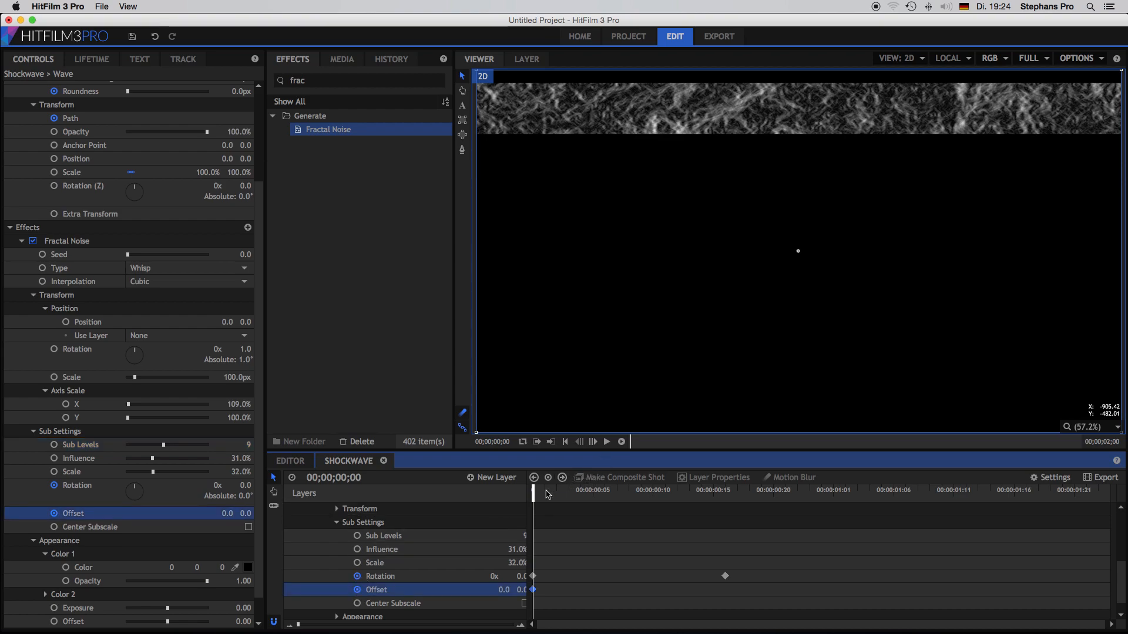
{"action": "left_click_drag", "start_coordinate": [535, 492], "coordinate": [725, 500]}
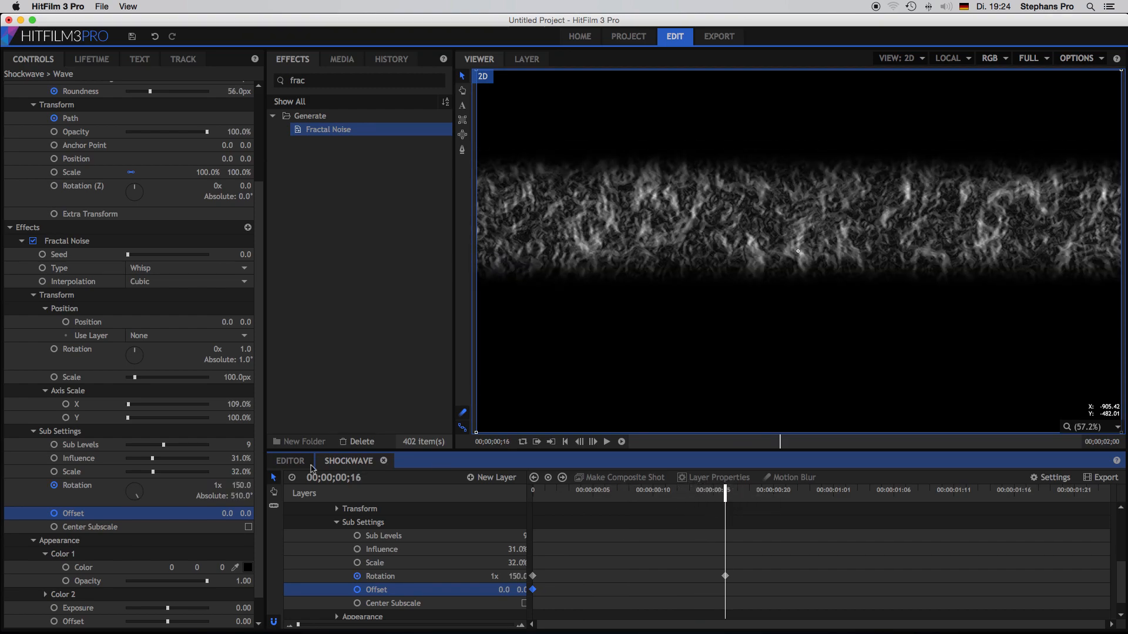
{"action": "left_click_drag", "start_coordinate": [241, 512], "coordinate": [238, 512]}
- Set the interpolation of all rotation and offset keyframes in the Fractal Noise sub settings to Smooth Out
{"action": "left_click_drag", "start_coordinate": [745, 604], "coordinate": [535, 569]}
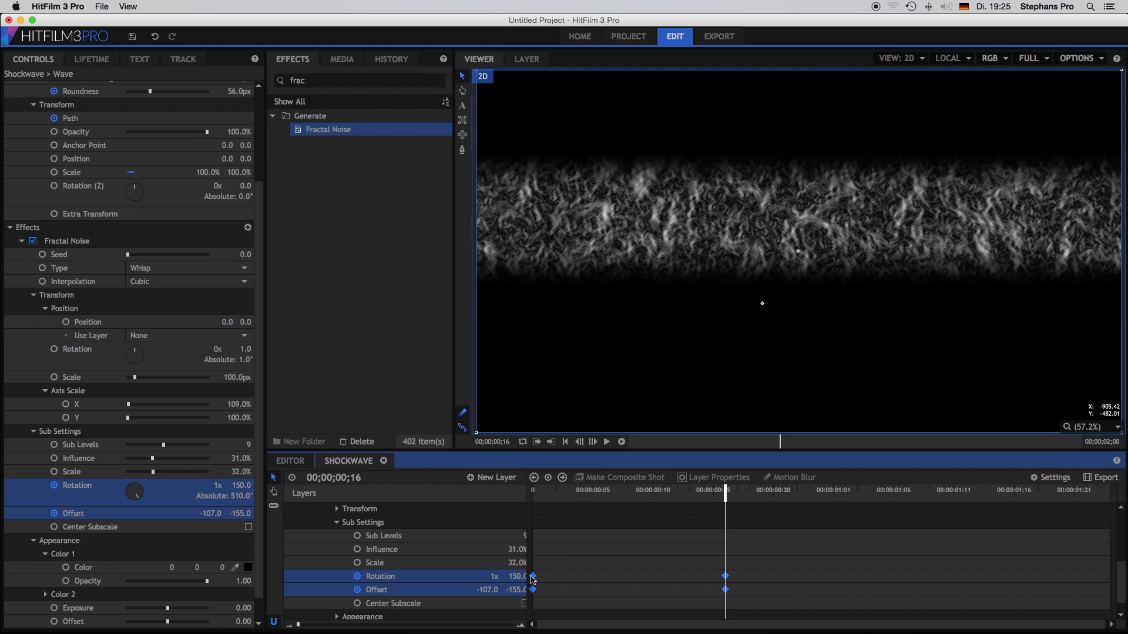
{"action": "right_click", "coordinate": [534, 578]}
{"action": "mouse_move", "coordinate": [565, 569]}
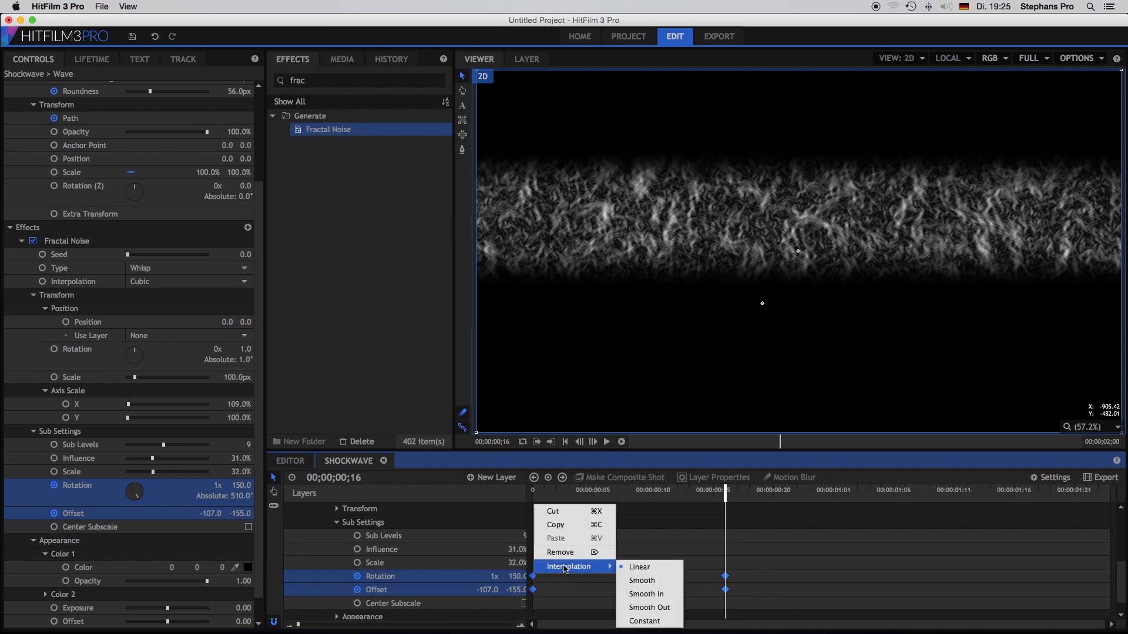
{"action": "left_click", "coordinate": [649, 607]}
{"action": "scroll", "coordinate": [600, 571], "scroll_direction": "up", "scroll_amount": 3}
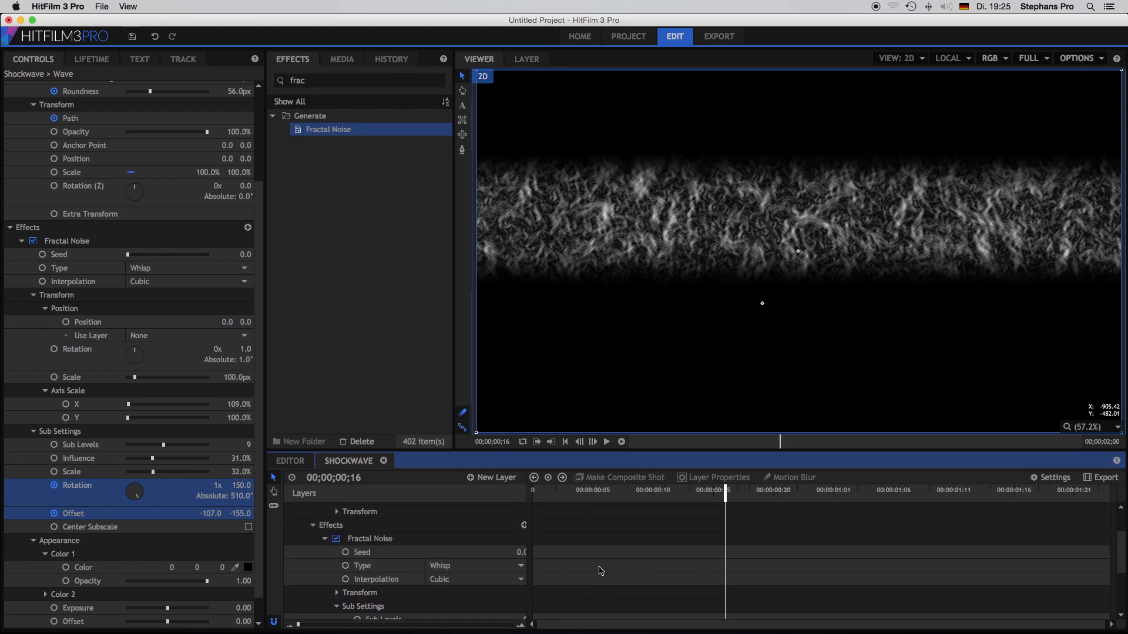
{"action": "scroll", "coordinate": [599, 567], "scroll_direction": "up", "scroll_amount": 2}
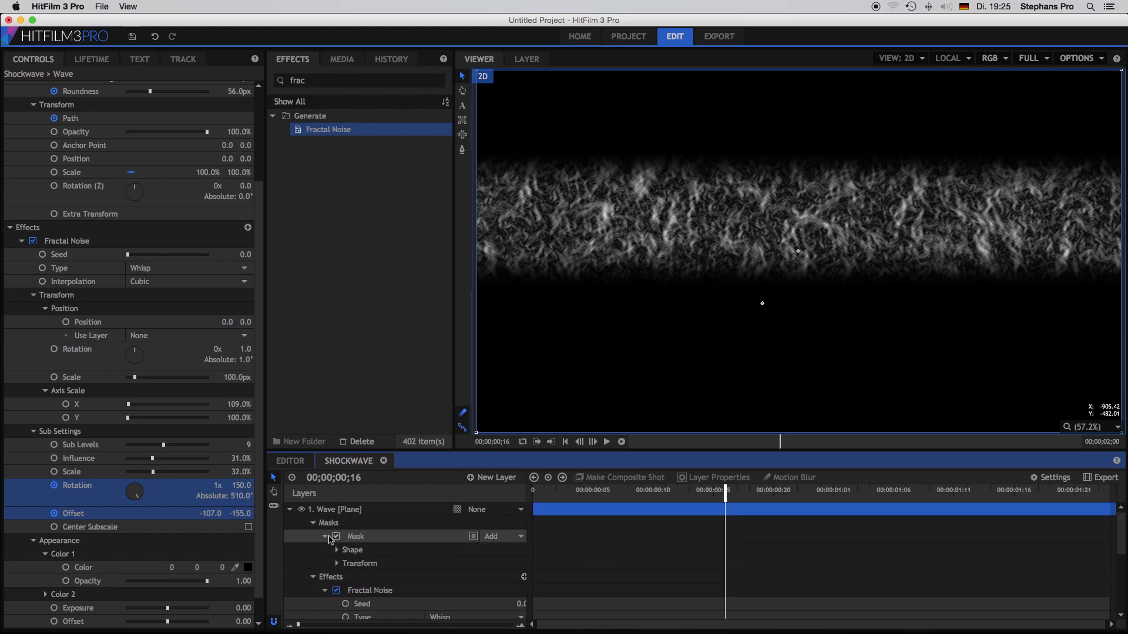
- Set the interpolation of all keyframes for the mask's expansion, feather strength, roundness and path to Smooth In
{"action": "left_click", "coordinate": [337, 551]}
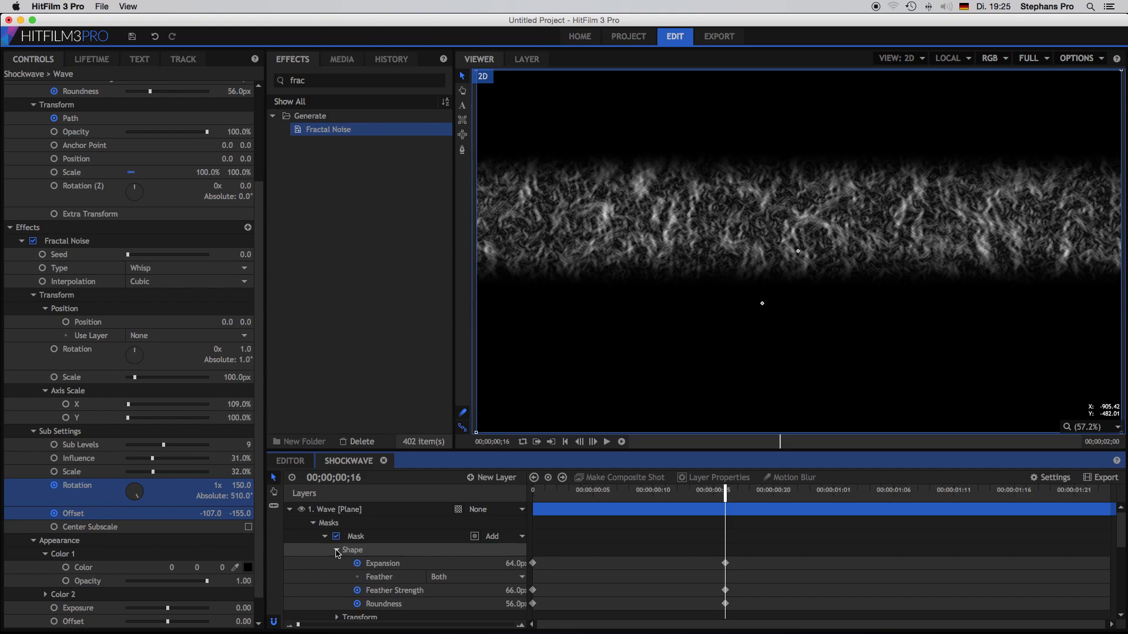
{"action": "scroll", "coordinate": [338, 556], "scroll_direction": "down", "scroll_amount": 3}
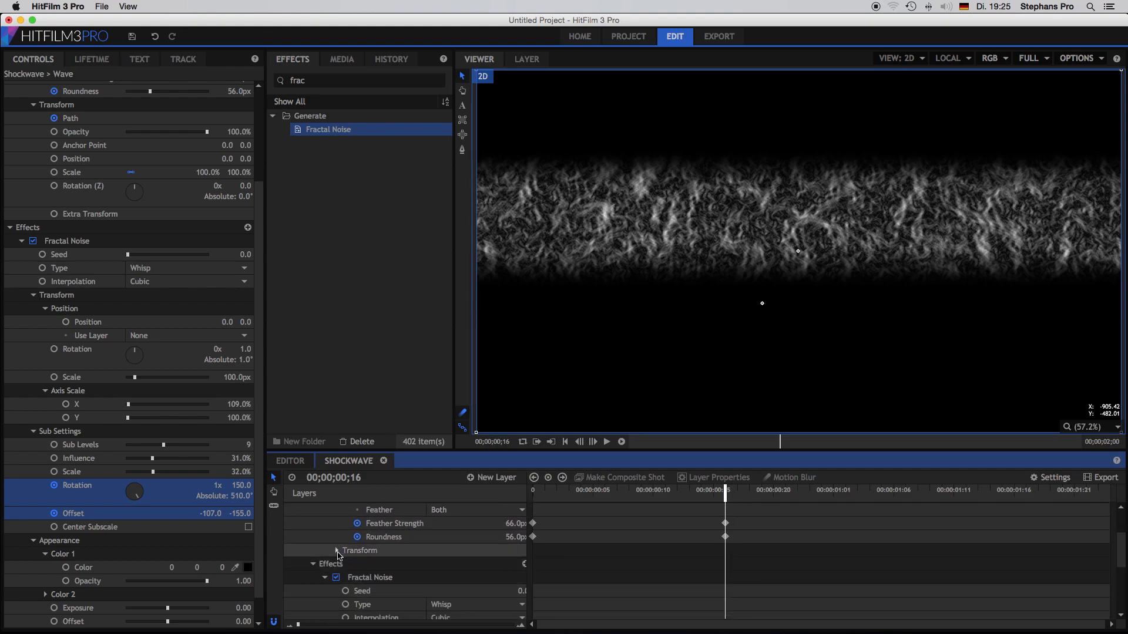
{"action": "left_click", "coordinate": [336, 550]}
{"action": "left_click_drag", "start_coordinate": [740, 582], "coordinate": [525, 564]}
{"action": "right_click", "coordinate": [533, 565]}
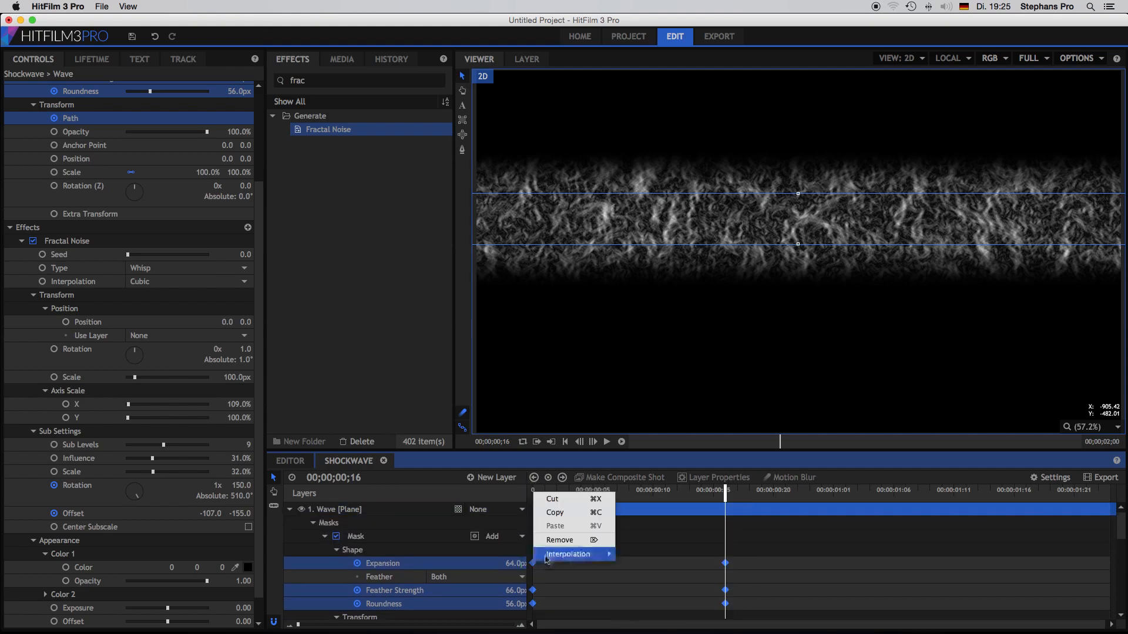
{"action": "mouse_move", "coordinate": [573, 554]}
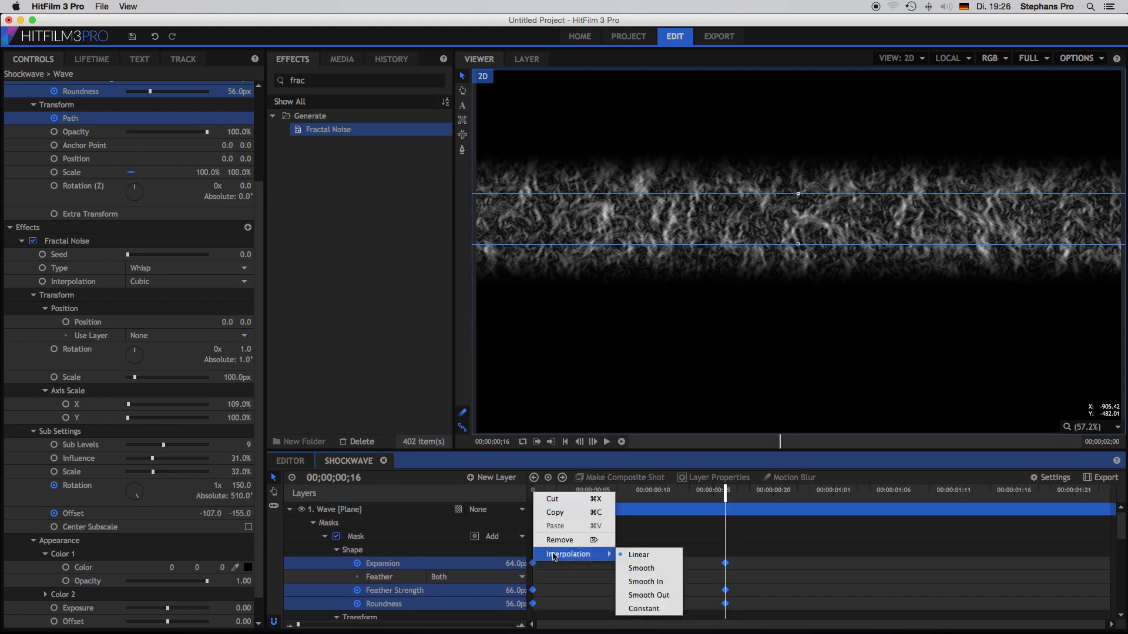
{"action": "left_click", "coordinate": [646, 581]}
- Set the mask's feather strength to 34 px at the first frame
{"action": "key", "text": "Home"}
{"action": "scroll", "coordinate": [182, 174], "scroll_direction": "up", "scroll_amount": 5}
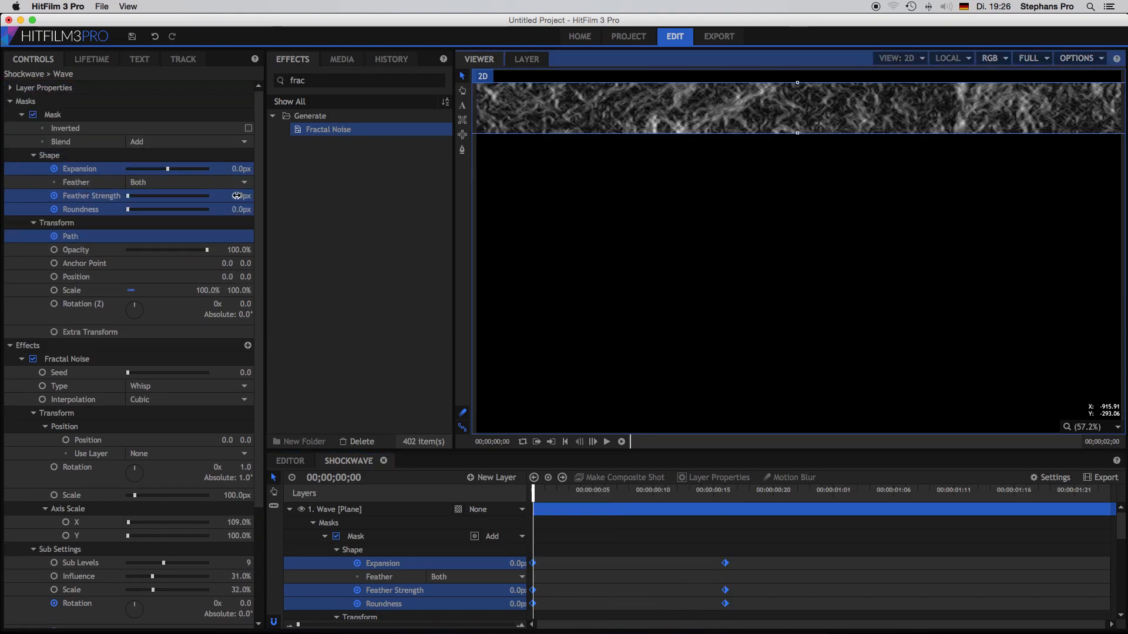
{"action": "left_click_drag", "start_coordinate": [236, 195], "coordinate": [236, 195]}
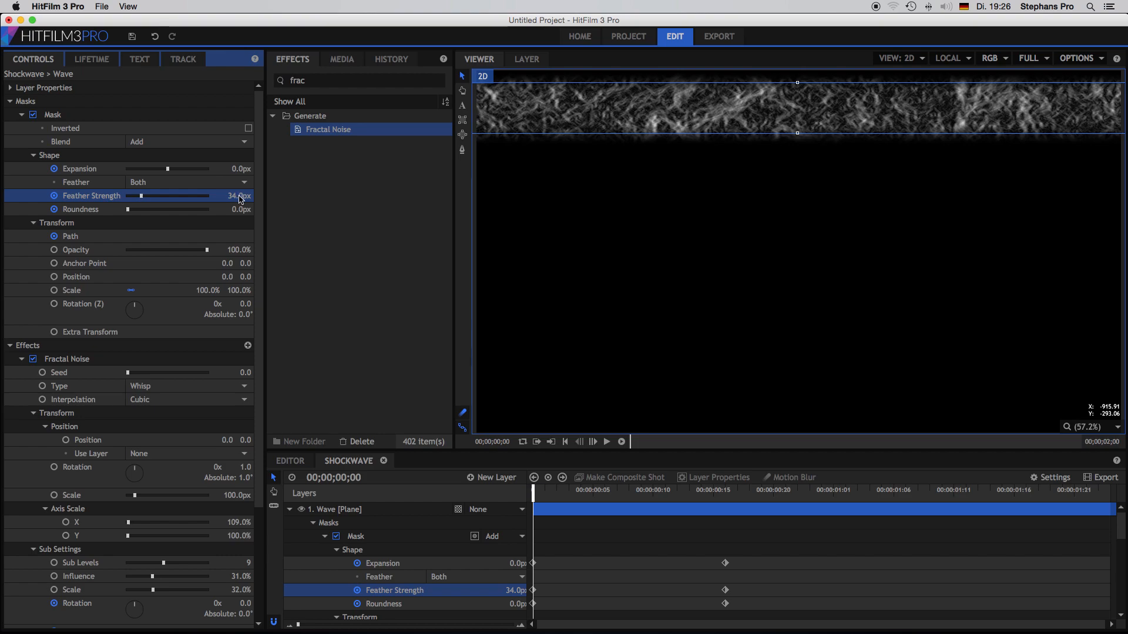
- Keyframe the exposure in Fractal Noise's appearance settings at -10 at the first frame
{"action": "scroll", "coordinate": [176, 529], "scroll_direction": "down", "scroll_amount": 4}
{"action": "left_click_drag", "start_coordinate": [160, 584], "coordinate": [169, 583]}
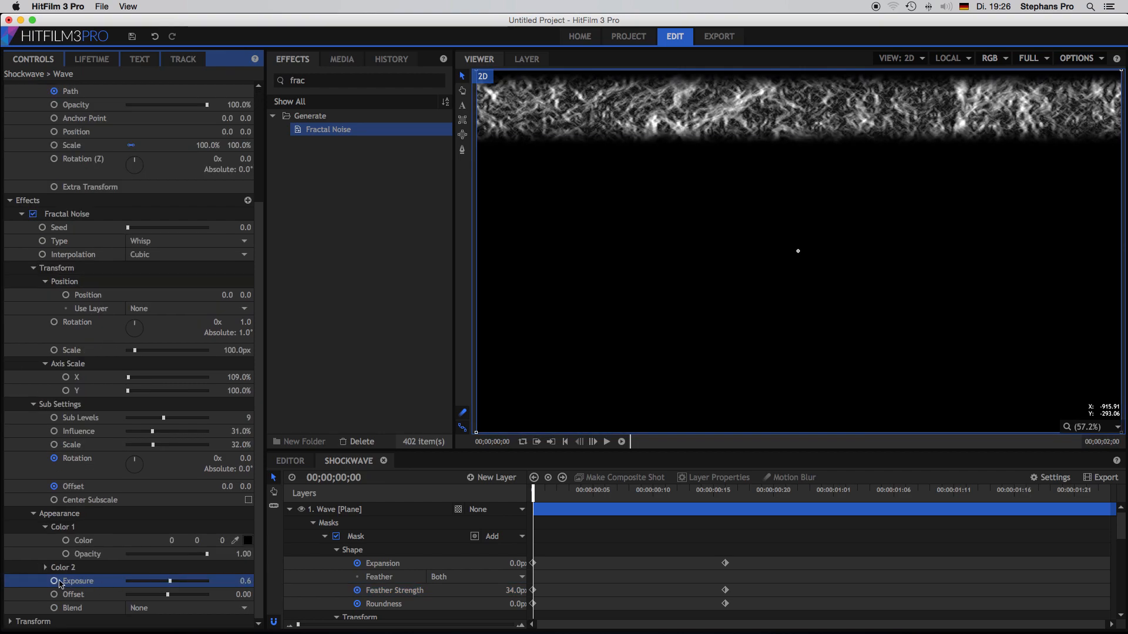
{"action": "left_click", "coordinate": [54, 582]}
{"action": "left_click_drag", "start_coordinate": [170, 582], "coordinate": [127, 585]}
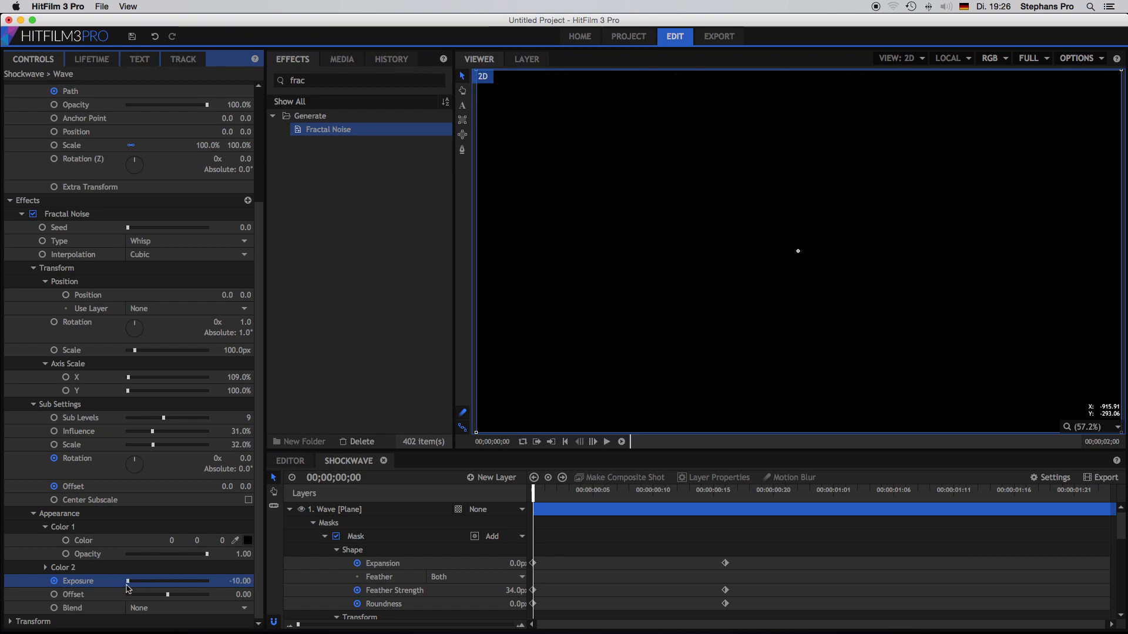
- Add Fractal Noise exposure keyframes of 0.2 at timecode frame 1 and -9.6 at frame 16
{"action": "left_click", "coordinate": [727, 498]}
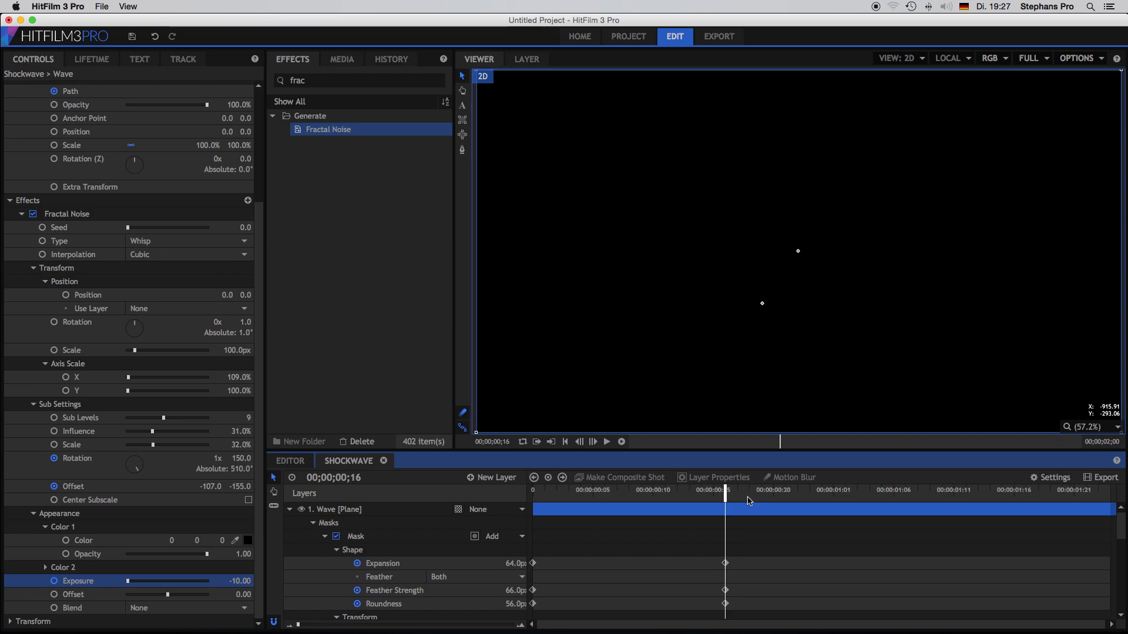
{"action": "left_click_drag", "start_coordinate": [726, 493], "coordinate": [544, 496]}
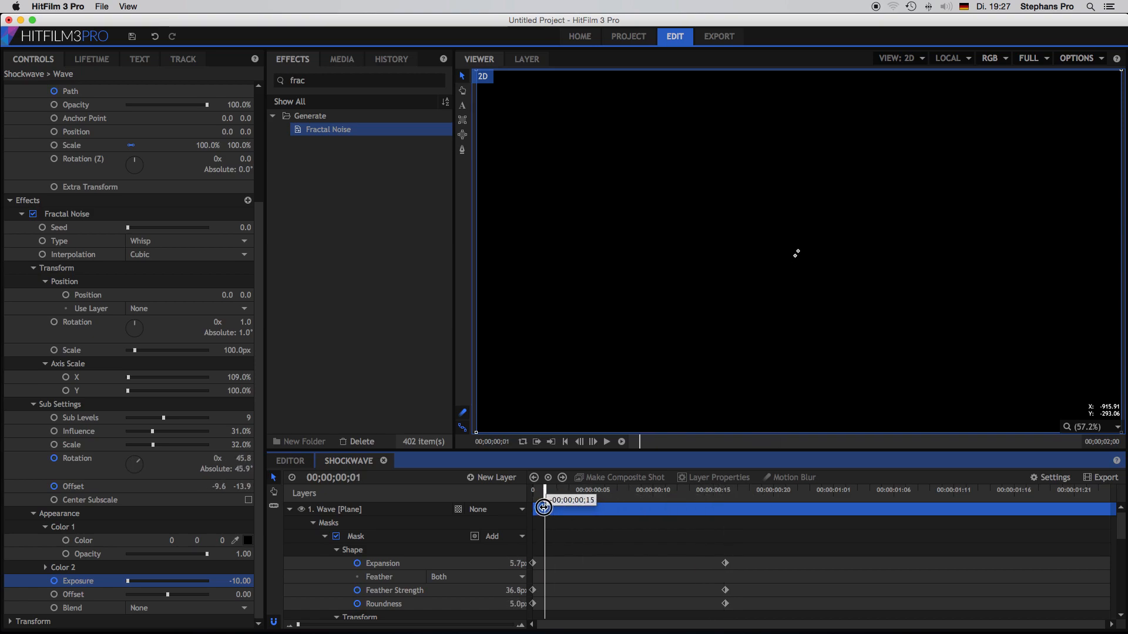
{"action": "left_click_drag", "start_coordinate": [132, 582], "coordinate": [169, 586]}
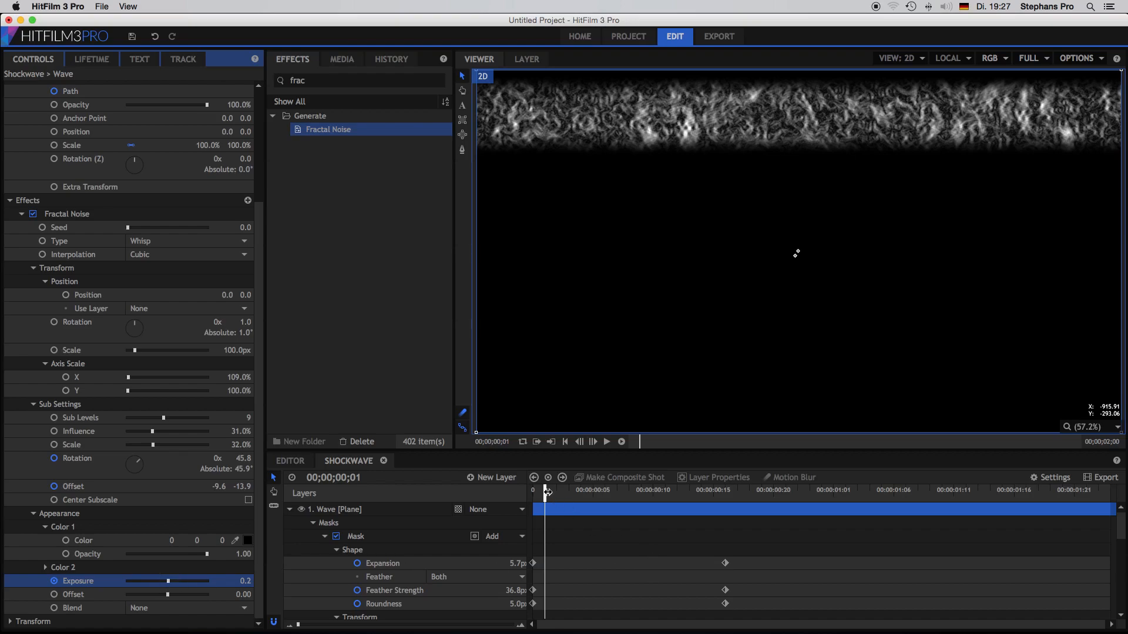
{"action": "left_click_drag", "start_coordinate": [547, 492], "coordinate": [726, 499]}
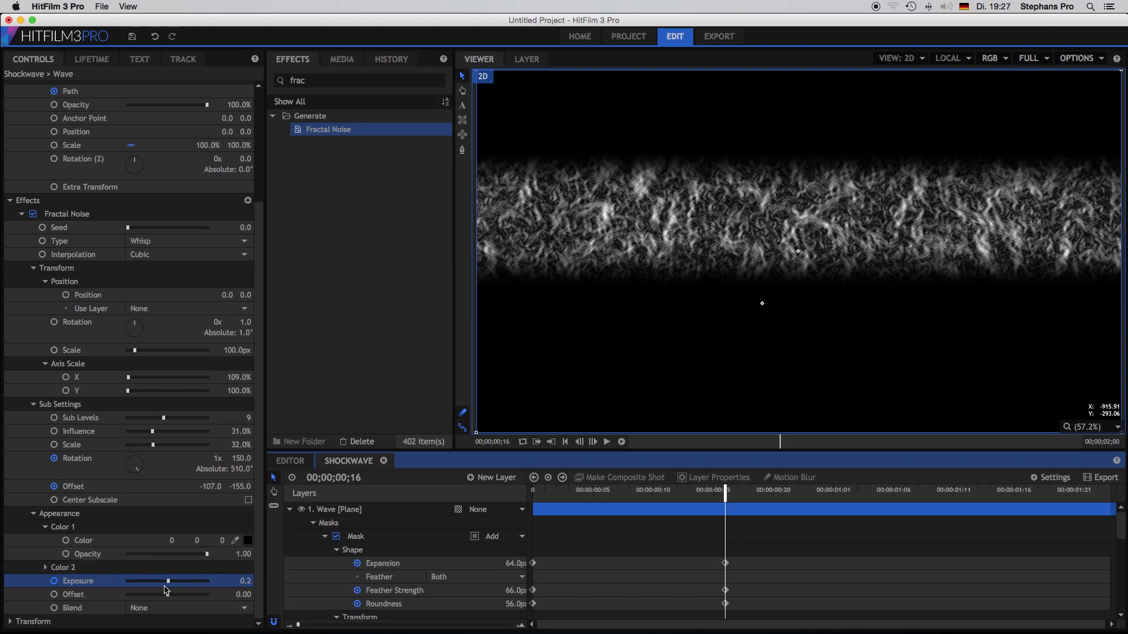
{"action": "left_click_drag", "start_coordinate": [167, 582], "coordinate": [130, 583]}
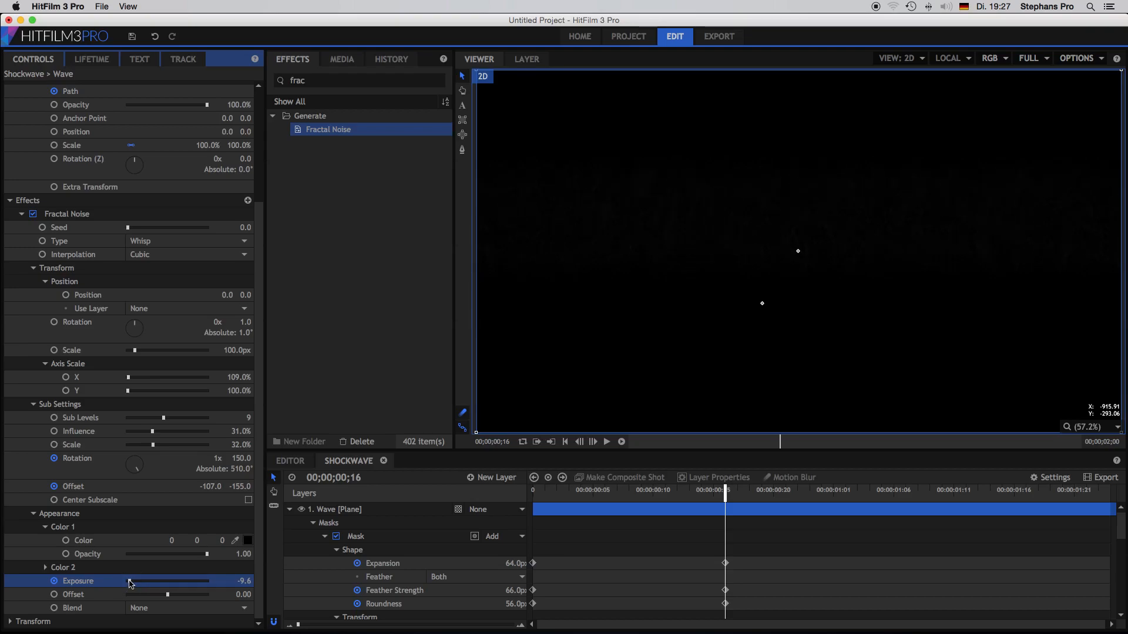
{"action": "left_click", "coordinate": [45, 527]}
- Add a grade layer above the Wave plane from the first frame and rename it Polar
{"action": "left_click", "coordinate": [290, 509]}
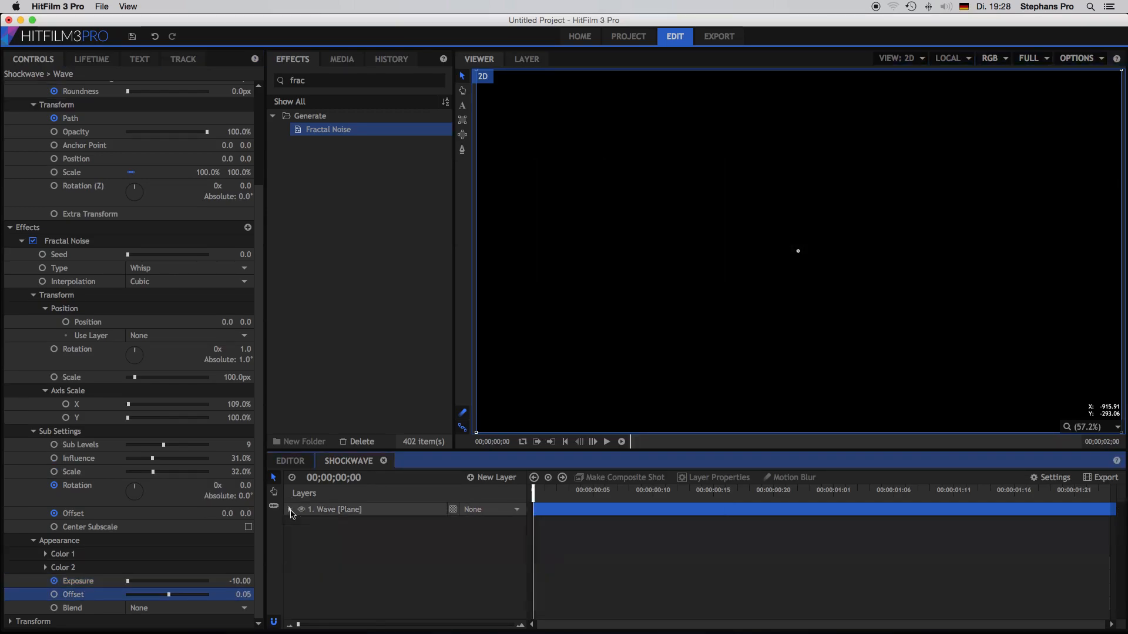
{"action": "key", "text": "Home"}
{"action": "left_click", "coordinate": [493, 477]}
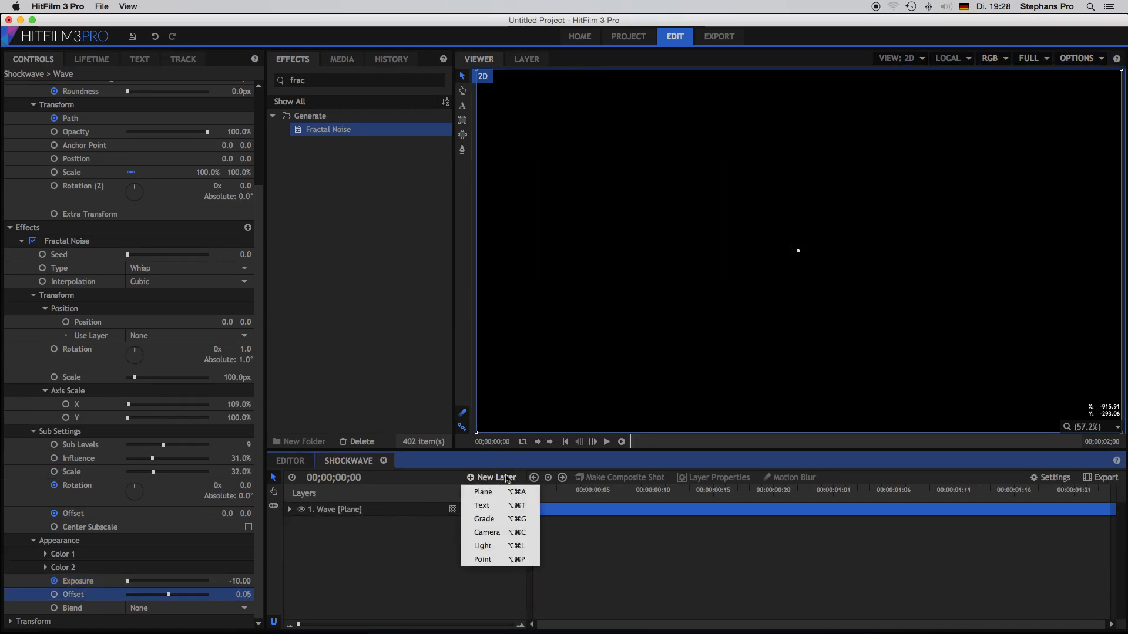
{"action": "left_click", "coordinate": [495, 518]}
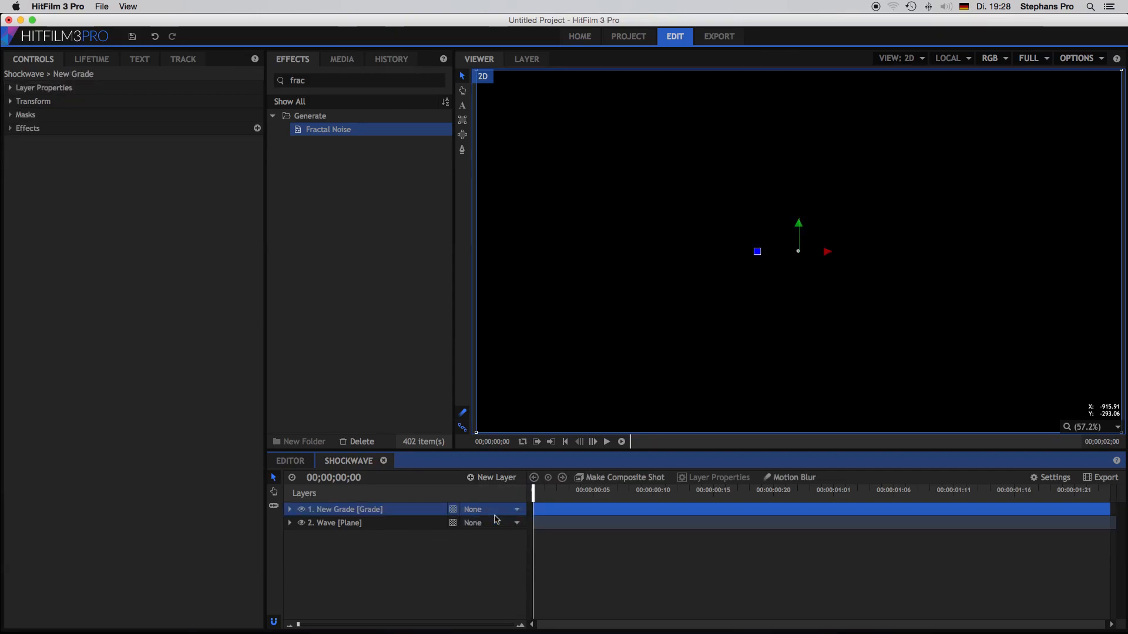
{"action": "right_click", "coordinate": [345, 512]}
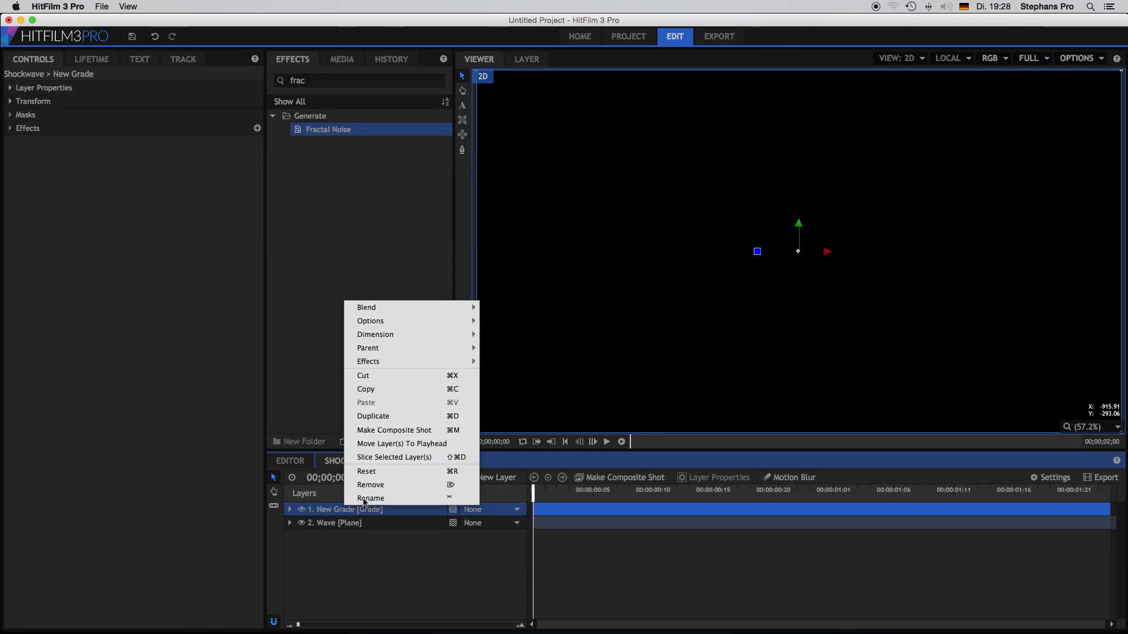
{"action": "left_click", "coordinate": [372, 498]}
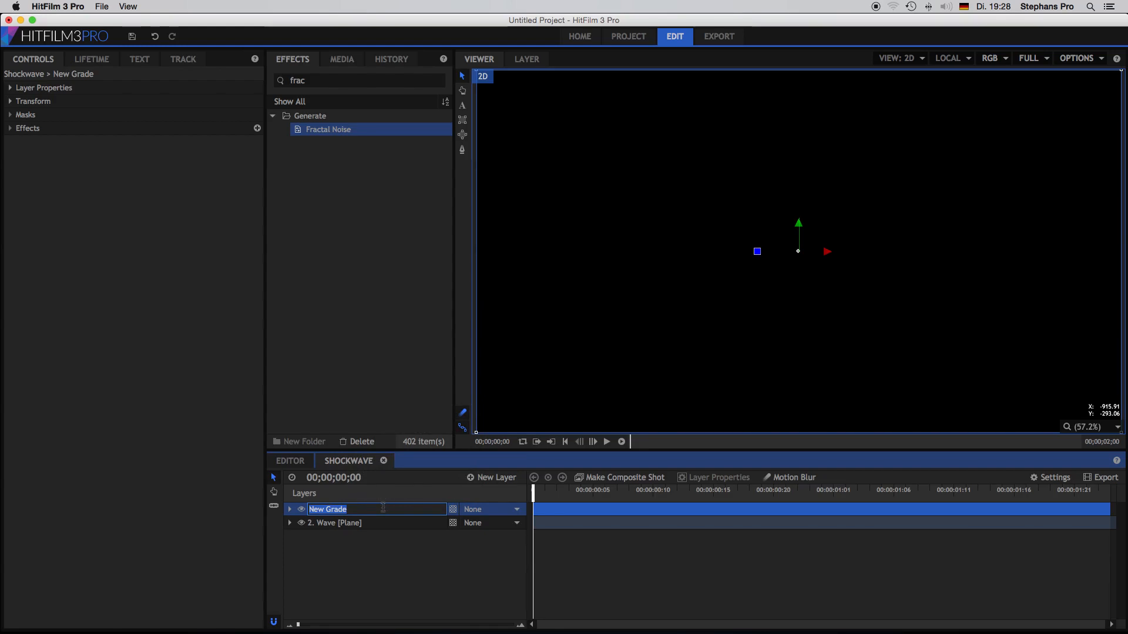
{"action": "type", "text": "Polar"}
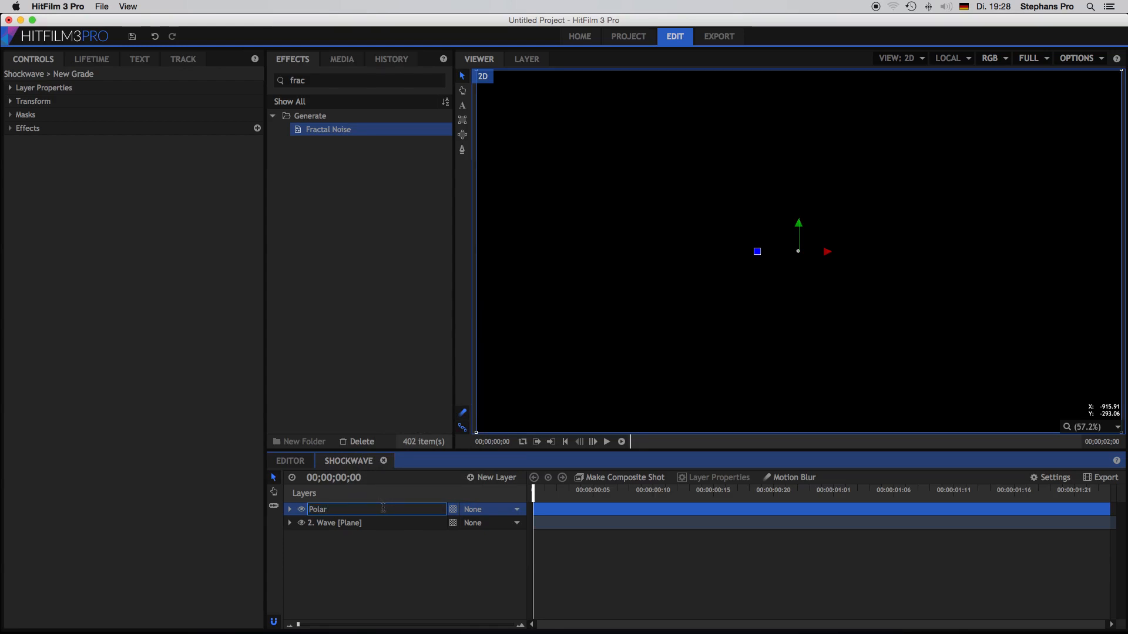
{"action": "key", "text": "Return"}
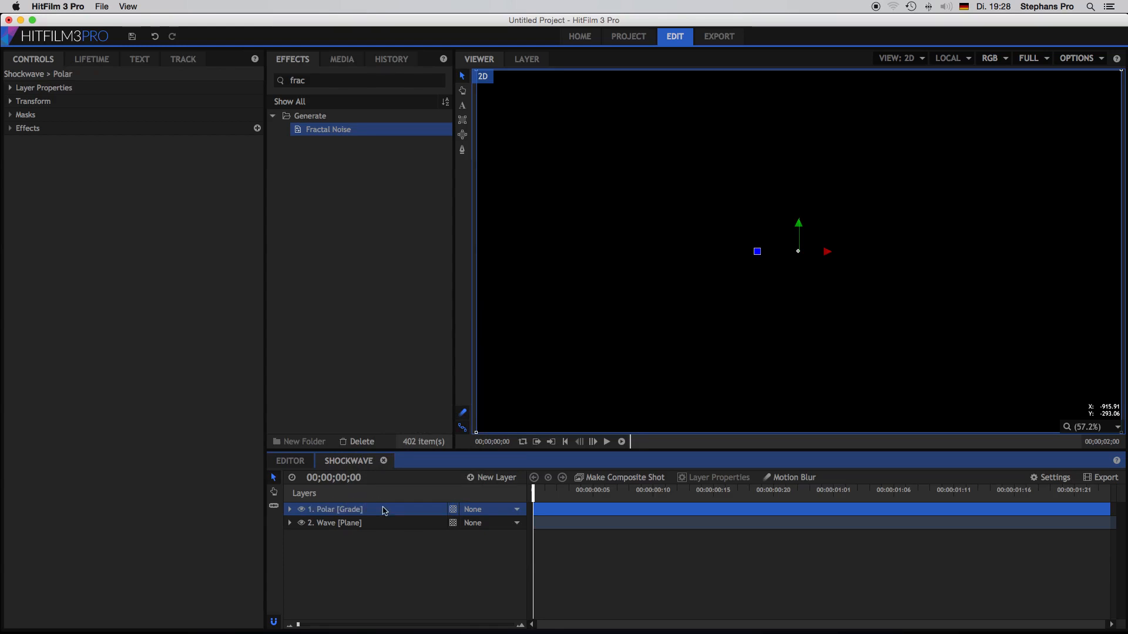
- Find the Polar Warp effect and apply it to the Polar grade layer
{"action": "double_click", "coordinate": [384, 81]}
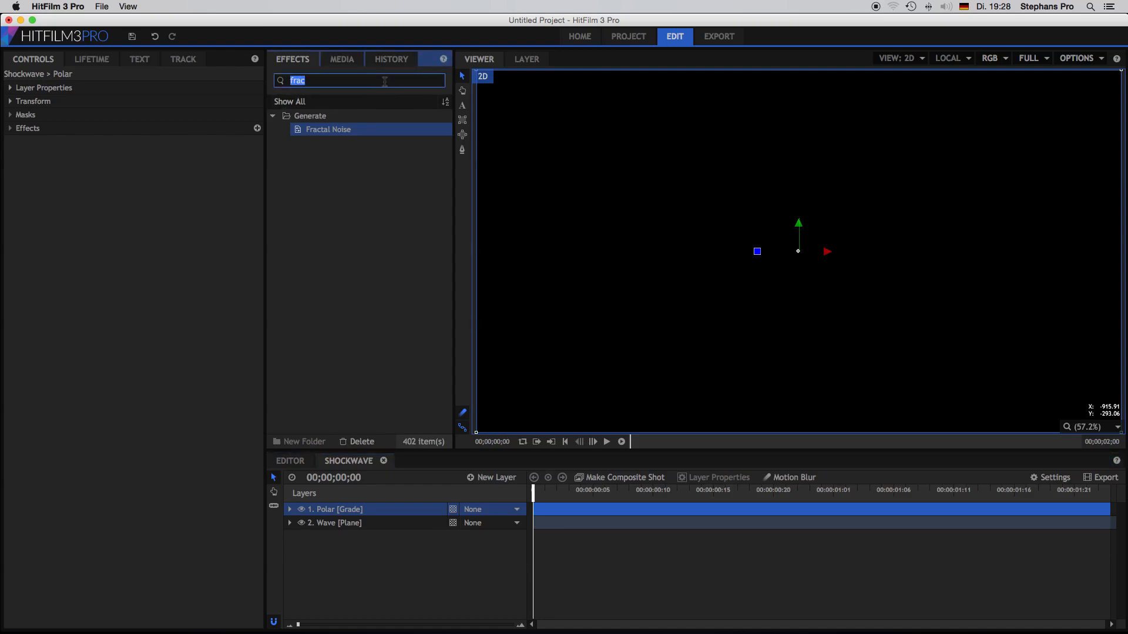
{"action": "type", "text": "pol"}
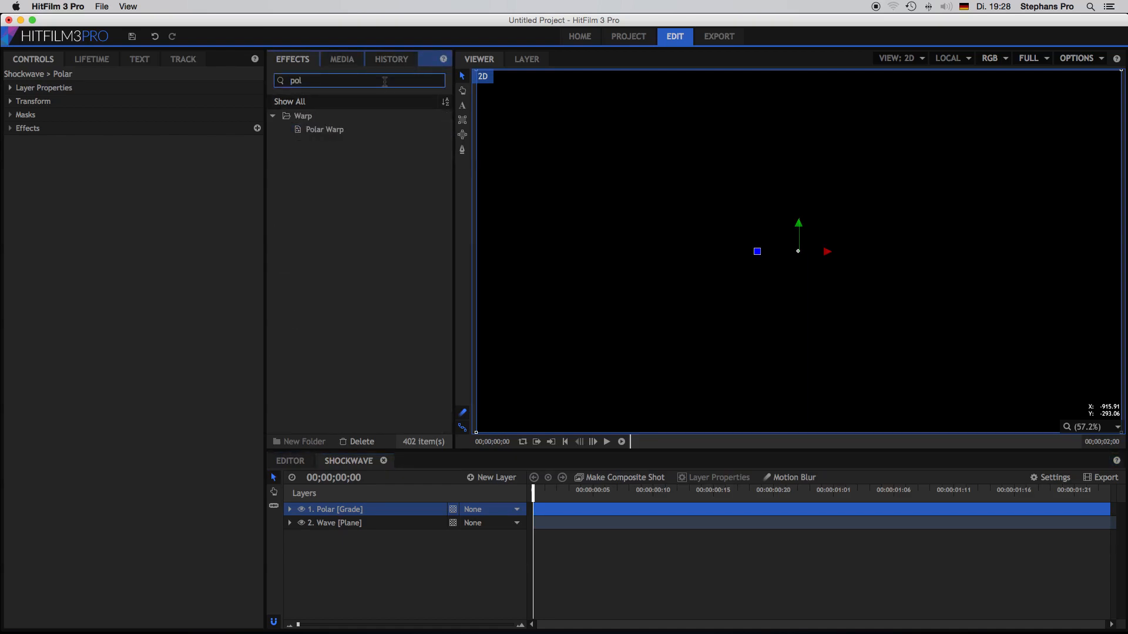
{"action": "left_click_drag", "start_coordinate": [315, 130], "coordinate": [371, 513]}
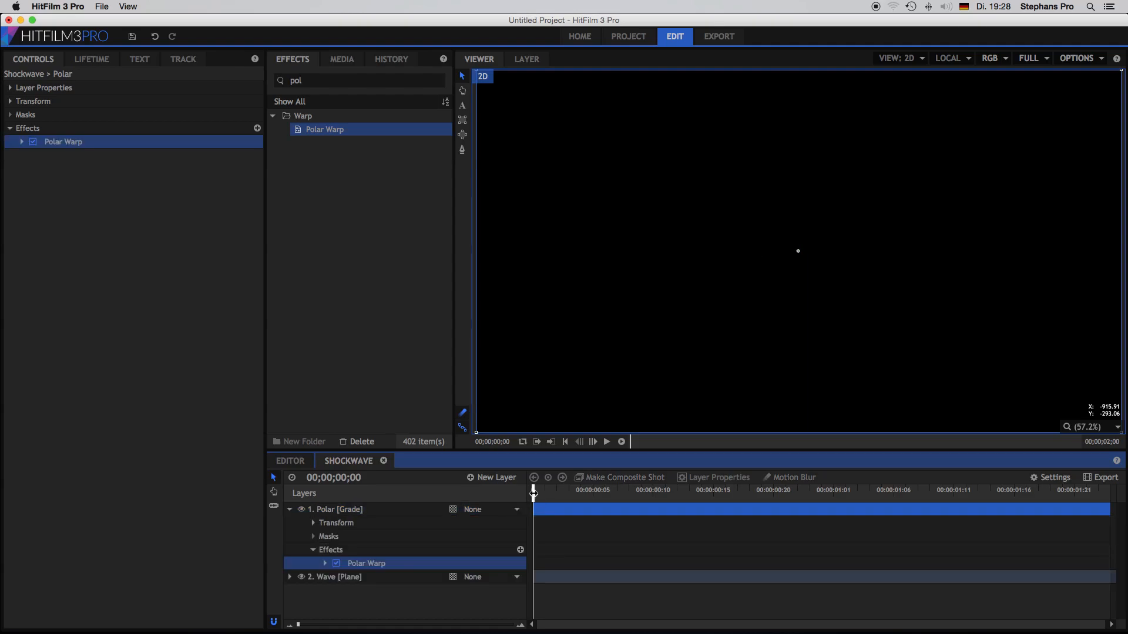
- Set Polar Warp's start radius to 1024 and end radius to 0, and preview the expanding wave over the first frames
{"action": "left_click_drag", "start_coordinate": [533, 494], "coordinate": [557, 495]}
{"action": "left_click", "coordinate": [23, 143]}
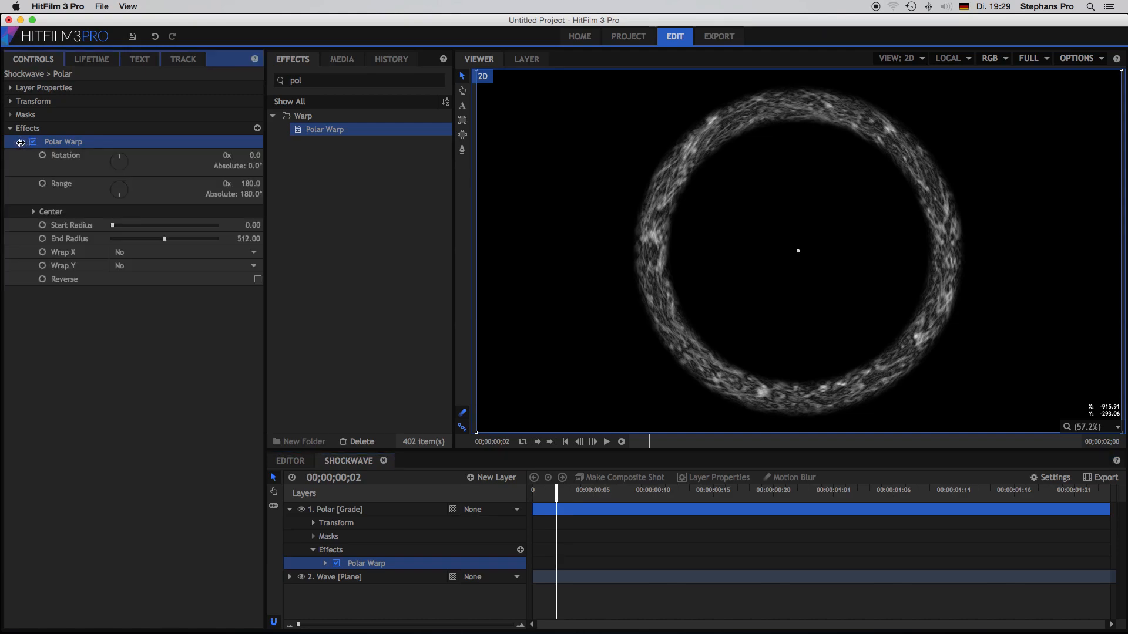
{"action": "mouse_move", "coordinate": [109, 226]}
{"action": "left_mouse_down"}
{"action": "mouse_move", "coordinate": [218, 226]}
{"action": "mouse_move", "coordinate": [97, 241]}
{"action": "left_mouse_up"}
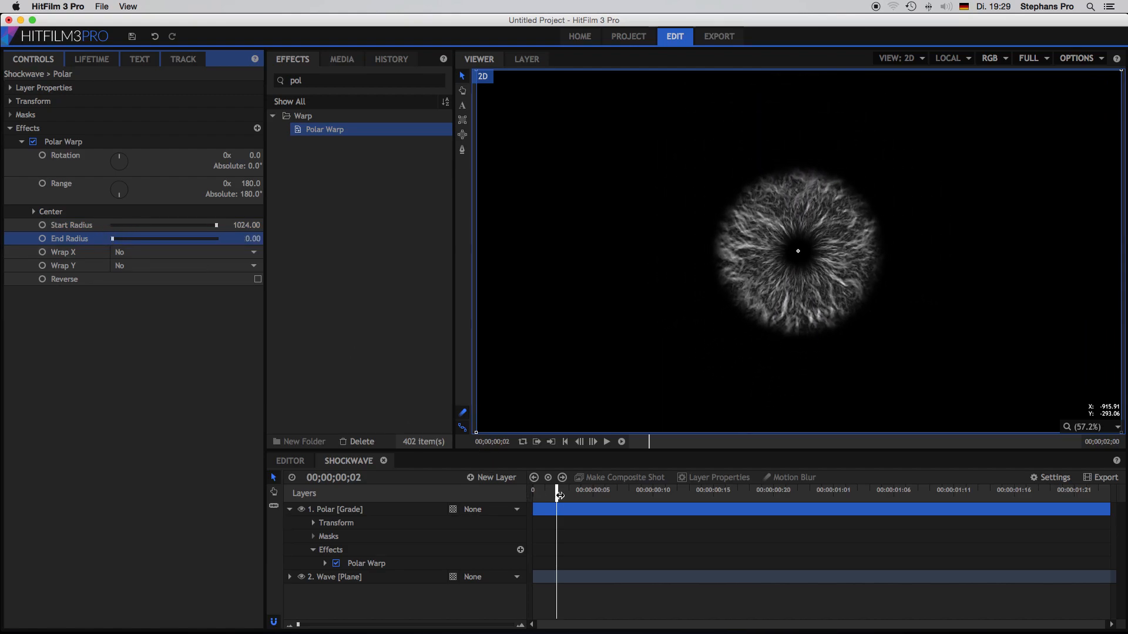
{"action": "left_click_drag", "start_coordinate": [540, 494], "coordinate": [579, 499]}
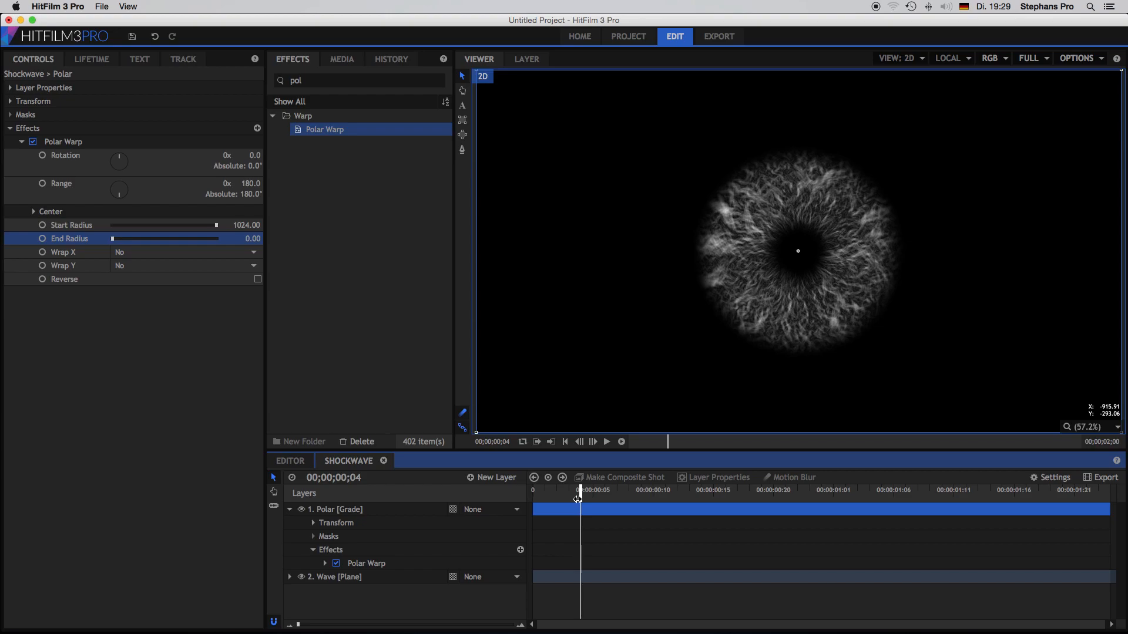
{"action": "left_click_drag", "start_coordinate": [578, 499], "coordinate": [556, 500]}
- Hide the Polar grade layer and duplicate the Wave plane
{"action": "left_click", "coordinate": [301, 510]}
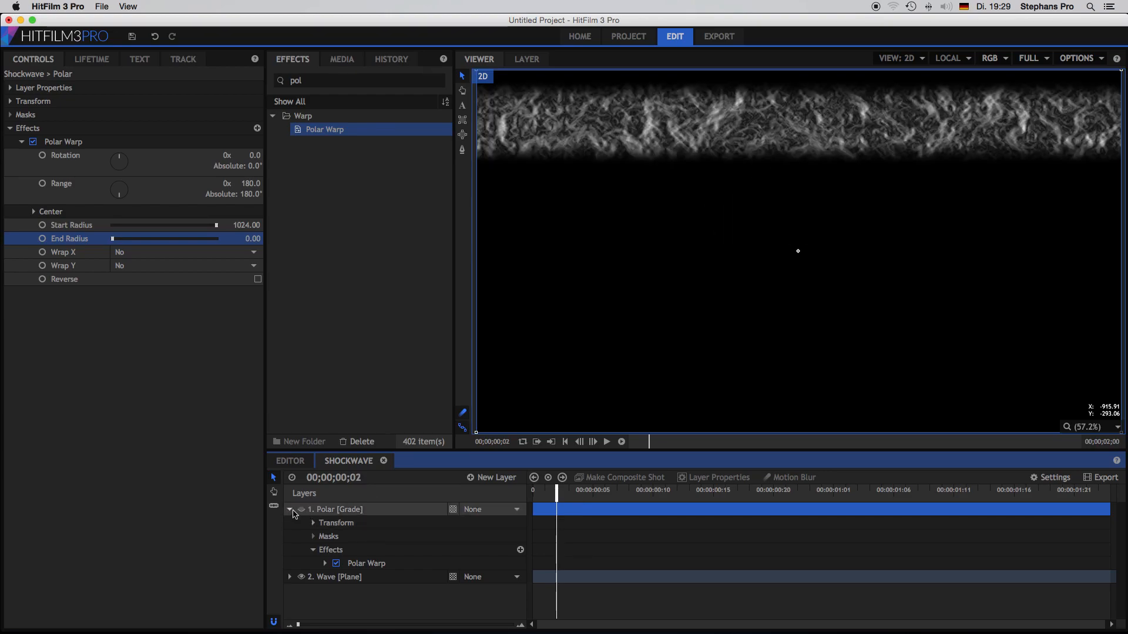
{"action": "left_click", "coordinate": [290, 510]}
{"action": "left_click", "coordinate": [333, 523]}
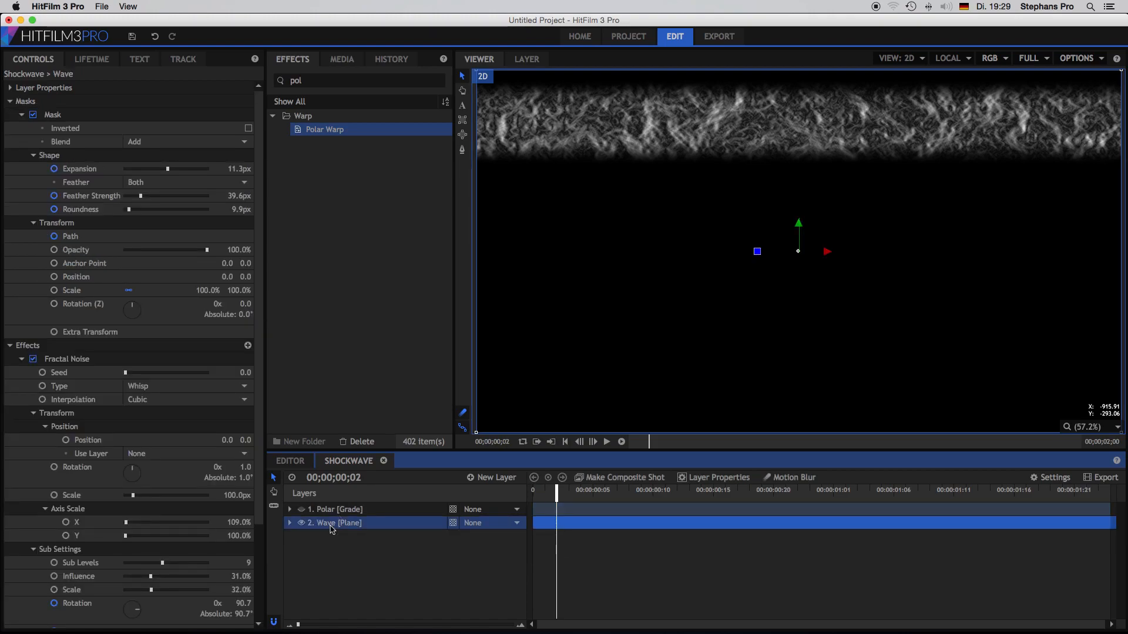
{"action": "key", "text": "super+d"}
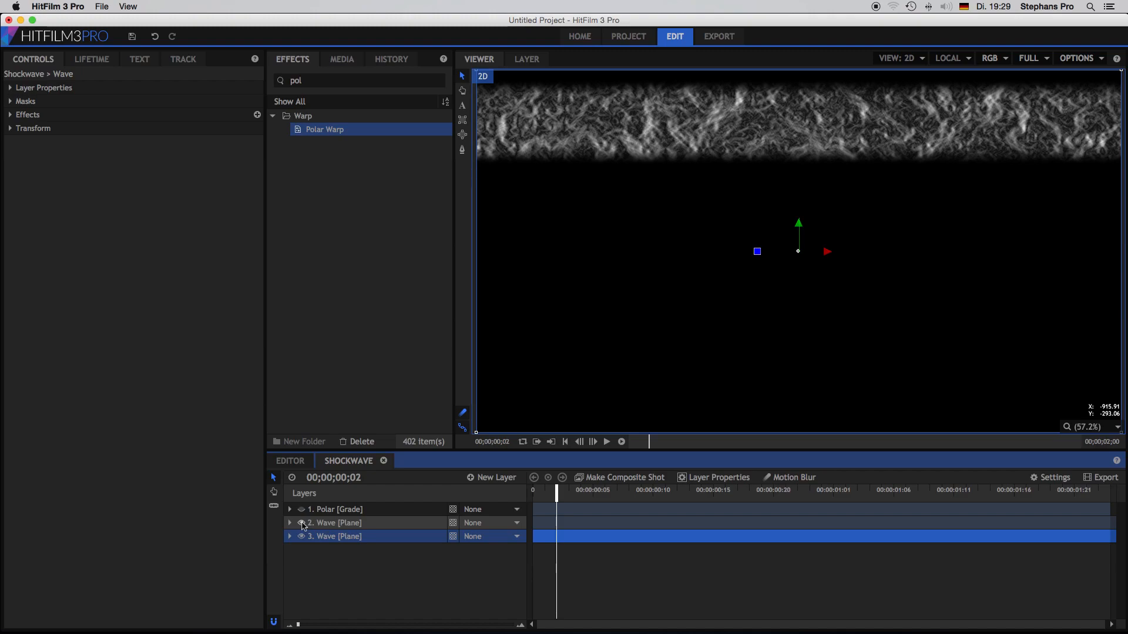
- Set the blend mode of the upper Wave plane to Screen
{"action": "left_click", "coordinate": [320, 522]}
{"action": "left_click", "coordinate": [184, 142]}
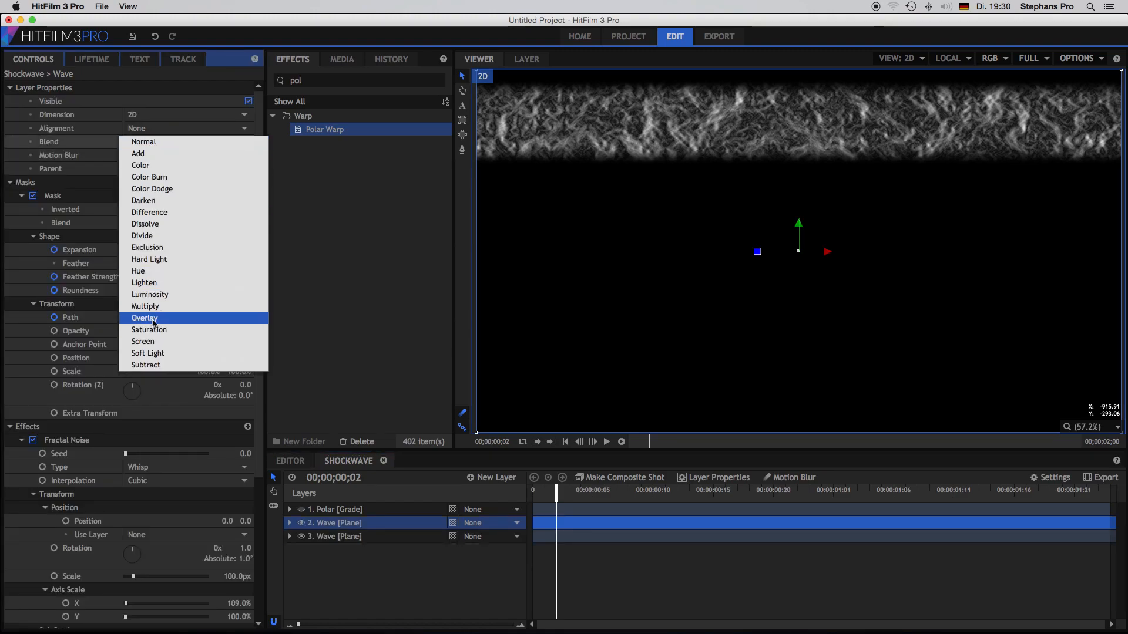
{"action": "left_click", "coordinate": [149, 341]}
- Move the upper Wave plane's end keyframes for mask shape, mask path, noise rotation and noise offset from frame 16 to frame 12
{"action": "left_click", "coordinate": [289, 523]}
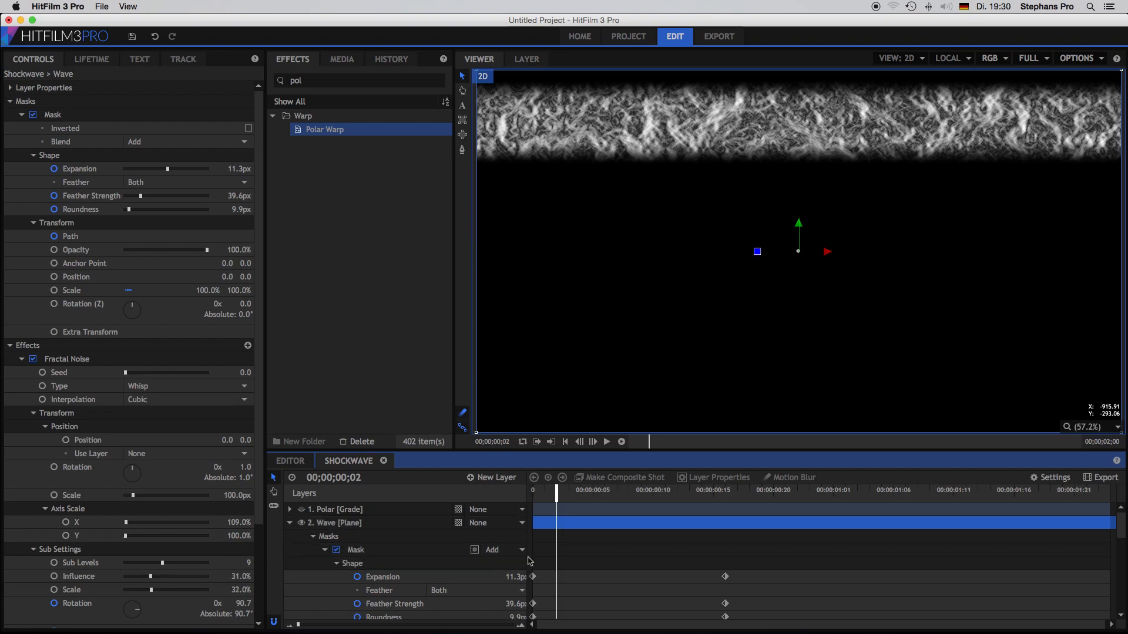
{"action": "scroll", "coordinate": [684, 559], "scroll_direction": "down", "scroll_amount": 2}
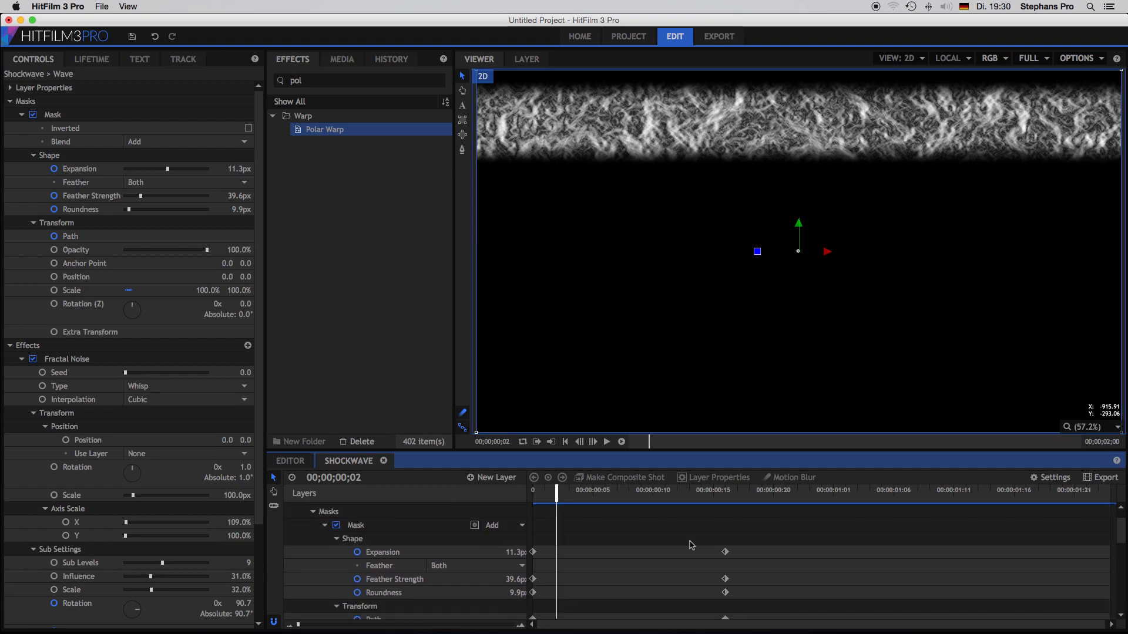
{"action": "scroll", "coordinate": [693, 541], "scroll_direction": "down", "scroll_amount": 1}
{"action": "left_click_drag", "start_coordinate": [698, 521], "coordinate": [679, 563]}
{"action": "scroll", "coordinate": [680, 564], "scroll_direction": "down", "scroll_amount": 5}
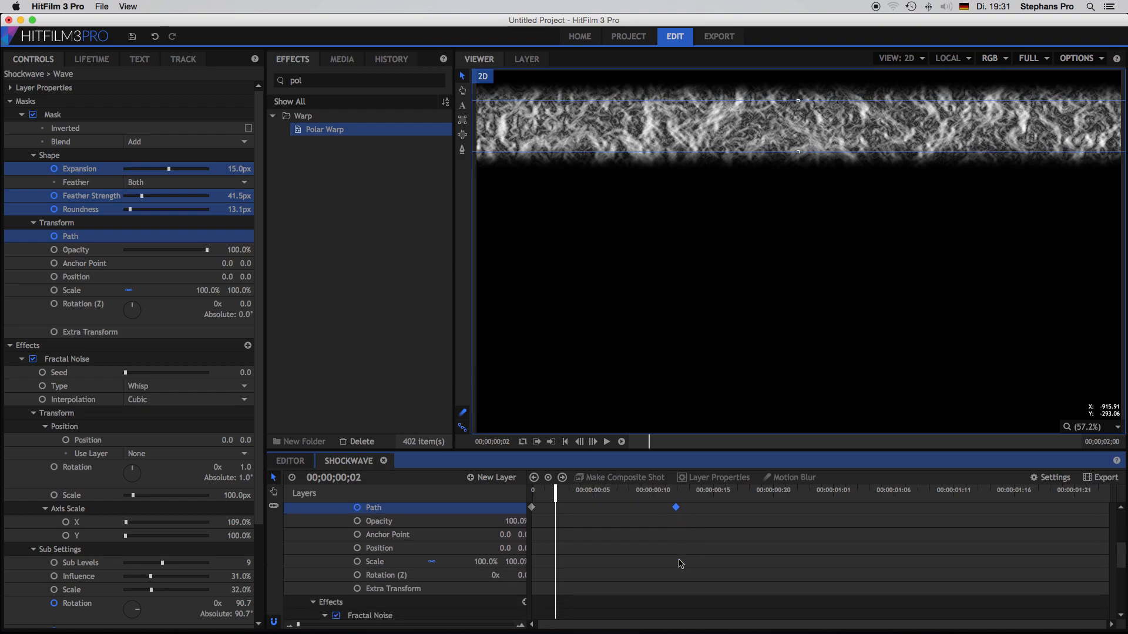
{"action": "scroll", "coordinate": [679, 564], "scroll_direction": "down", "scroll_amount": 10}
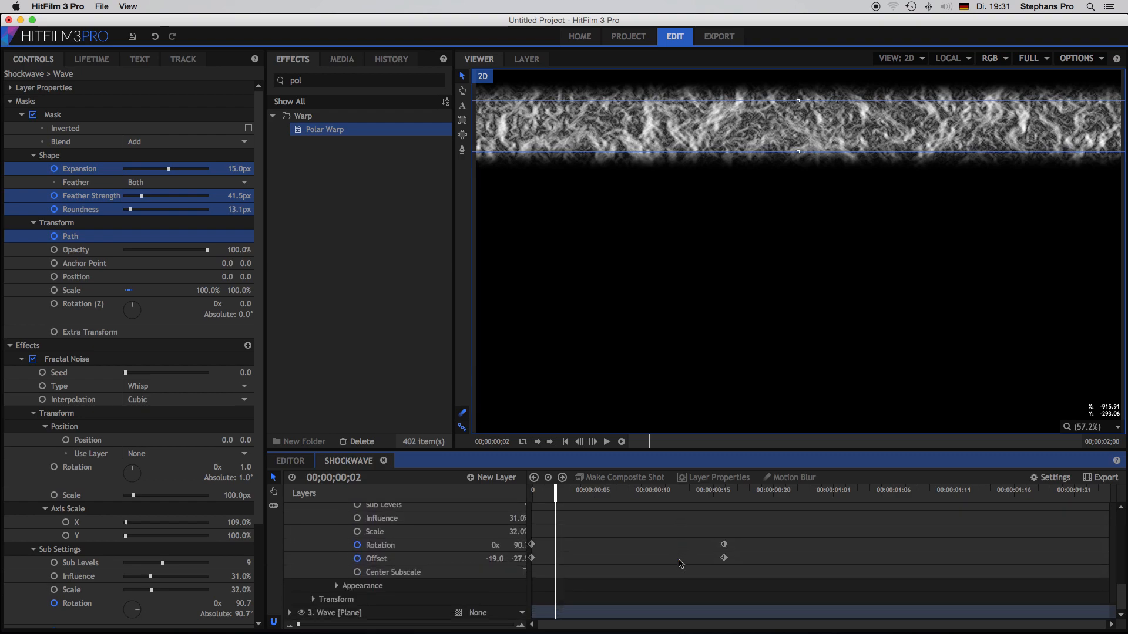
{"action": "left_click_drag", "start_coordinate": [688, 596], "coordinate": [675, 549]}
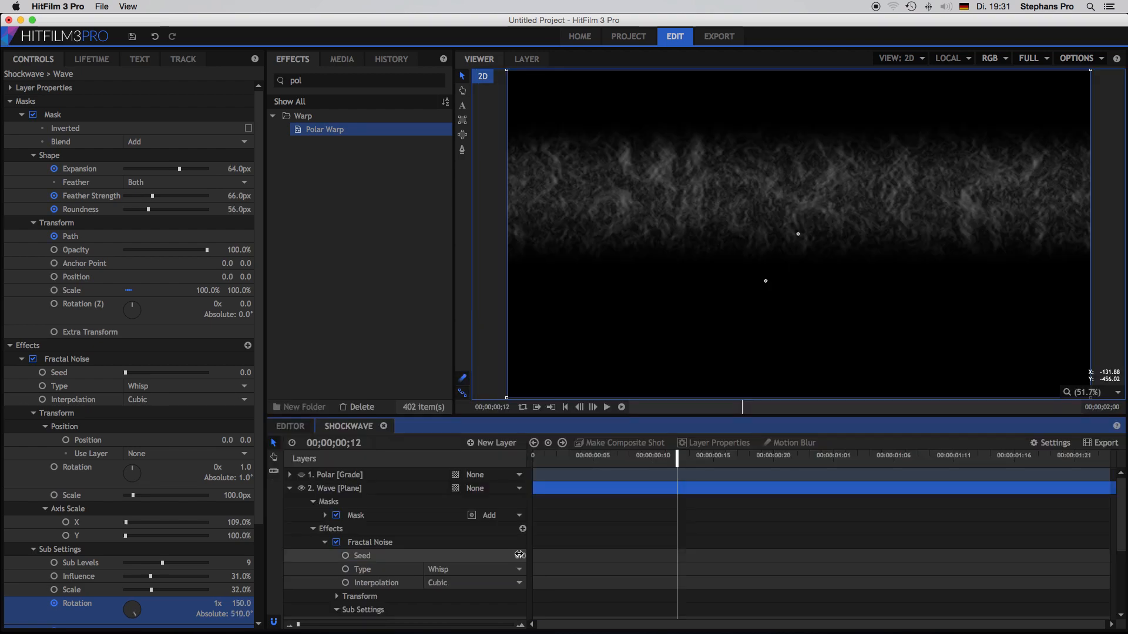
- Set the upper Wave plane's Fractal Noise seed to 15 and transform rotation to 273°, and its mask feather strength to 114 px at frame 12
{"action": "left_click", "coordinate": [520, 555]}
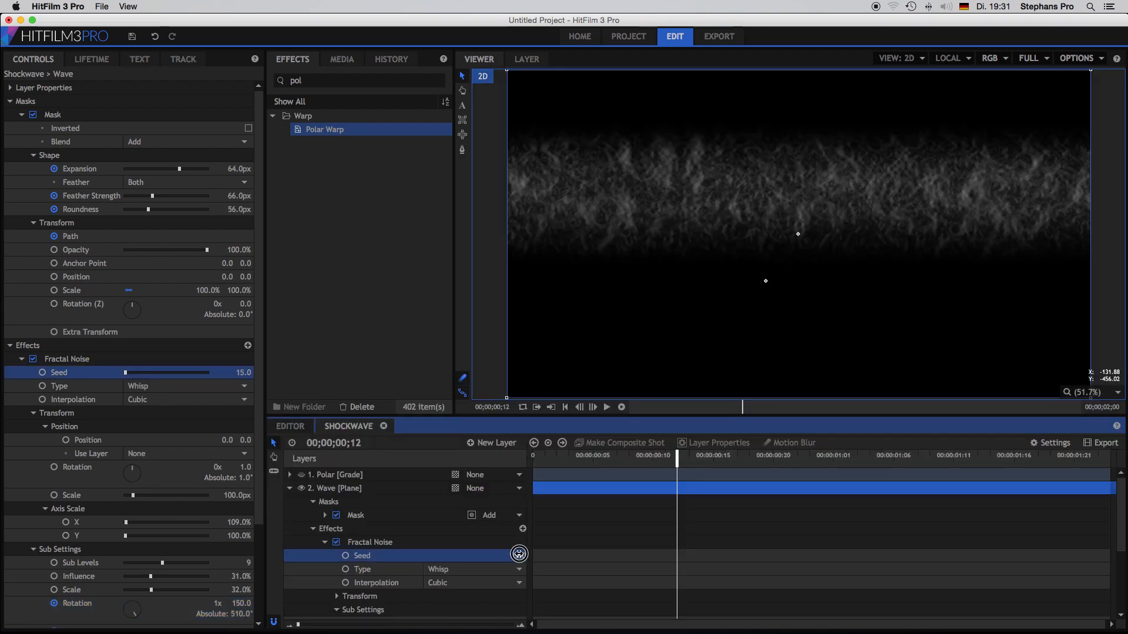
{"action": "left_click_drag", "start_coordinate": [520, 555], "coordinate": [518, 555]}
{"action": "scroll", "coordinate": [343, 560], "scroll_direction": "down", "scroll_amount": 3}
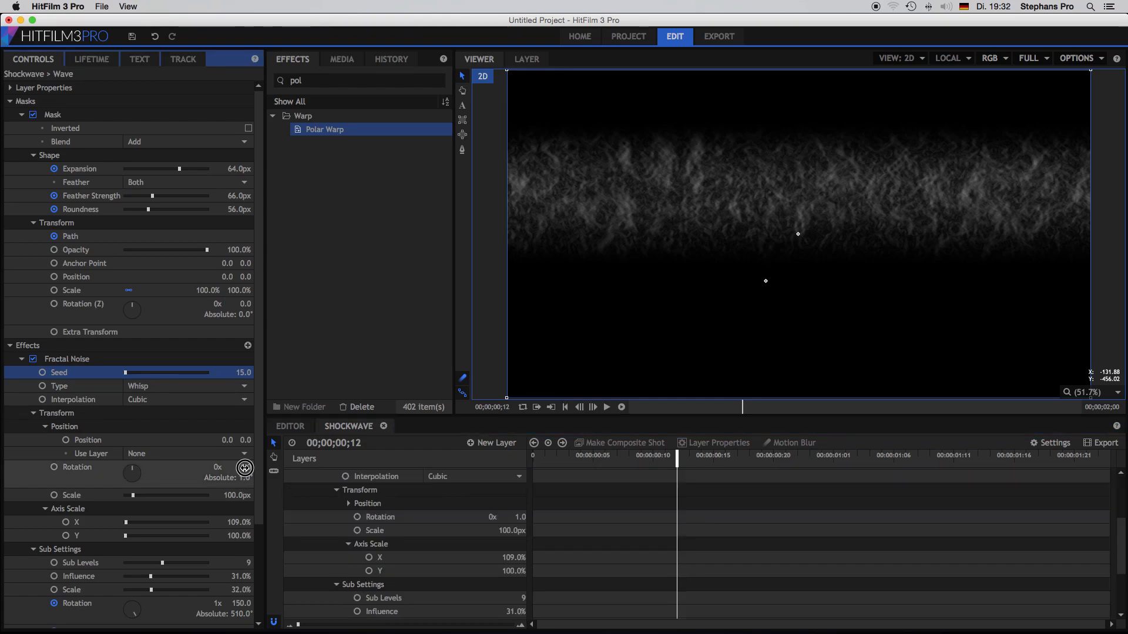
{"action": "left_click_drag", "start_coordinate": [245, 468], "coordinate": [241, 465]}
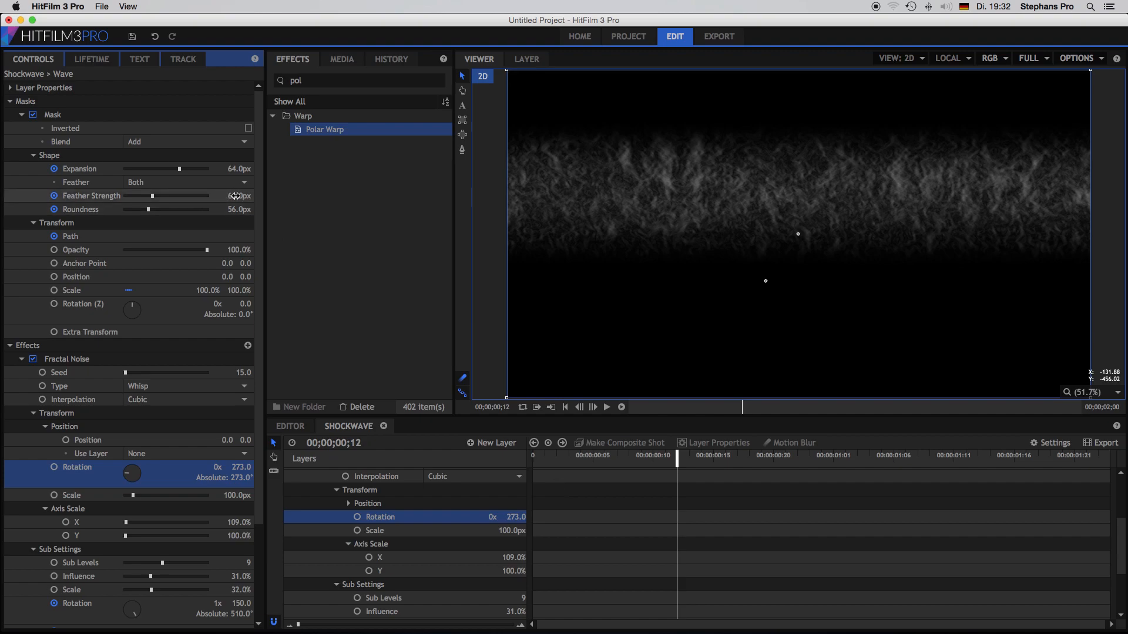
{"action": "left_click_drag", "start_coordinate": [235, 195], "coordinate": [237, 195]}
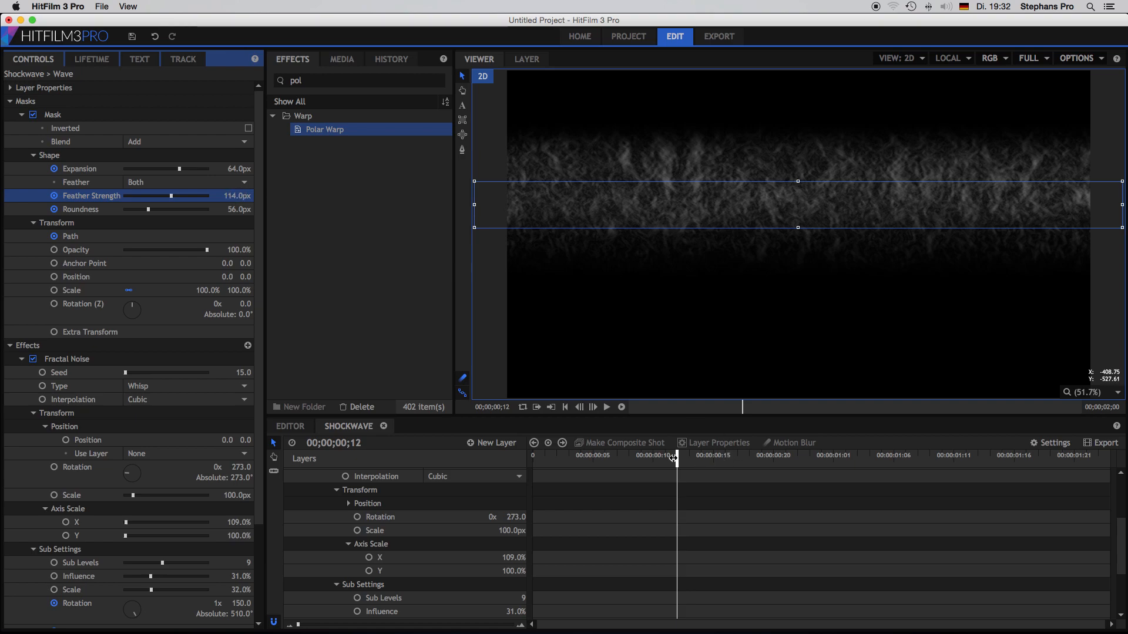
- At frame 13, set the upper Wave plane's noise exposure to -7.59 and its sub-settings offset to 2.8, -471.5
{"action": "mouse_move", "coordinate": [674, 458]}
{"action": "left_mouse_down"}
{"action": "mouse_move", "coordinate": [534, 461]}
{"action": "mouse_move", "coordinate": [691, 463]}
{"action": "left_mouse_up"}
{"action": "scroll", "coordinate": [154, 548], "scroll_direction": "down", "scroll_amount": 4}
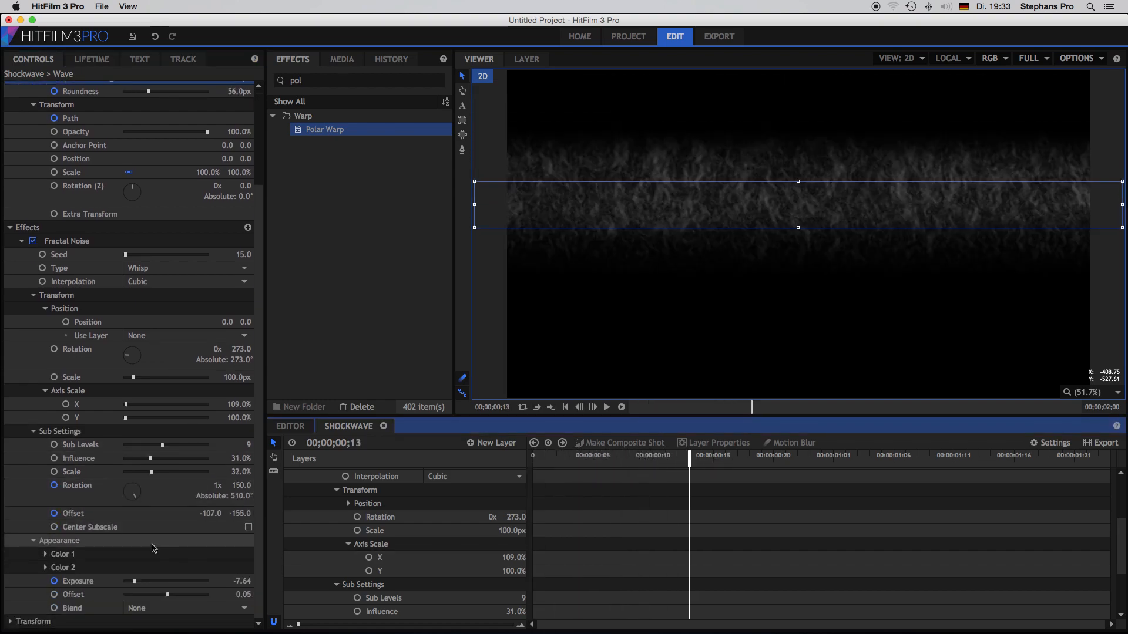
{"action": "left_click", "coordinate": [238, 581]}
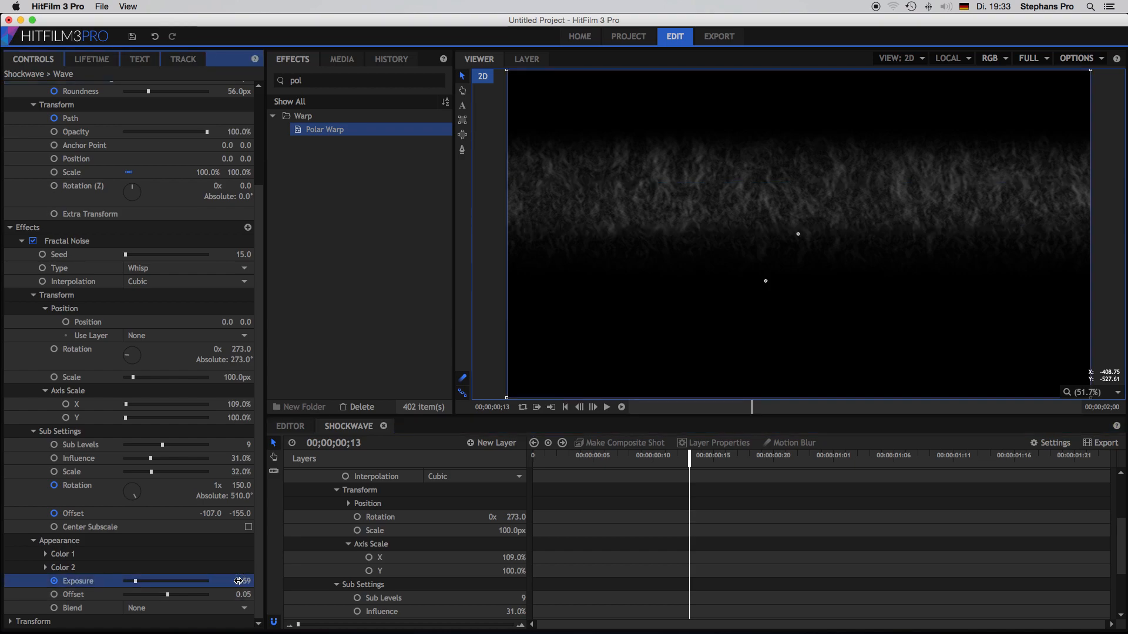
{"action": "left_click", "coordinate": [238, 514]}
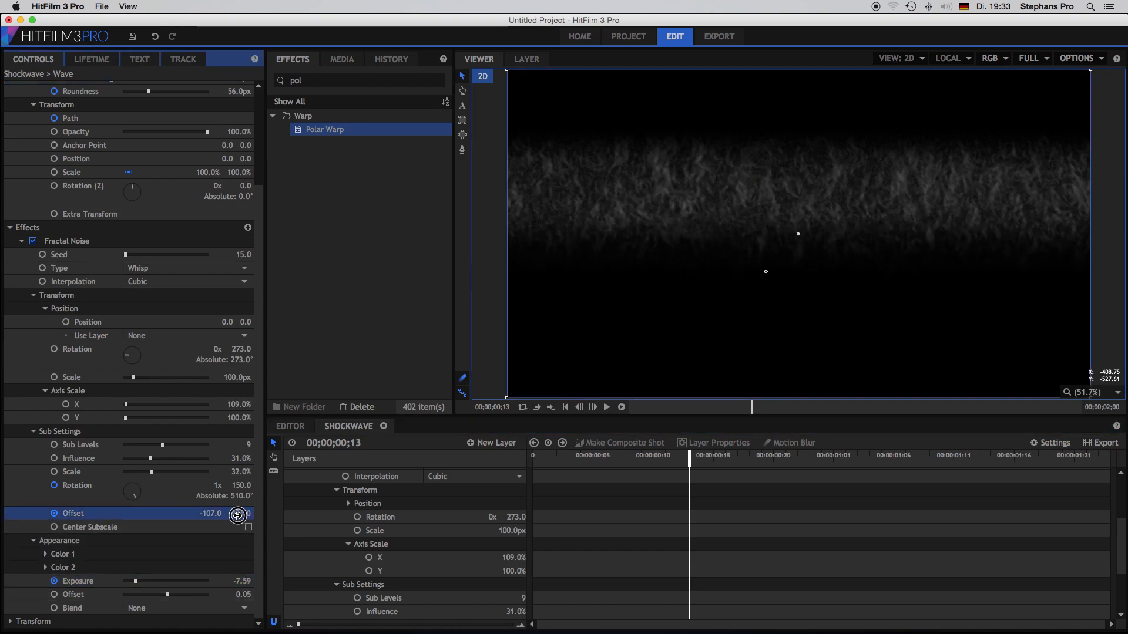
{"action": "left_click_drag", "start_coordinate": [238, 516], "coordinate": [699, 435]}
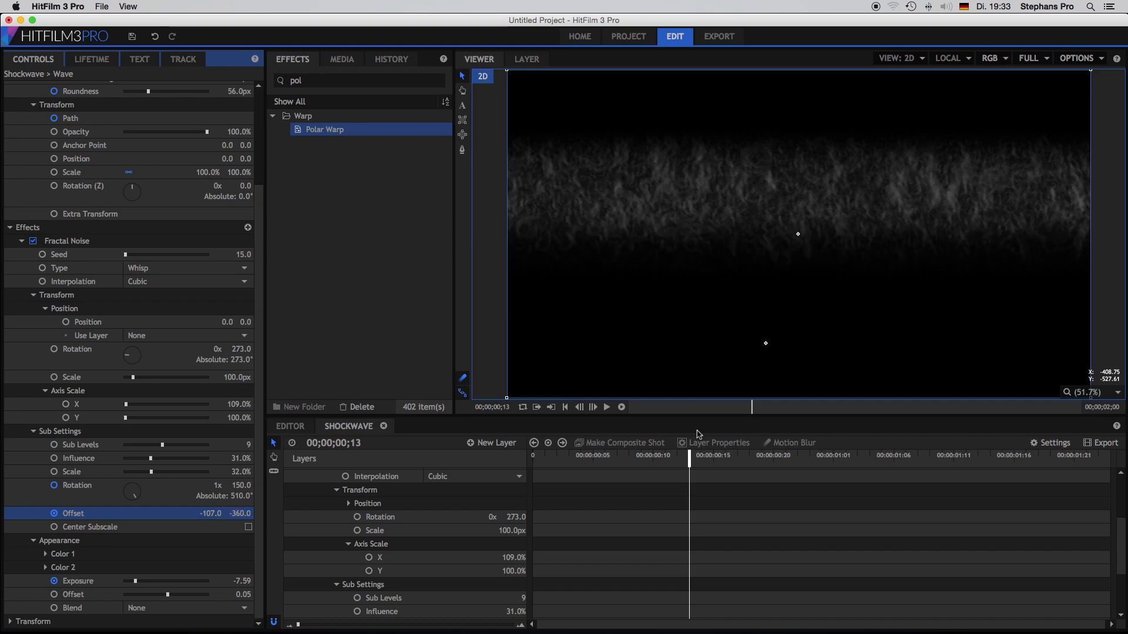
{"action": "left_click_drag", "start_coordinate": [766, 347], "coordinate": [800, 379]}
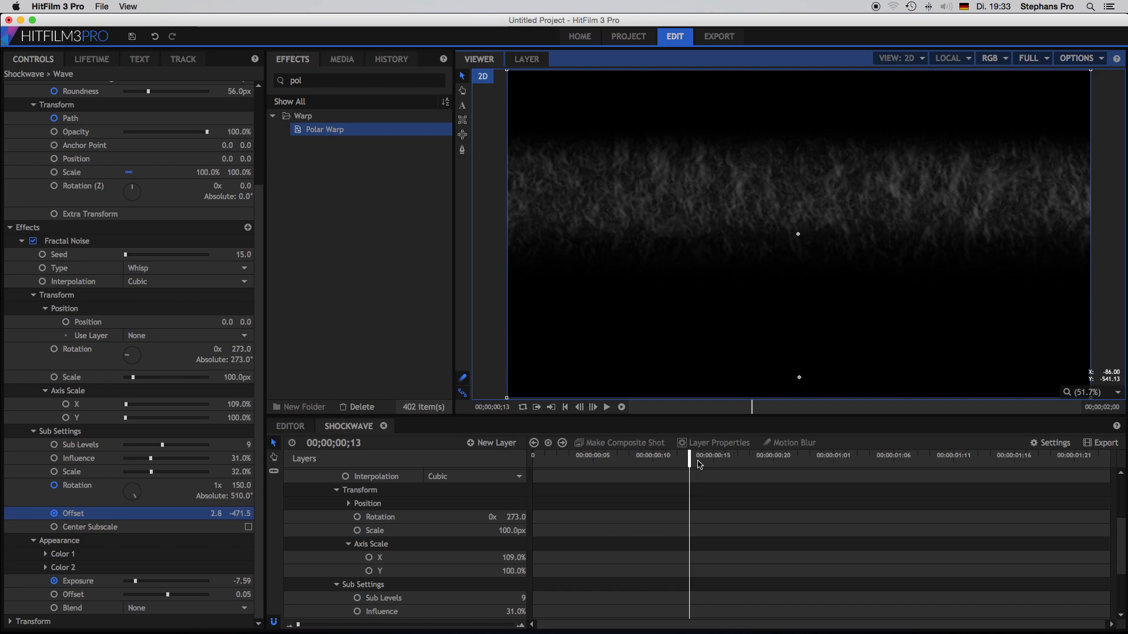
{"action": "mouse_move", "coordinate": [700, 465]}
{"action": "left_mouse_down"}
{"action": "mouse_move", "coordinate": [567, 473]}
{"action": "mouse_move", "coordinate": [685, 472]}
{"action": "left_mouse_up"}
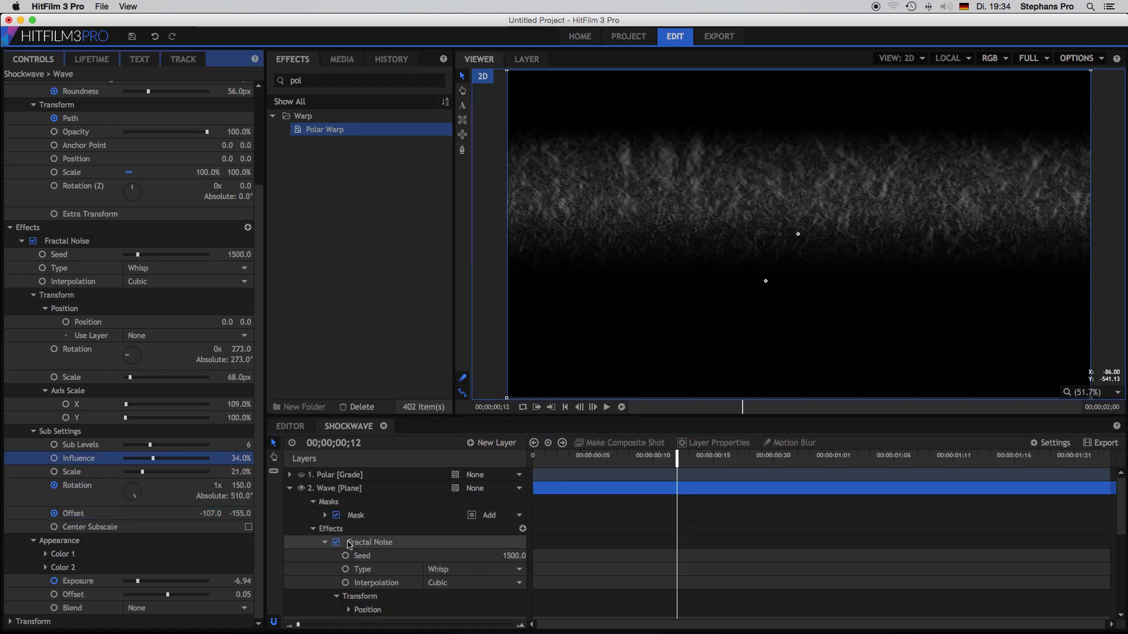
- Duplicate the lowest Wave plane and move the copy above the other Wave planes, directly below the Polar grade layer
{"action": "left_click", "coordinate": [313, 530]}
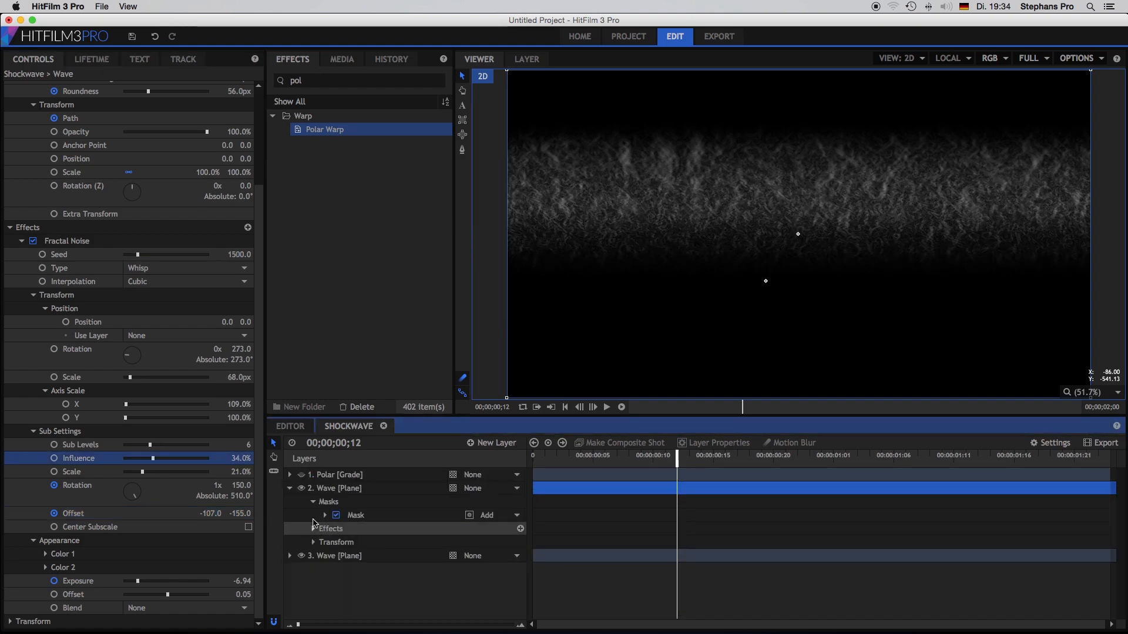
{"action": "left_click", "coordinate": [290, 489]}
{"action": "left_click", "coordinate": [334, 503]}
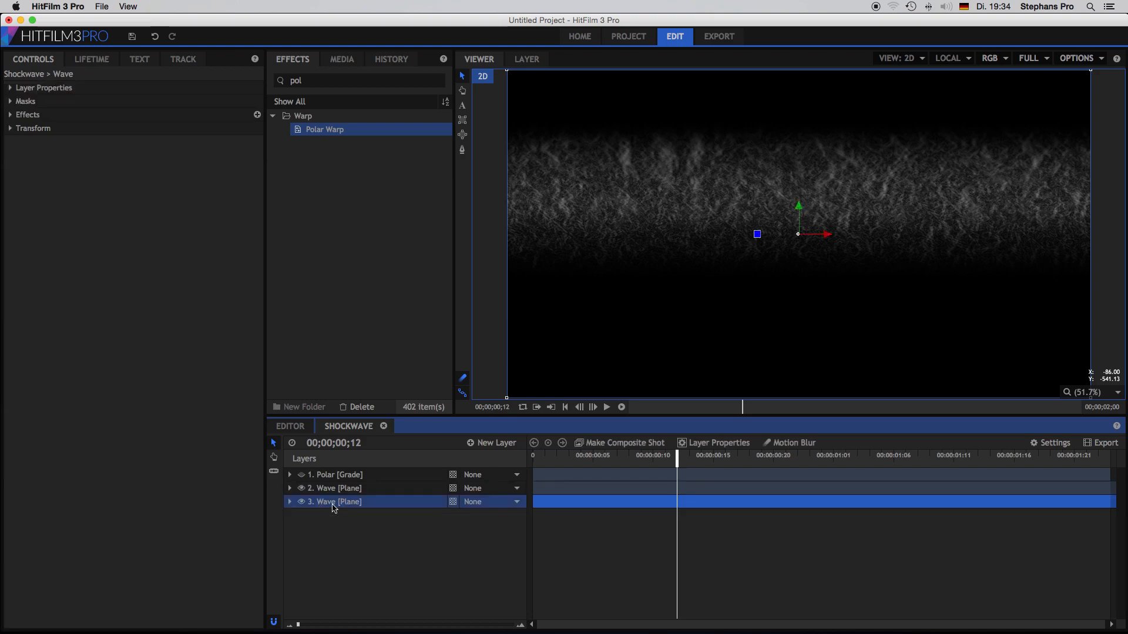
{"action": "key", "text": "super+d"}
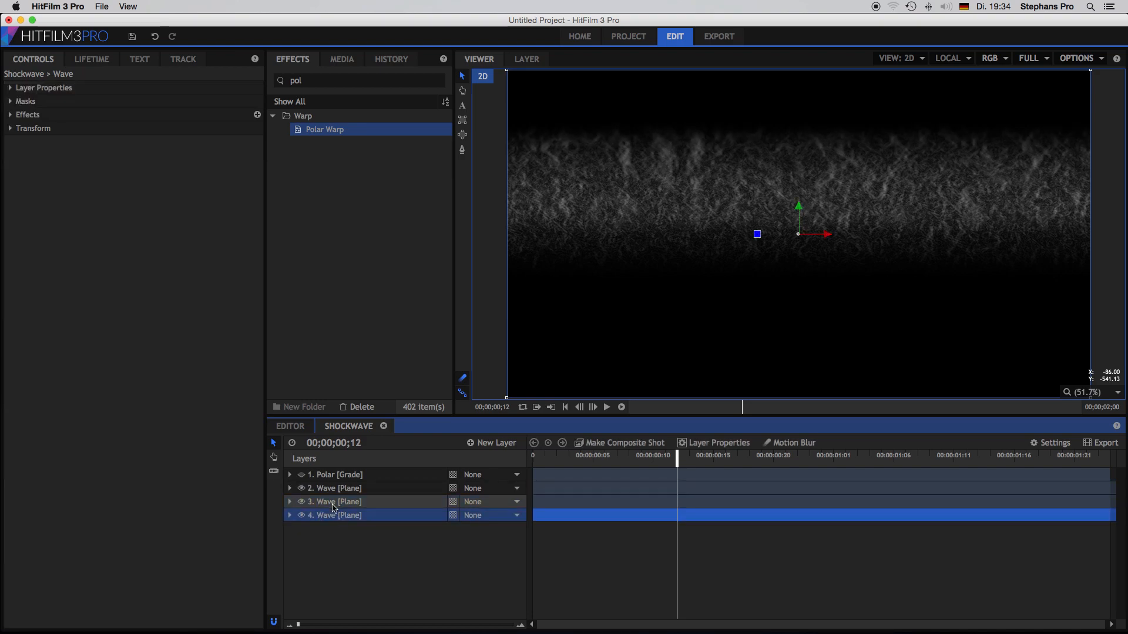
{"action": "left_click_drag", "start_coordinate": [352, 522], "coordinate": [374, 487]}
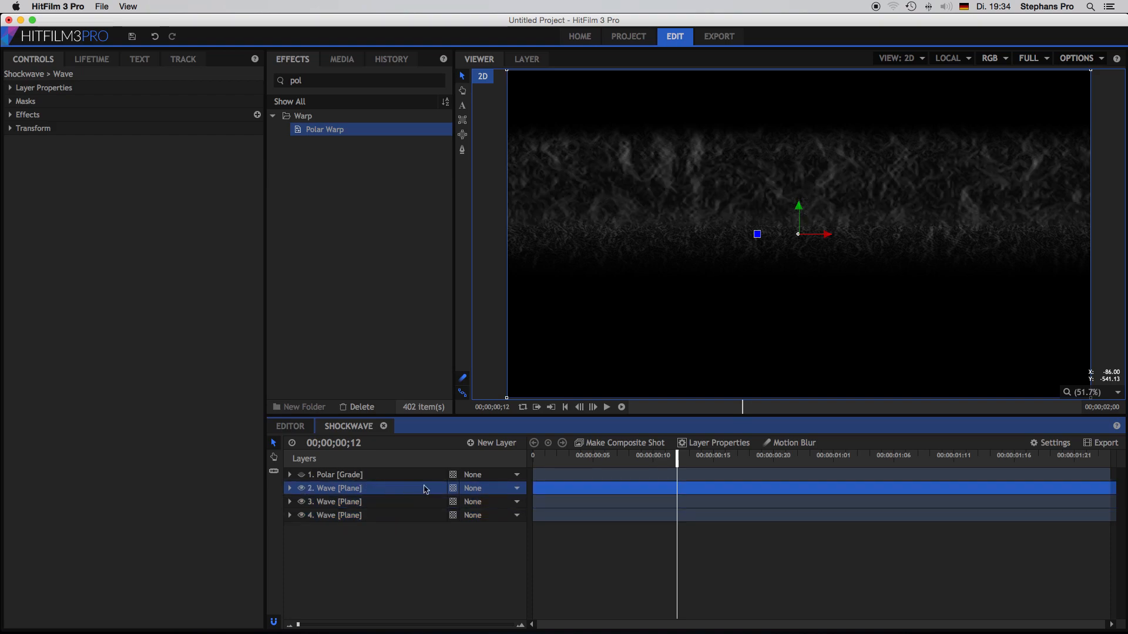
- Set the blend mode of the new topmost Wave plane to Screen
{"action": "left_click", "coordinate": [515, 489]}
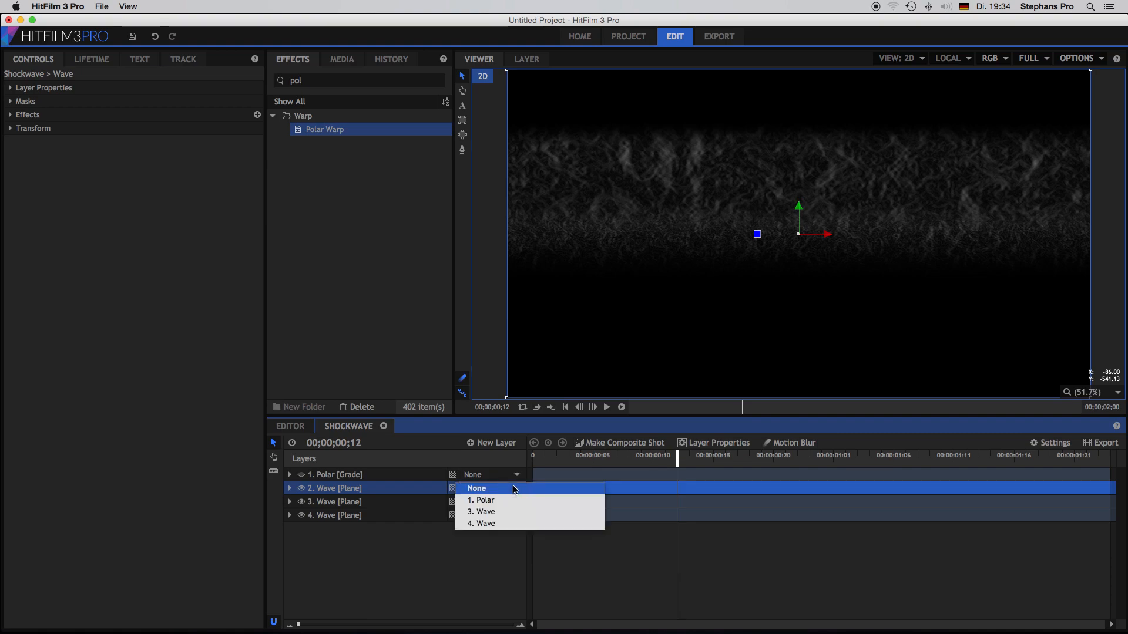
{"action": "left_click", "coordinate": [426, 491]}
{"action": "right_click", "coordinate": [426, 490]}
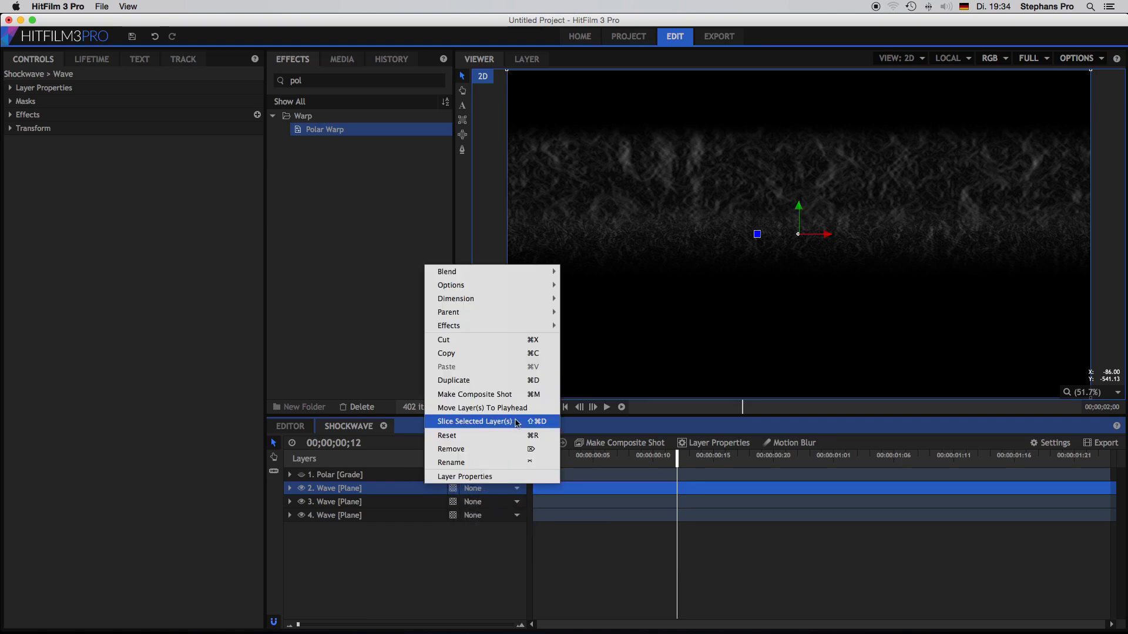
{"action": "mouse_move", "coordinate": [511, 288]}
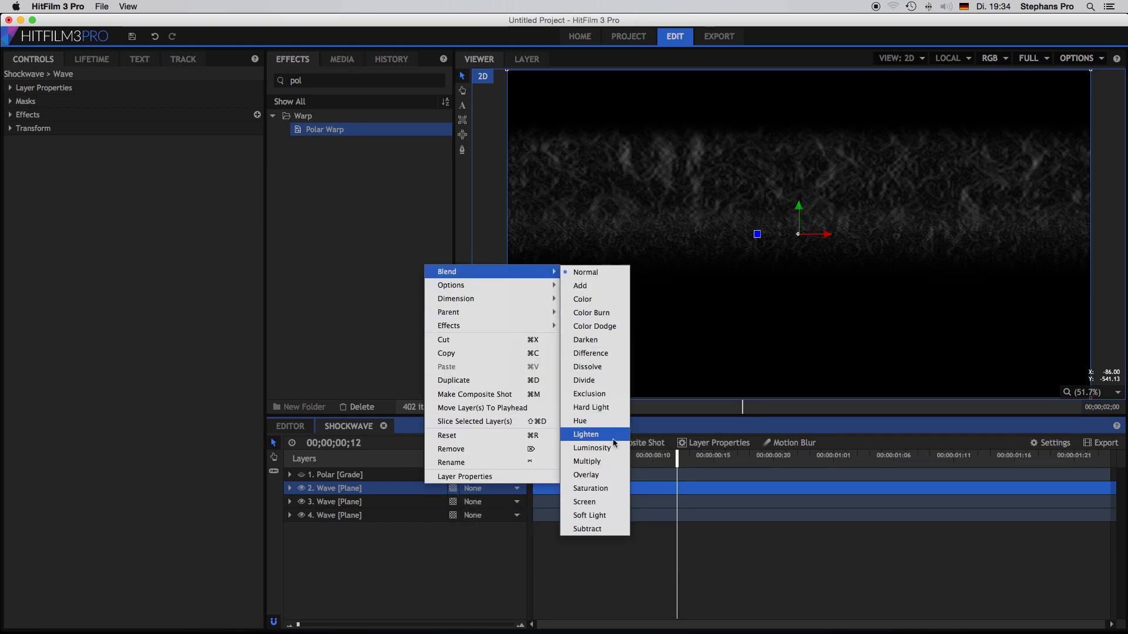
{"action": "left_click", "coordinate": [592, 502]}
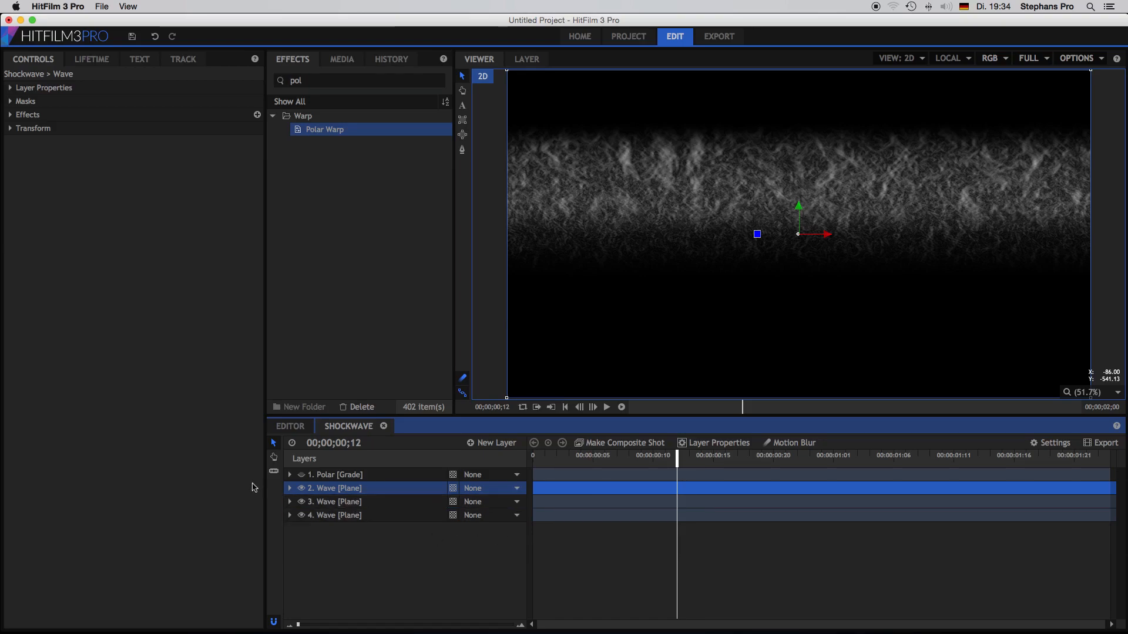
- Set the topmost Wave plane's Fractal Noise seed to 639 and its transform scale to 142 px
{"action": "left_click", "coordinate": [289, 489]}
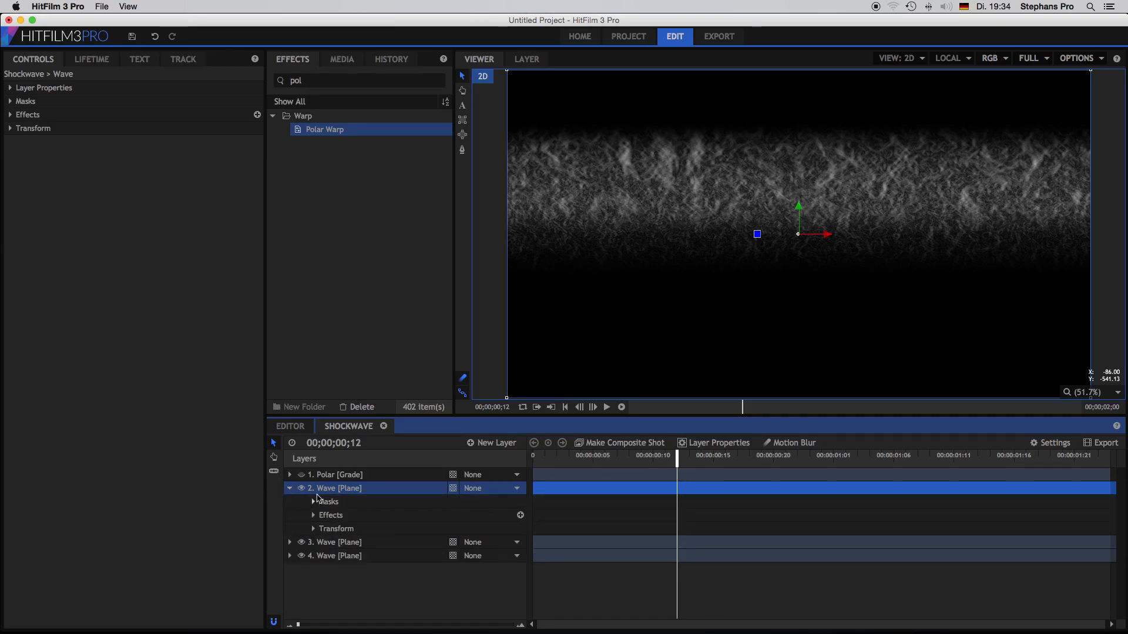
{"action": "left_click", "coordinate": [314, 503]}
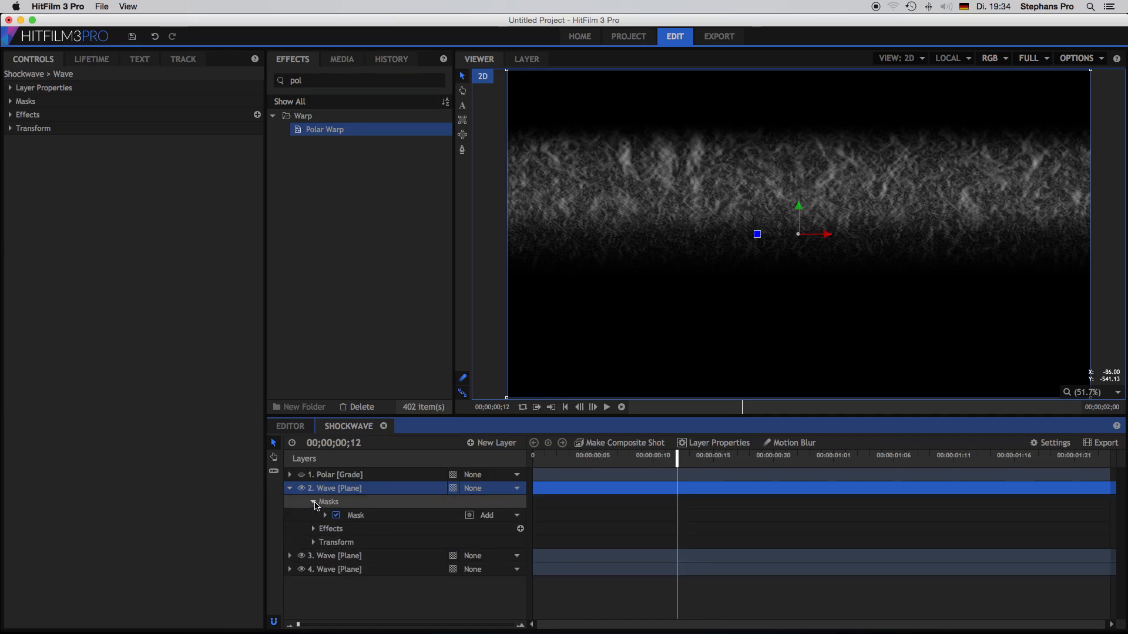
{"action": "left_click", "coordinate": [378, 516]}
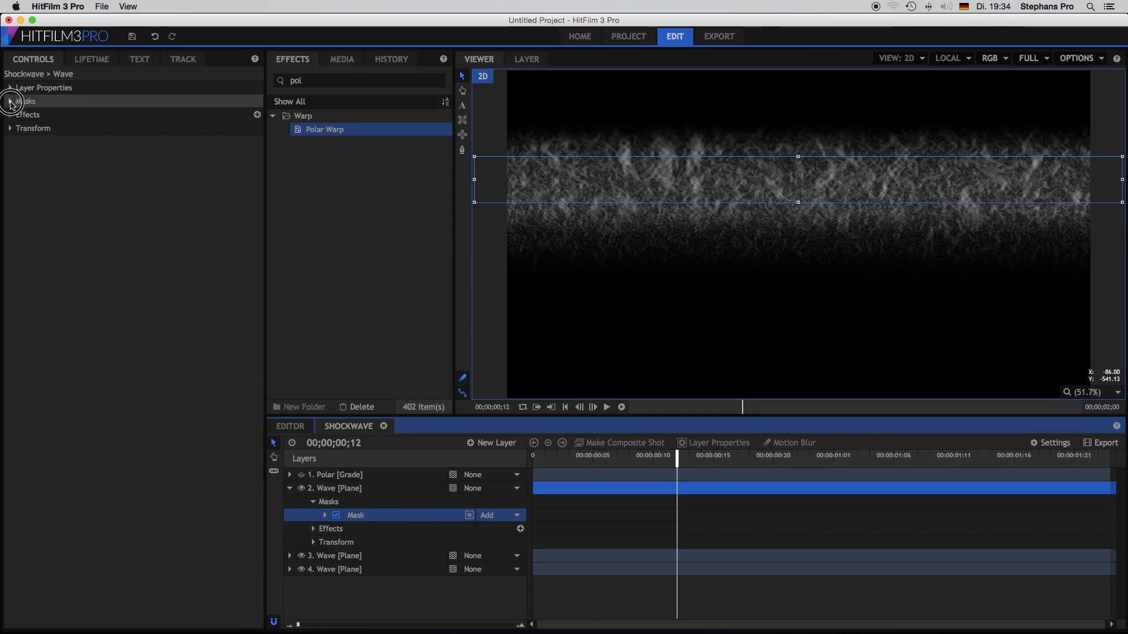
{"action": "left_click", "coordinate": [10, 102]}
{"action": "left_click", "coordinate": [21, 115]}
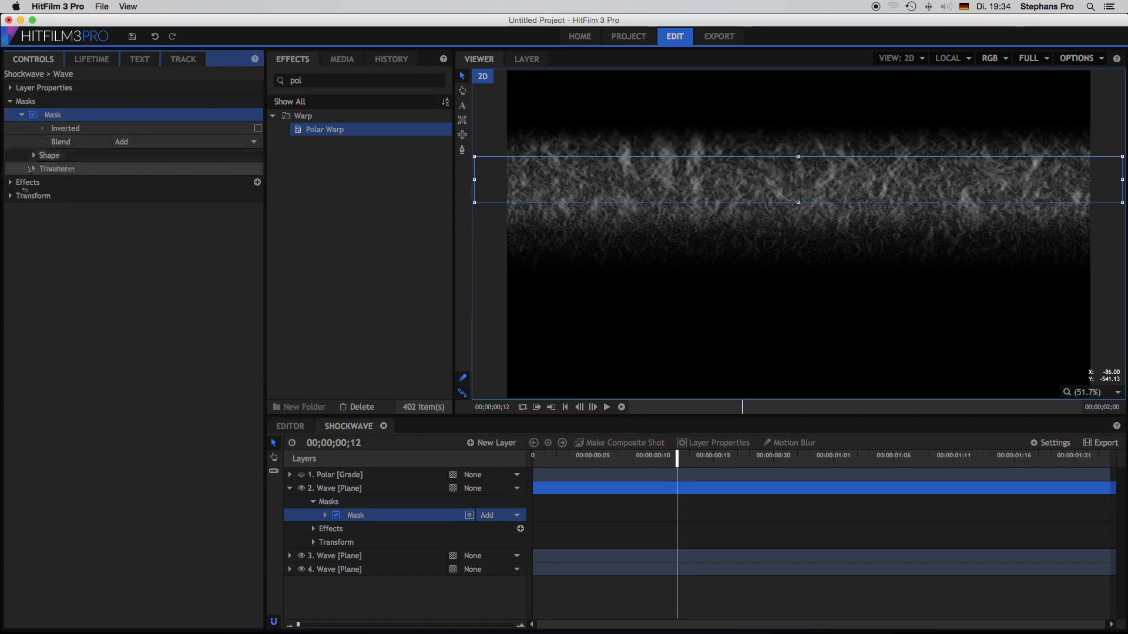
{"action": "left_click", "coordinate": [10, 183]}
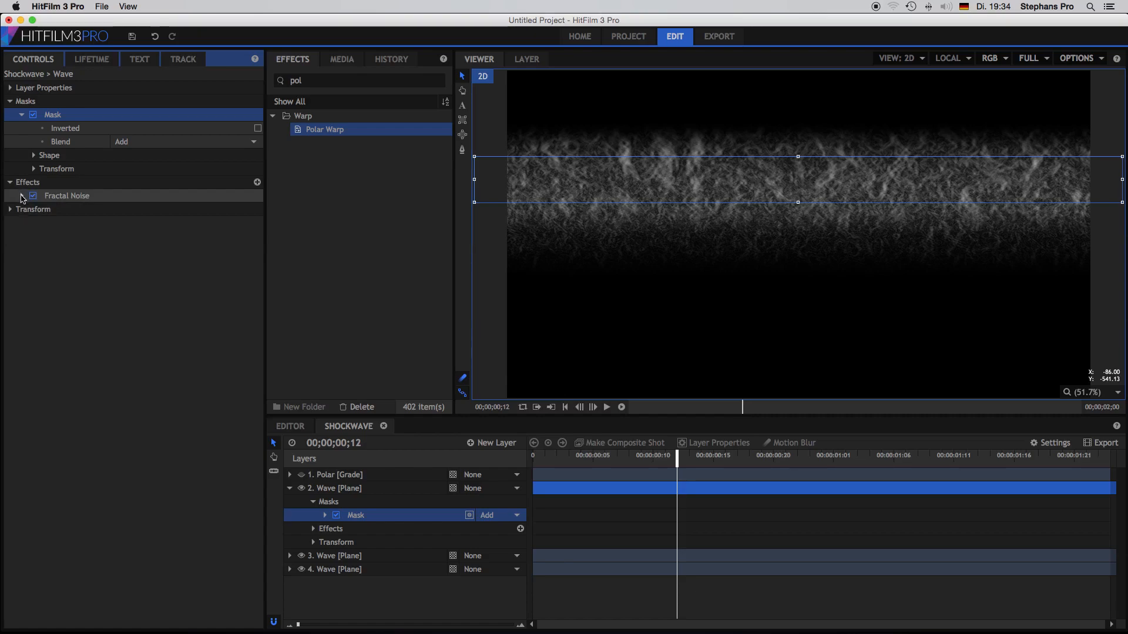
{"action": "left_click", "coordinate": [21, 196]}
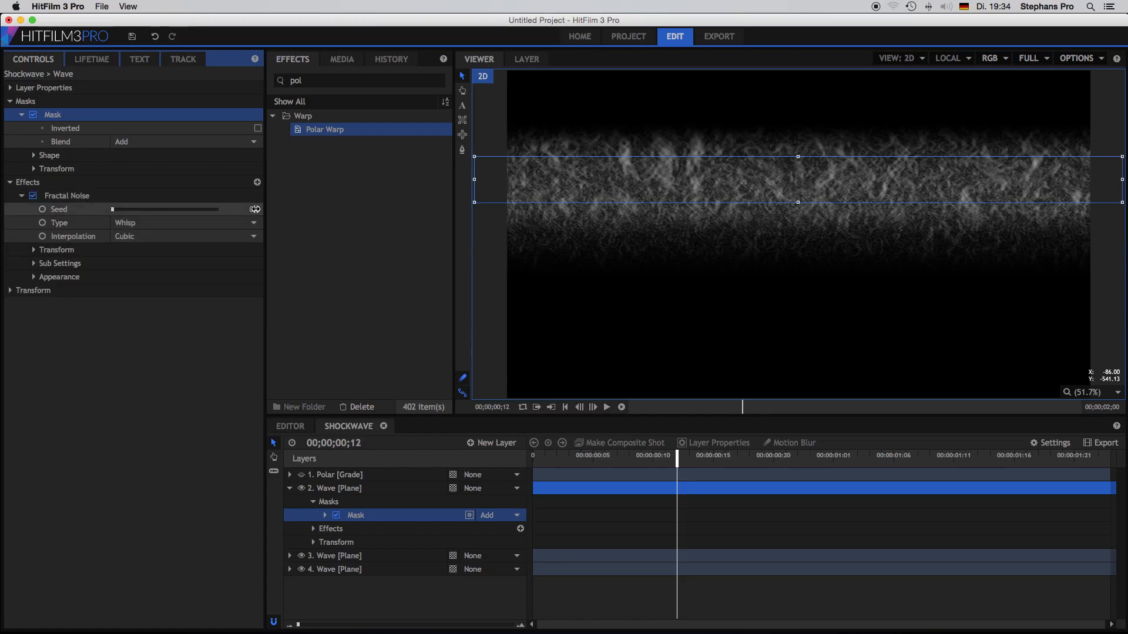
{"action": "left_click_drag", "start_coordinate": [256, 209], "coordinate": [252, 210]}
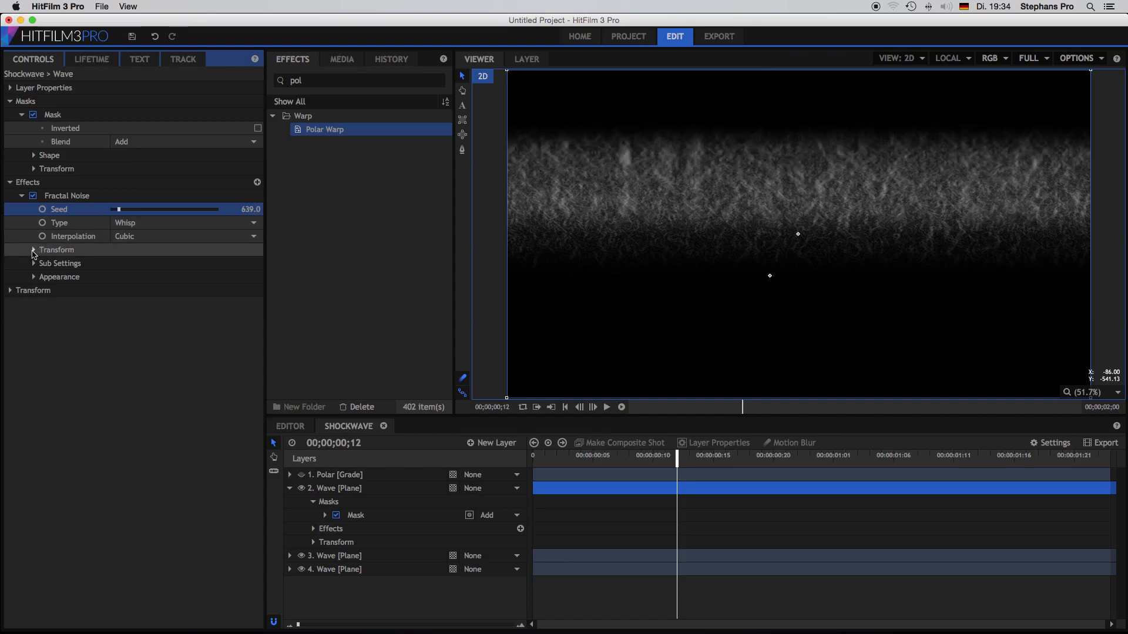
{"action": "left_click", "coordinate": [33, 251]}
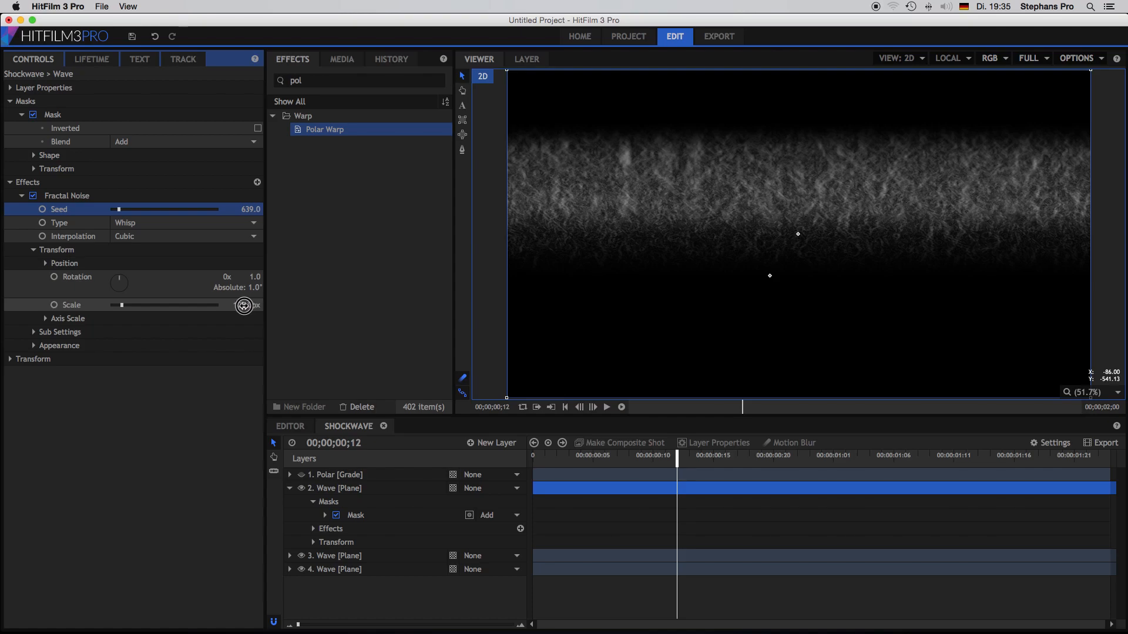
{"action": "left_click_drag", "start_coordinate": [243, 306], "coordinate": [247, 306]}
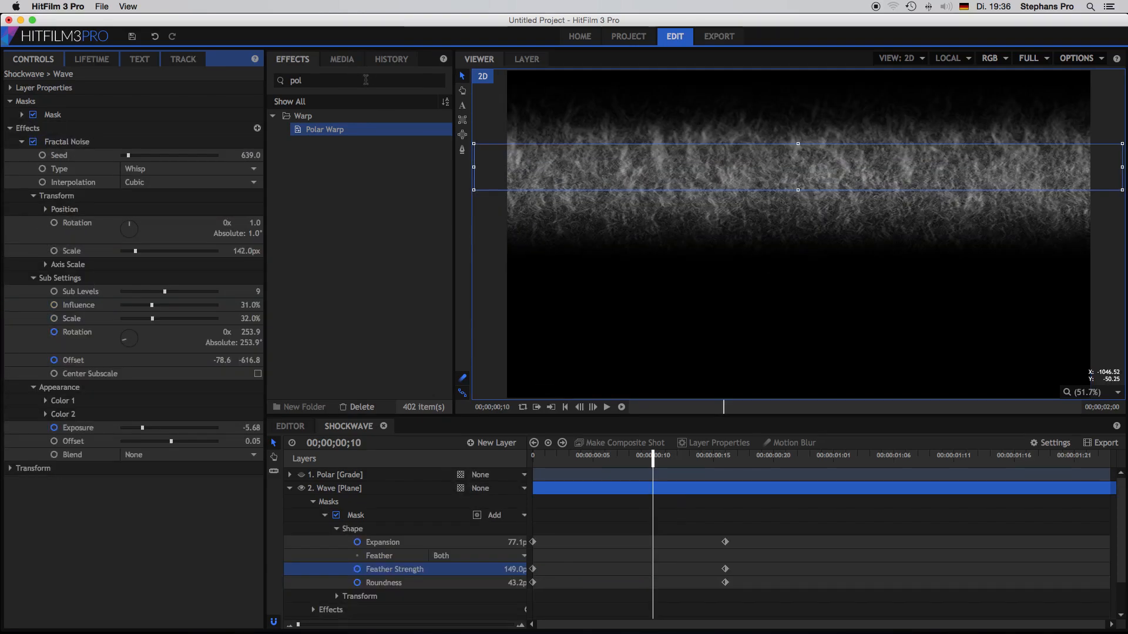
- Find the Caustics effect and add it to the topmost Wave plane after Fractal Noise
{"action": "left_click", "coordinate": [365, 80]}
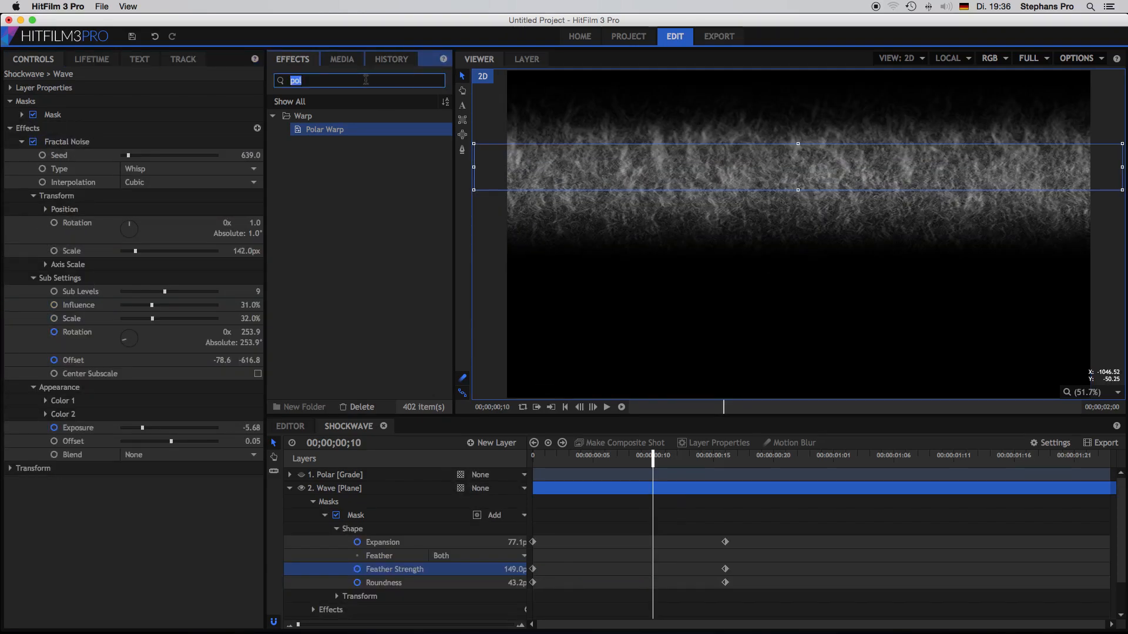
{"action": "type", "text": "caus"}
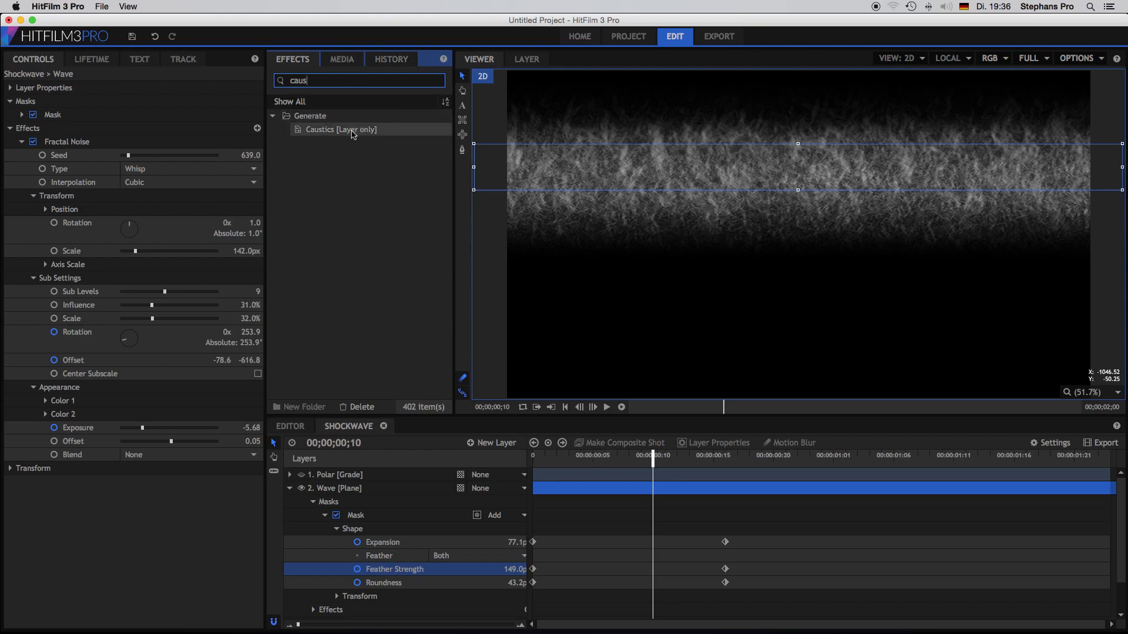
{"action": "left_click_drag", "start_coordinate": [340, 130], "coordinate": [100, 412]}
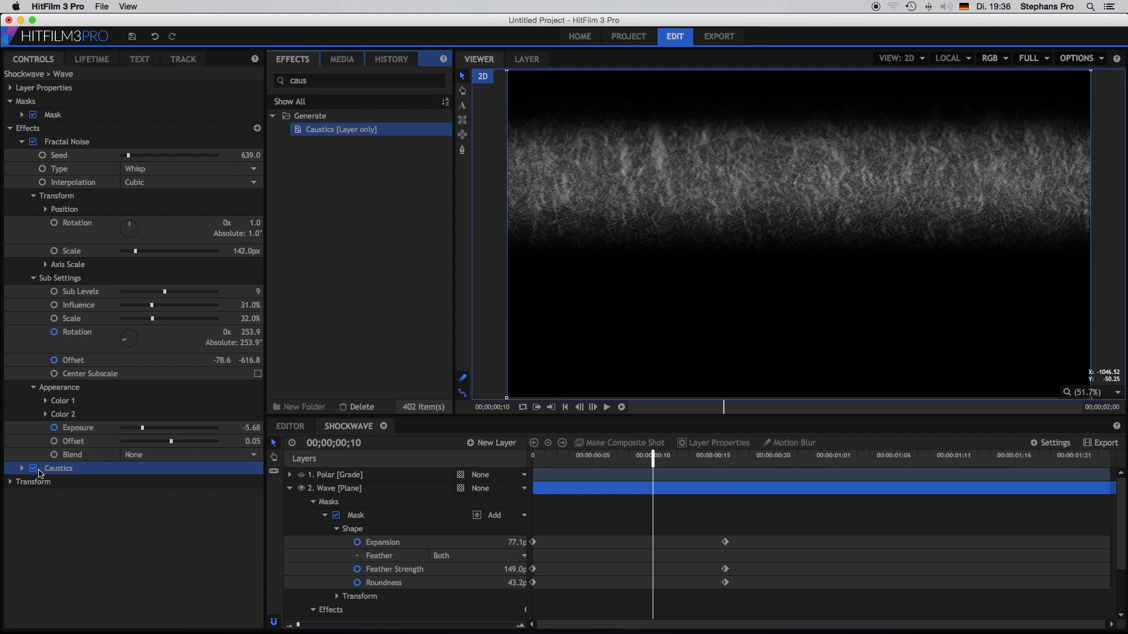
- Set the Caustics depth to 500, refractive index to 1.75 and height map wave height to 146
{"action": "left_click", "coordinate": [21, 468]}
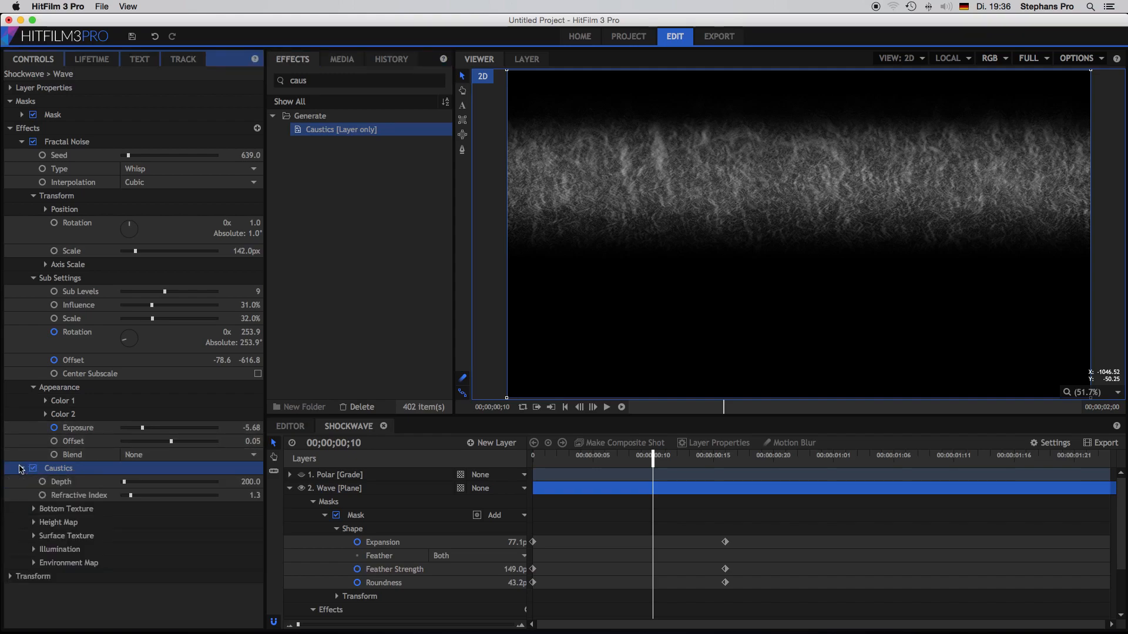
{"action": "left_click", "coordinate": [33, 510]}
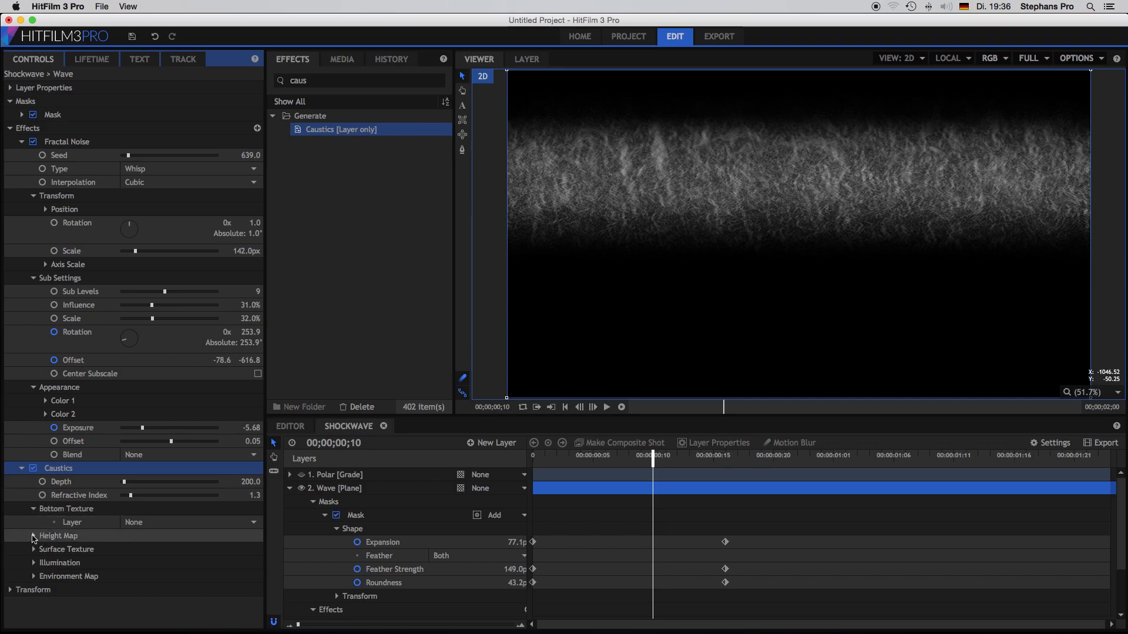
{"action": "left_click", "coordinate": [34, 536]}
{"action": "left_click_drag", "start_coordinate": [125, 483], "coordinate": [141, 499]}
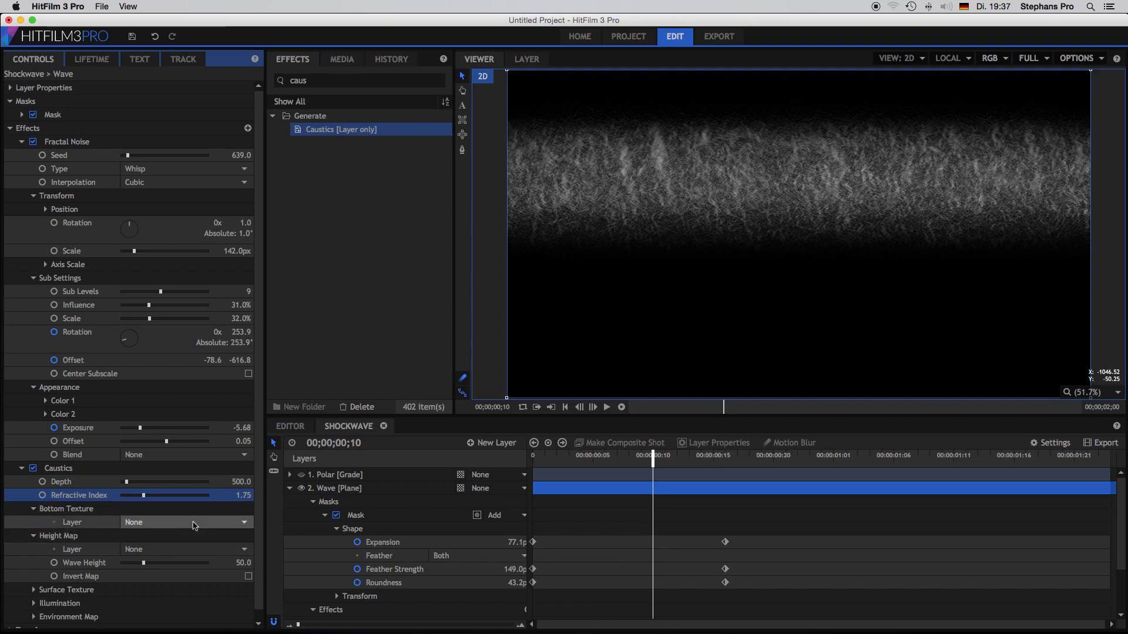
{"action": "left_click", "coordinate": [184, 563]}
- Shift the topmost Wave plane's final mask shape, sub-settings rotation and offset, and exposure keyframes to frame 18
{"action": "left_click_drag", "start_coordinate": [658, 468], "coordinate": [306, 478]}
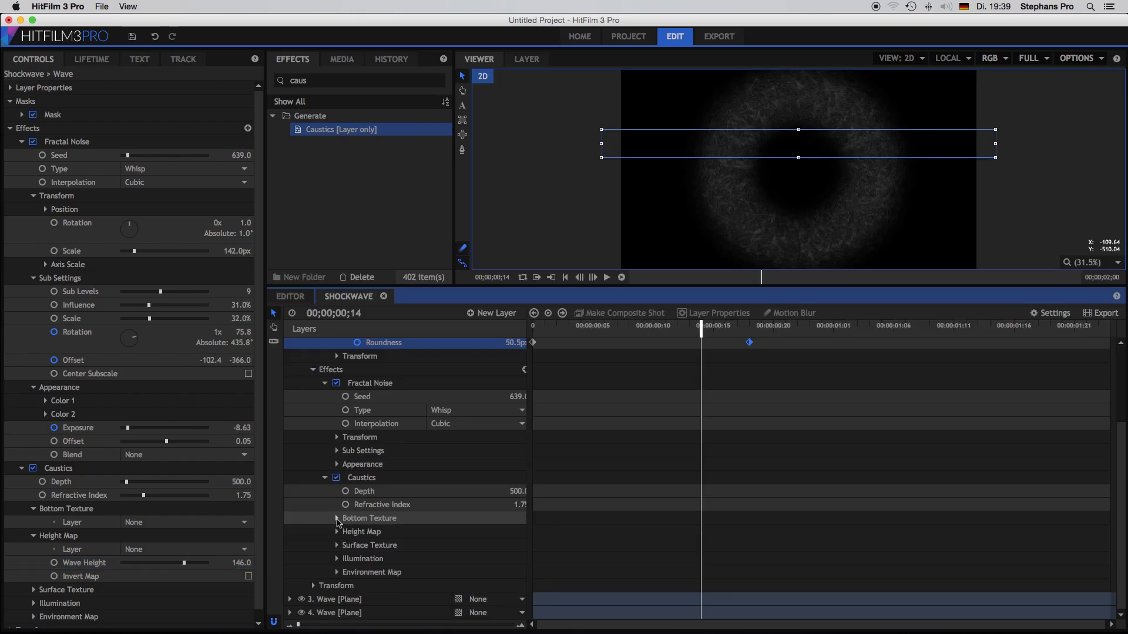
{"action": "left_click", "coordinate": [325, 477]}
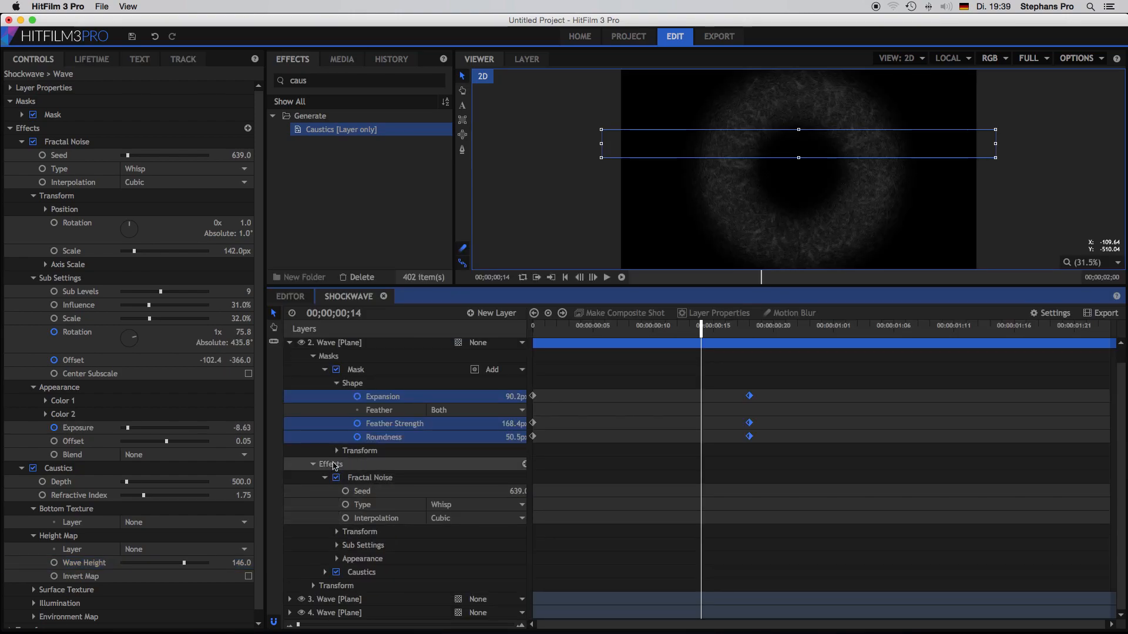
{"action": "left_click", "coordinate": [337, 532]}
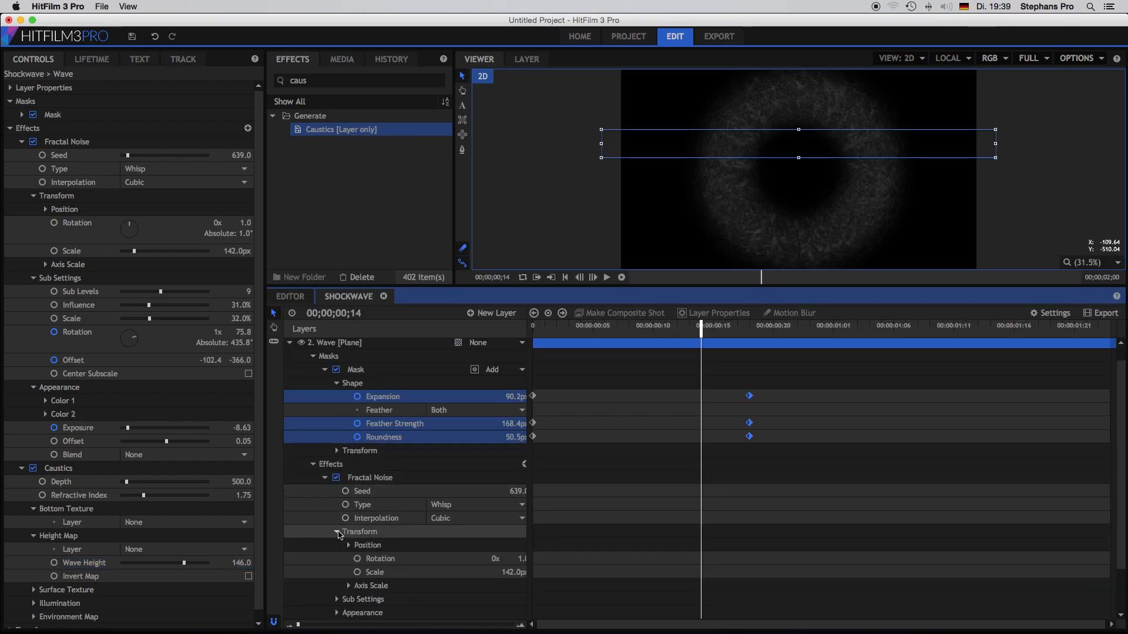
{"action": "left_click", "coordinate": [337, 532]}
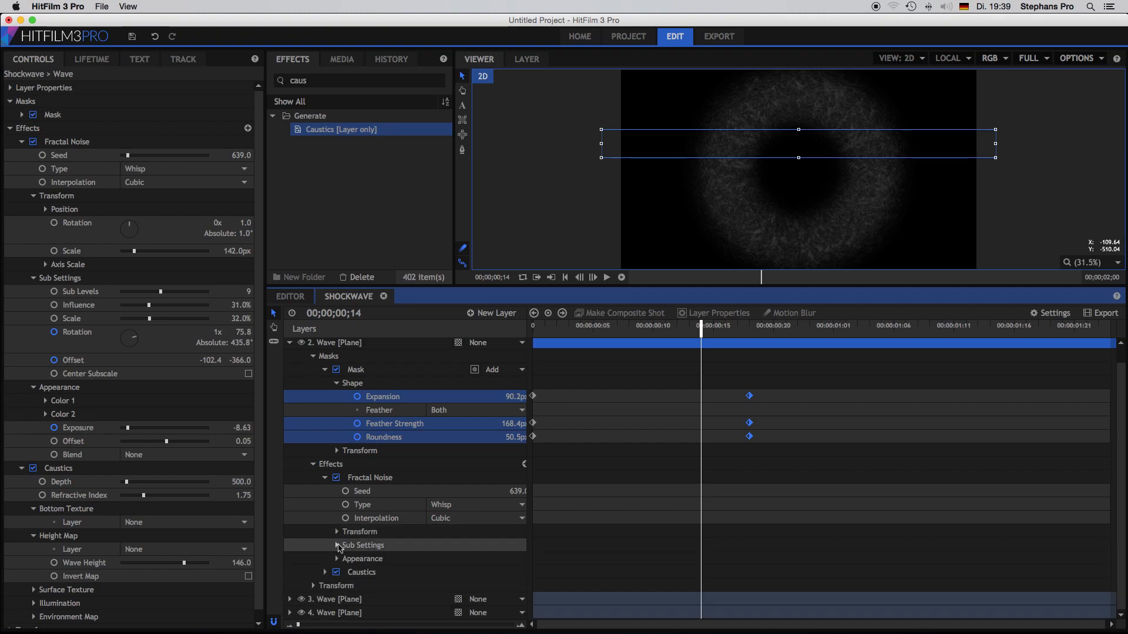
{"action": "left_click", "coordinate": [338, 545]}
{"action": "scroll", "coordinate": [339, 548], "scroll_direction": "down", "scroll_amount": 3}
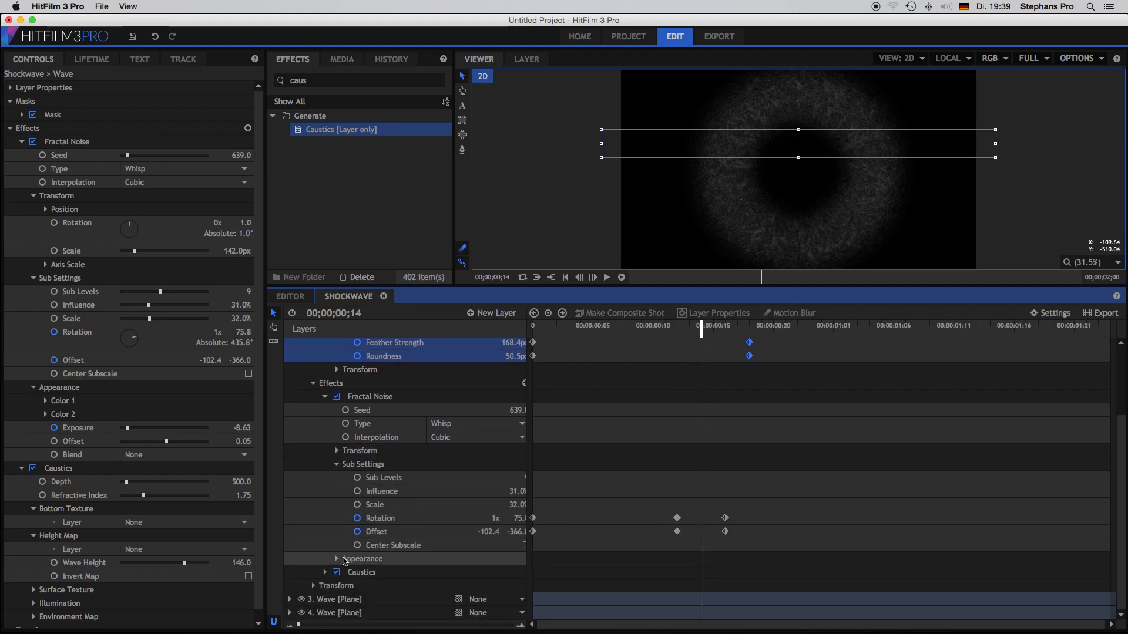
{"action": "left_click", "coordinate": [338, 559]}
{"action": "scroll", "coordinate": [353, 563], "scroll_direction": "down", "scroll_amount": 2}
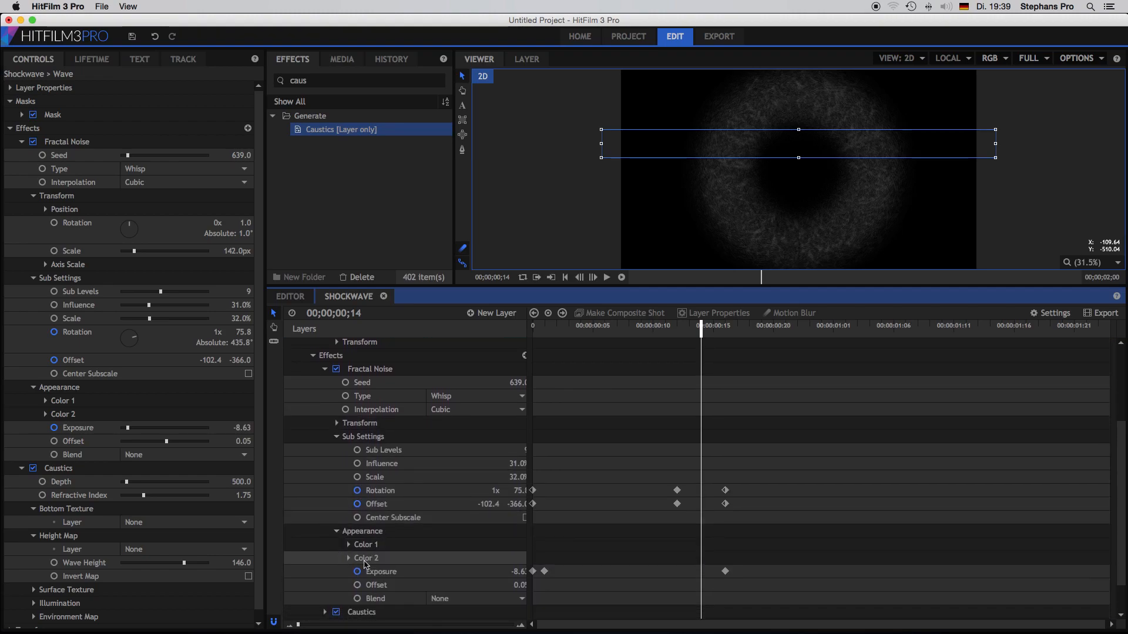
{"action": "scroll", "coordinate": [362, 563], "scroll_direction": "up", "scroll_amount": 2}
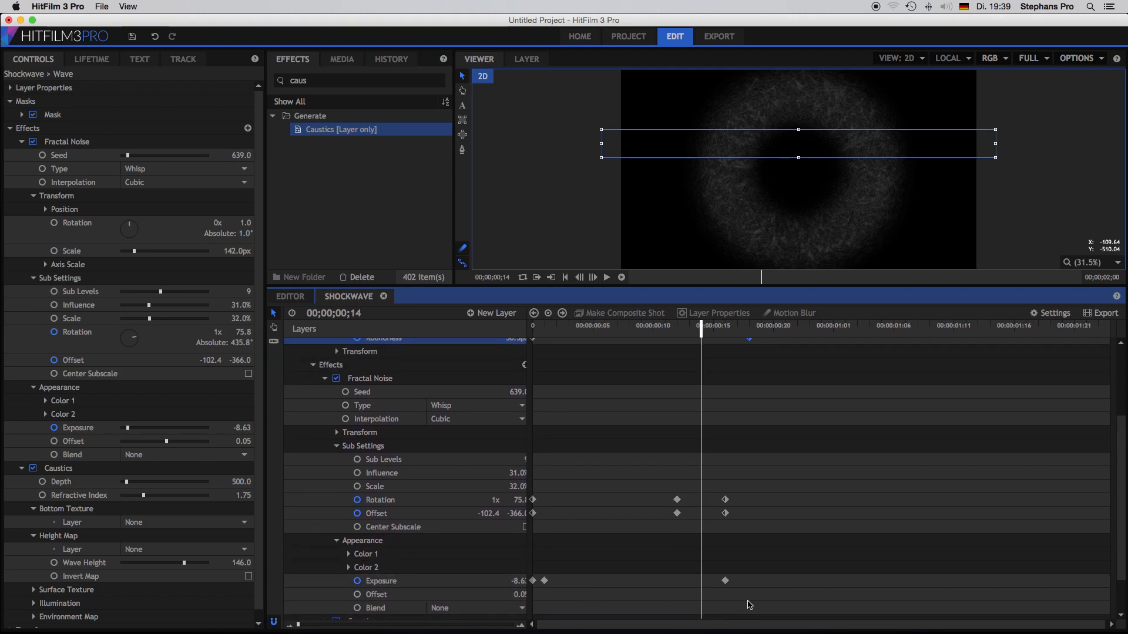
{"action": "left_click_drag", "start_coordinate": [734, 603], "coordinate": [702, 497]}
- Collapse the topmost Wave plane and preview the expanding shockwave animation from the first frame
{"action": "left_click_drag", "start_coordinate": [706, 330], "coordinate": [853, 439]}
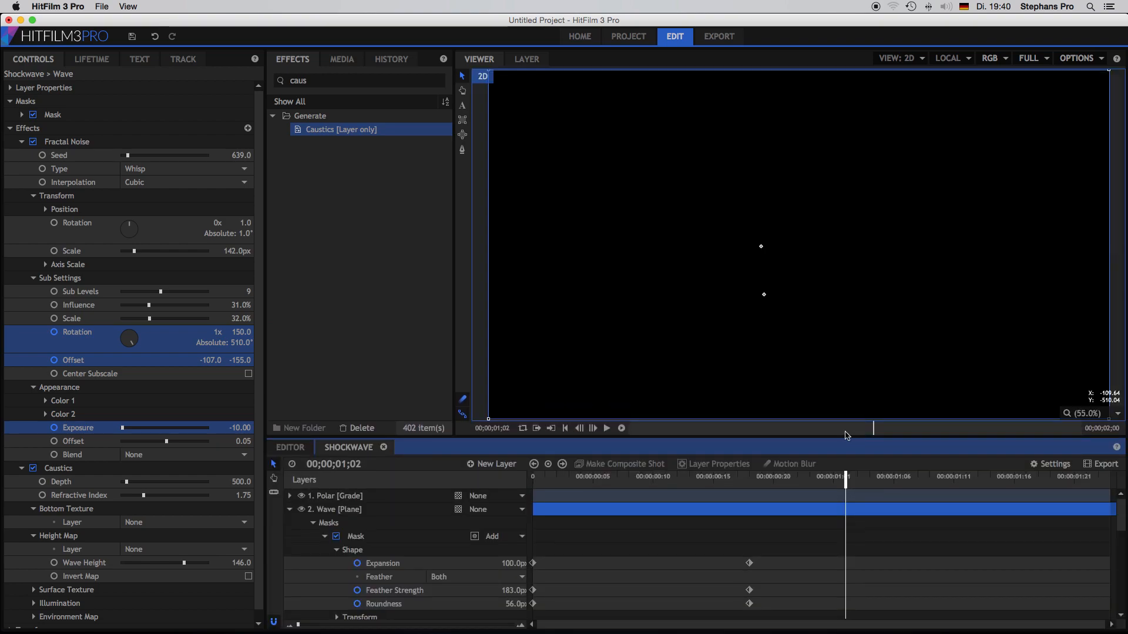
{"action": "left_click", "coordinate": [289, 509]}
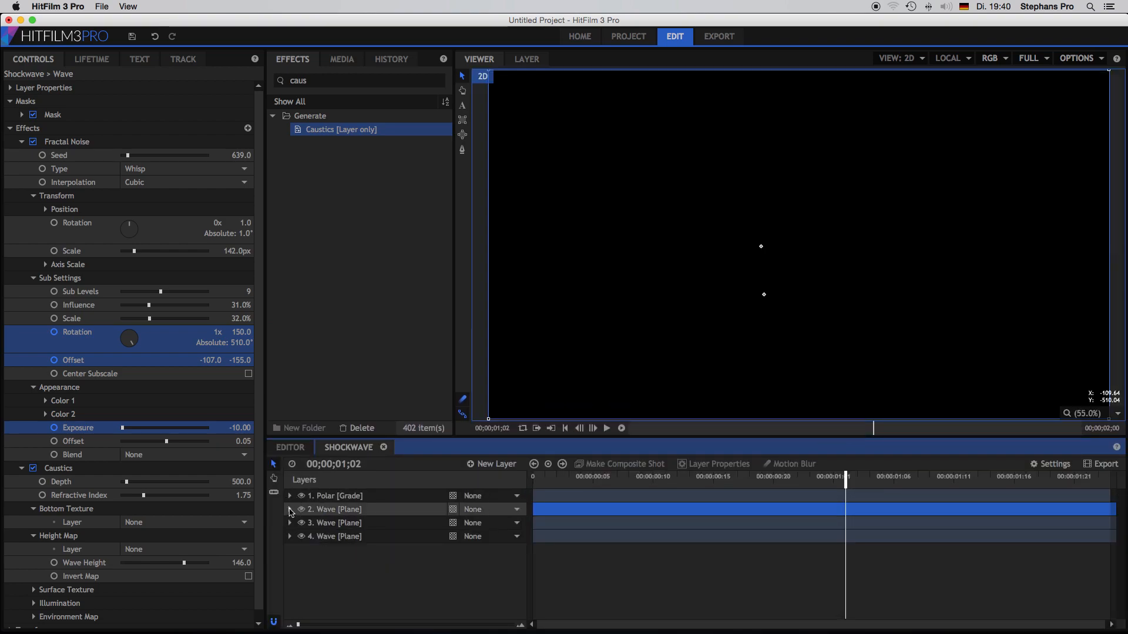
{"action": "left_click", "coordinate": [565, 428]}
{"action": "left_click", "coordinate": [622, 430]}
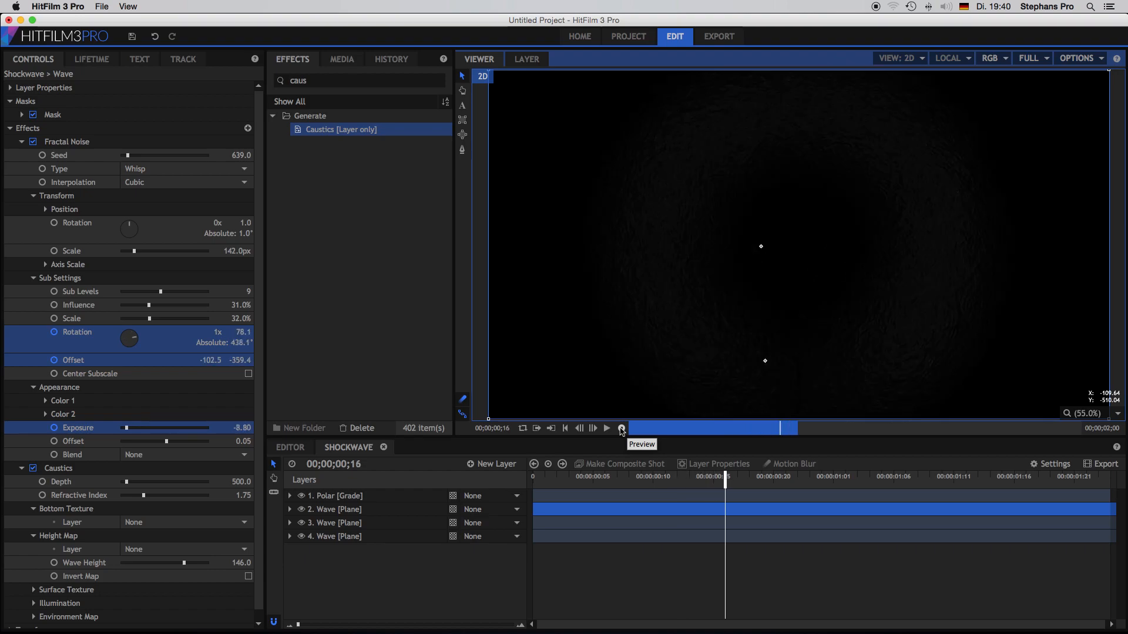
{"action": "left_click", "coordinate": [564, 429]}
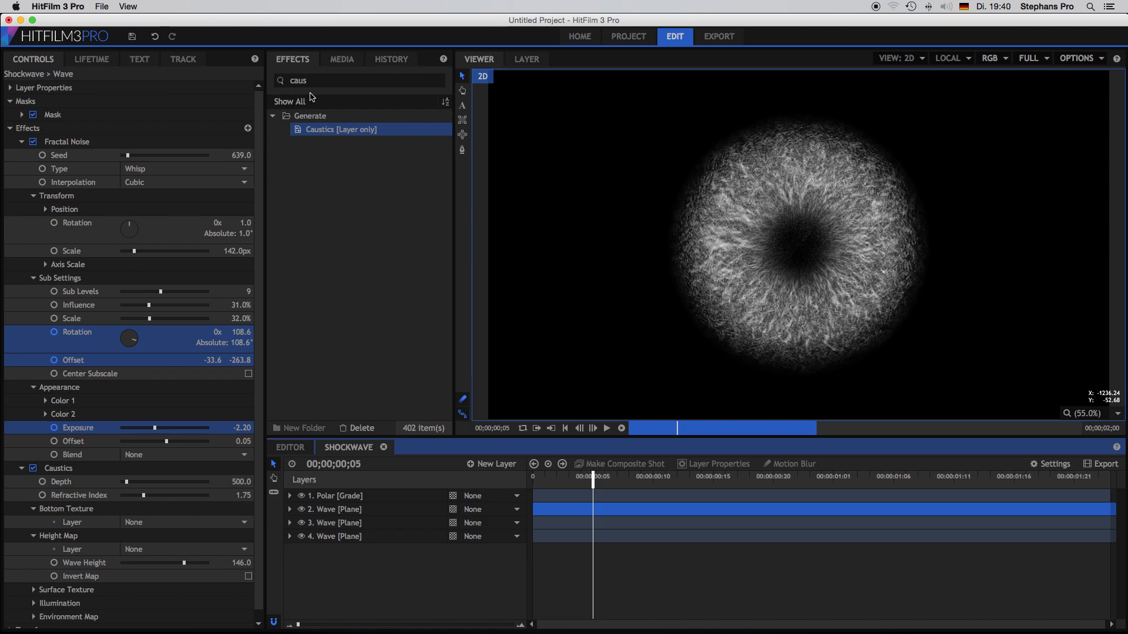
- Find the Color Vibrance effect and add it to the Polar grade layer after Polar Warp
{"action": "left_click", "coordinate": [324, 80]}
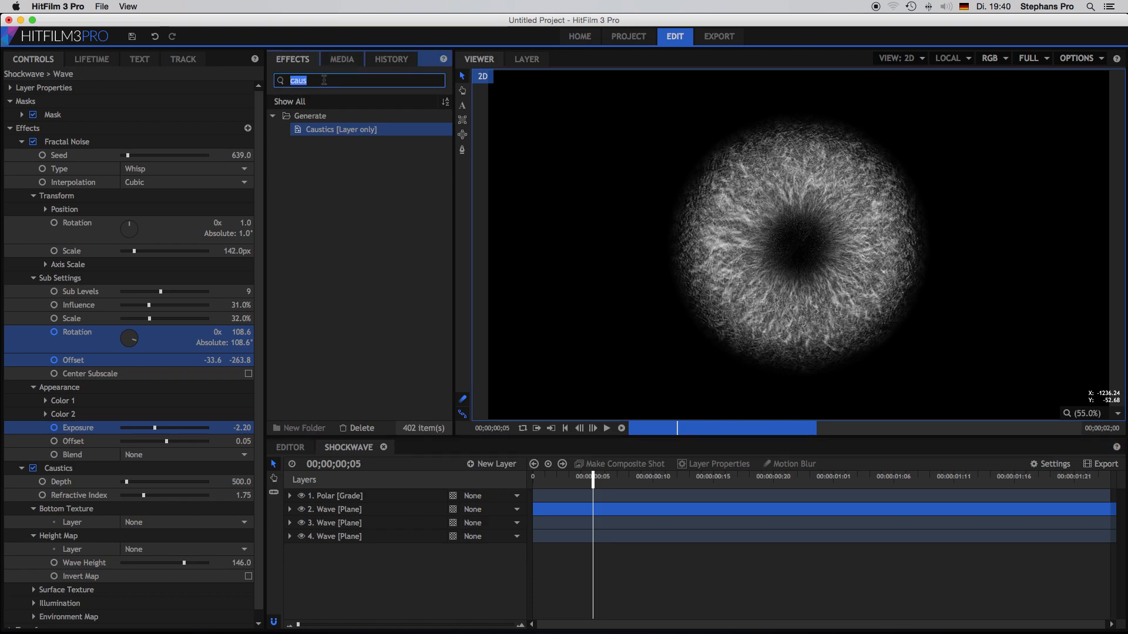
{"action": "type", "text": "vibr"}
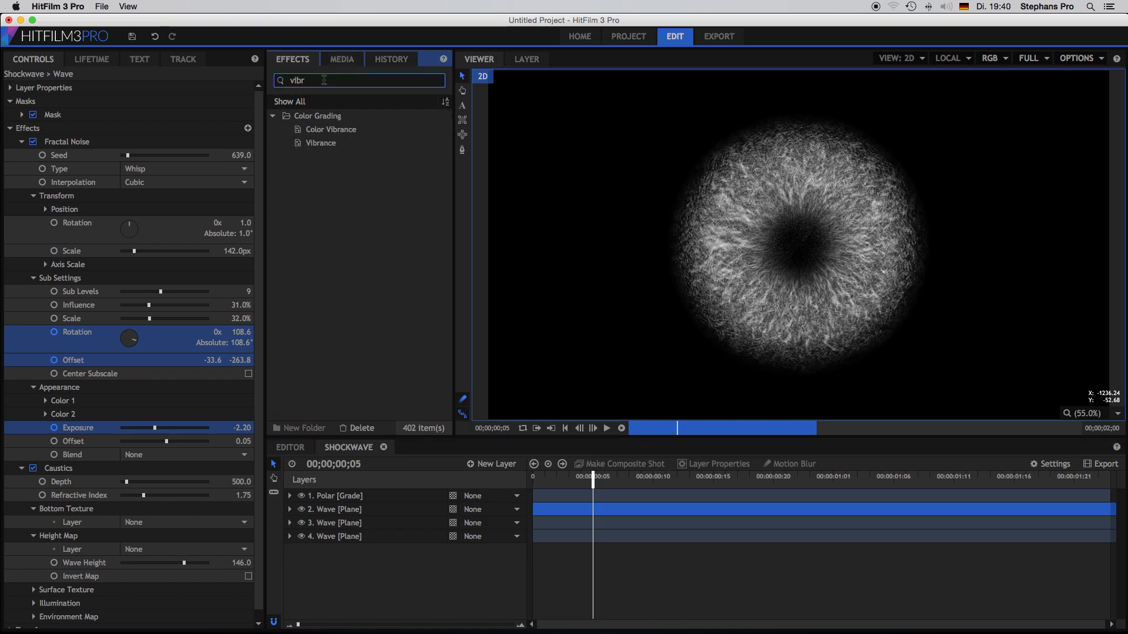
{"action": "left_click_drag", "start_coordinate": [329, 130], "coordinate": [321, 499]}
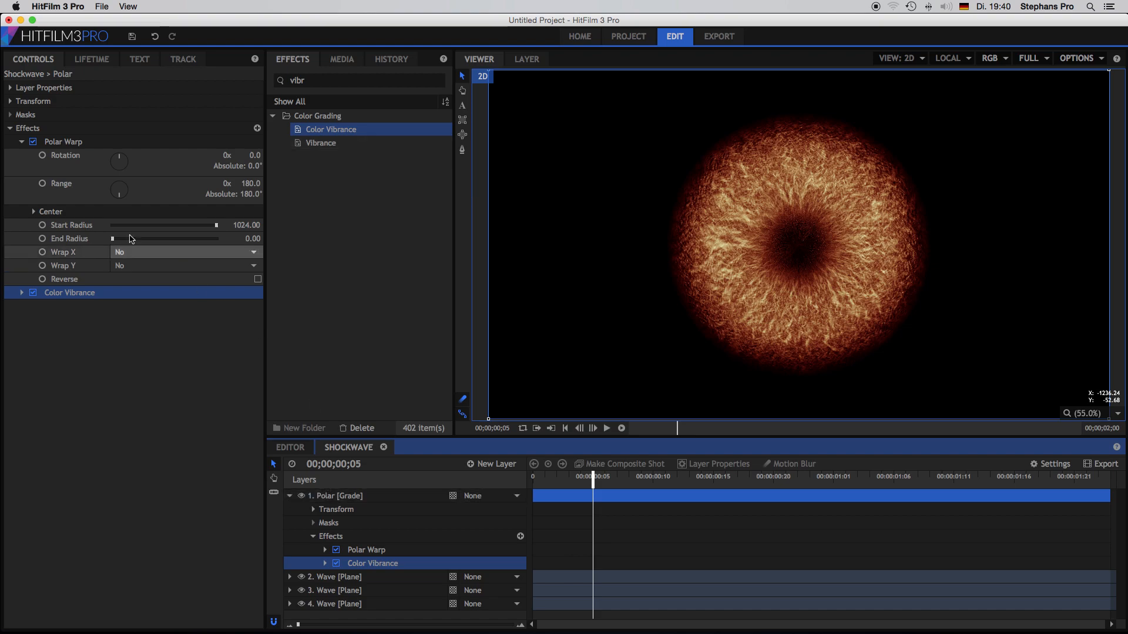
- Set the Color Vibrance color to light blue (77, 135, 255) and fine-tune its vibrance
{"action": "left_click", "coordinate": [22, 293]}
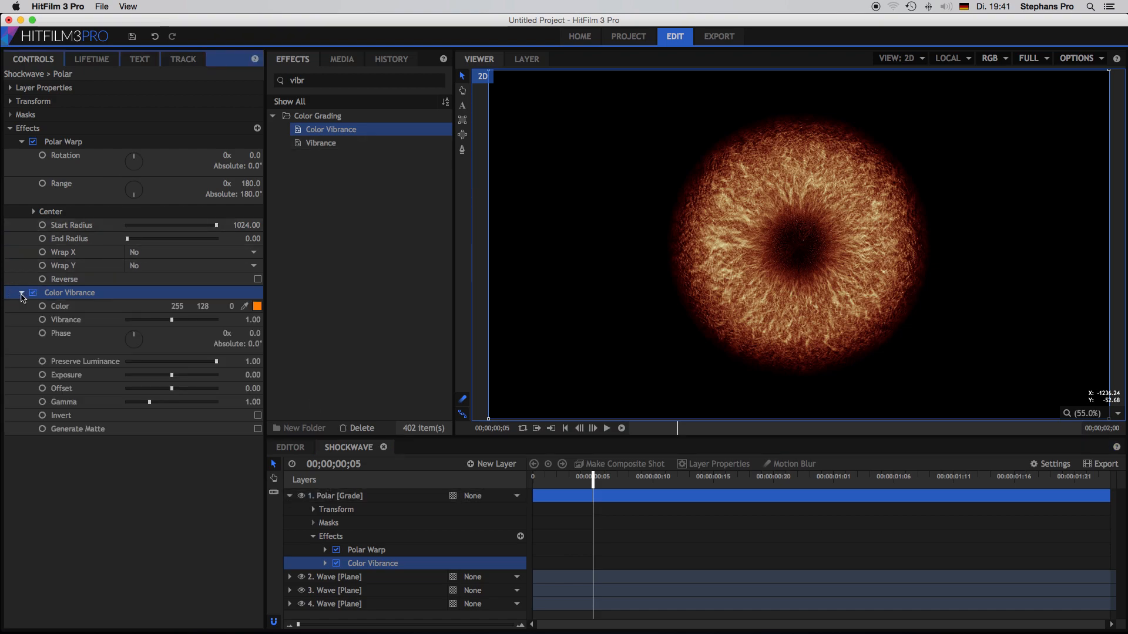
{"action": "left_click", "coordinate": [257, 306]}
{"action": "left_click", "coordinate": [294, 264]}
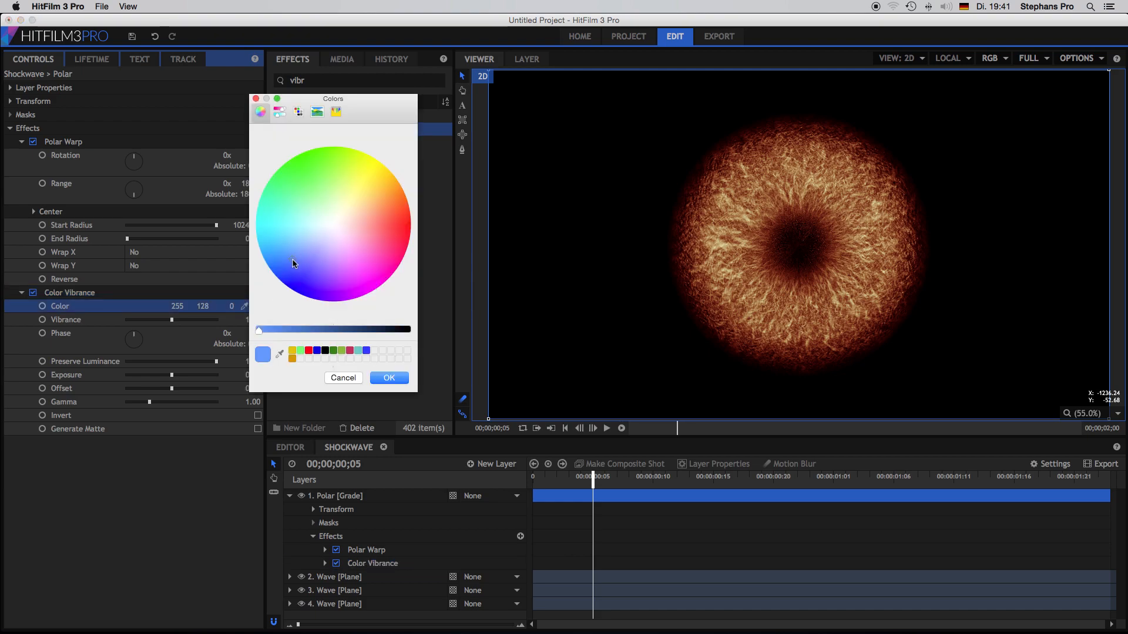
{"action": "left_click", "coordinate": [390, 378]}
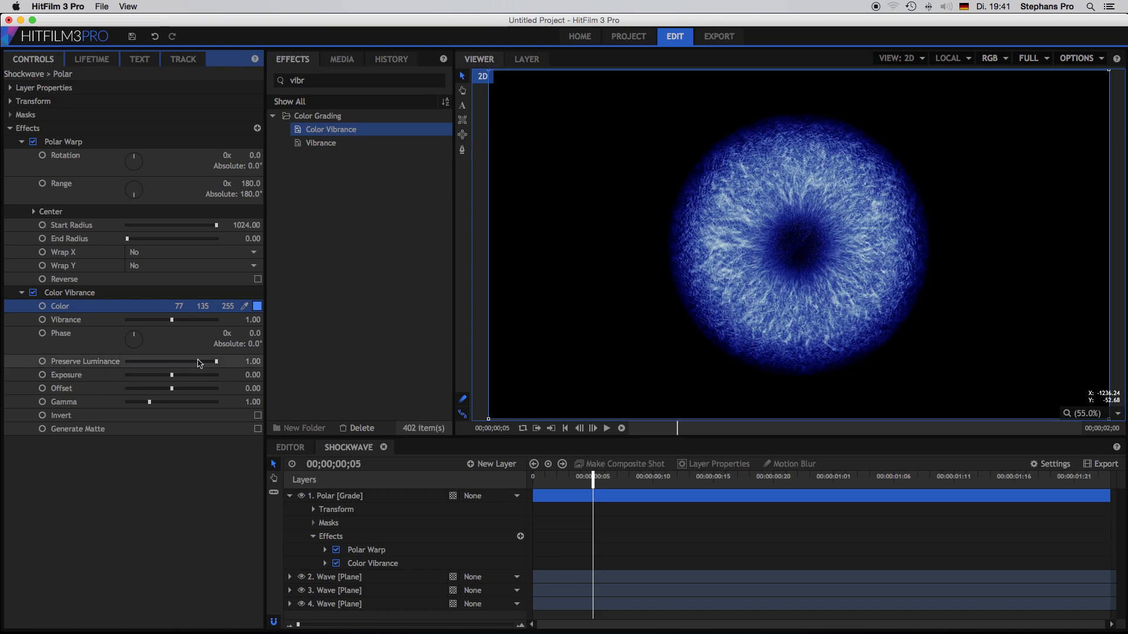
{"action": "mouse_move", "coordinate": [216, 364]}
{"action": "left_mouse_down"}
{"action": "mouse_move", "coordinate": [190, 365]}
{"action": "mouse_move", "coordinate": [216, 365]}
{"action": "left_mouse_up"}
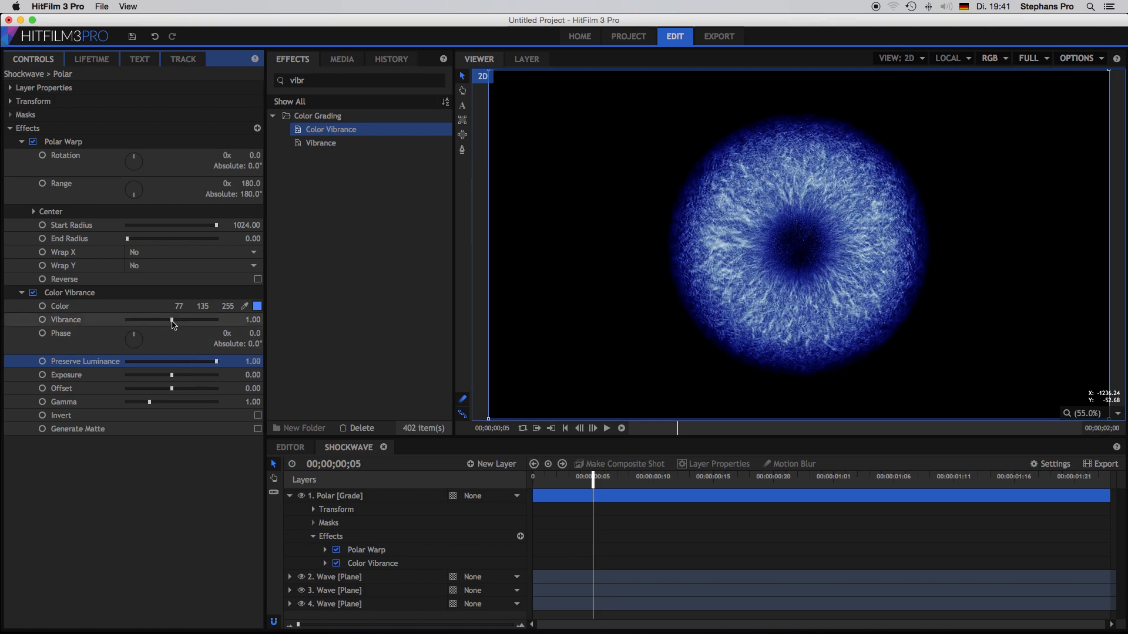
{"action": "mouse_move", "coordinate": [171, 322]}
{"action": "left_mouse_down"}
{"action": "mouse_move", "coordinate": [220, 323]}
{"action": "mouse_move", "coordinate": [158, 324]}
{"action": "mouse_move", "coordinate": [178, 324]}
{"action": "left_mouse_up"}
- Lower the Caustics wave height on the topmost Wave plane to 114 or less and readjust its depth
{"action": "left_click", "coordinate": [335, 577]}
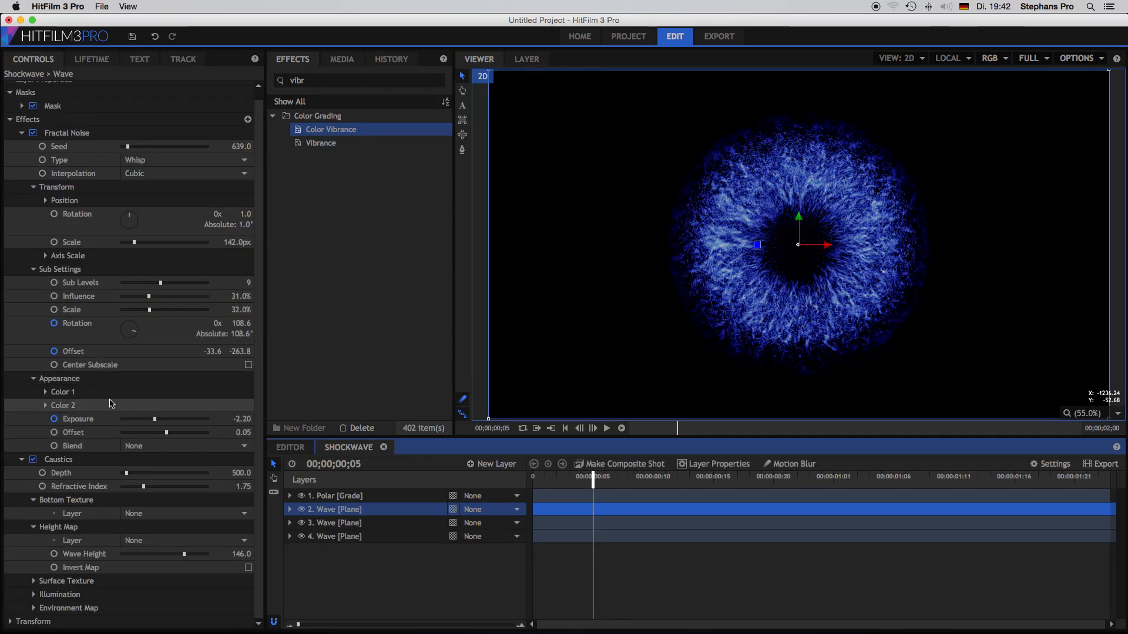
{"action": "left_click", "coordinate": [21, 139]}
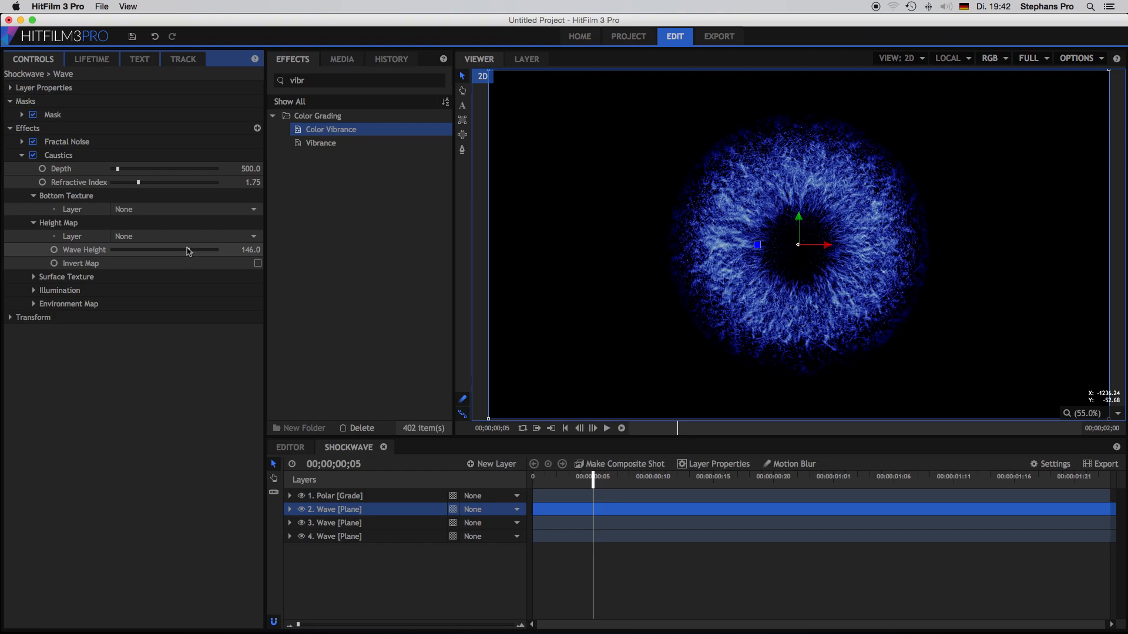
{"action": "left_click_drag", "start_coordinate": [187, 250], "coordinate": [171, 251]}
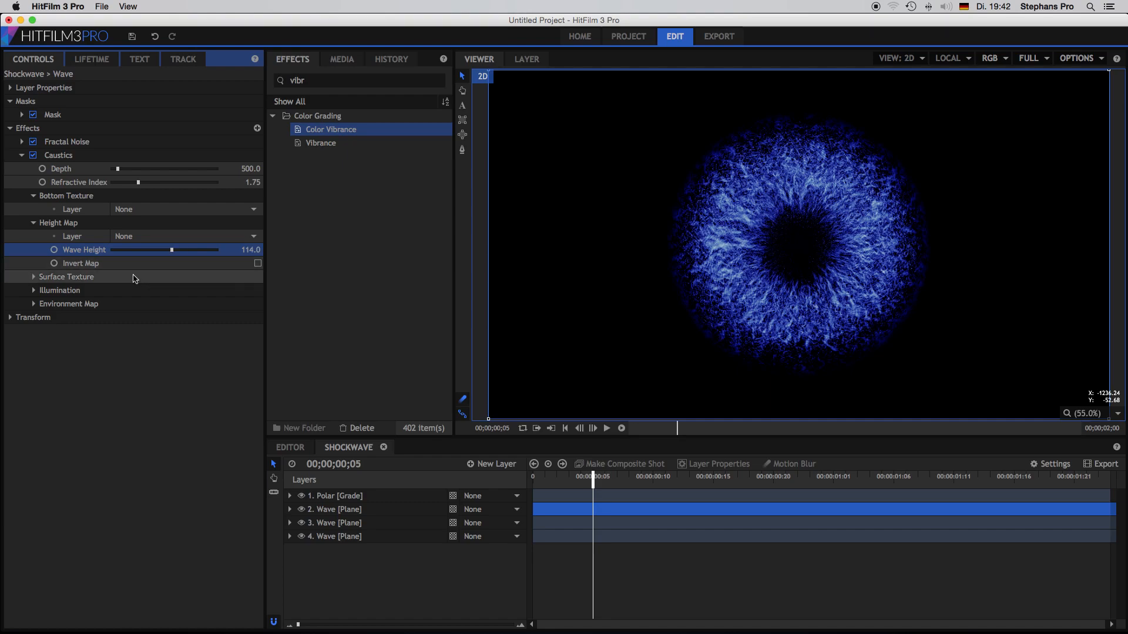
{"action": "left_click", "coordinate": [156, 250]}
{"action": "mouse_move", "coordinate": [141, 170]}
{"action": "left_mouse_down"}
{"action": "mouse_move", "coordinate": [162, 174]}
{"action": "mouse_move", "coordinate": [134, 184]}
{"action": "left_mouse_up"}
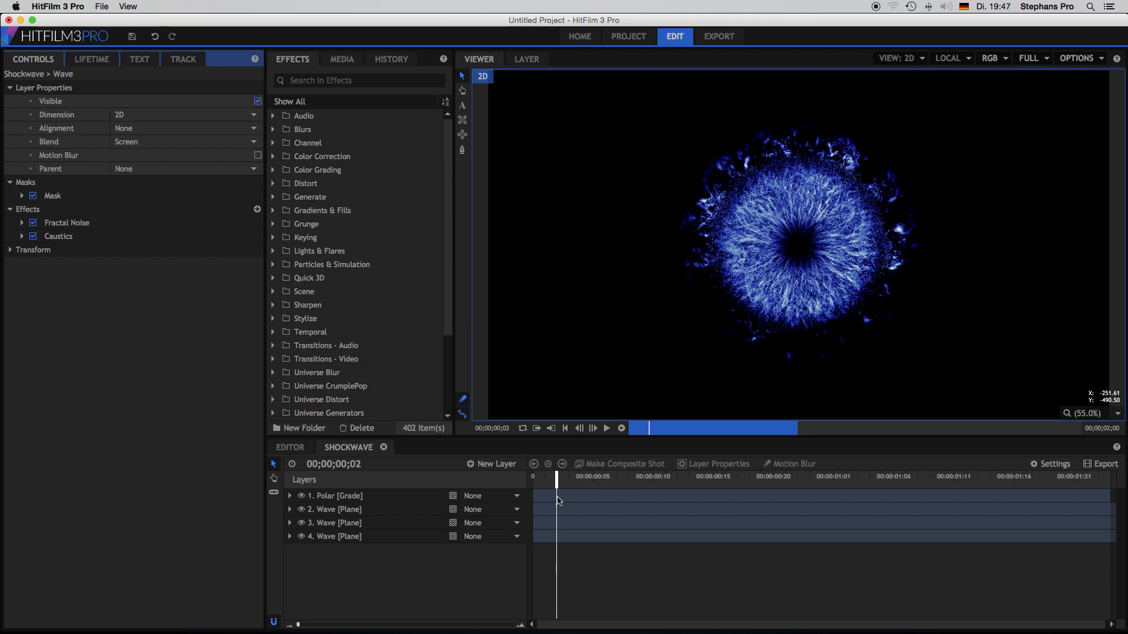
- Export the Shockwave composite shot as a QuickTime video named SW1, using Apple ProRes 422 and no audio
{"action": "left_click_drag", "start_coordinate": [555, 479], "coordinate": [532, 485]}
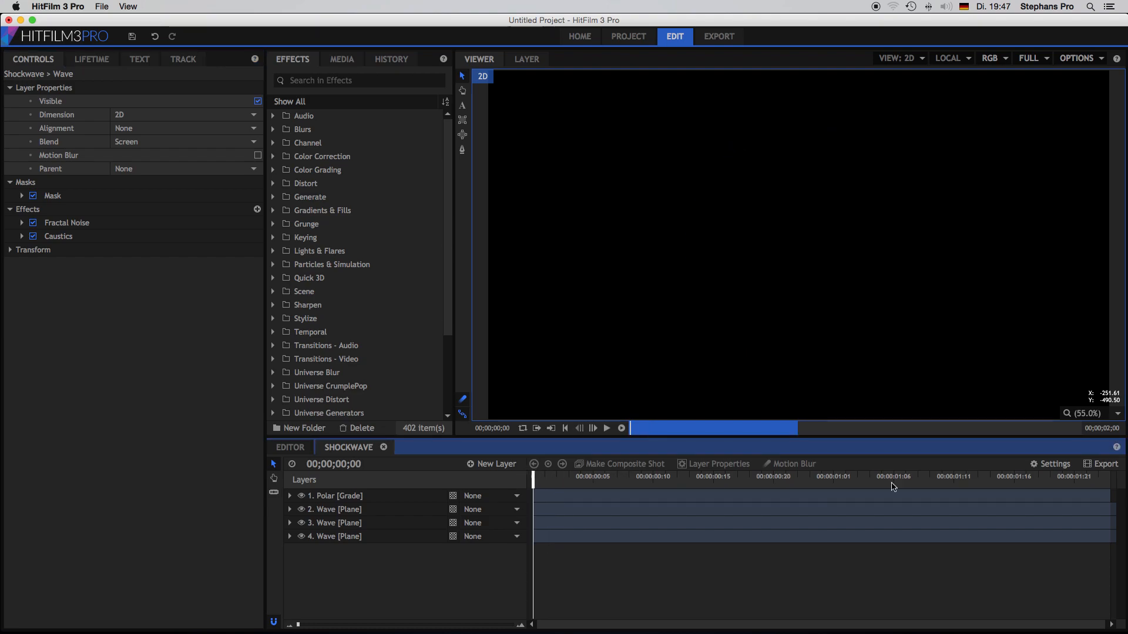
{"action": "left_click", "coordinate": [1097, 467]}
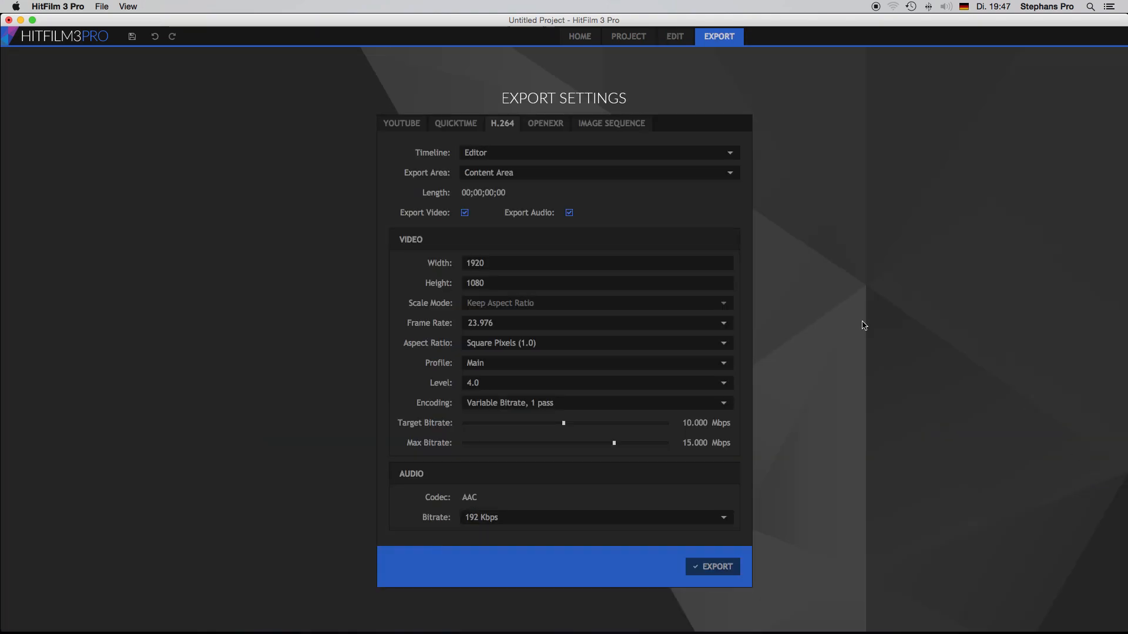
{"action": "left_click", "coordinate": [465, 126]}
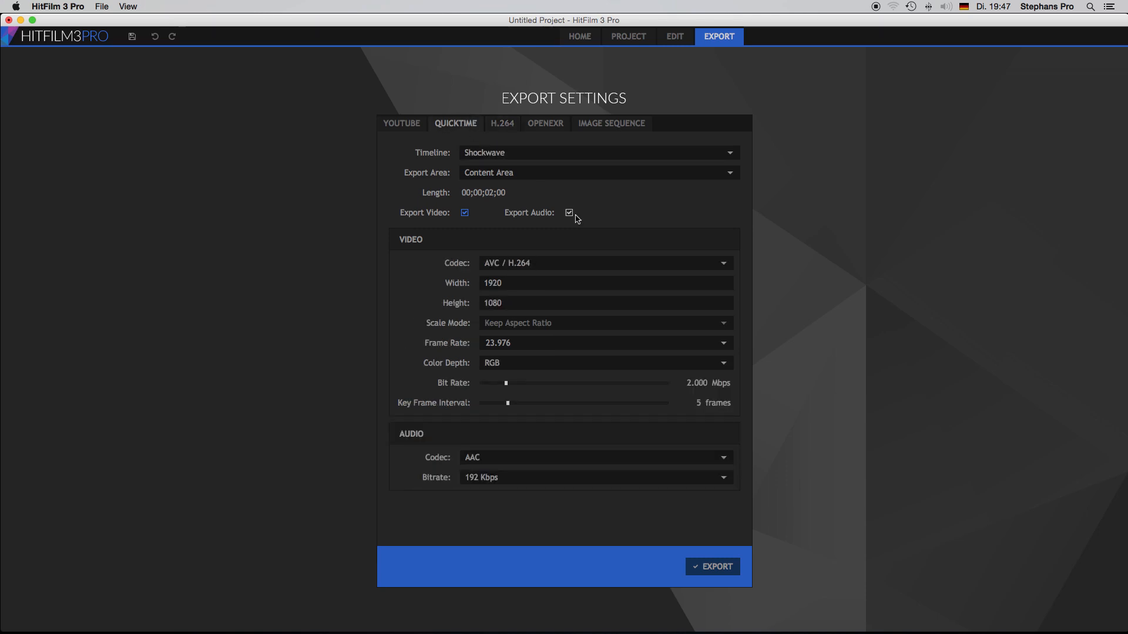
{"action": "left_click", "coordinate": [569, 214]}
{"action": "left_click", "coordinate": [580, 263]}
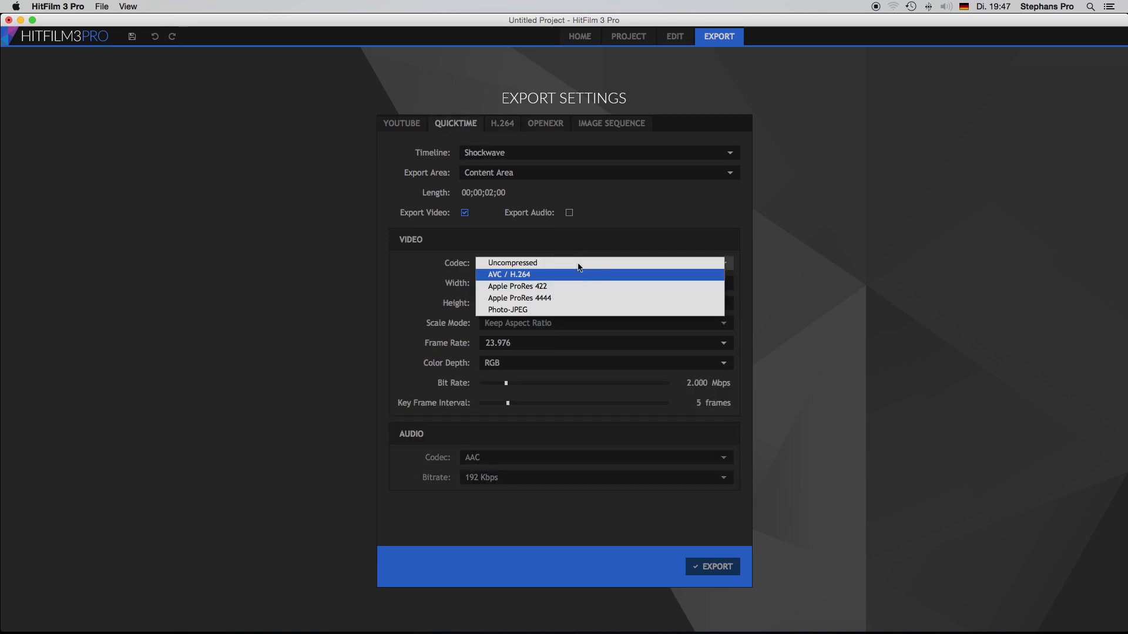
{"action": "left_click", "coordinate": [549, 287]}
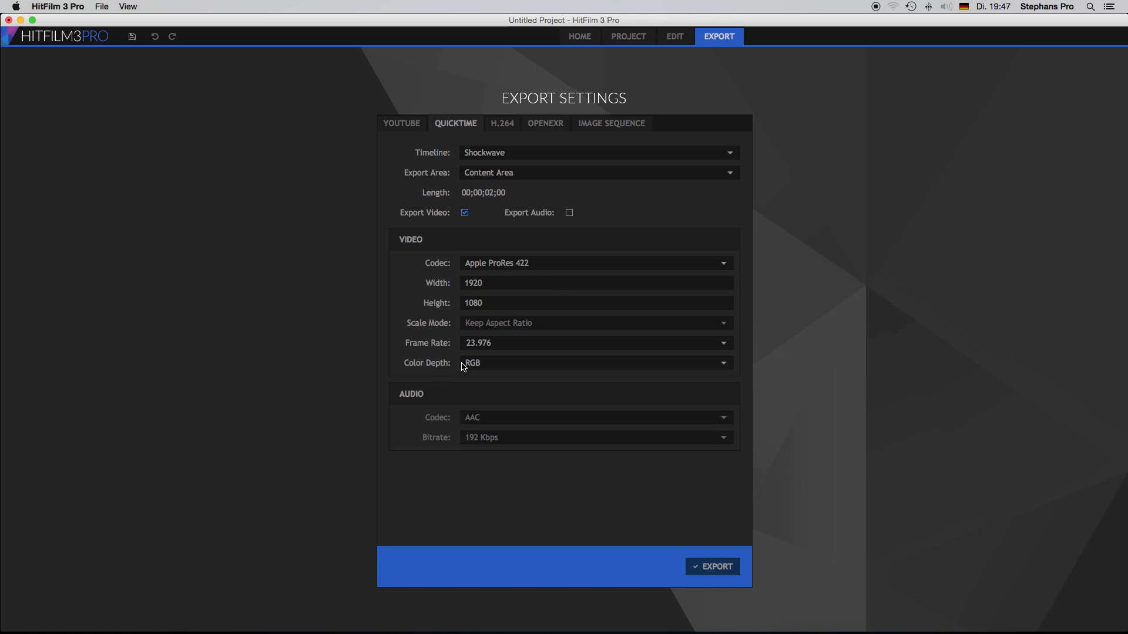
{"action": "left_click", "coordinate": [727, 568]}
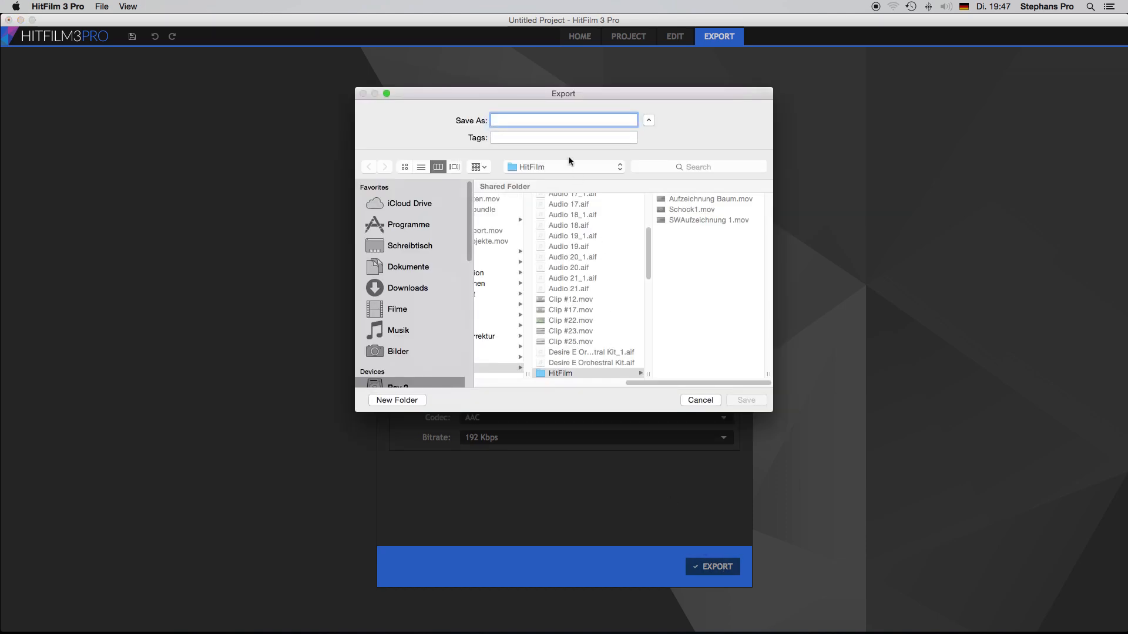
{"action": "type", "text": "S"}
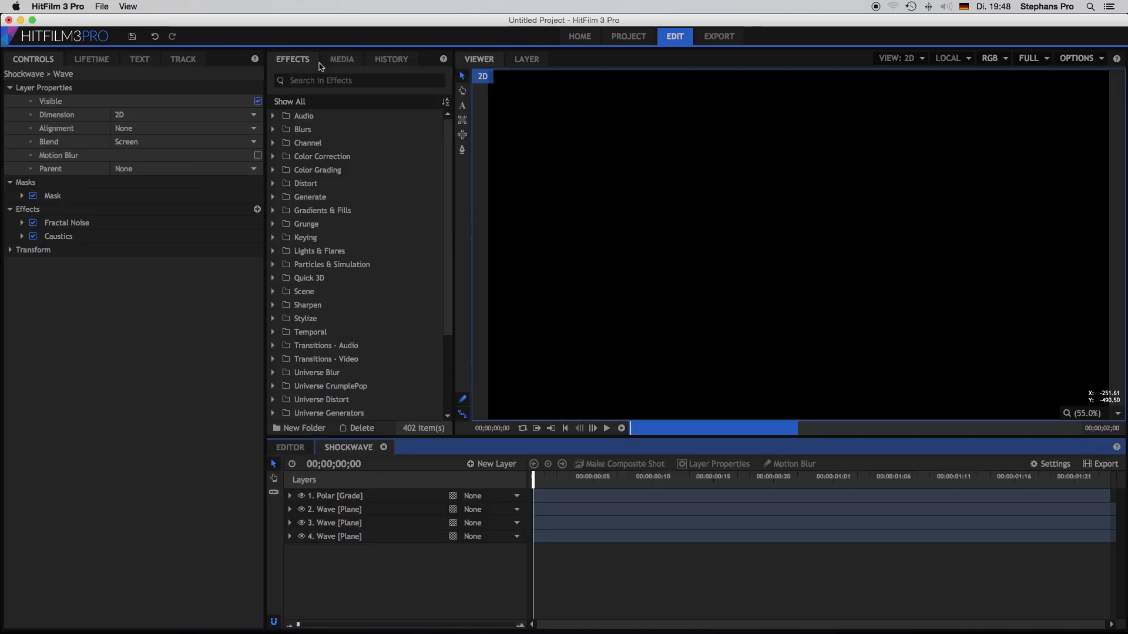
- Import the rendered SW1 .mov from the HitFilm folder into the project media and dismiss the backup notification
{"action": "left_click", "coordinate": [338, 61]}
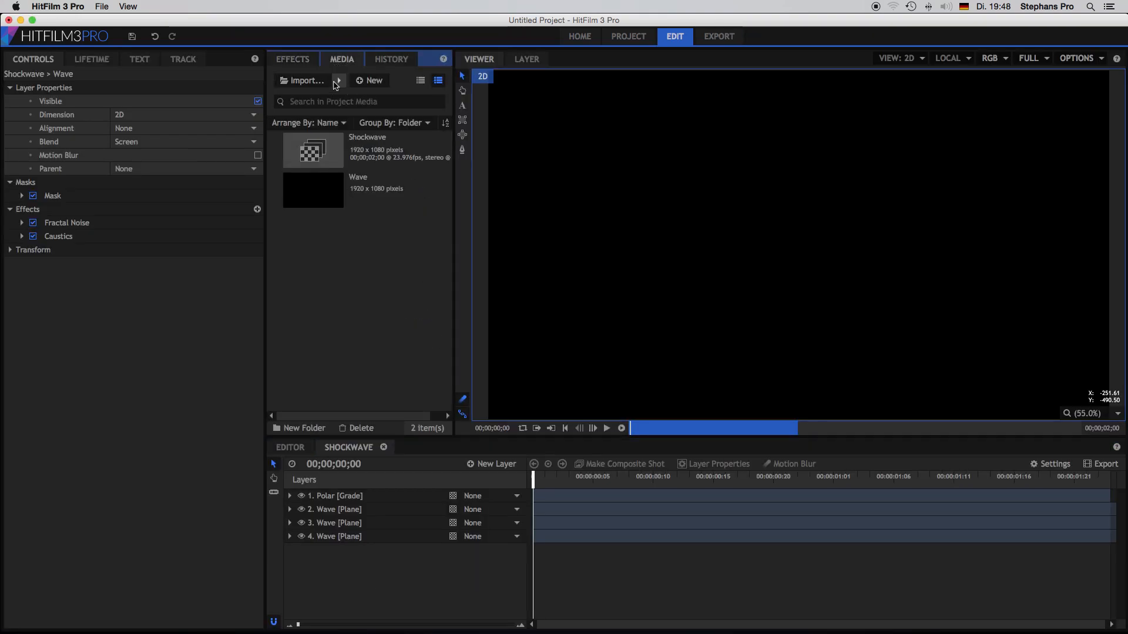
{"action": "left_click", "coordinate": [335, 85]}
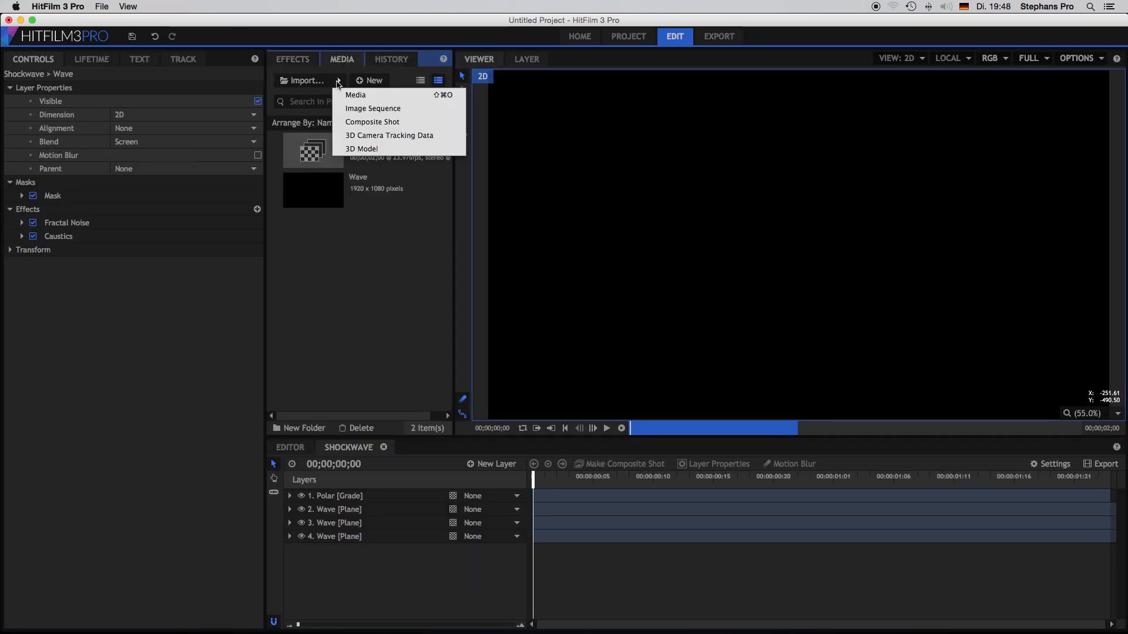
{"action": "left_click", "coordinate": [348, 91]}
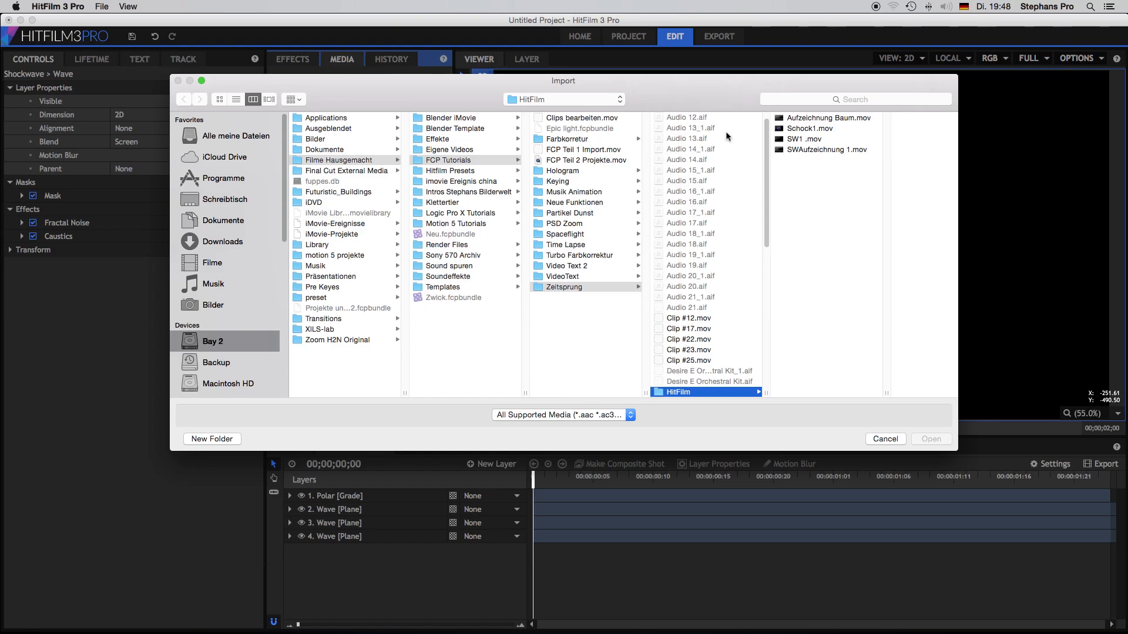
{"action": "double_click", "coordinate": [813, 141]}
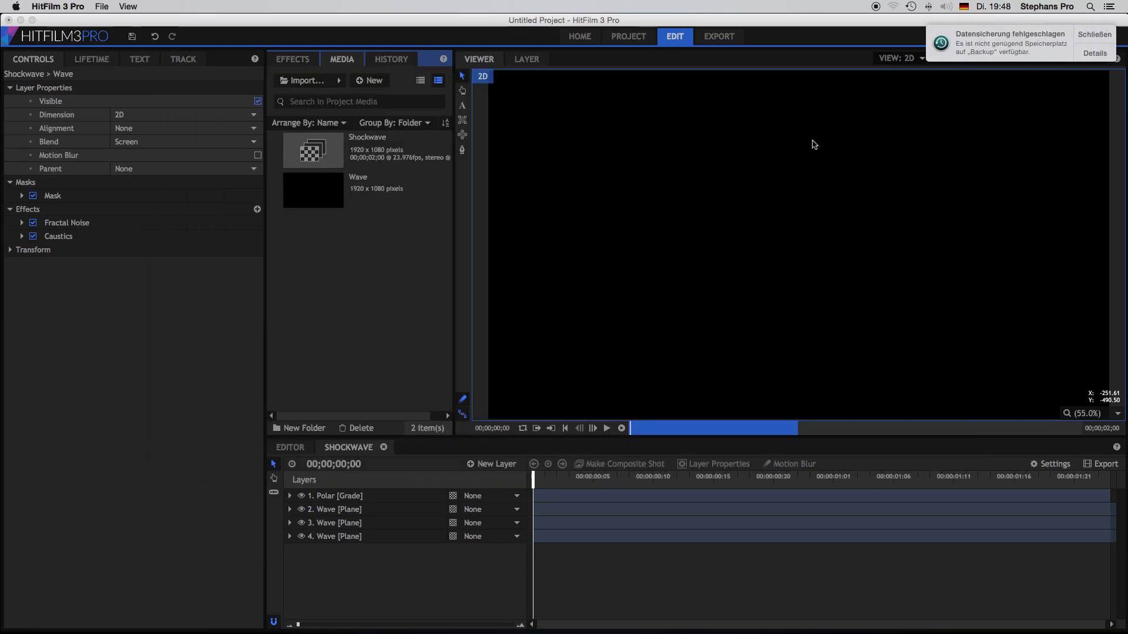
{"action": "left_click", "coordinate": [1100, 34]}
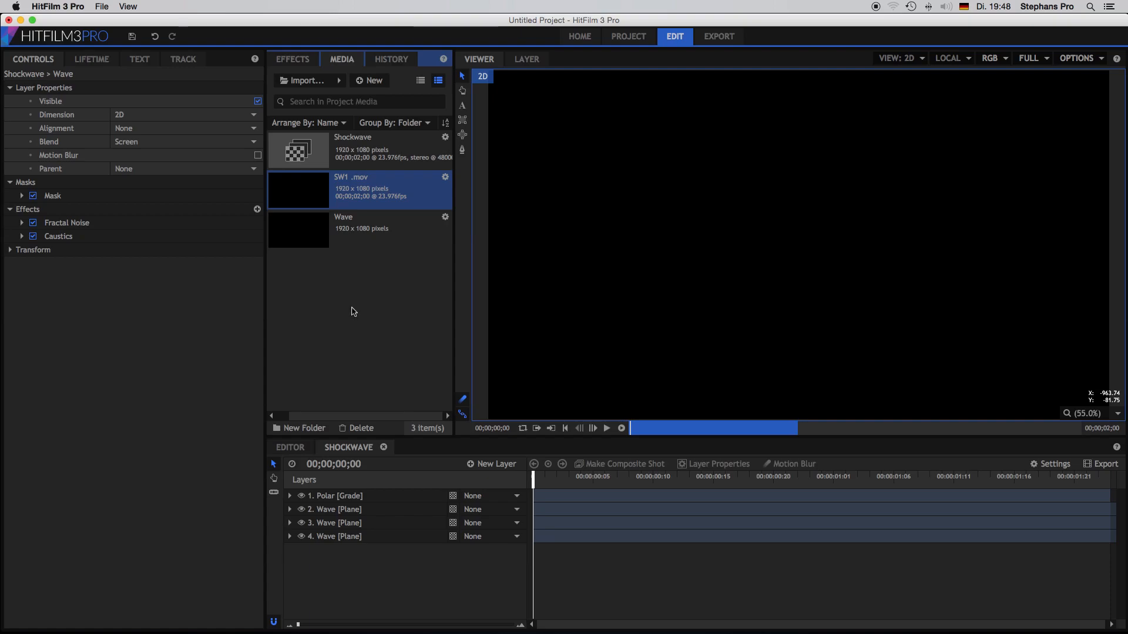
- Make a composite shot from the imported SW1 .mov clip, keeping its proposed name and properties
{"action": "right_click", "coordinate": [392, 183]}
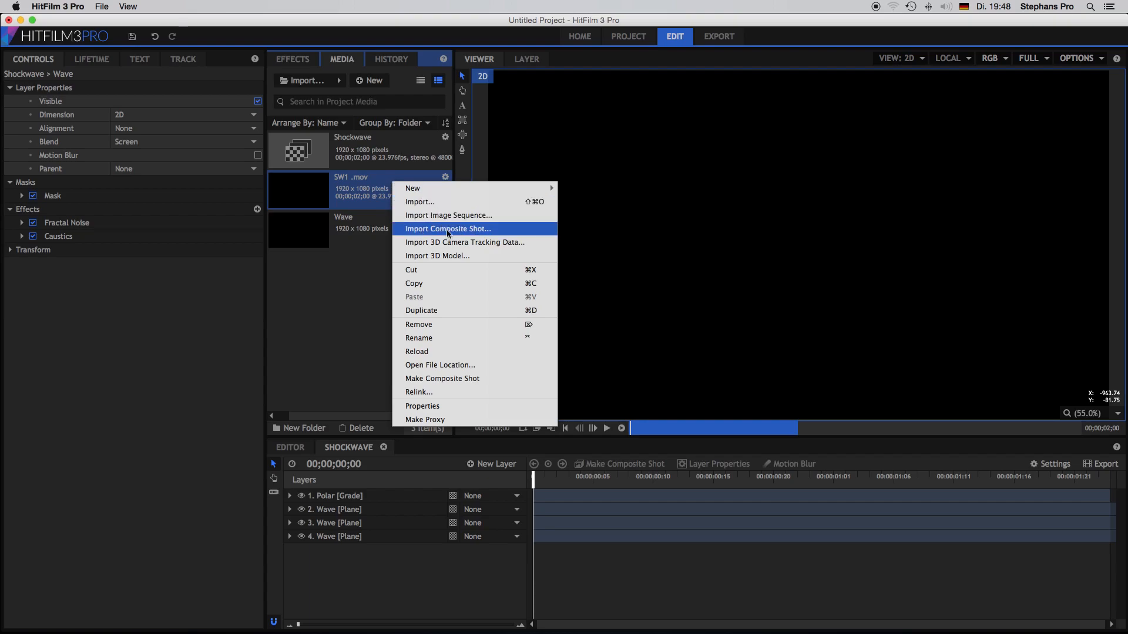
{"action": "left_click", "coordinate": [464, 380]}
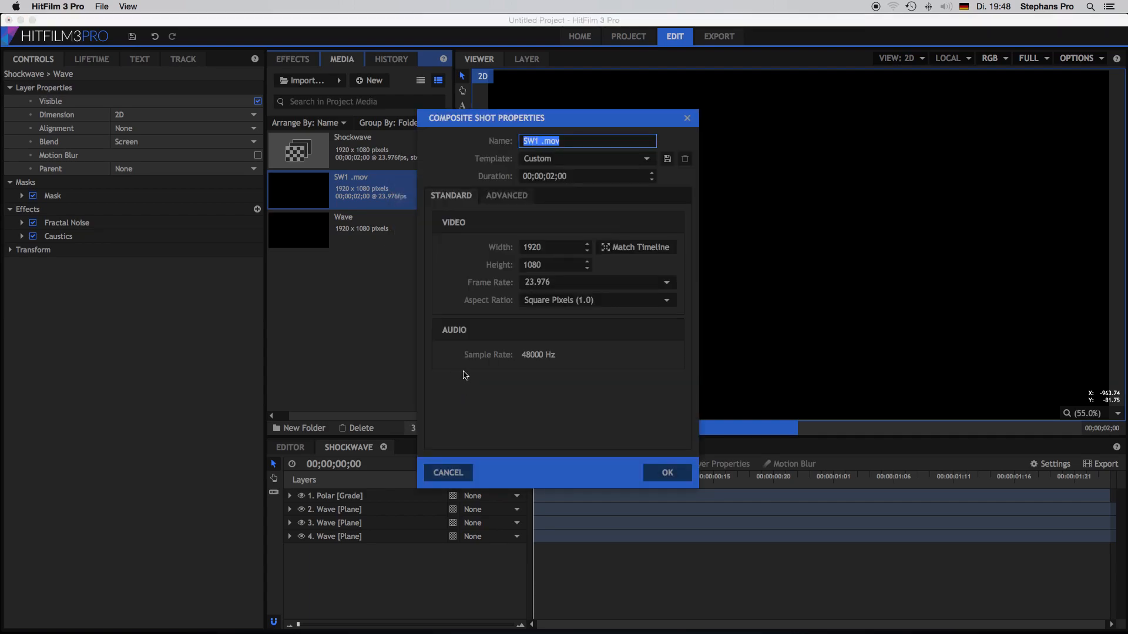
{"action": "left_click", "coordinate": [670, 474]}
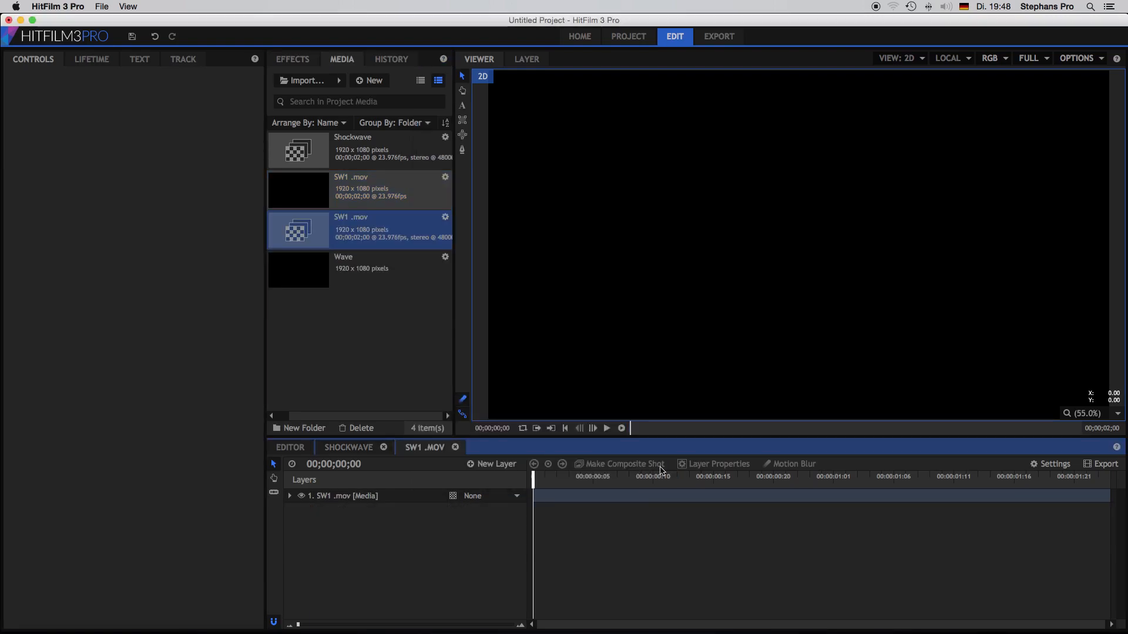
- Find the Unsharpen effect and apply it to the SW1 .mov layer
{"action": "left_click", "coordinate": [304, 59]}
{"action": "left_click", "coordinate": [343, 81]}
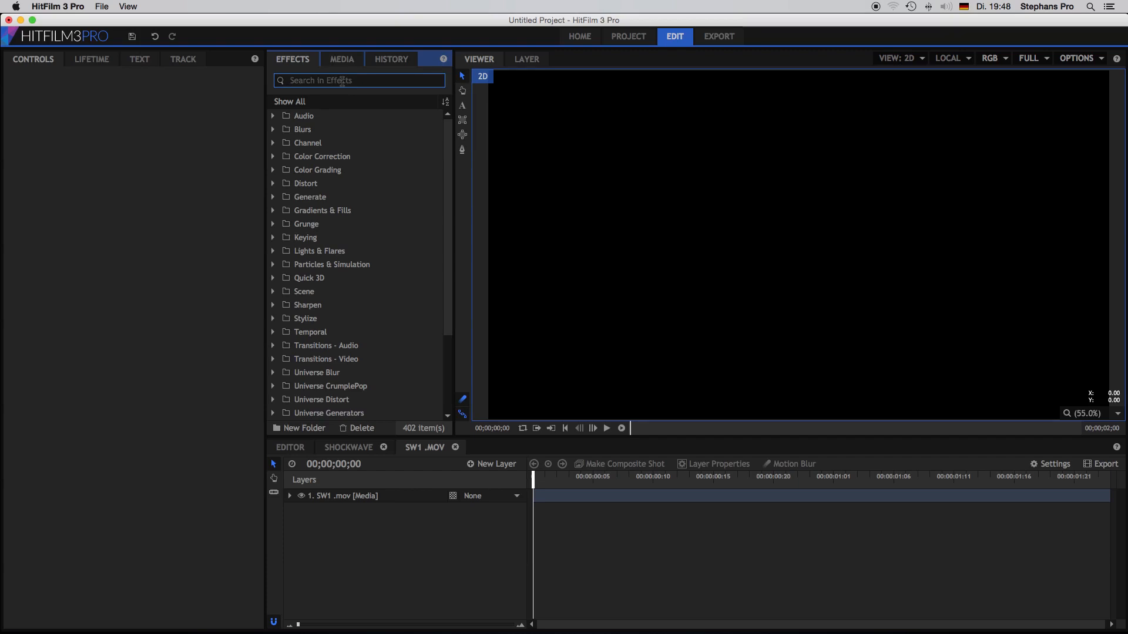
{"action": "type", "text": "unsh"}
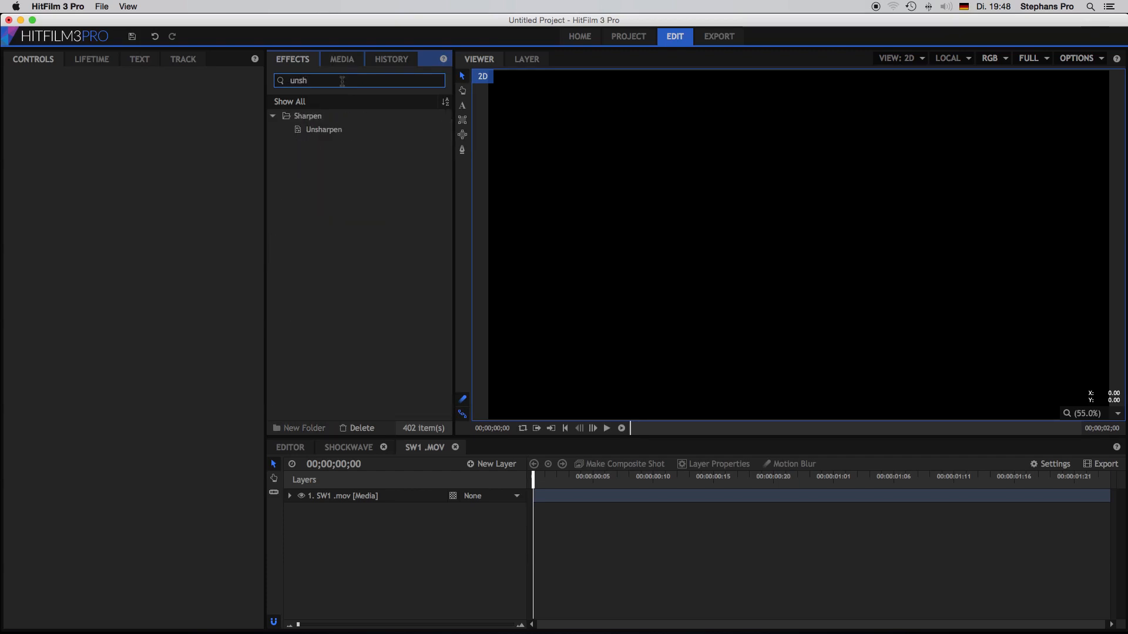
{"action": "left_click_drag", "start_coordinate": [323, 129], "coordinate": [476, 508]}
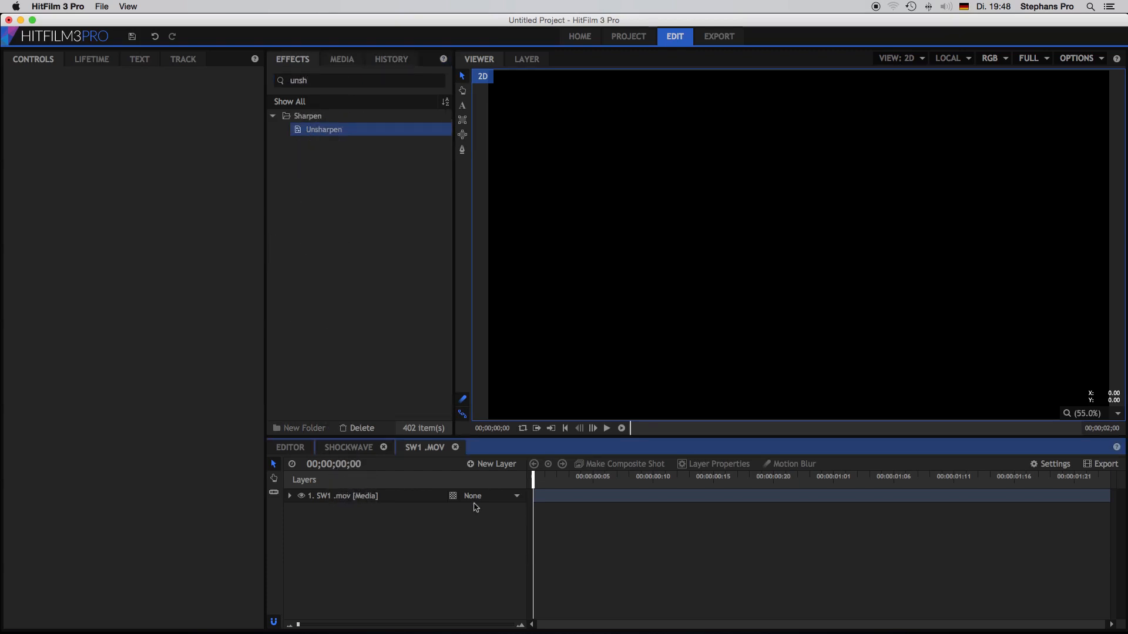
- At frame 2, set Unsharpen on the SW1 layer to radius 195.3 px, amount 1.06 and threshold 0.00
{"action": "left_click_drag", "start_coordinate": [532, 477], "coordinate": [557, 478]}
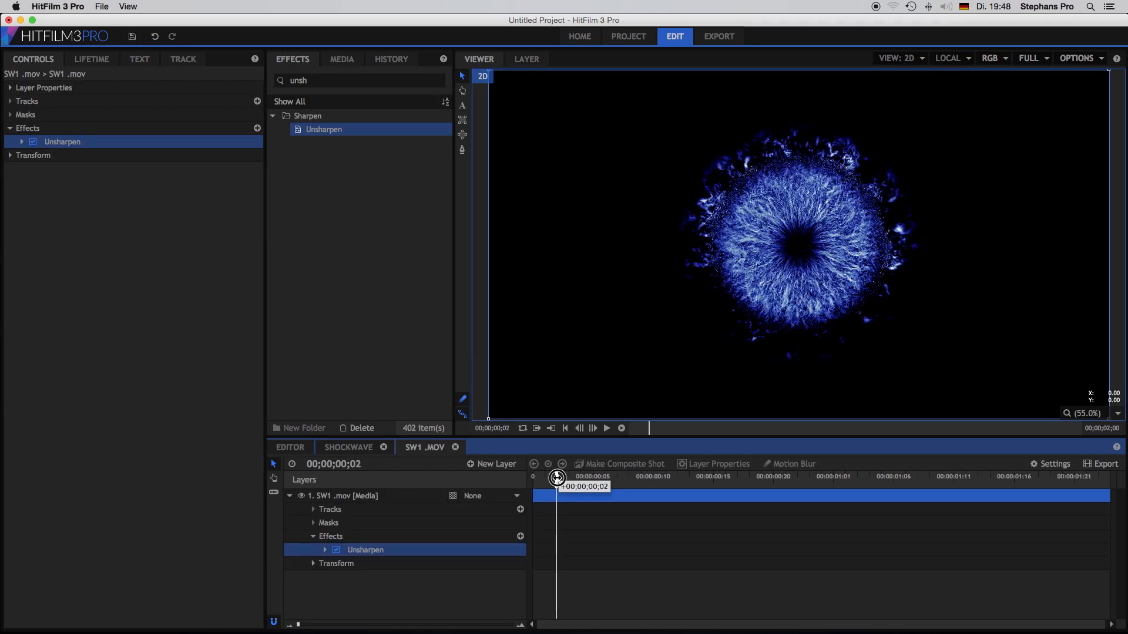
{"action": "left_click", "coordinate": [22, 142]}
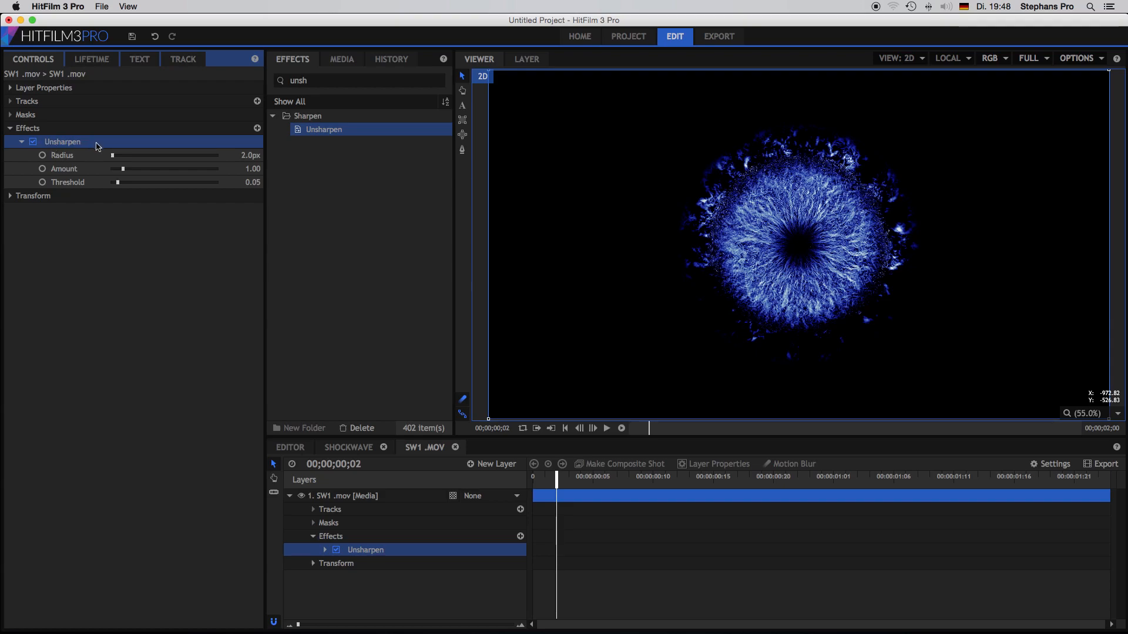
{"action": "mouse_move", "coordinate": [112, 155]}
{"action": "left_mouse_down"}
{"action": "mouse_move", "coordinate": [145, 169]}
{"action": "mouse_move", "coordinate": [118, 169]}
{"action": "mouse_move", "coordinate": [115, 156]}
{"action": "mouse_move", "coordinate": [149, 159]}
{"action": "mouse_move", "coordinate": [124, 156]}
{"action": "mouse_move", "coordinate": [132, 159]}
{"action": "left_mouse_up"}
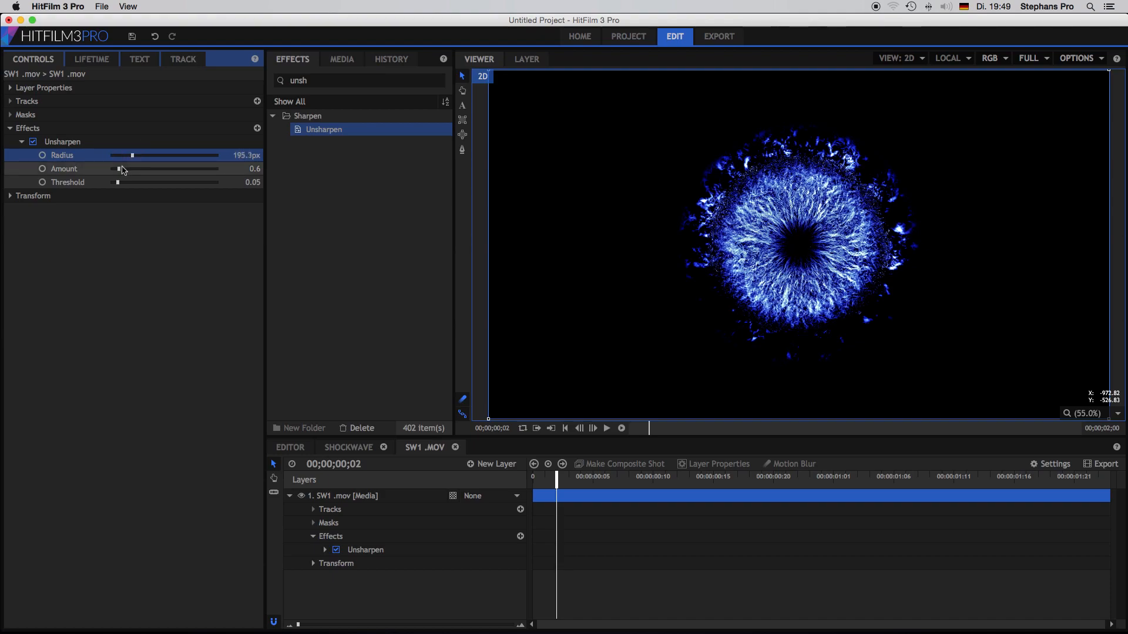
{"action": "left_click", "coordinate": [253, 170]}
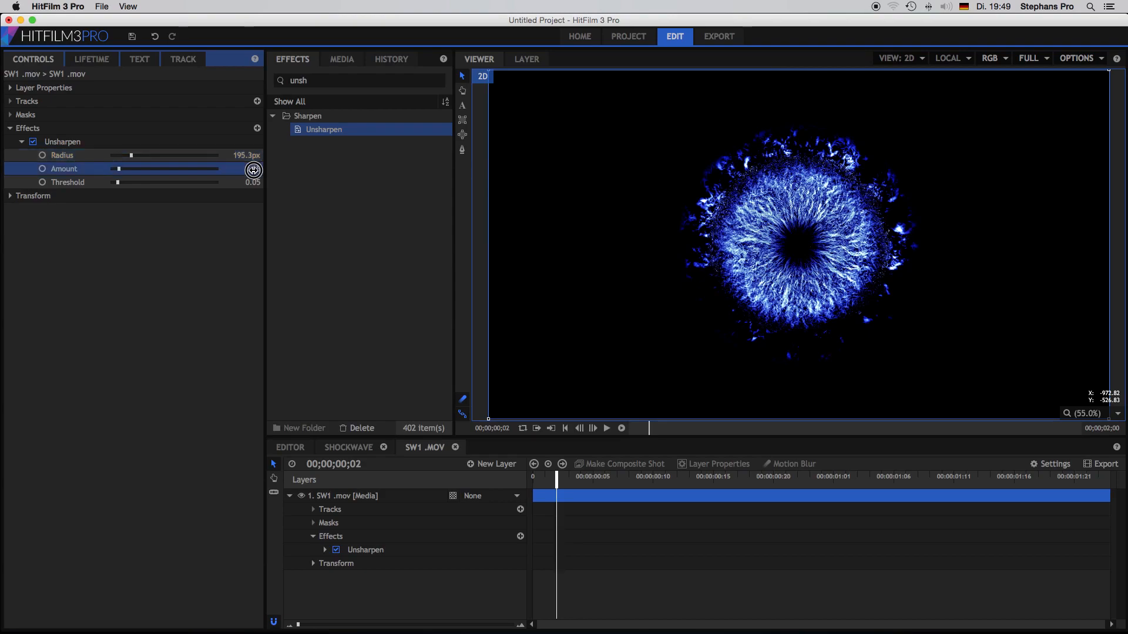
- Duplicate the sharpened SW1 layer and set the blend mode of both copies to Screen
{"action": "left_click", "coordinate": [354, 497]}
{"action": "key", "text": "super+d"}
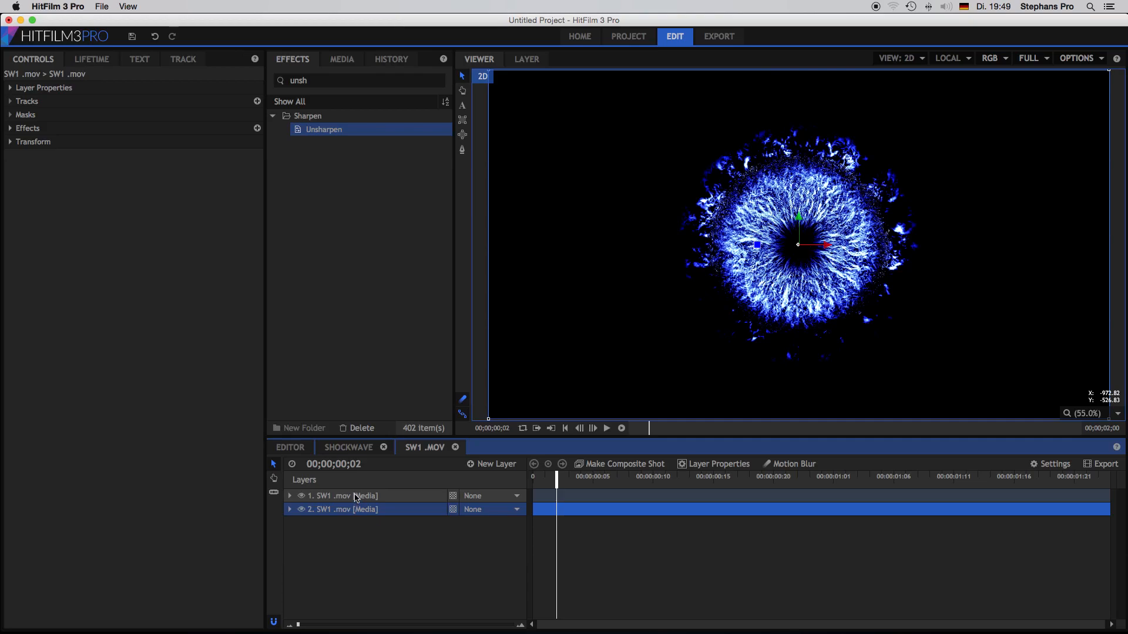
{"action": "right_click", "coordinate": [395, 510]}
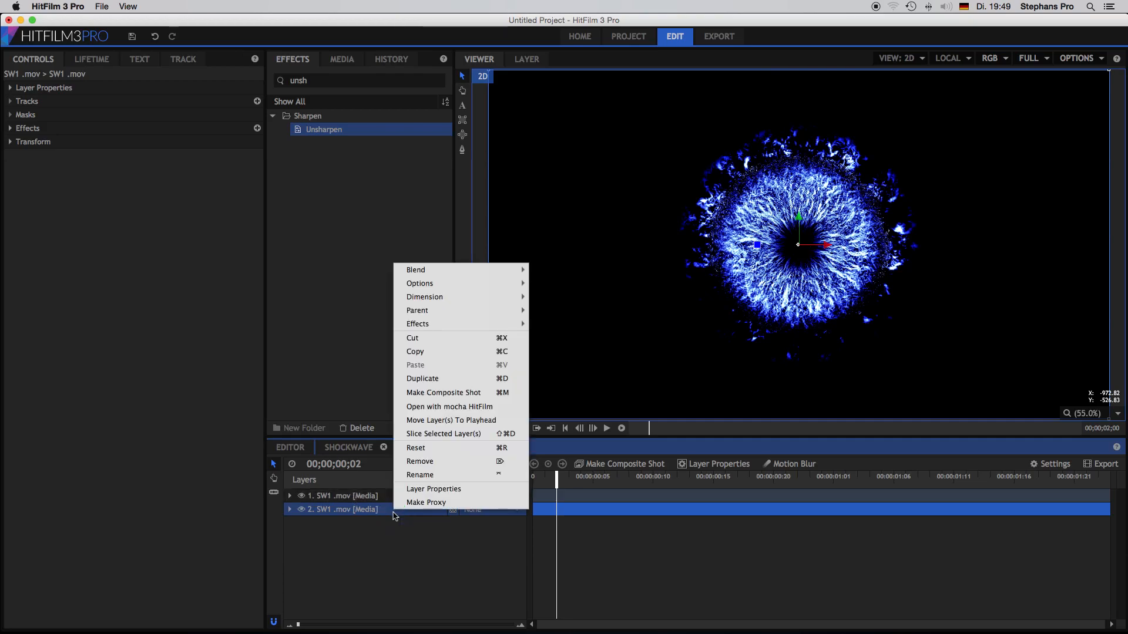
{"action": "mouse_move", "coordinate": [480, 311]}
{"action": "mouse_move", "coordinate": [486, 276]}
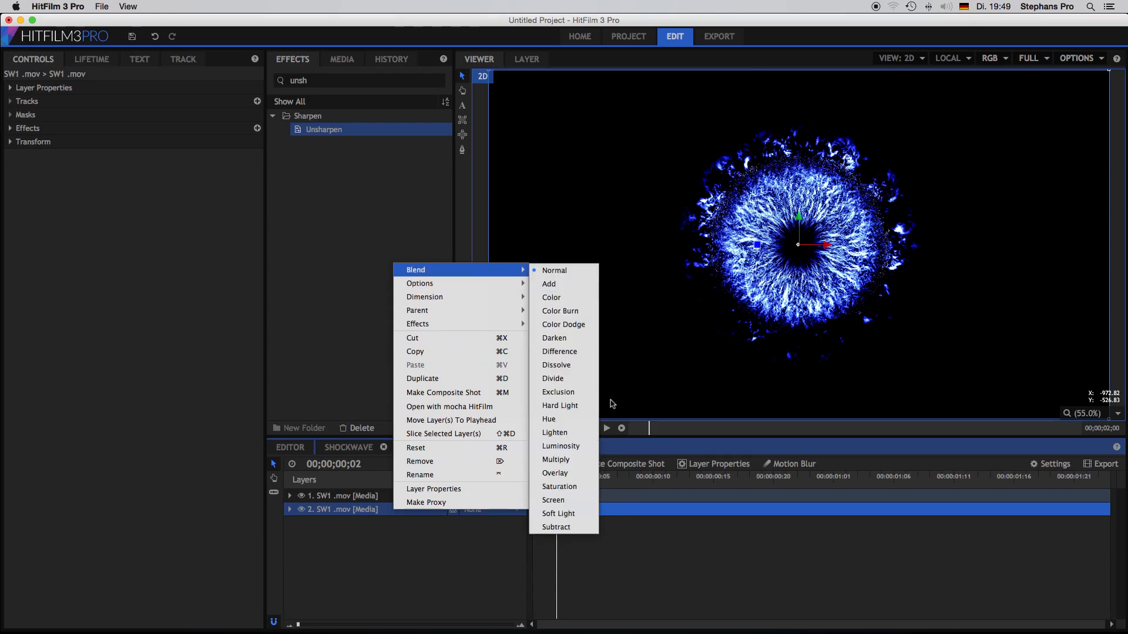
{"action": "left_click", "coordinate": [558, 500]}
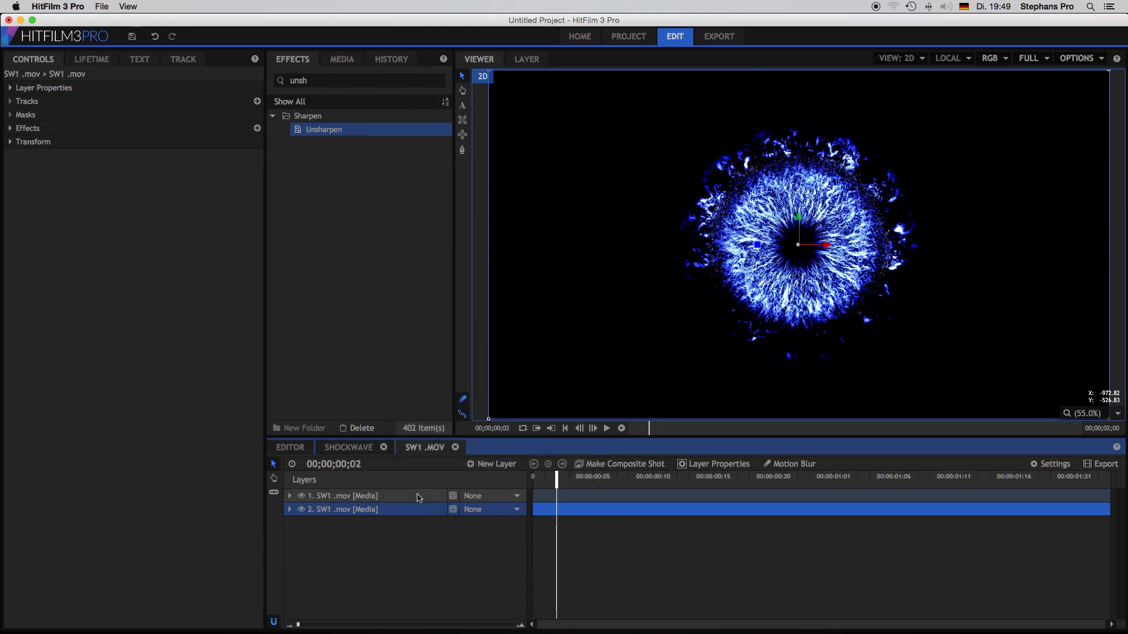
{"action": "right_click", "coordinate": [419, 498]}
{"action": "mouse_move", "coordinate": [532, 266]}
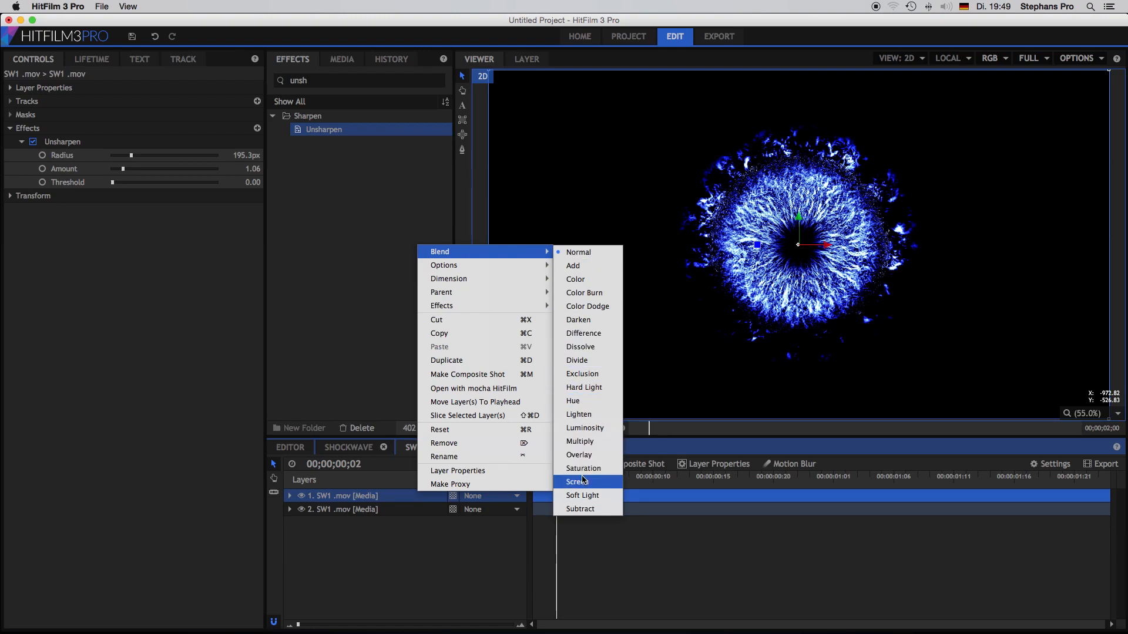
{"action": "left_click", "coordinate": [582, 482]}
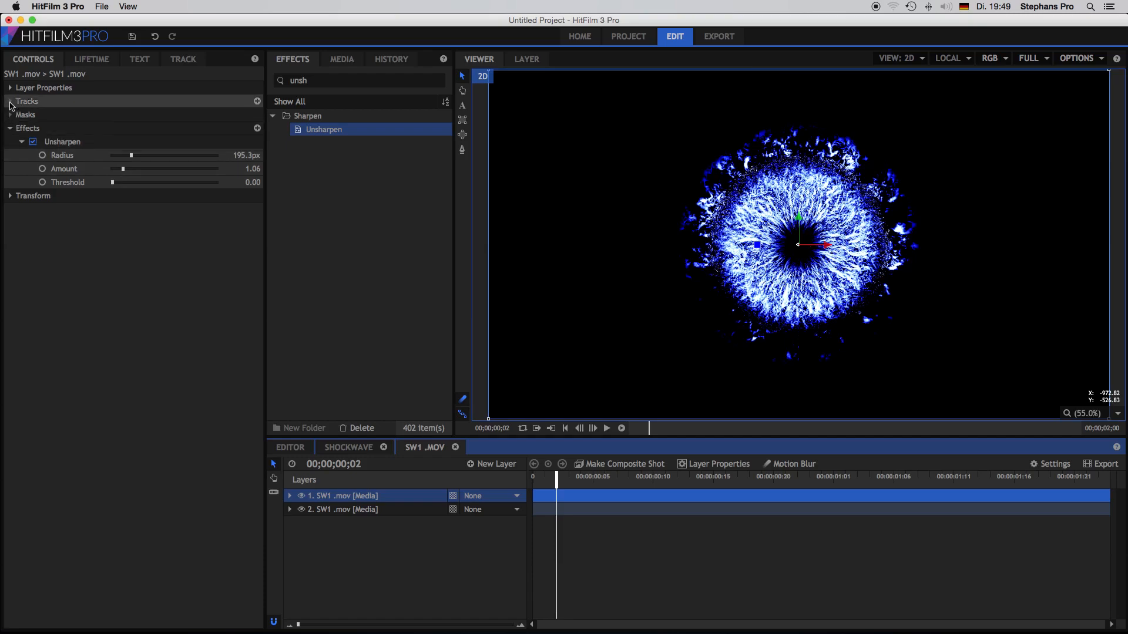
- Rotate the top SW1 layer by 25° and scale it down to 38%, checking playback from the start
{"action": "left_click", "coordinate": [10, 196]}
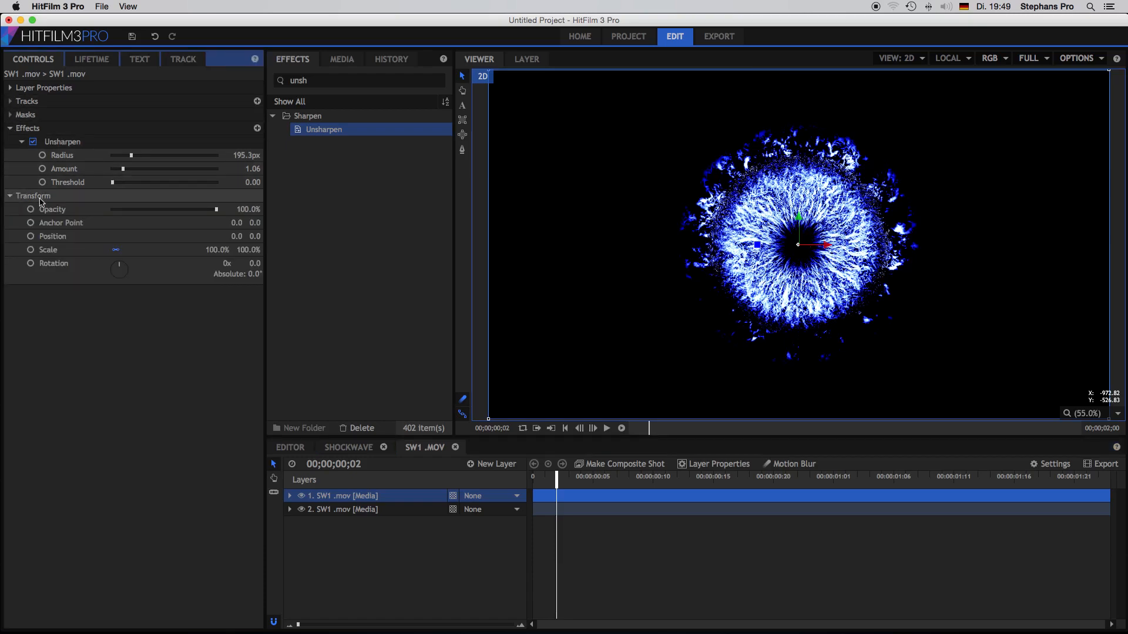
{"action": "left_click_drag", "start_coordinate": [248, 250], "coordinate": [253, 263]}
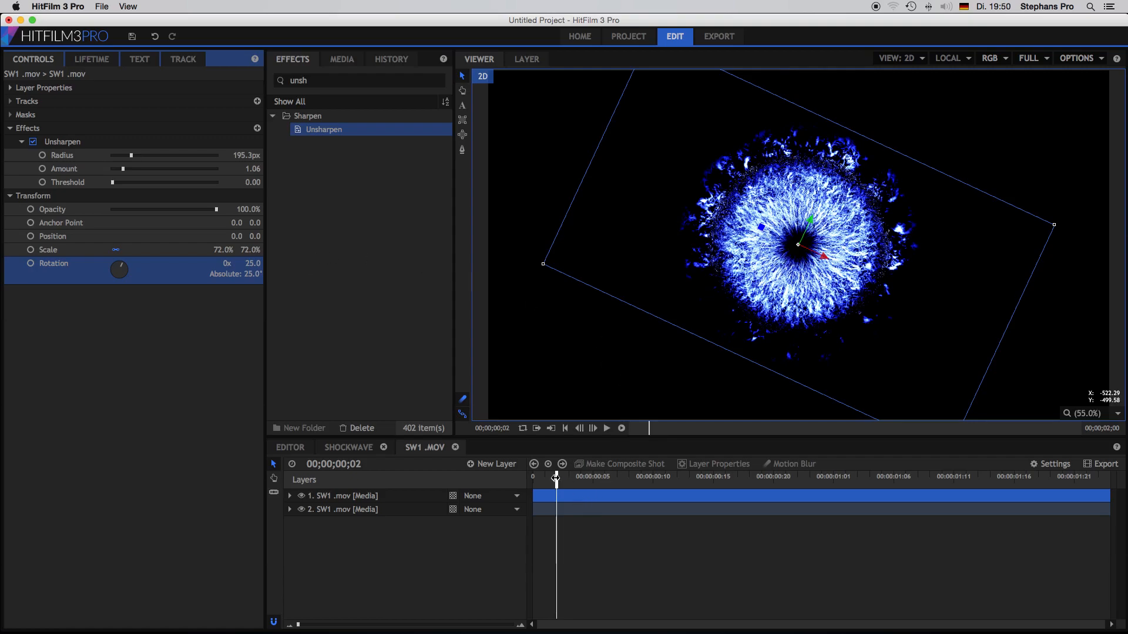
{"action": "left_click_drag", "start_coordinate": [556, 478], "coordinate": [531, 476]}
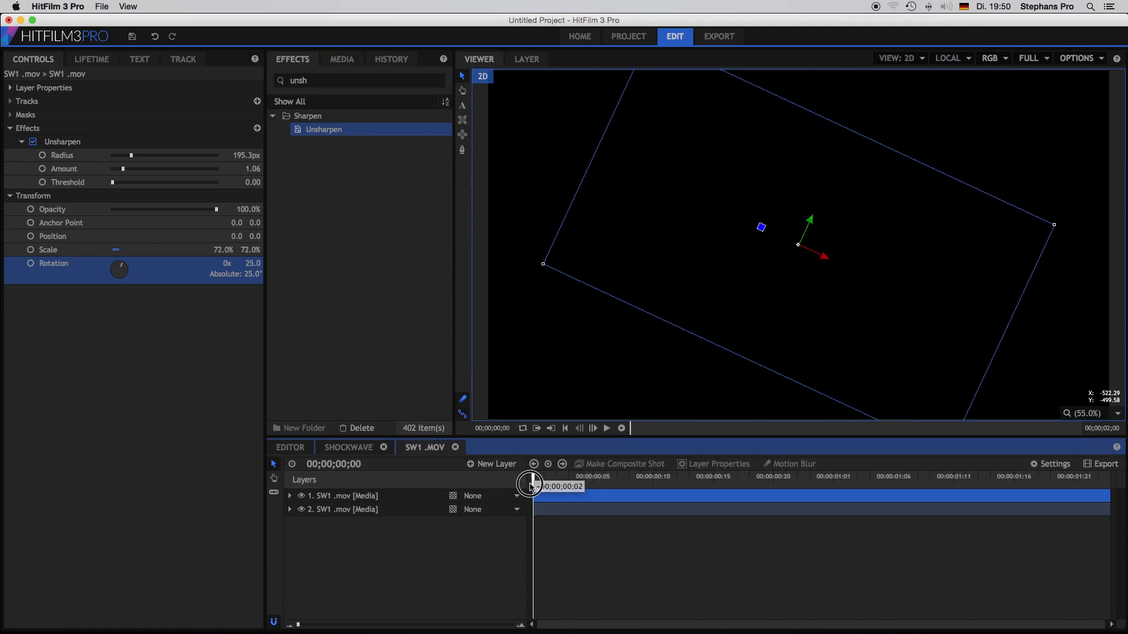
{"action": "left_click", "coordinate": [621, 429]}
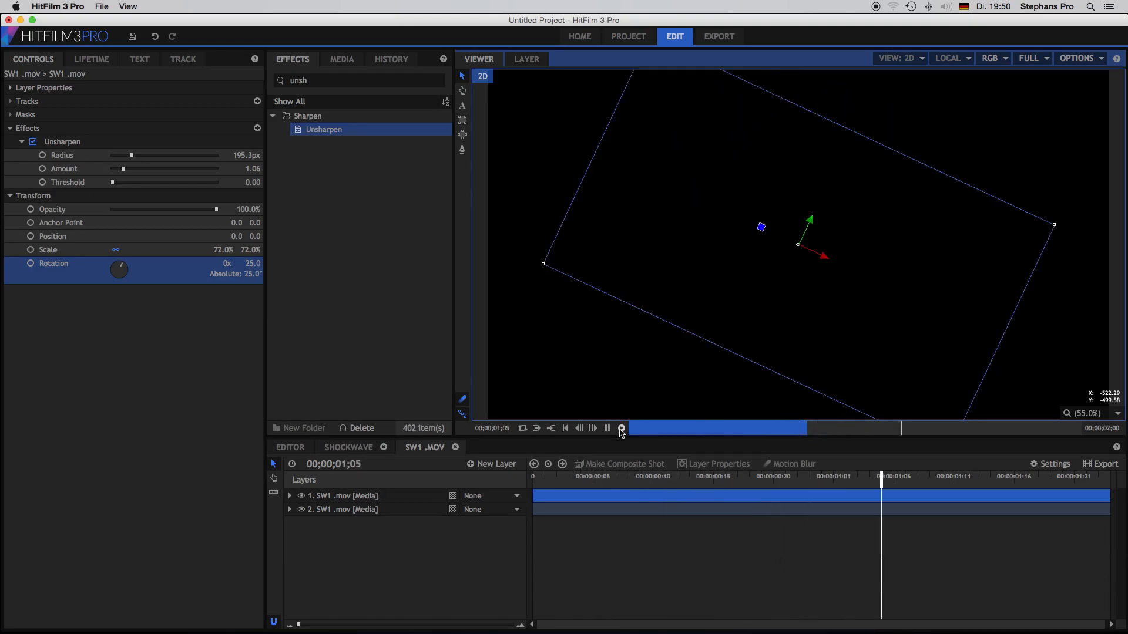
{"action": "left_click", "coordinate": [565, 428]}
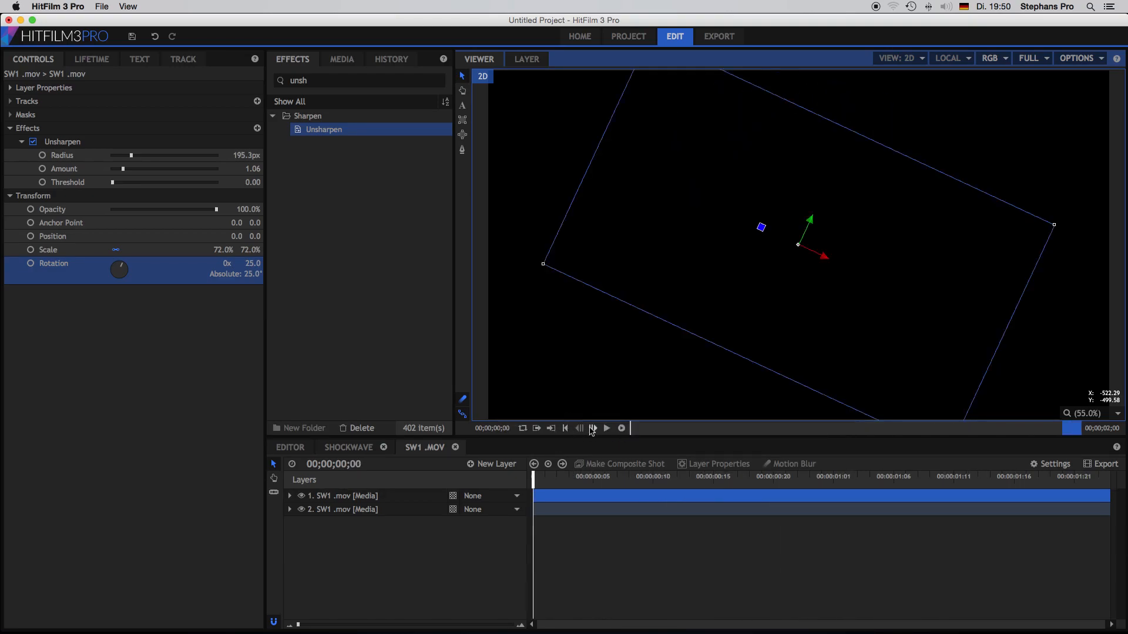
{"action": "left_click", "coordinate": [608, 429]}
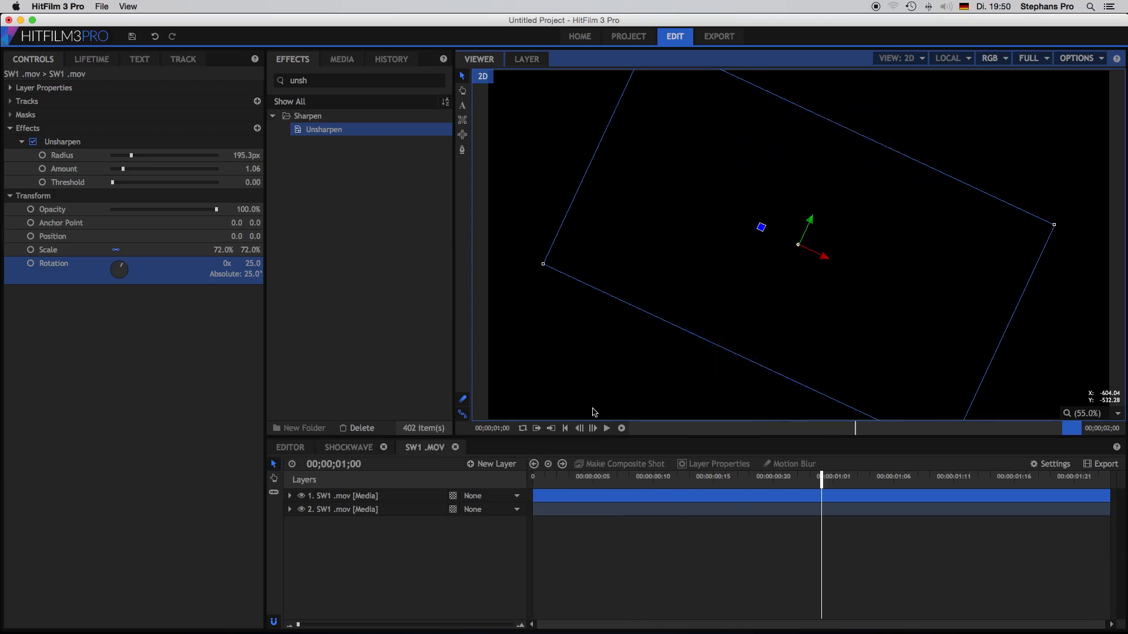
{"action": "left_click_drag", "start_coordinate": [245, 249], "coordinate": [247, 250]}
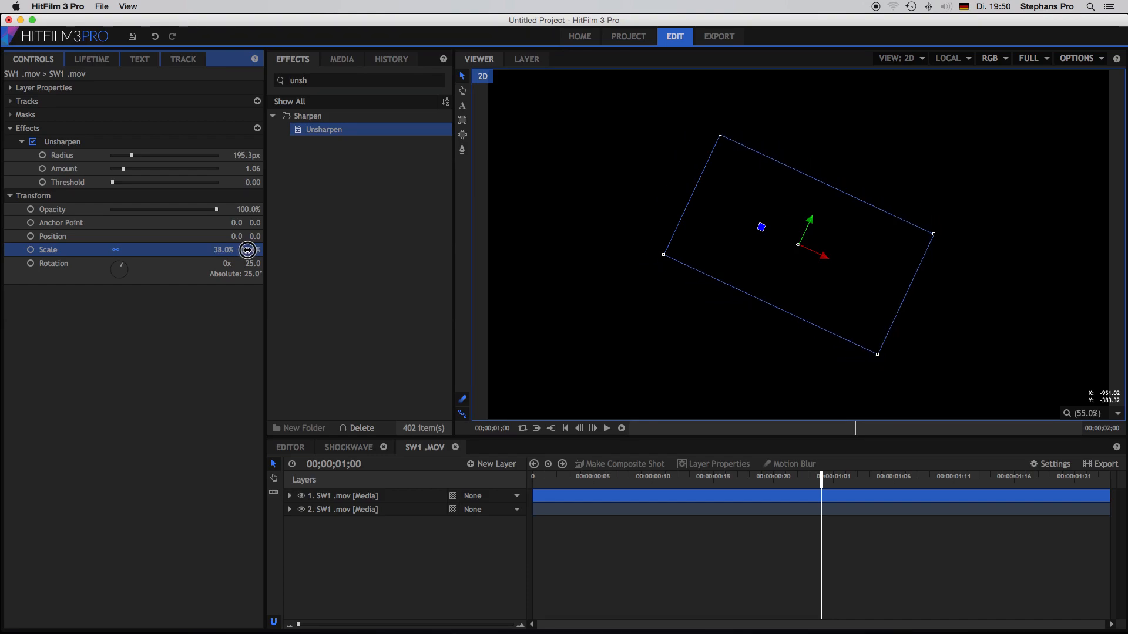
{"action": "left_click", "coordinate": [583, 482]}
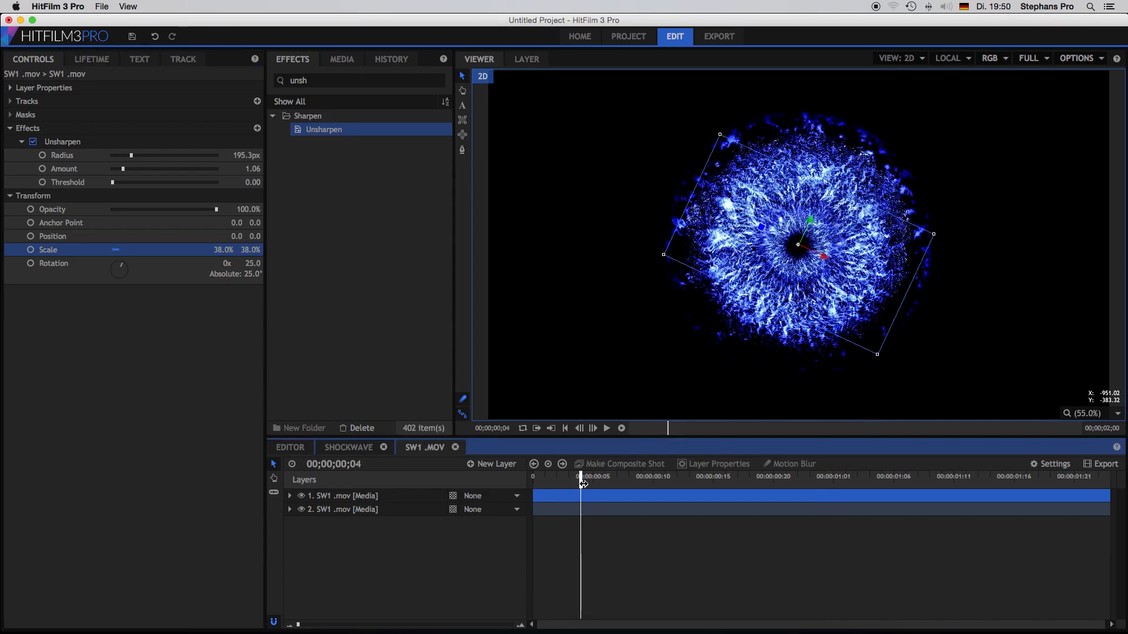
- Duplicate the bottom SW1 layer, then scale the middle layer to 152% and rotate it 34°, checking frame 2
{"action": "left_click", "coordinate": [329, 511]}
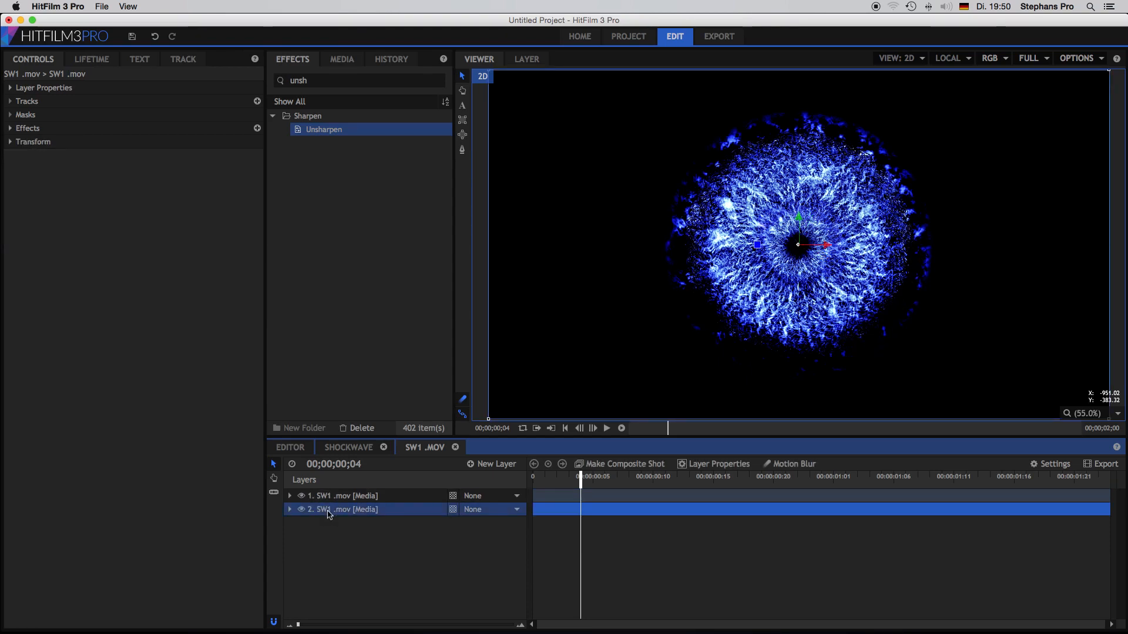
{"action": "key", "text": "super+d"}
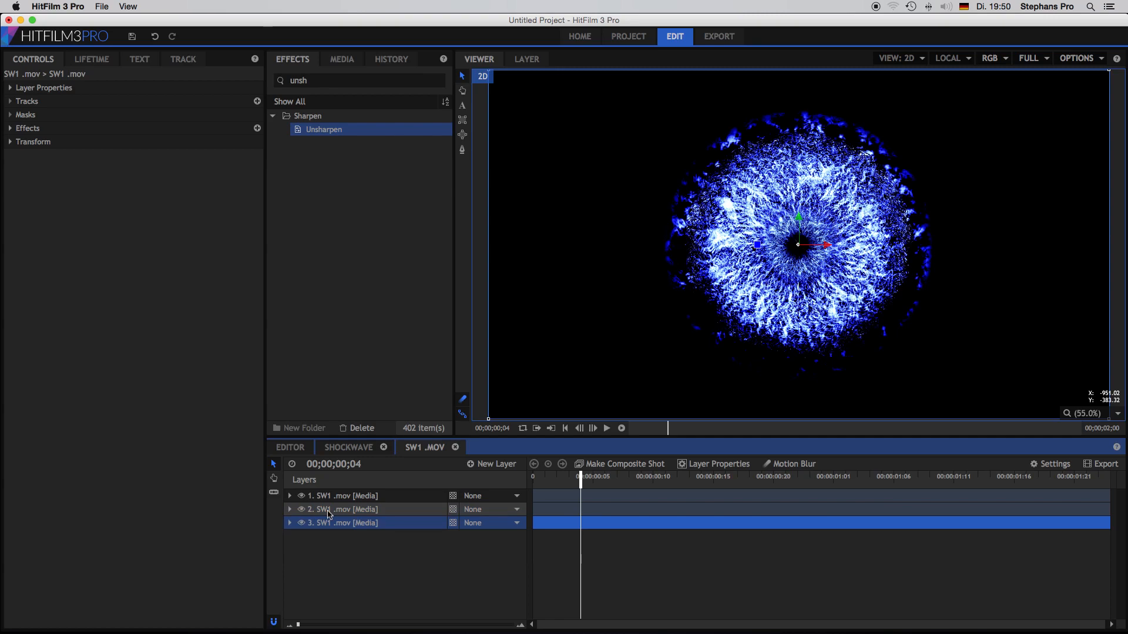
{"action": "left_click", "coordinate": [340, 511]}
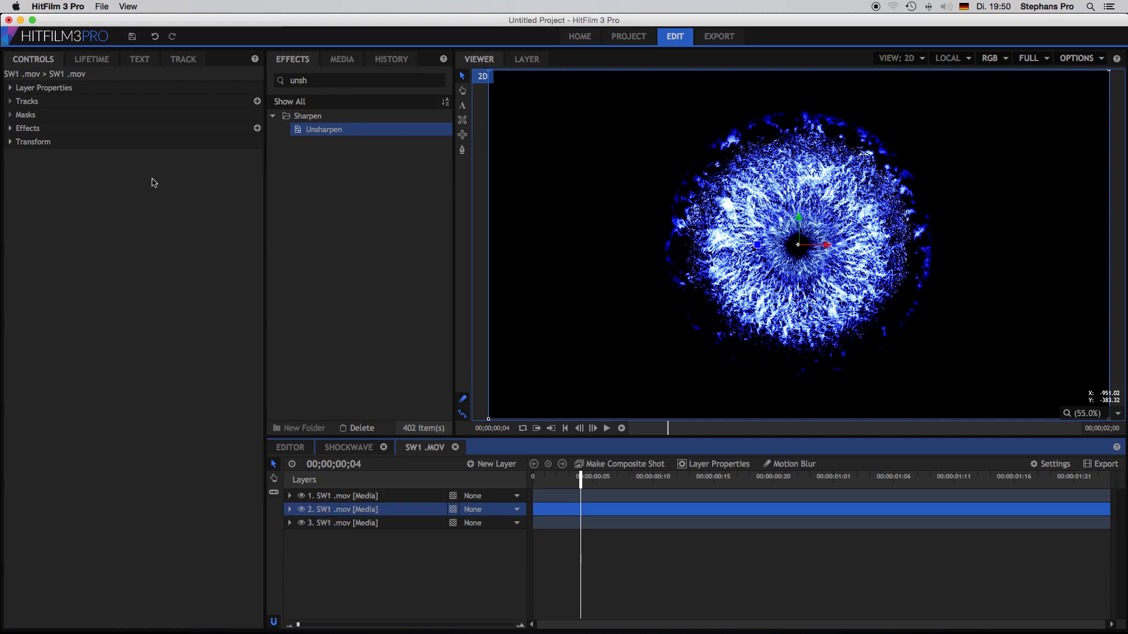
{"action": "left_click", "coordinate": [36, 142]}
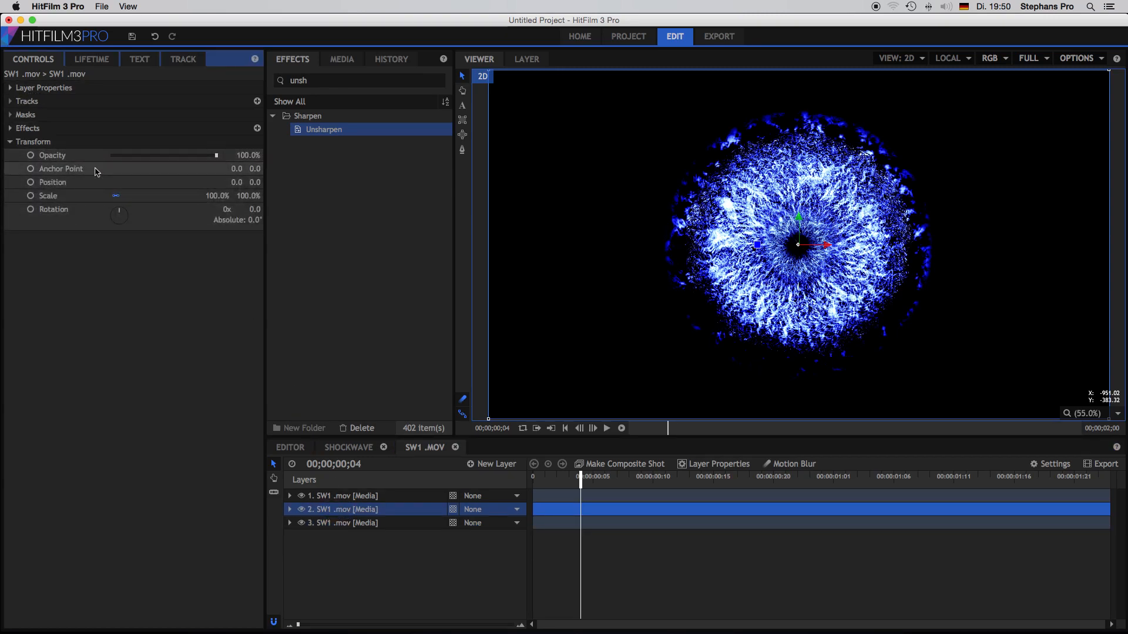
{"action": "left_click_drag", "start_coordinate": [246, 194], "coordinate": [253, 209]}
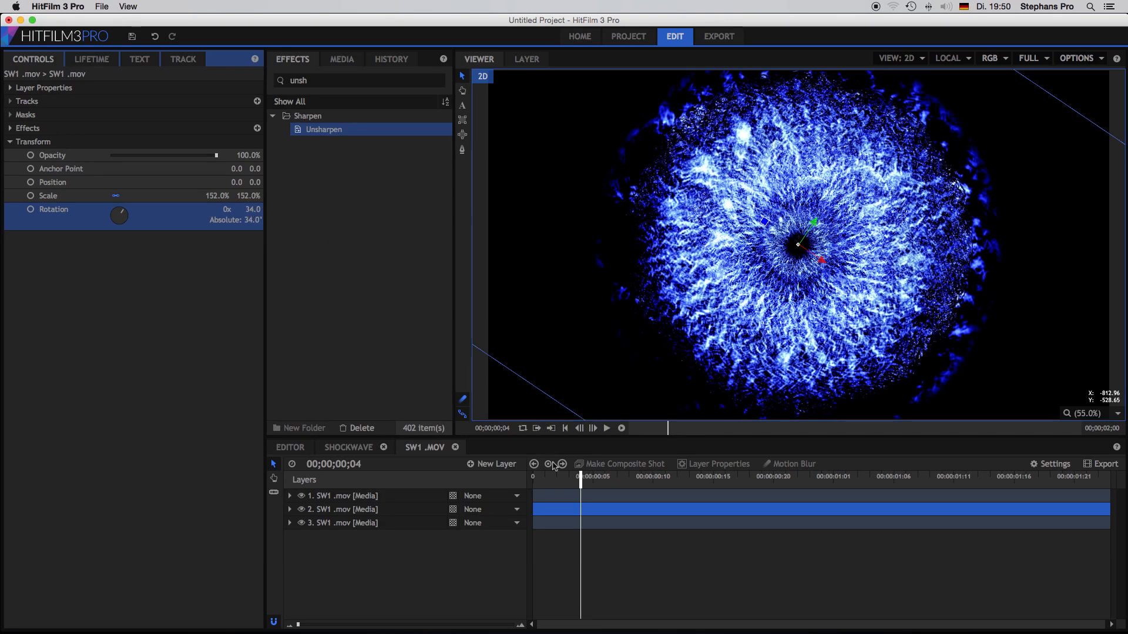
{"action": "left_click", "coordinate": [582, 479]}
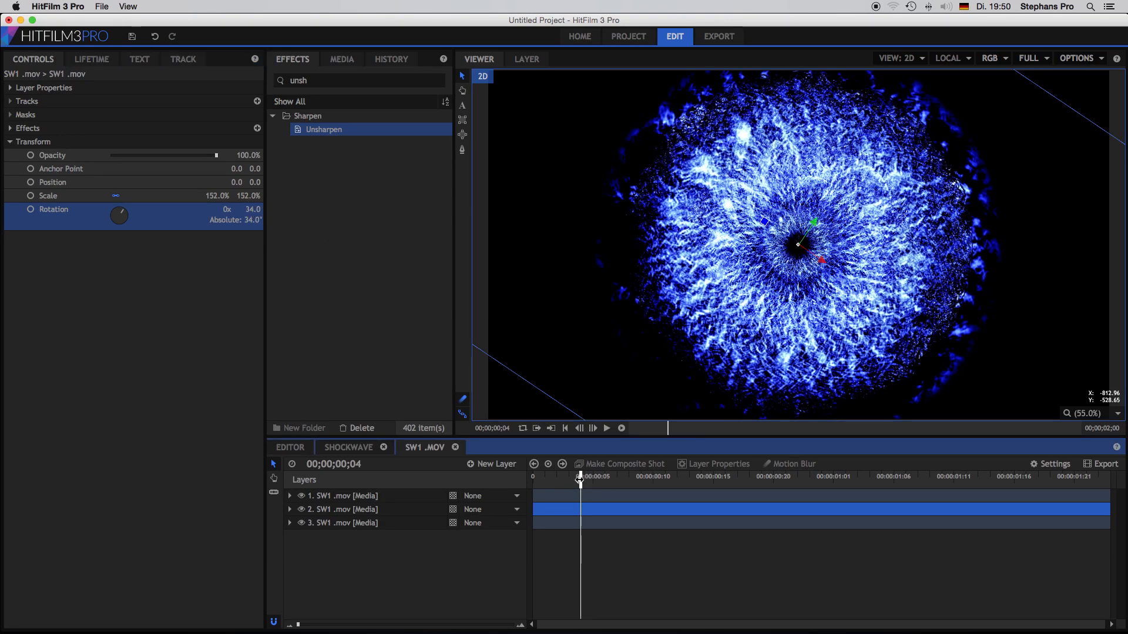
{"action": "left_click_drag", "start_coordinate": [581, 480], "coordinate": [557, 481]}
- Find the Bulge distortion effect and apply it to the top SW1 layer
{"action": "double_click", "coordinate": [333, 80]}
{"action": "type", "text": "b"}
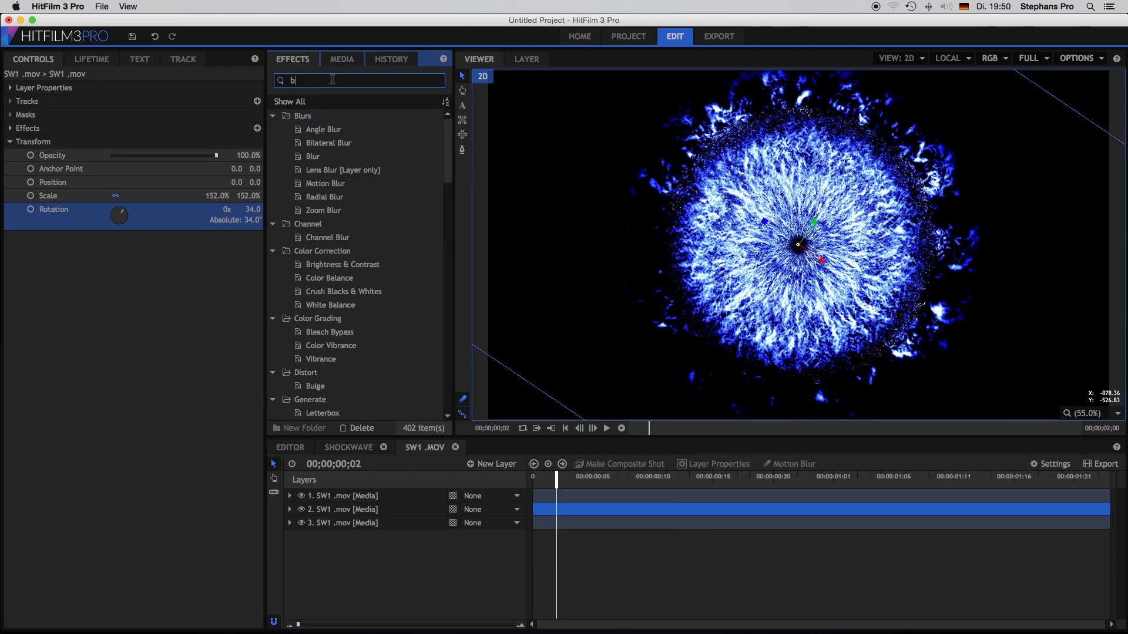
{"action": "type", "text": "ulg"}
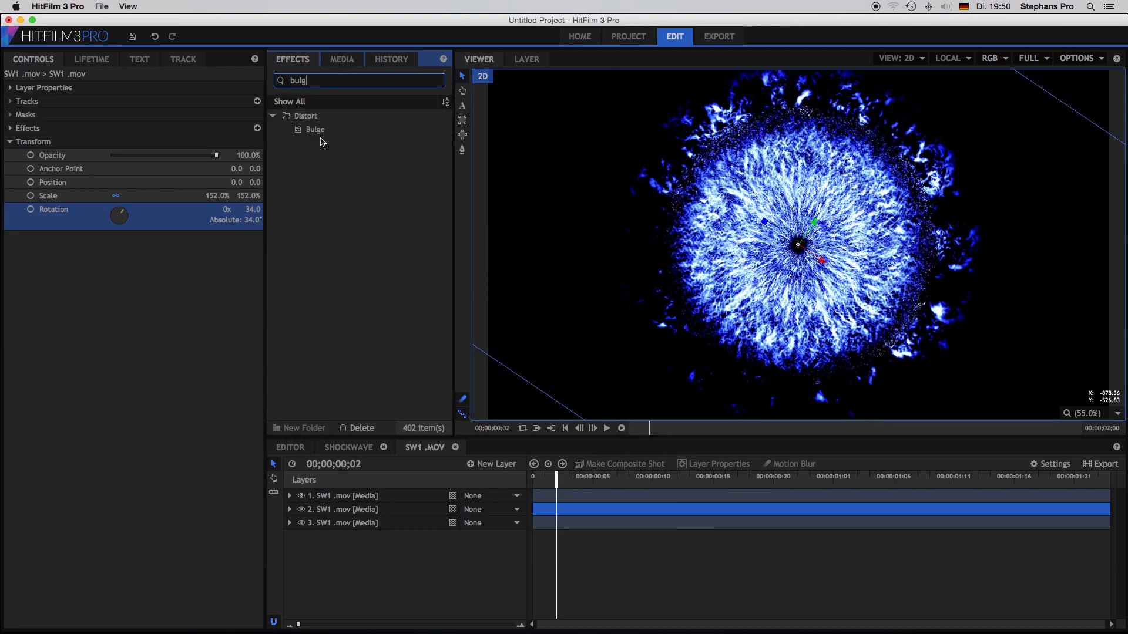
{"action": "left_click_drag", "start_coordinate": [312, 129], "coordinate": [343, 499]}
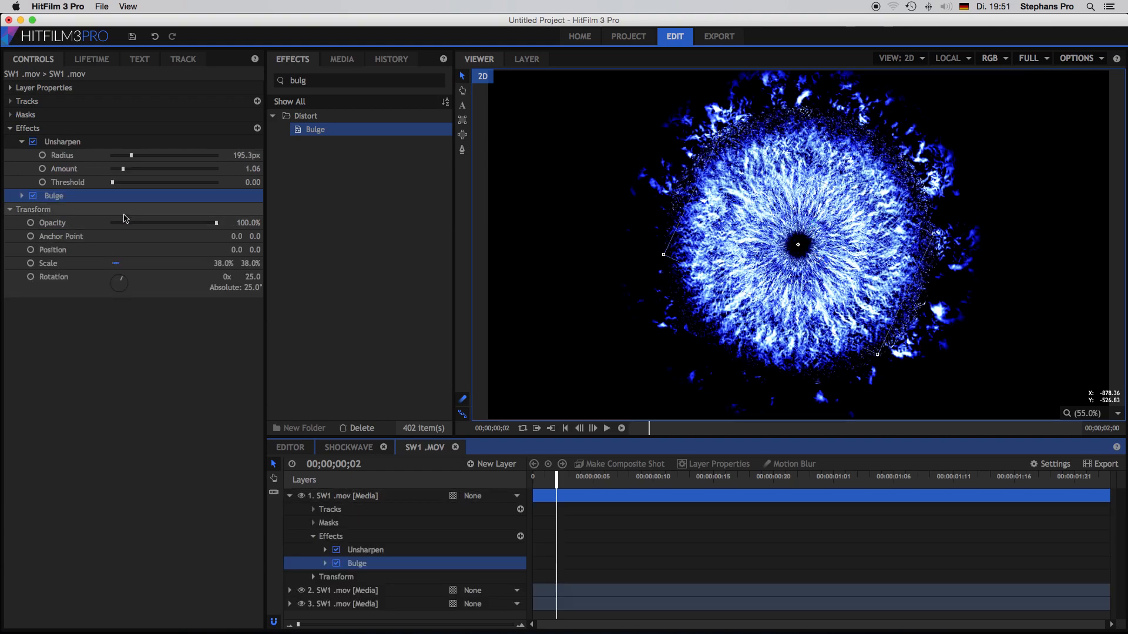
- Try a radius of 730 px and a plateau of 23% for the top SW1 layer's Bulge effect
{"action": "left_click", "coordinate": [22, 195]}
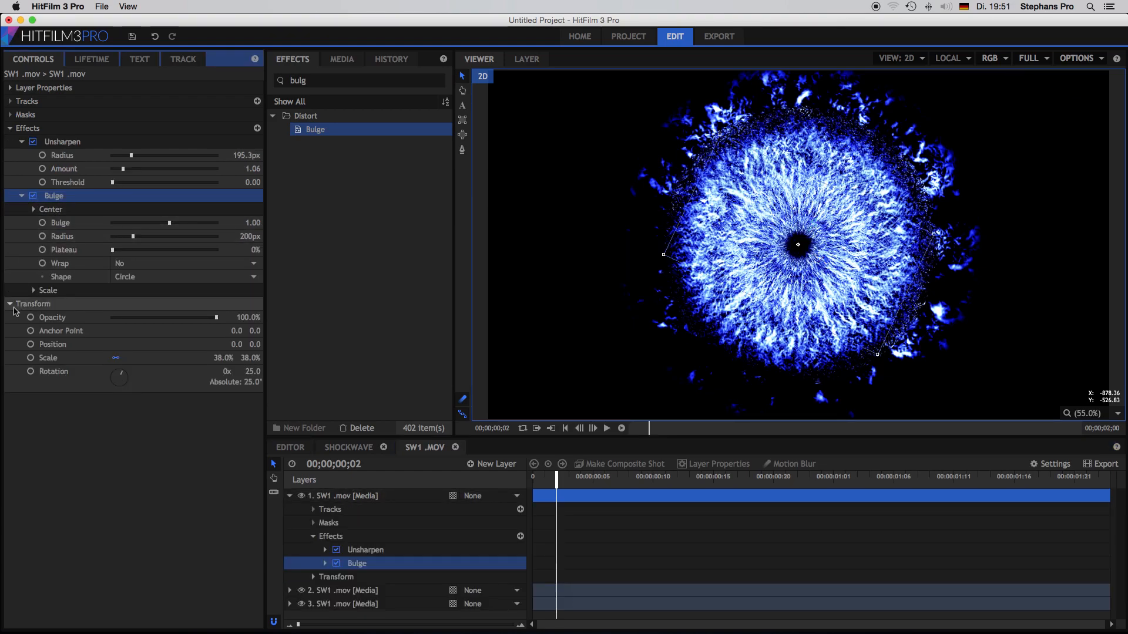
{"action": "left_click", "coordinate": [11, 305]}
{"action": "left_click", "coordinate": [22, 142]}
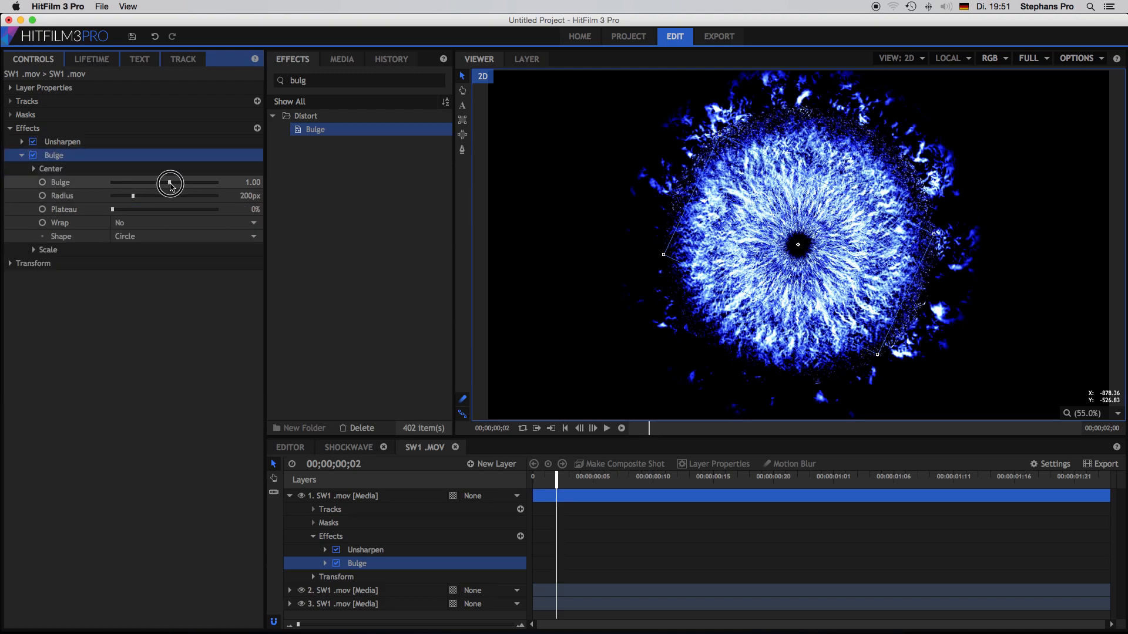
{"action": "mouse_move", "coordinate": [171, 186]}
{"action": "left_mouse_down"}
{"action": "mouse_move", "coordinate": [207, 185]}
{"action": "mouse_move", "coordinate": [141, 197]}
{"action": "mouse_move", "coordinate": [202, 196]}
{"action": "mouse_move", "coordinate": [188, 196]}
{"action": "left_mouse_up"}
{"action": "left_click_drag", "start_coordinate": [113, 210], "coordinate": [137, 210]}
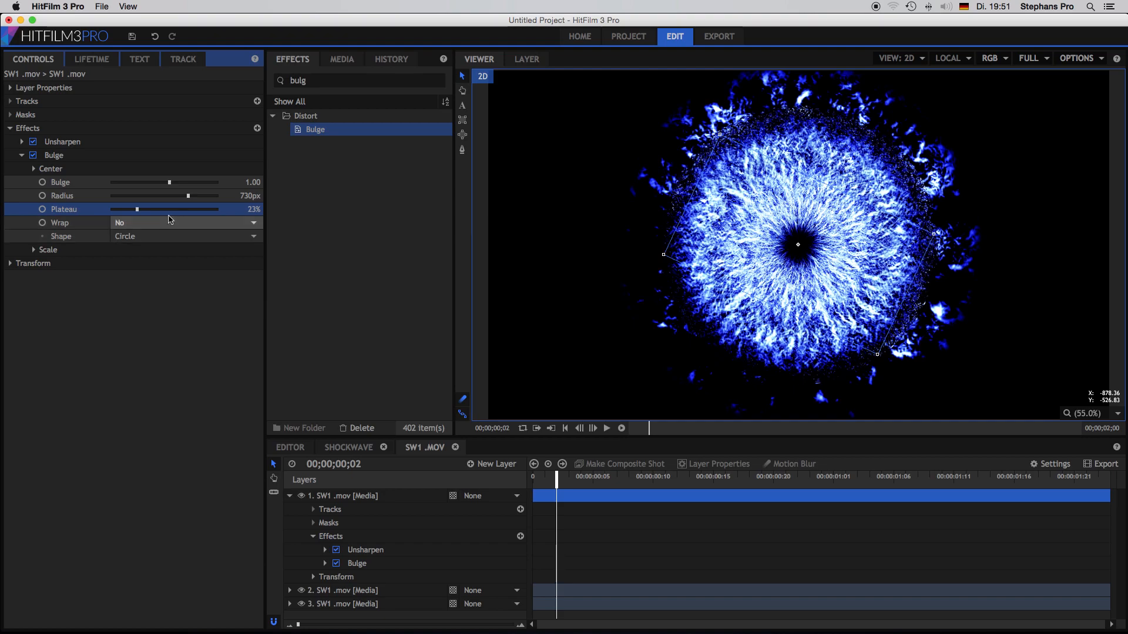
- Try Reflect as the wrap mode of the top layer's Bulge, then restore it to No
{"action": "left_click", "coordinate": [219, 227]}
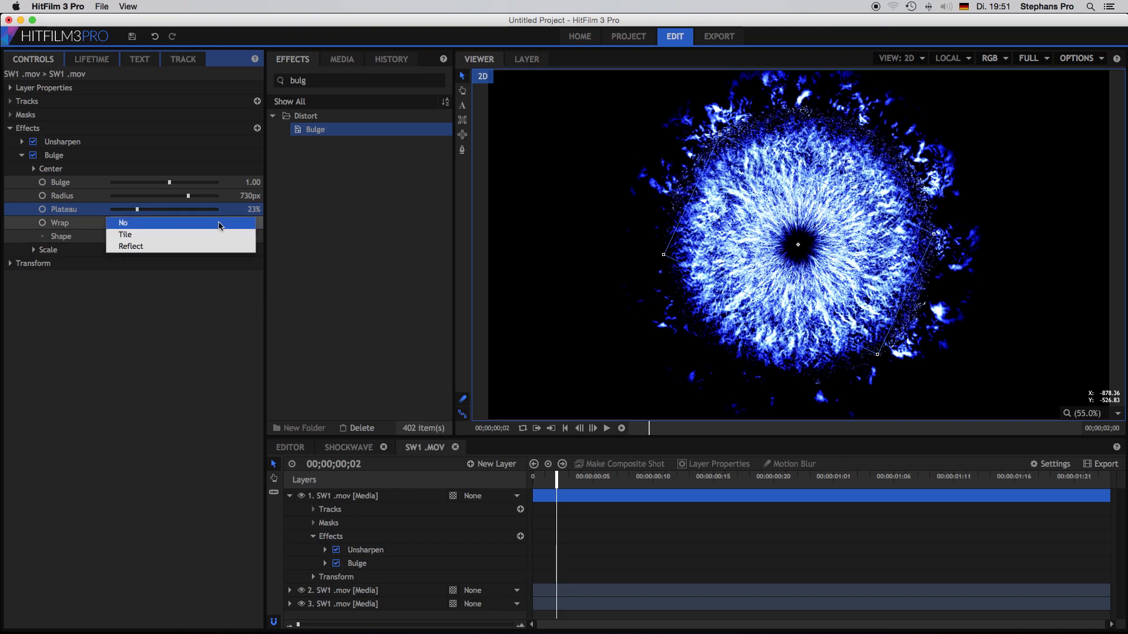
{"action": "left_click", "coordinate": [197, 246]}
{"action": "left_click", "coordinate": [198, 226]}
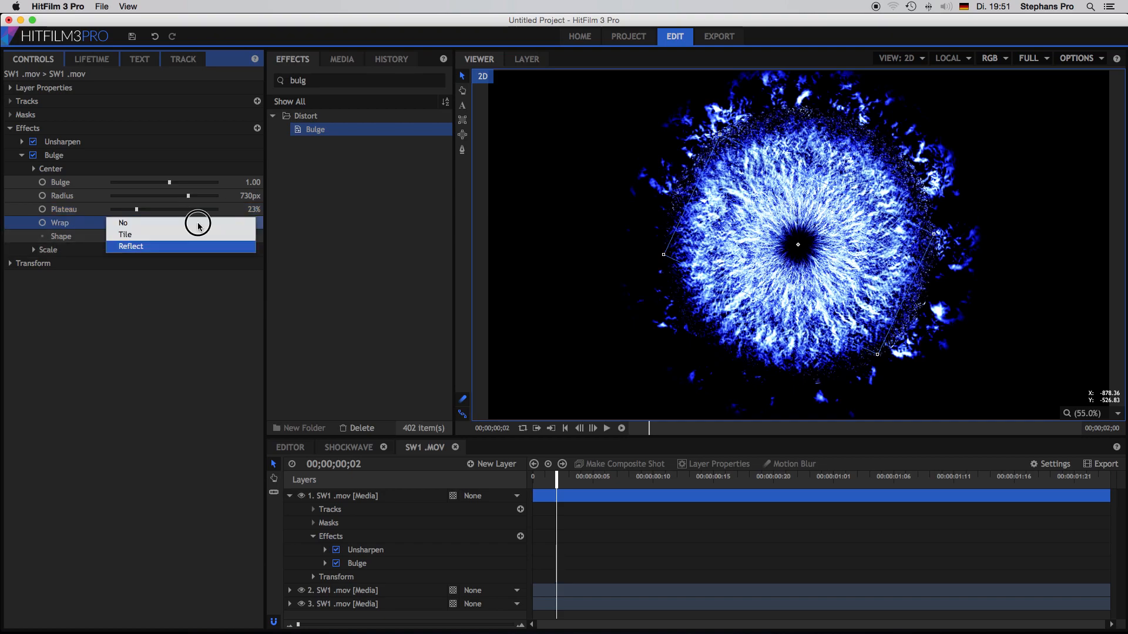
{"action": "left_click", "coordinate": [198, 224]}
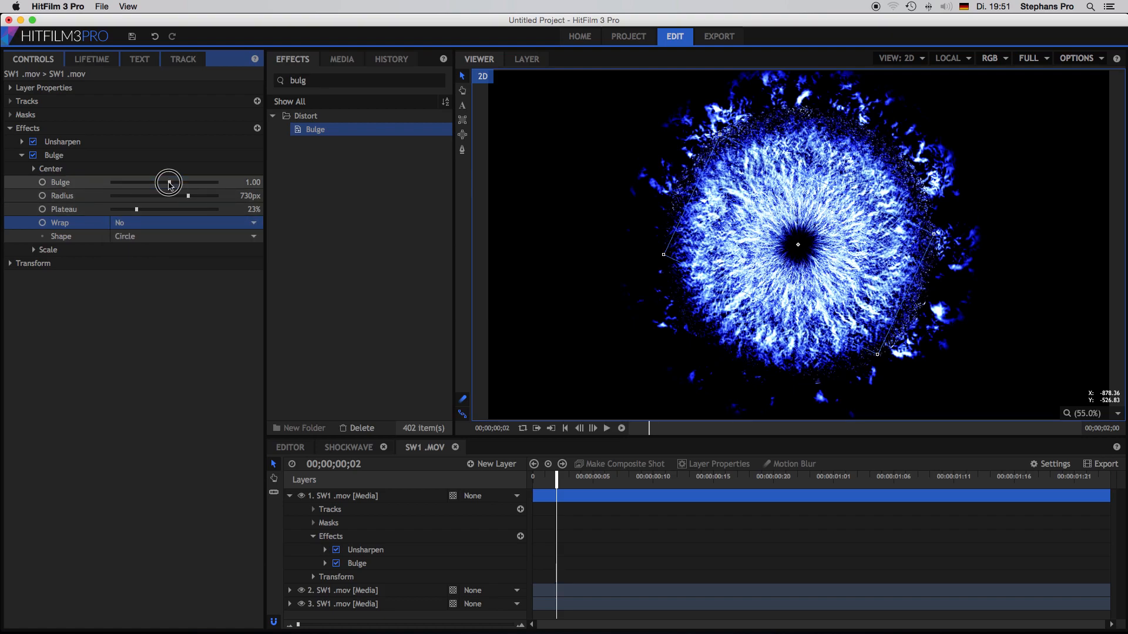
- Set Bulge to -0.6, radius 310 px, plateau 10% and a Square shape with rotation 76°, curvature 19, pinch 5.4 and shift 0.8
{"action": "left_click_drag", "start_coordinate": [169, 185], "coordinate": [130, 203]}
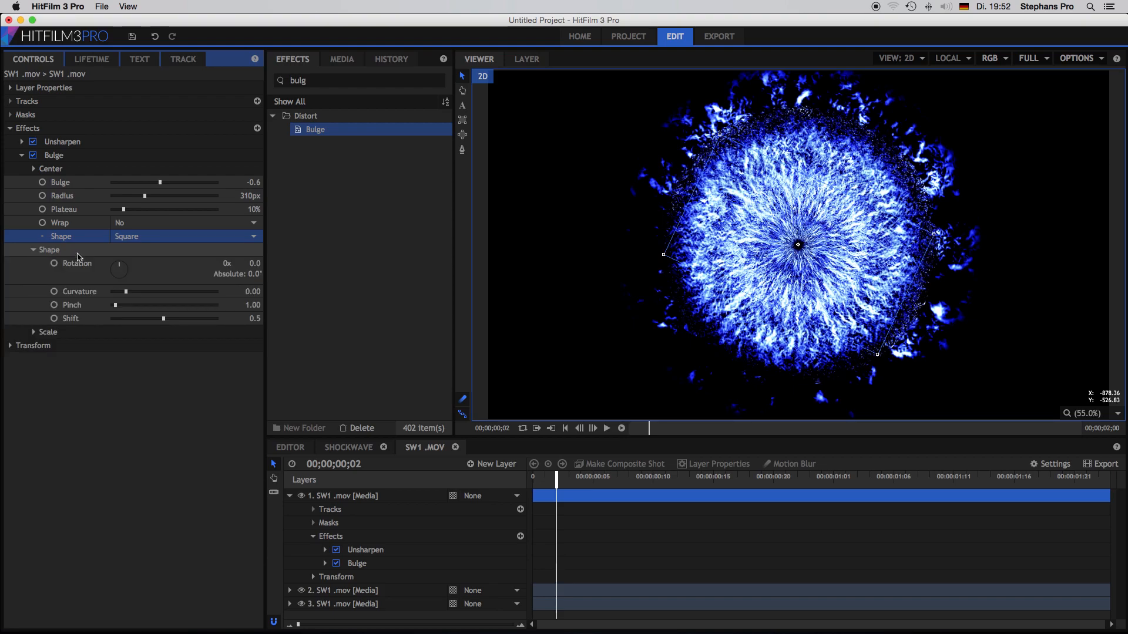
{"action": "left_click_drag", "start_coordinate": [255, 292], "coordinate": [253, 266]}
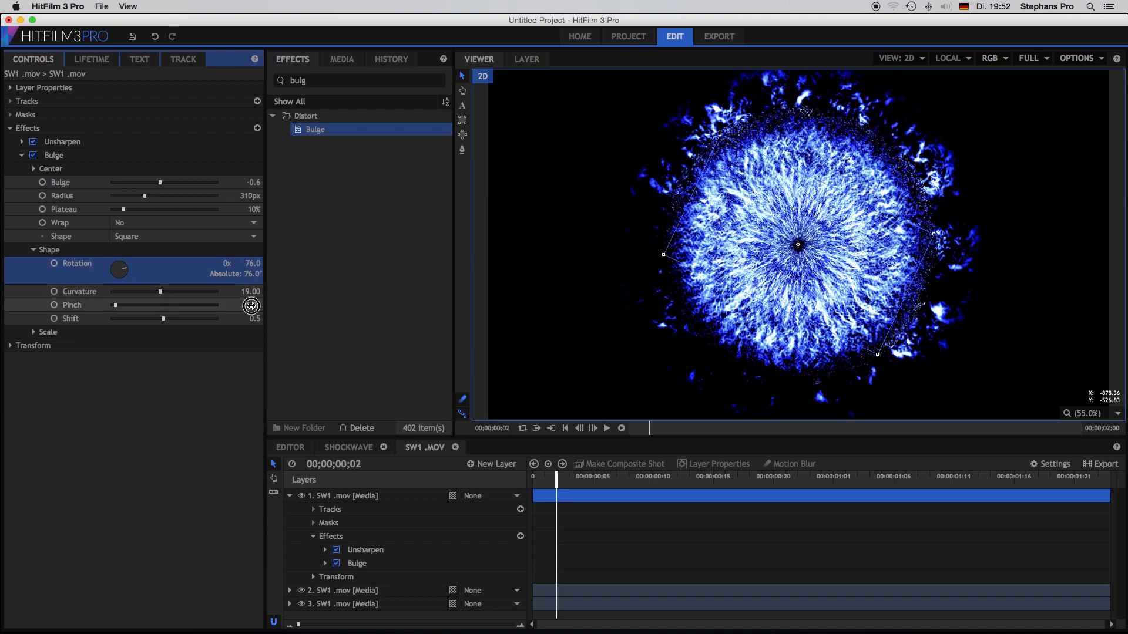
{"action": "left_click_drag", "start_coordinate": [251, 305], "coordinate": [249, 320]}
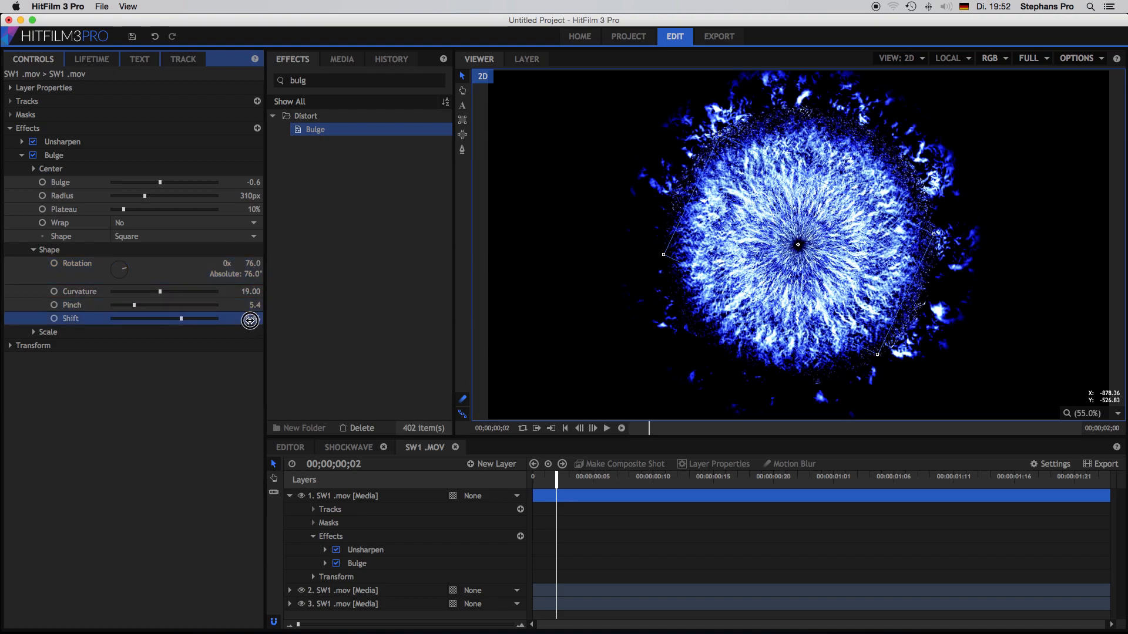
{"action": "left_click", "coordinate": [34, 333]}
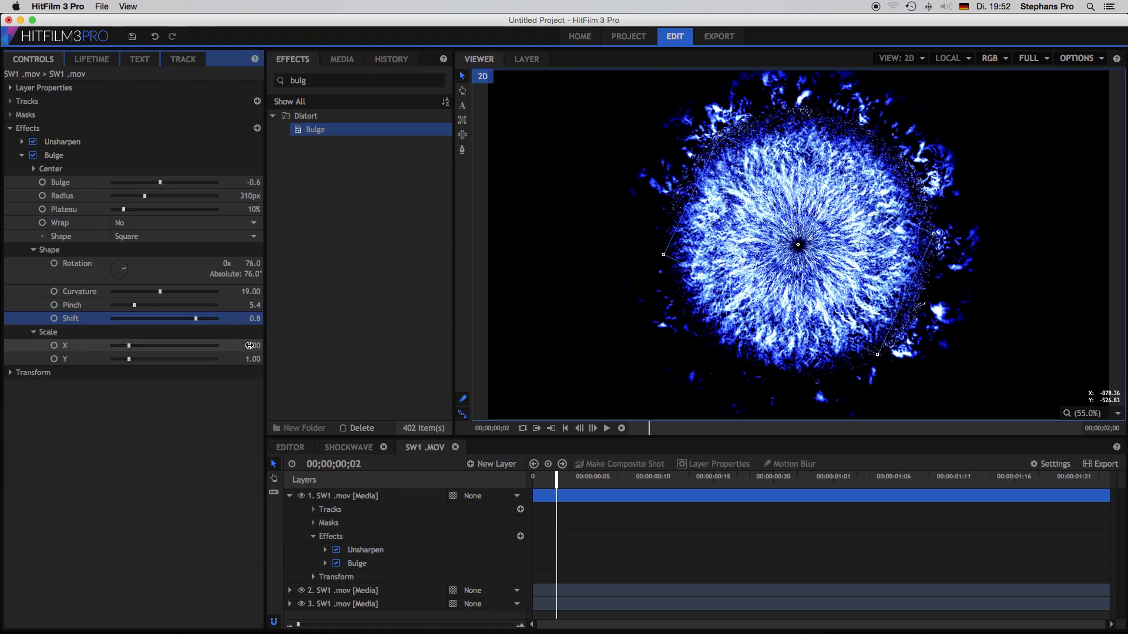
{"action": "left_click_drag", "start_coordinate": [249, 345], "coordinate": [249, 346]}
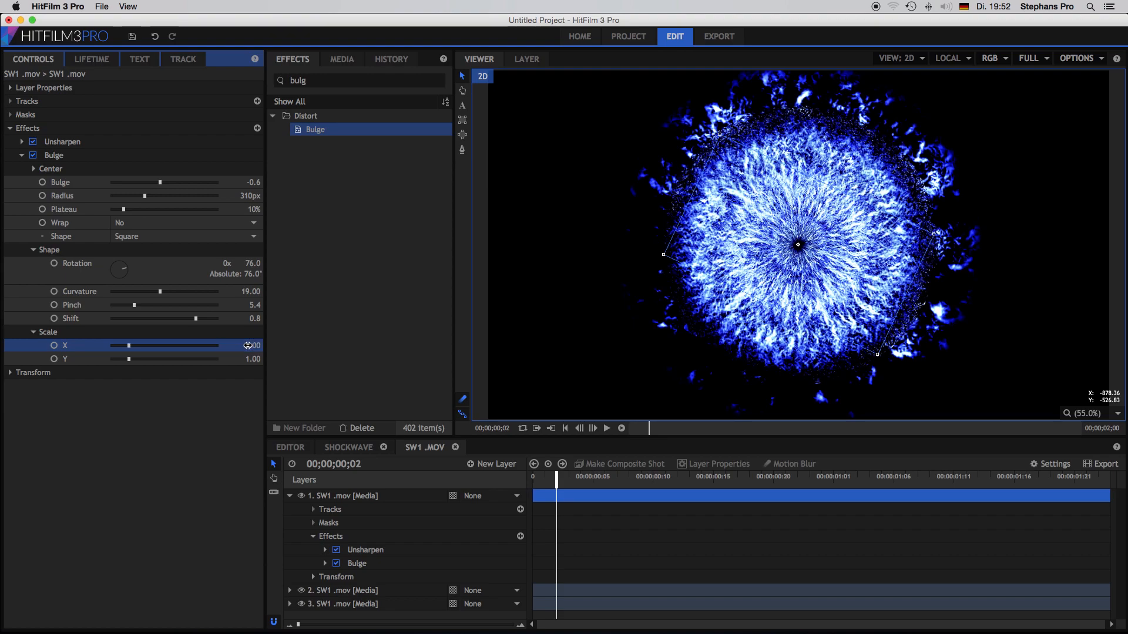
- Find the Curves effect and add it to the top SW1 layer between Unsharpen and Bulge
{"action": "left_click", "coordinate": [337, 80]}
{"action": "type", "text": "cur"}
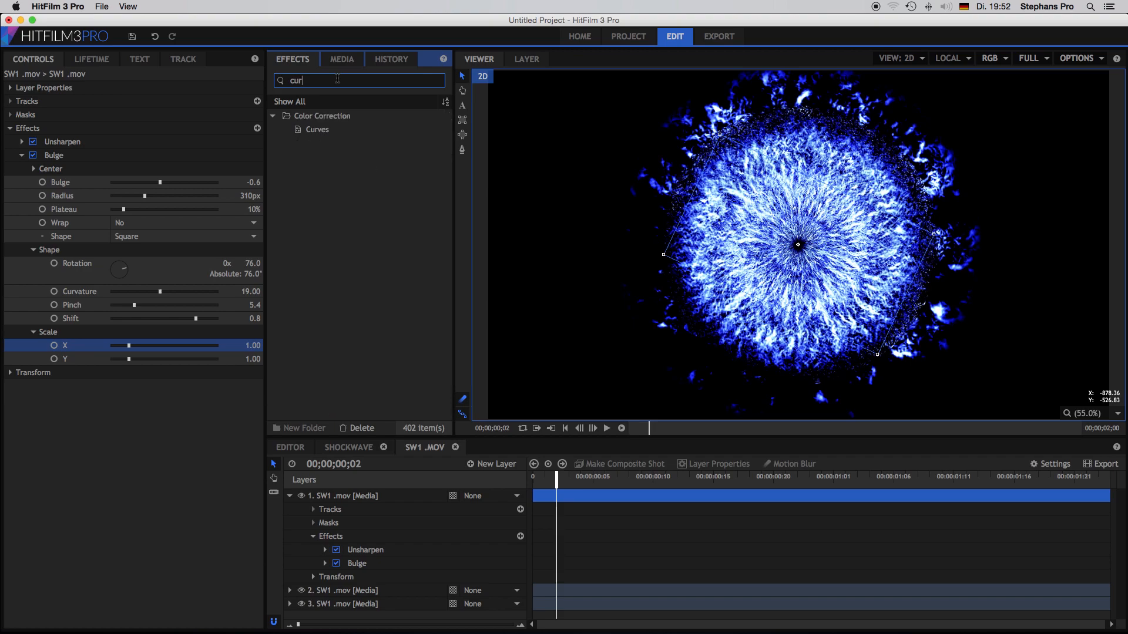
{"action": "left_click_drag", "start_coordinate": [311, 129], "coordinate": [147, 155]}
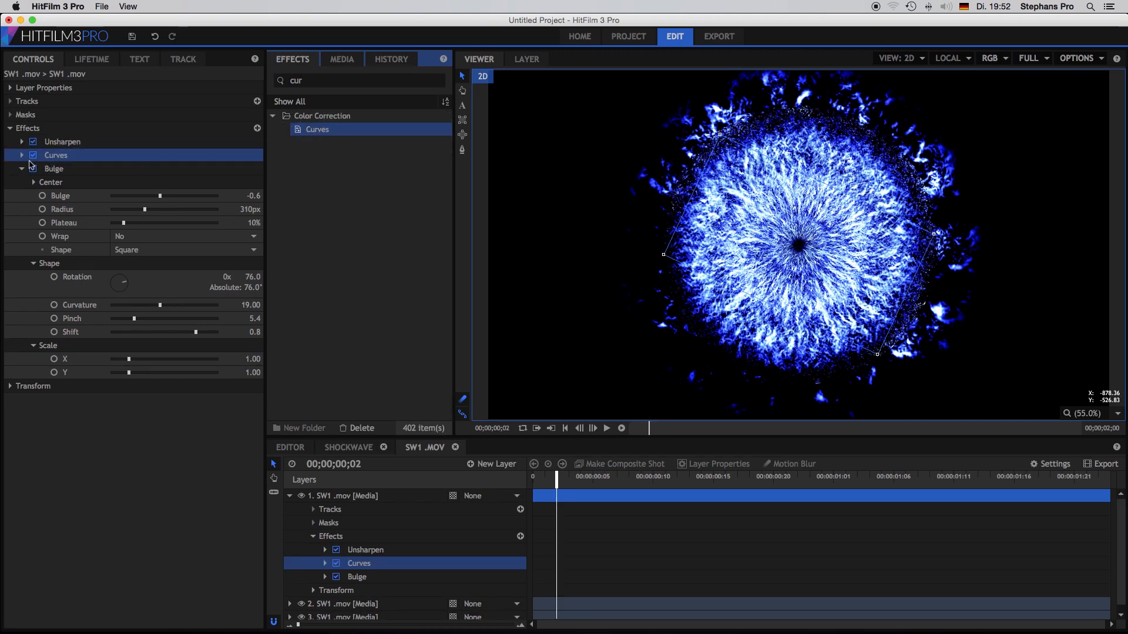
- Shape the top layer's RGB curve into an S with a lowered shadow point and a raised highlight point
{"action": "left_click", "coordinate": [21, 155]}
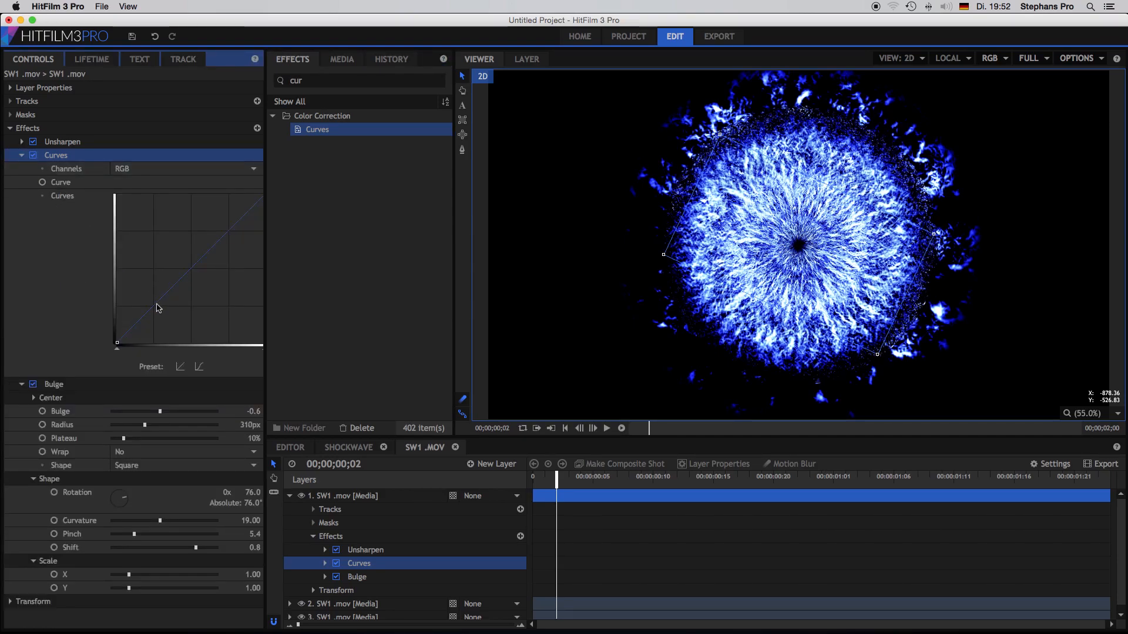
{"action": "left_click_drag", "start_coordinate": [157, 308], "coordinate": [166, 313]}
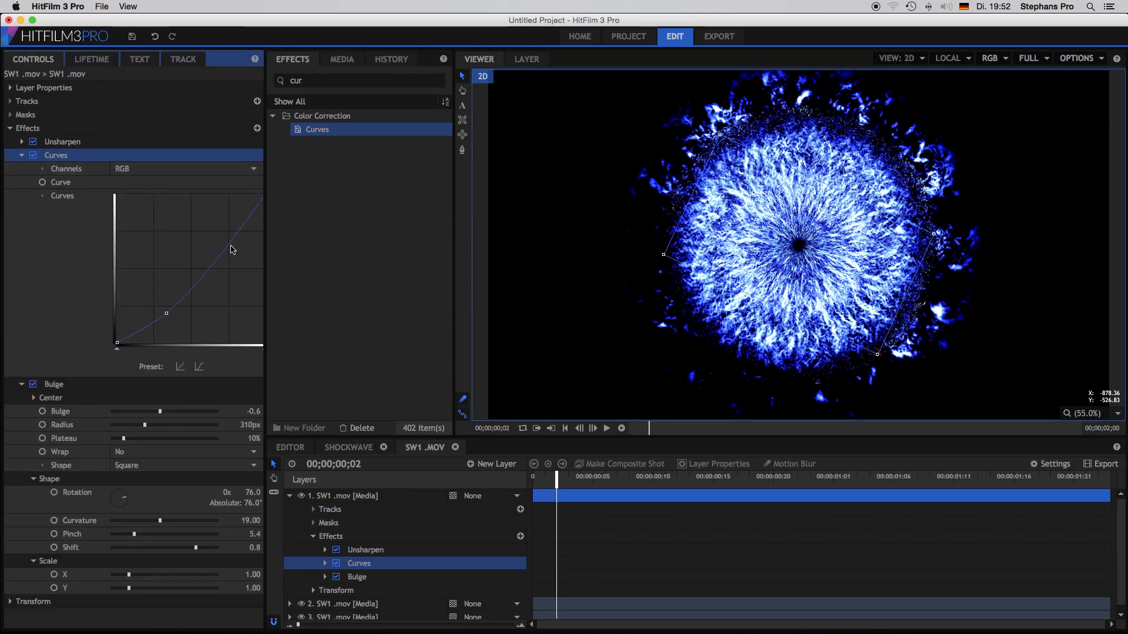
{"action": "left_click_drag", "start_coordinate": [231, 246], "coordinate": [200, 231]}
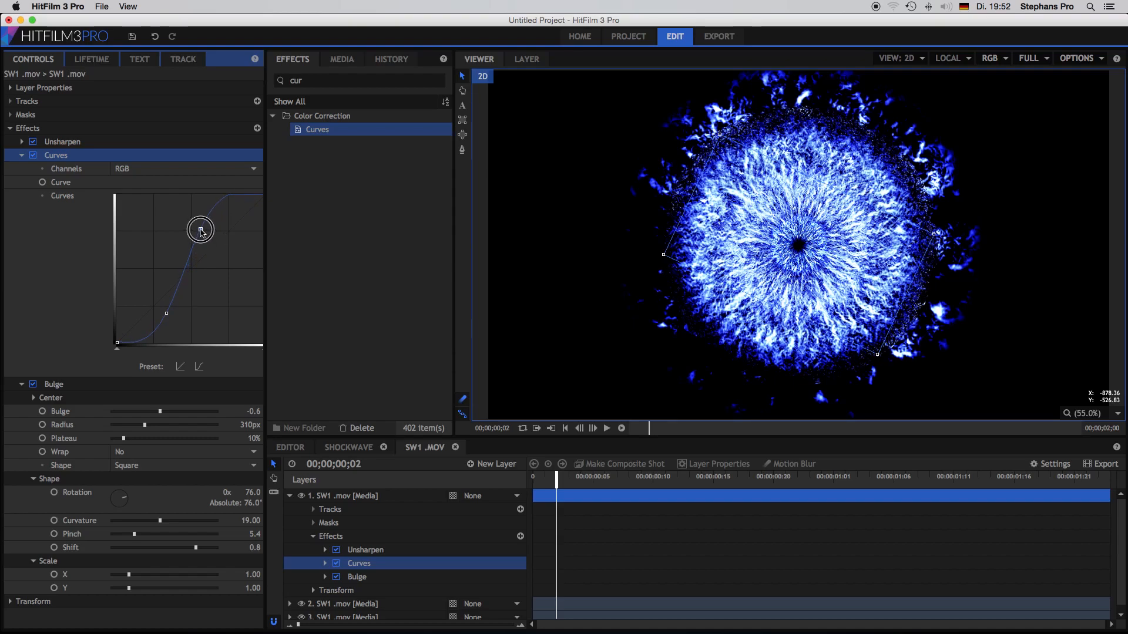
{"action": "left_click_drag", "start_coordinate": [167, 314], "coordinate": [189, 298]}
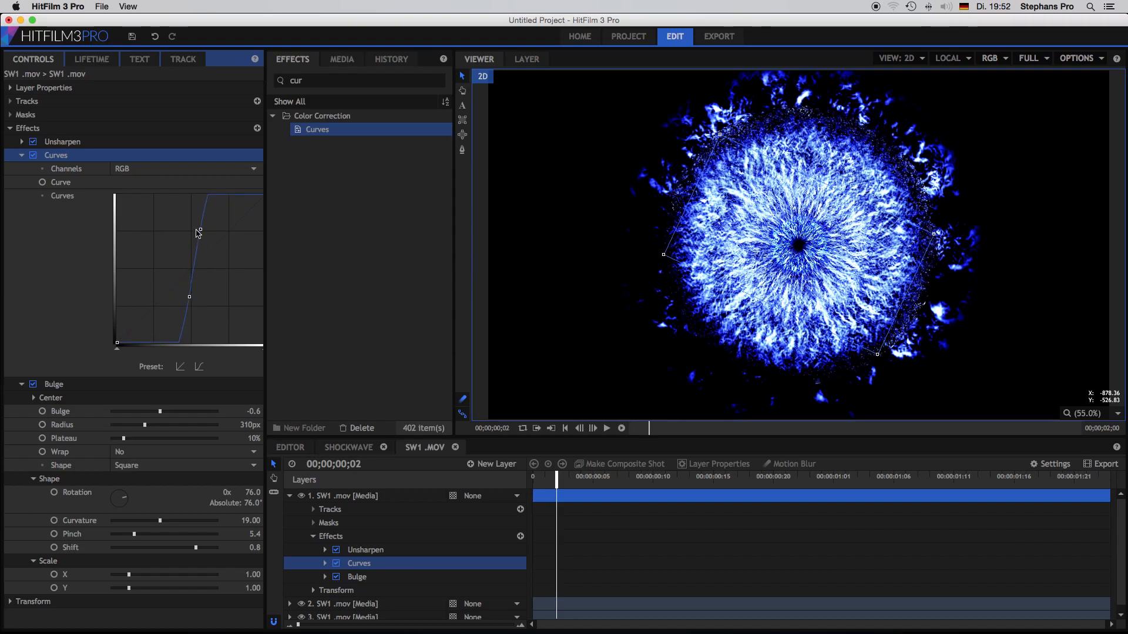
{"action": "left_click_drag", "start_coordinate": [201, 231], "coordinate": [220, 236]}
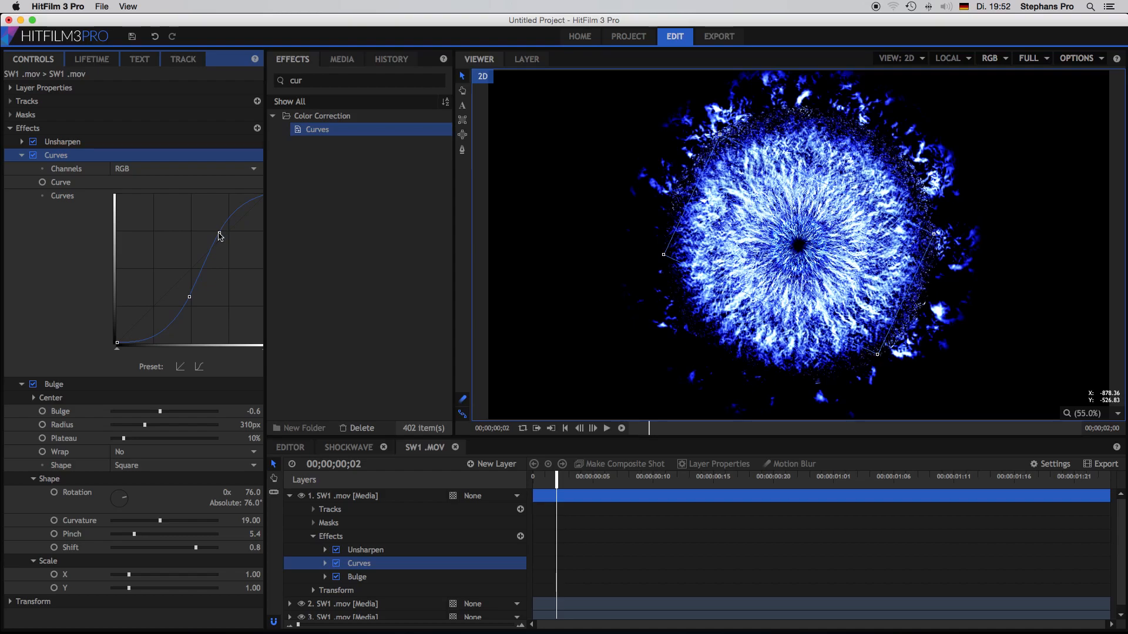
- Duplicate the middle SW1 layer and check the effects on both copies
{"action": "left_click", "coordinate": [338, 513]}
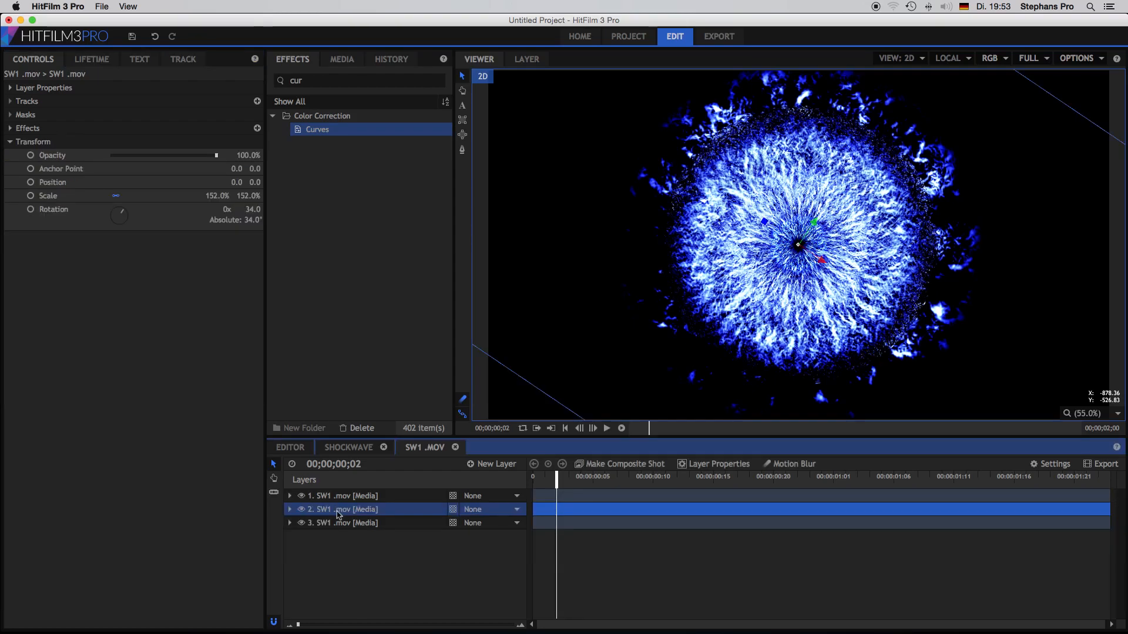
{"action": "key", "text": "super+d"}
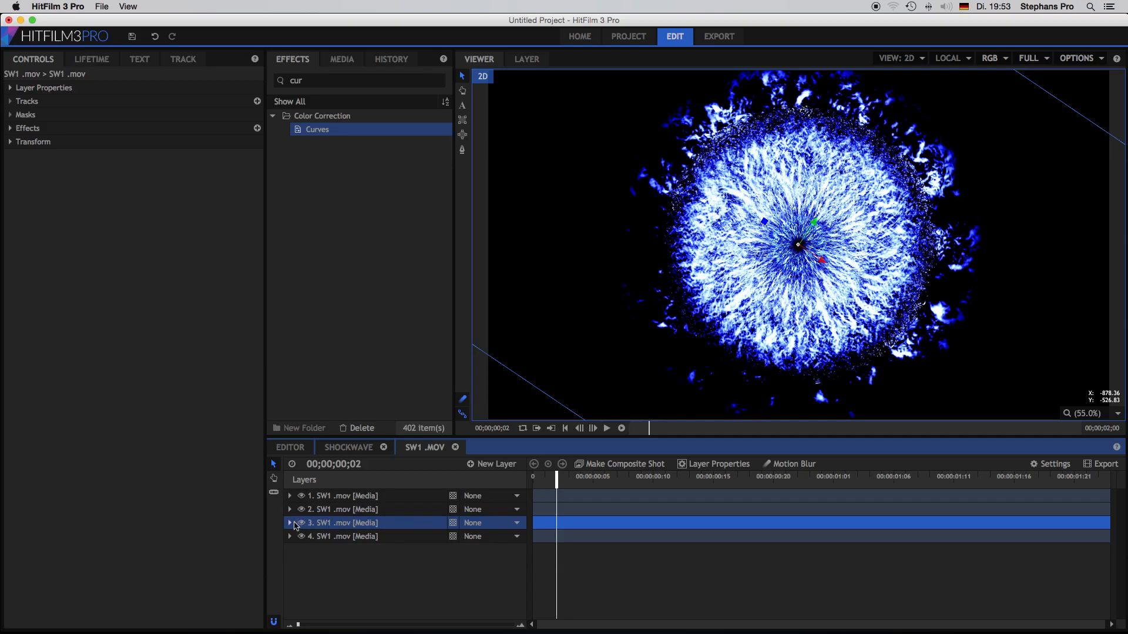
{"action": "left_click", "coordinate": [10, 128]}
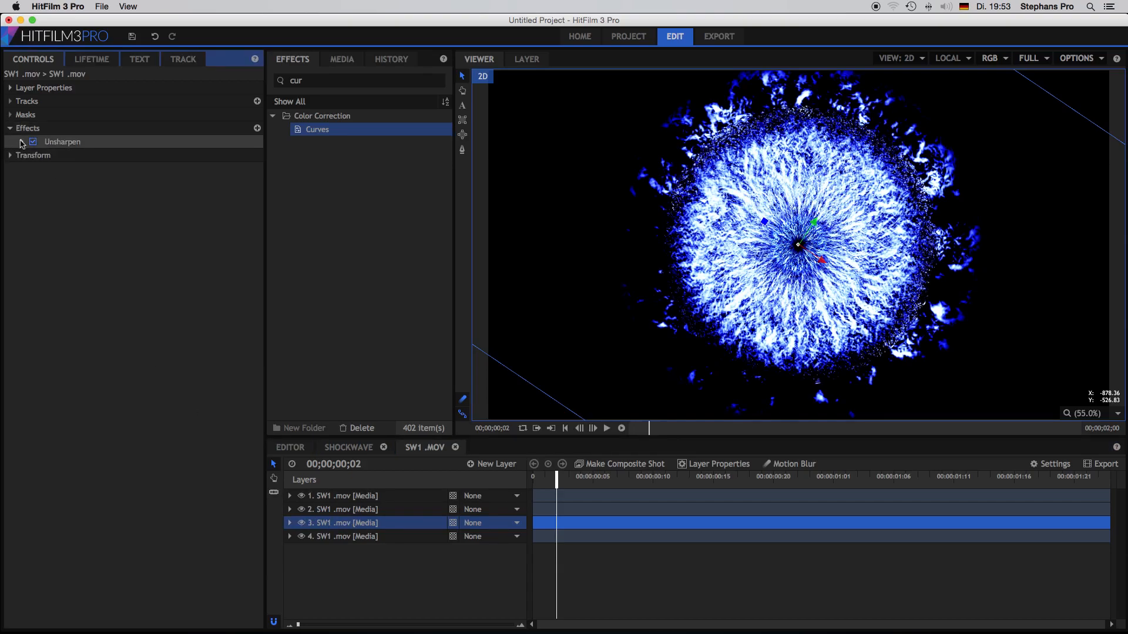
{"action": "left_click", "coordinate": [350, 511]}
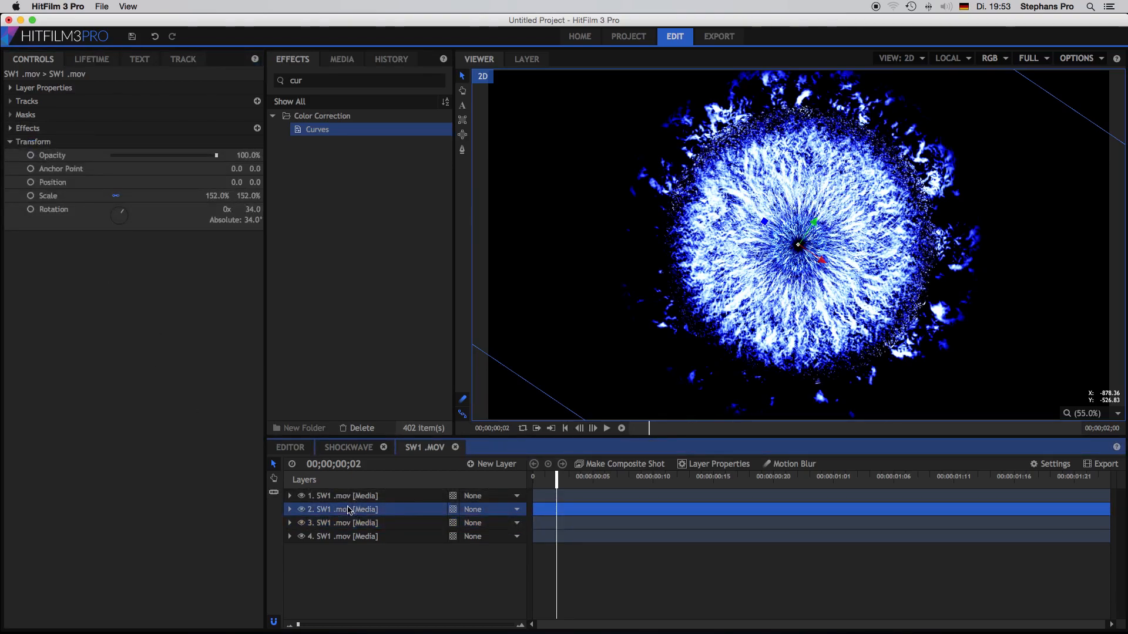
{"action": "left_click", "coordinate": [10, 129]}
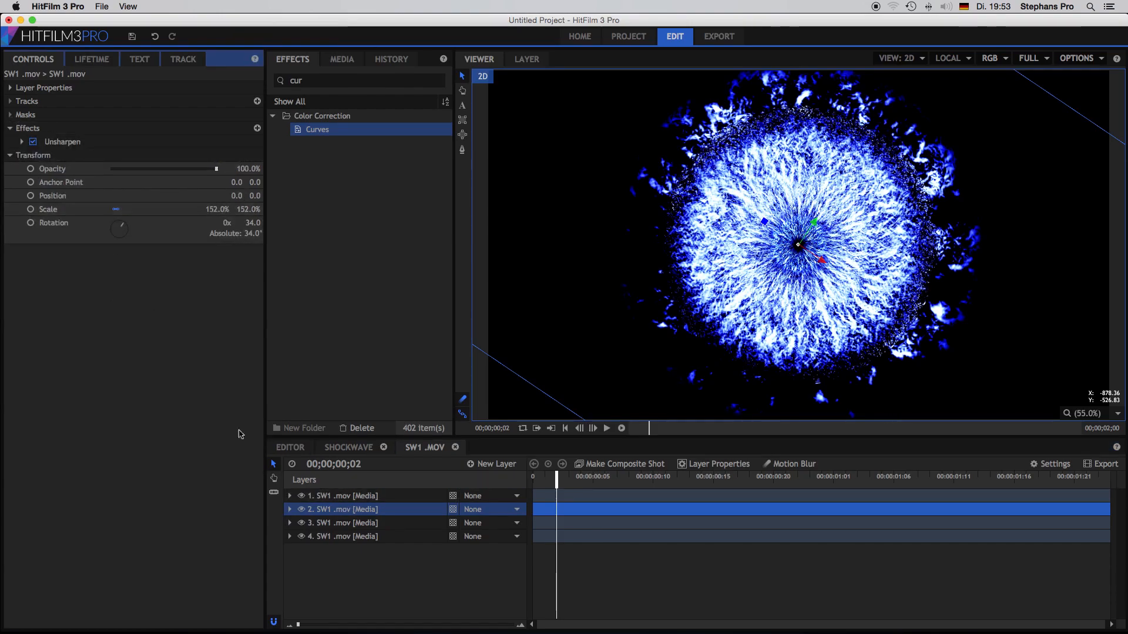
- Find the Bulge effect and add it below Unsharpen on the third SW1 layer
{"action": "left_click", "coordinate": [349, 523]}
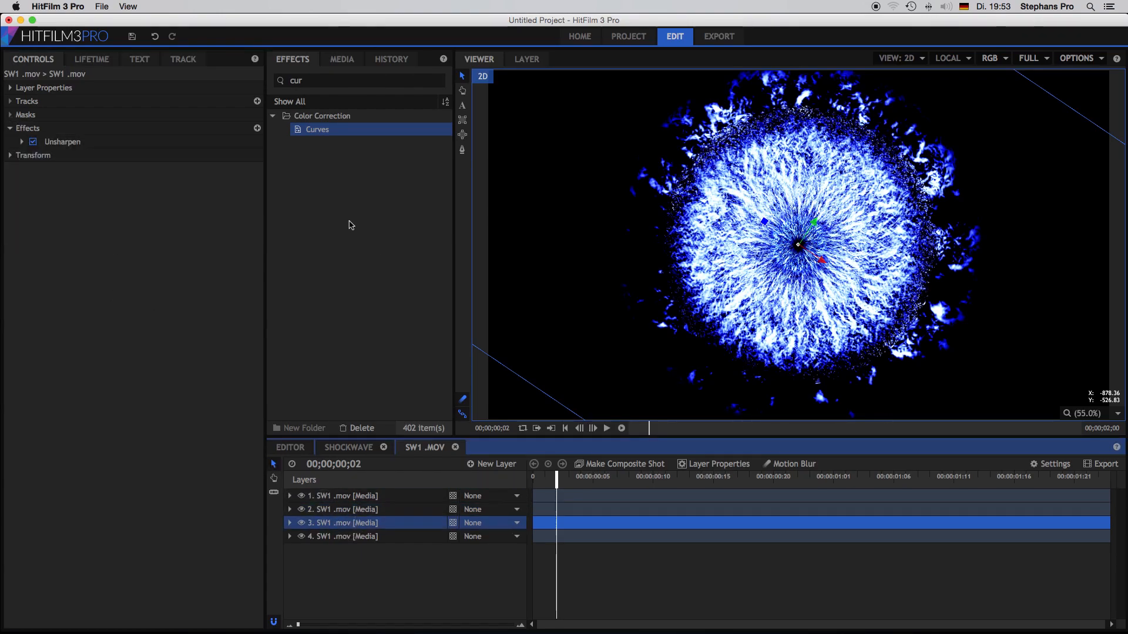
{"action": "double_click", "coordinate": [305, 80]}
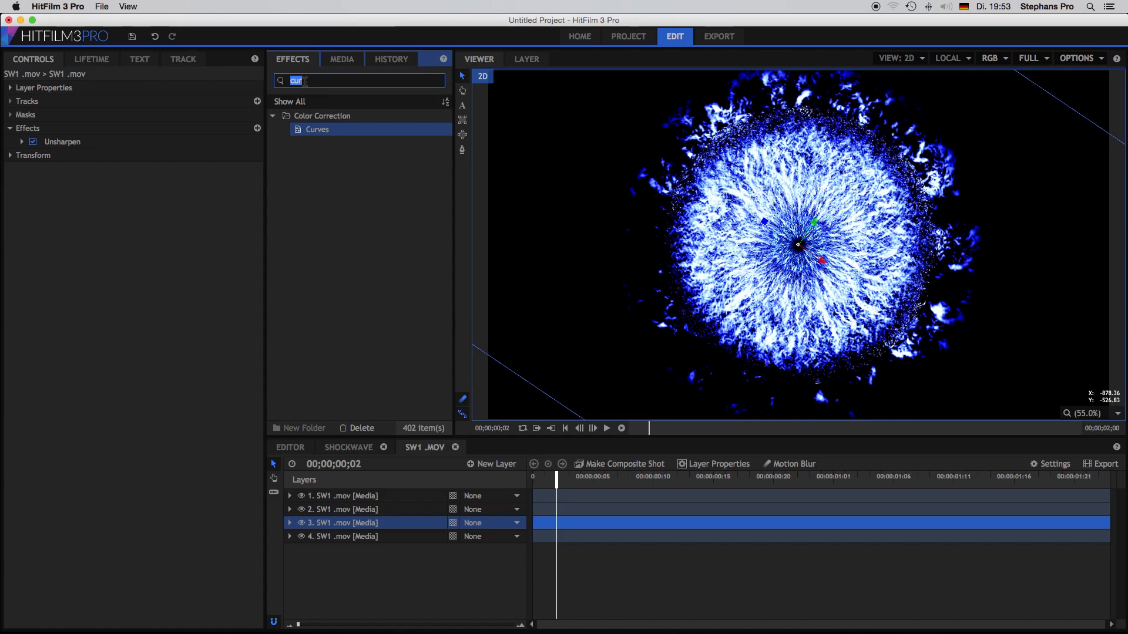
{"action": "type", "text": "bul"}
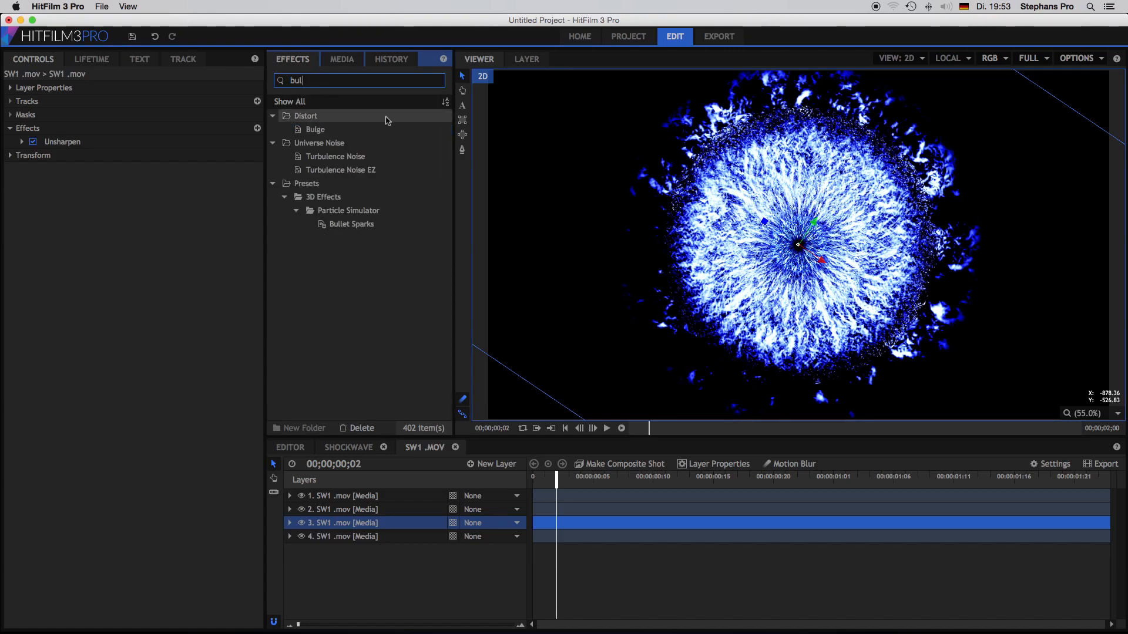
{"action": "left_click_drag", "start_coordinate": [343, 130], "coordinate": [152, 150]}
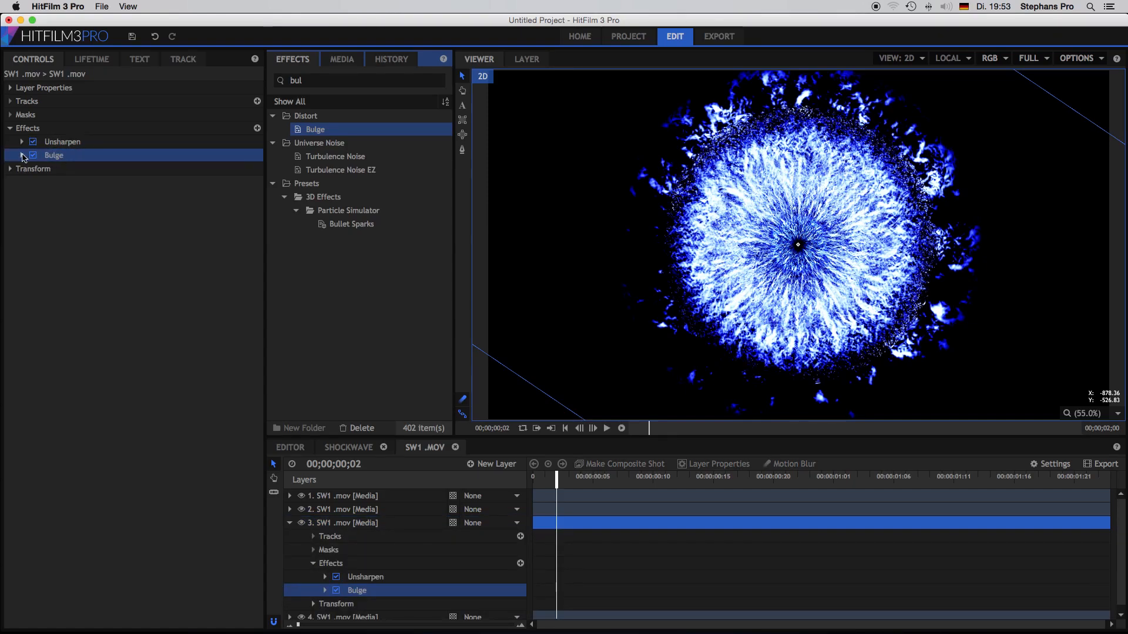
- Try a Square shape and a 230 px radius for the third layer's Bulge, then restore the shape to Circle
{"action": "left_click", "coordinate": [22, 156]}
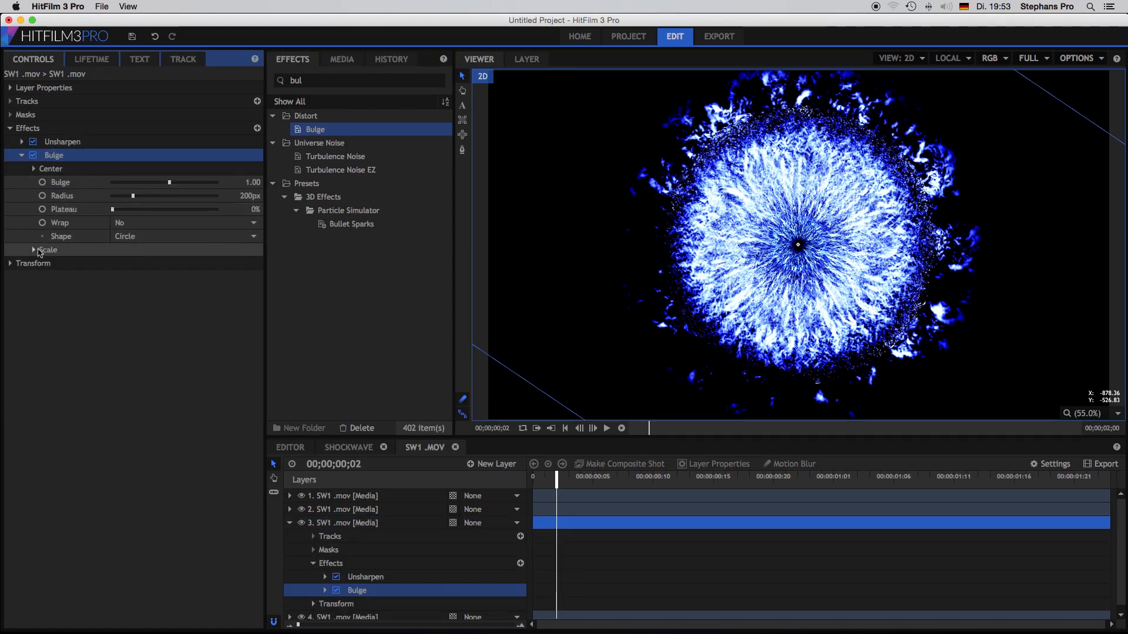
{"action": "left_click", "coordinate": [33, 250]}
{"action": "left_click", "coordinate": [147, 236]}
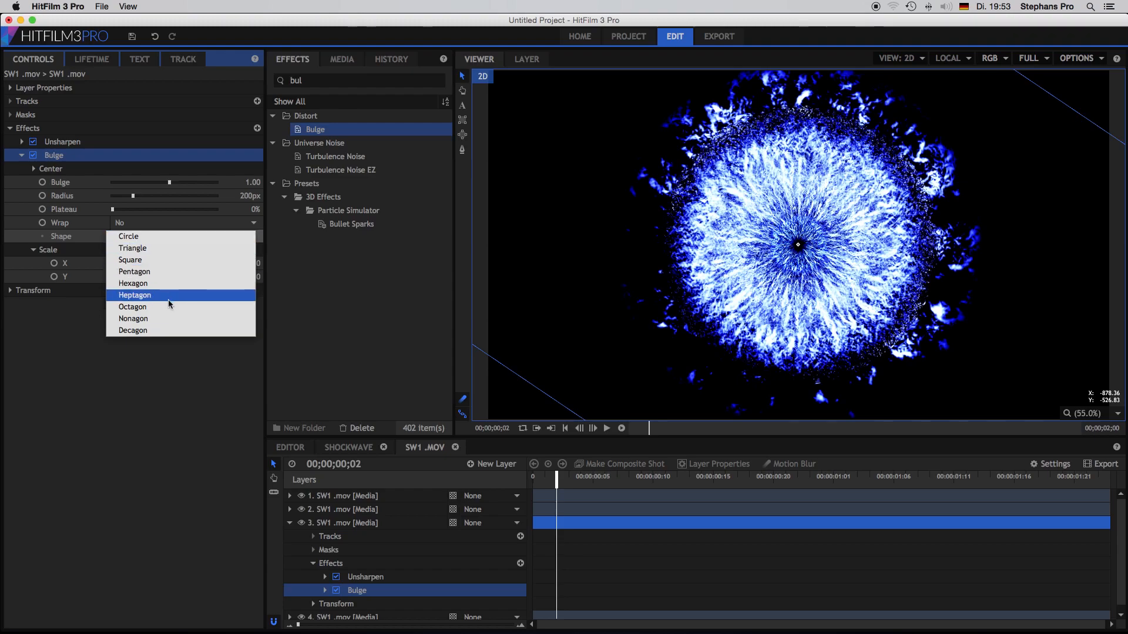
{"action": "left_click", "coordinate": [167, 260]}
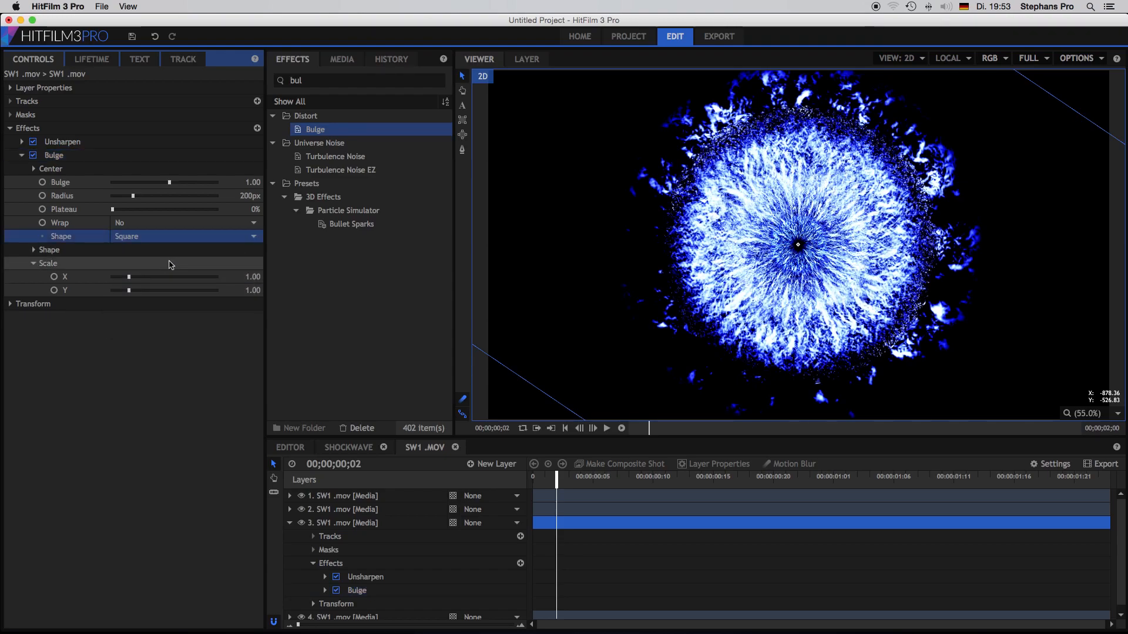
{"action": "mouse_move", "coordinate": [133, 195]}
{"action": "left_mouse_down"}
{"action": "mouse_move", "coordinate": [147, 196]}
{"action": "mouse_move", "coordinate": [136, 196]}
{"action": "left_mouse_up"}
{"action": "left_click", "coordinate": [169, 234]}
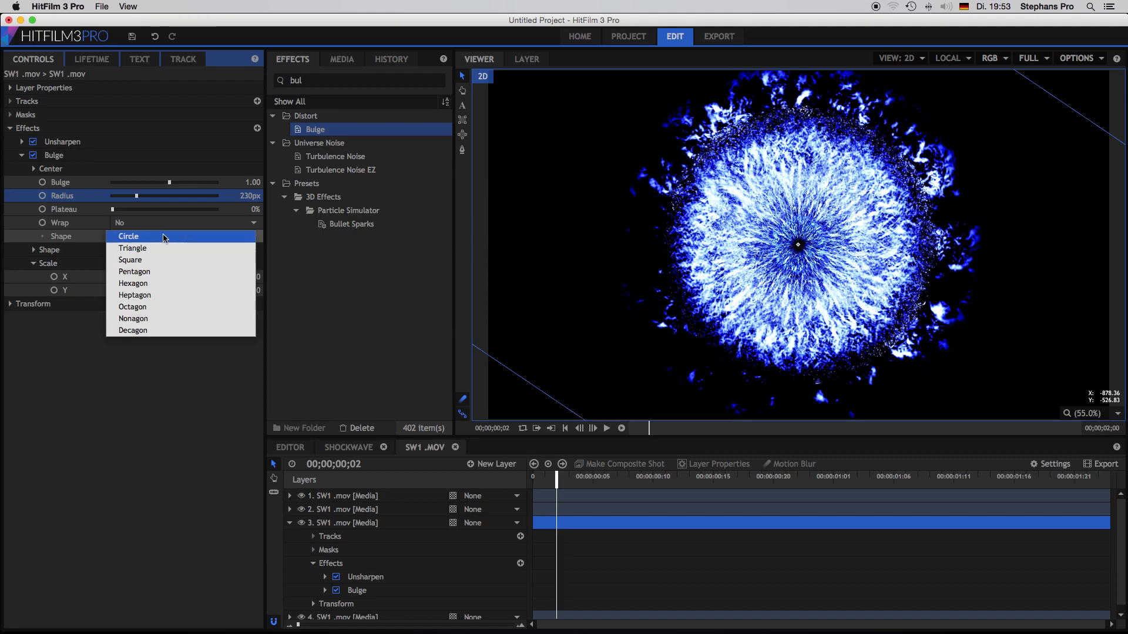
{"action": "left_click", "coordinate": [169, 237]}
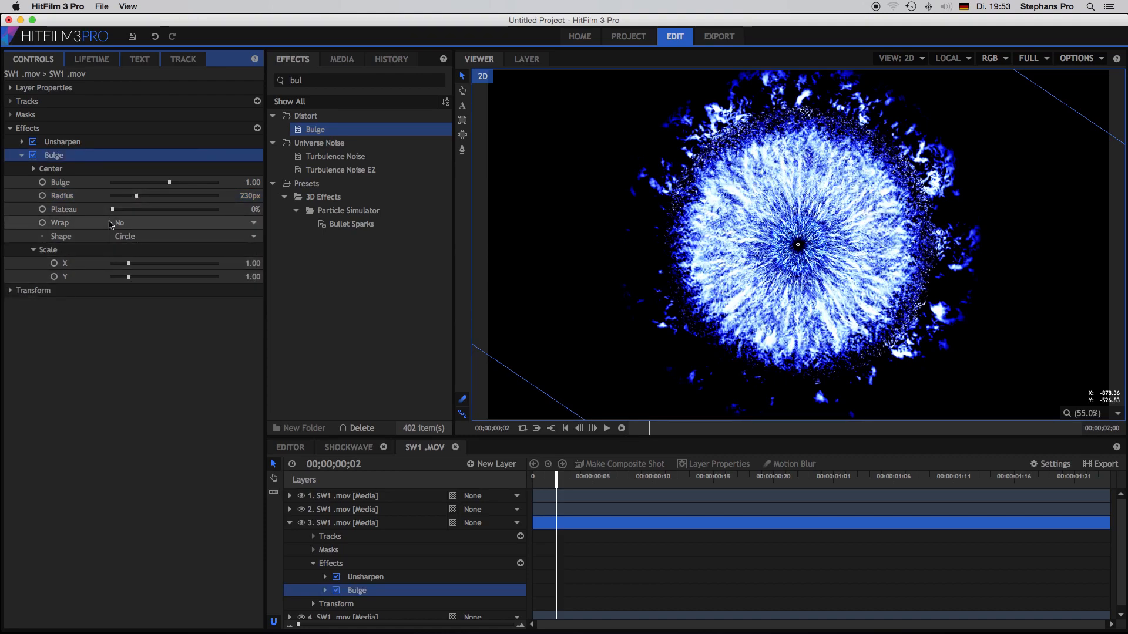
- Set the third layer's Bulge to 3.2, radius to 330 px and plateau to 81%, and scrub forward through the following frames
{"action": "left_click_drag", "start_coordinate": [116, 209], "coordinate": [180, 186]}
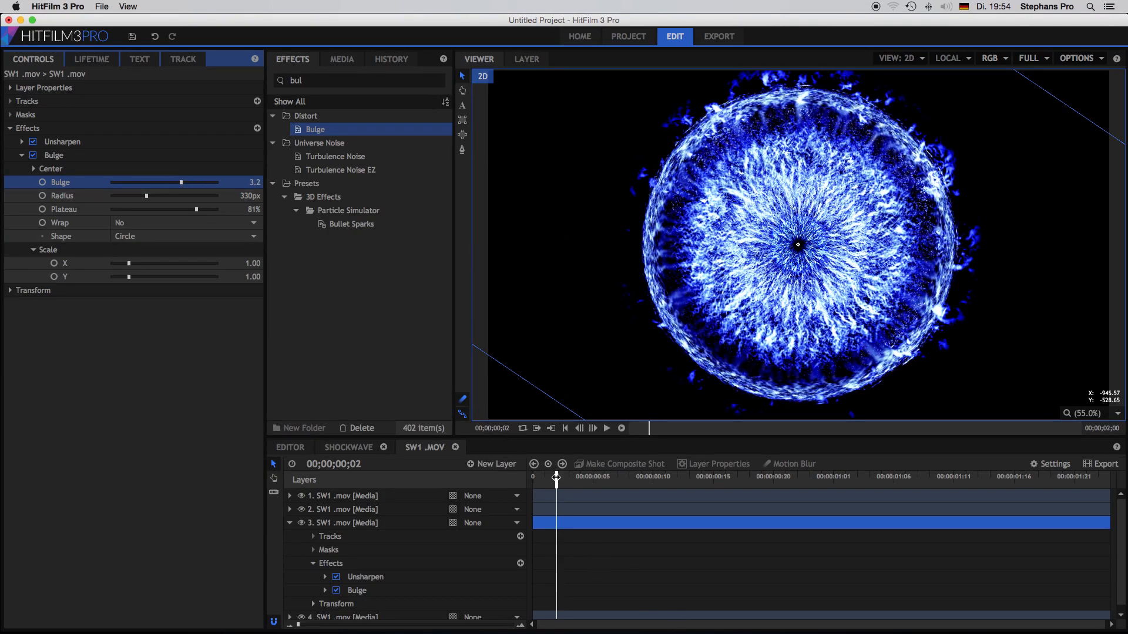
{"action": "left_click_drag", "start_coordinate": [556, 478], "coordinate": [644, 483]}
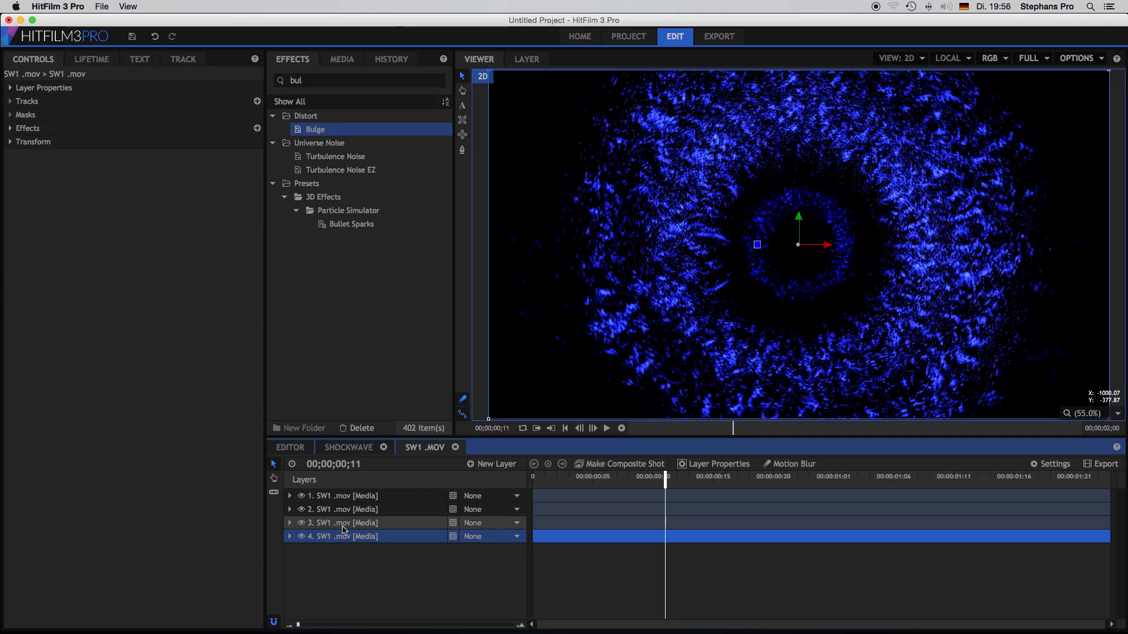
- Set the third SW1 layer's scale to 123% and scrub back to frame 00;00;00;02 to check the composite
{"action": "left_click", "coordinate": [344, 528]}
{"action": "left_click", "coordinate": [344, 537]}
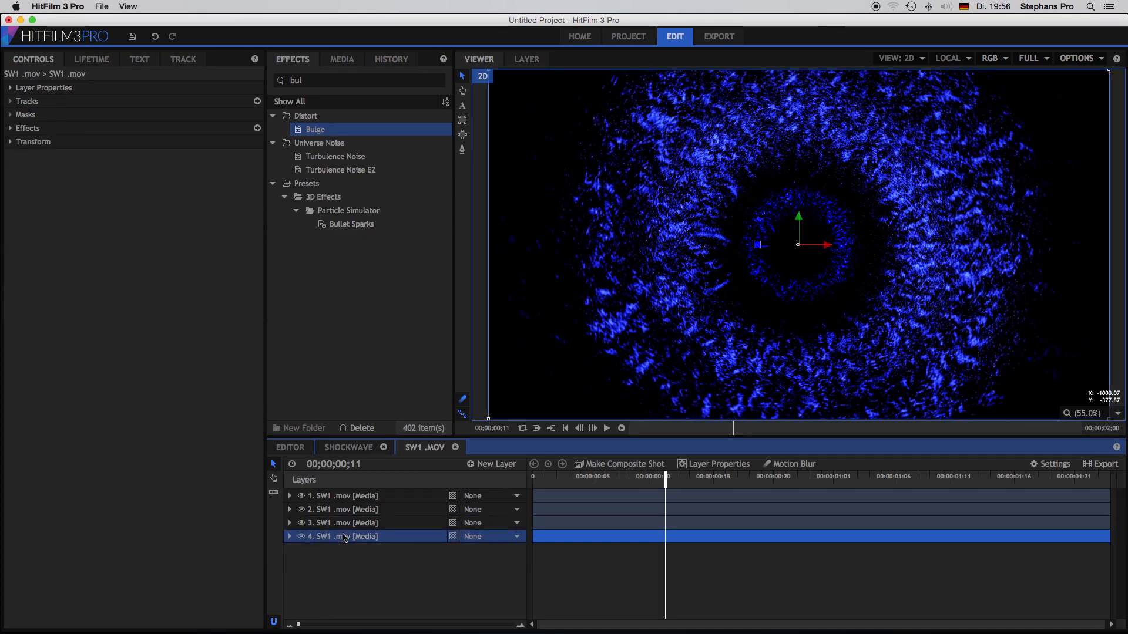
{"action": "left_click", "coordinate": [345, 522]}
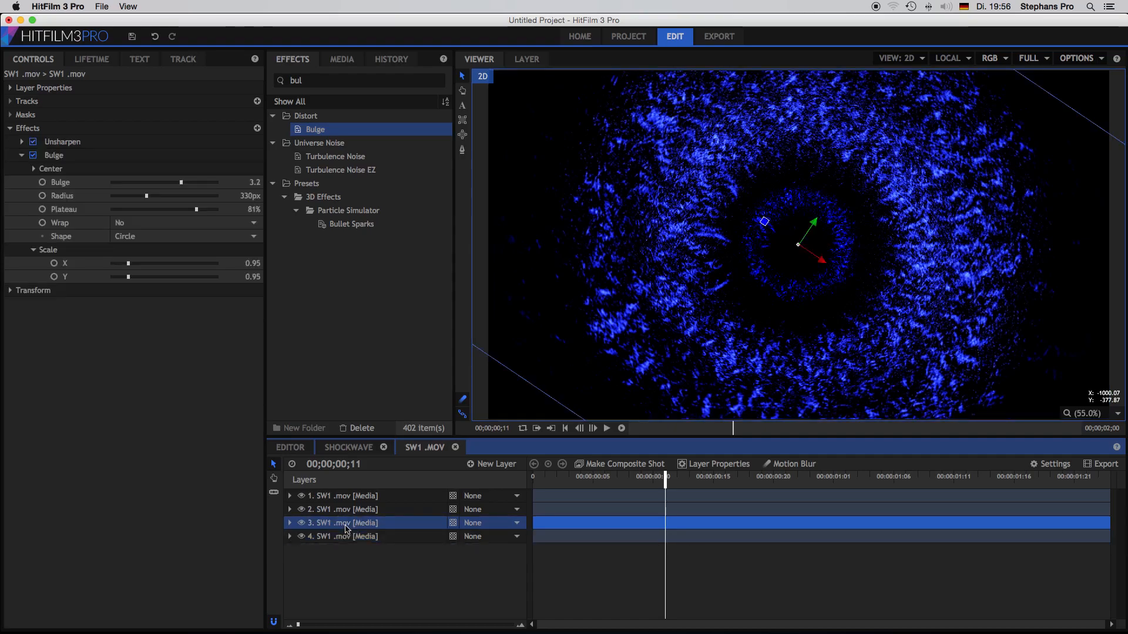
{"action": "left_click", "coordinate": [11, 292]}
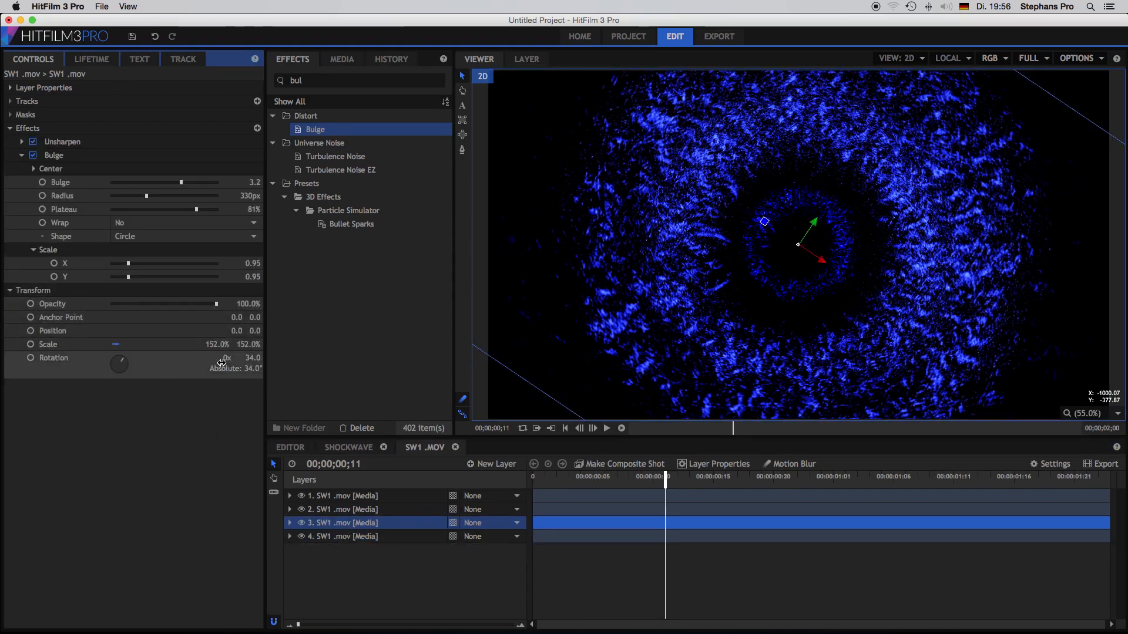
{"action": "left_click_drag", "start_coordinate": [247, 345], "coordinate": [248, 344]}
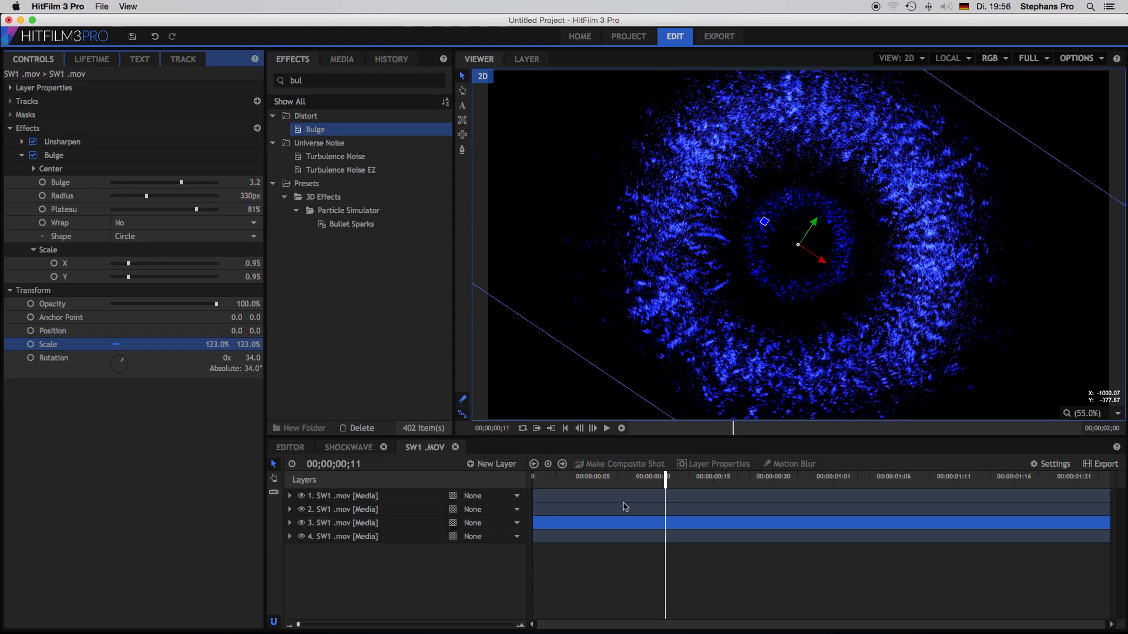
{"action": "left_click_drag", "start_coordinate": [663, 482], "coordinate": [557, 487]}
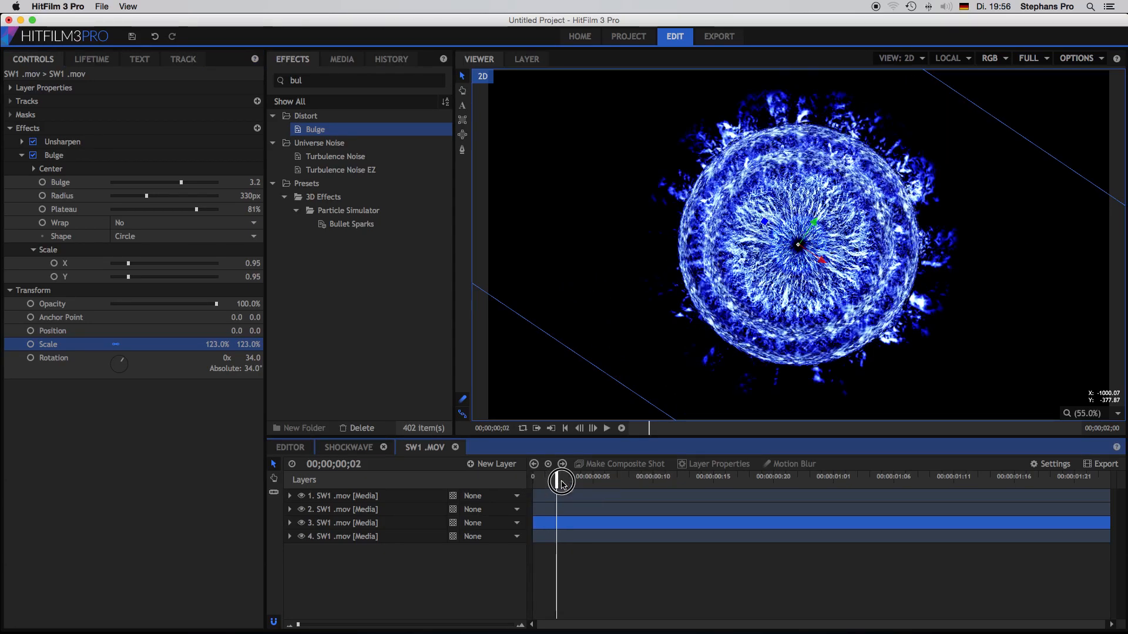
- Find the Color Vibrance effect, add it below Bulge on the top SW1 layer and expand its settings
{"action": "left_click", "coordinate": [310, 81]}
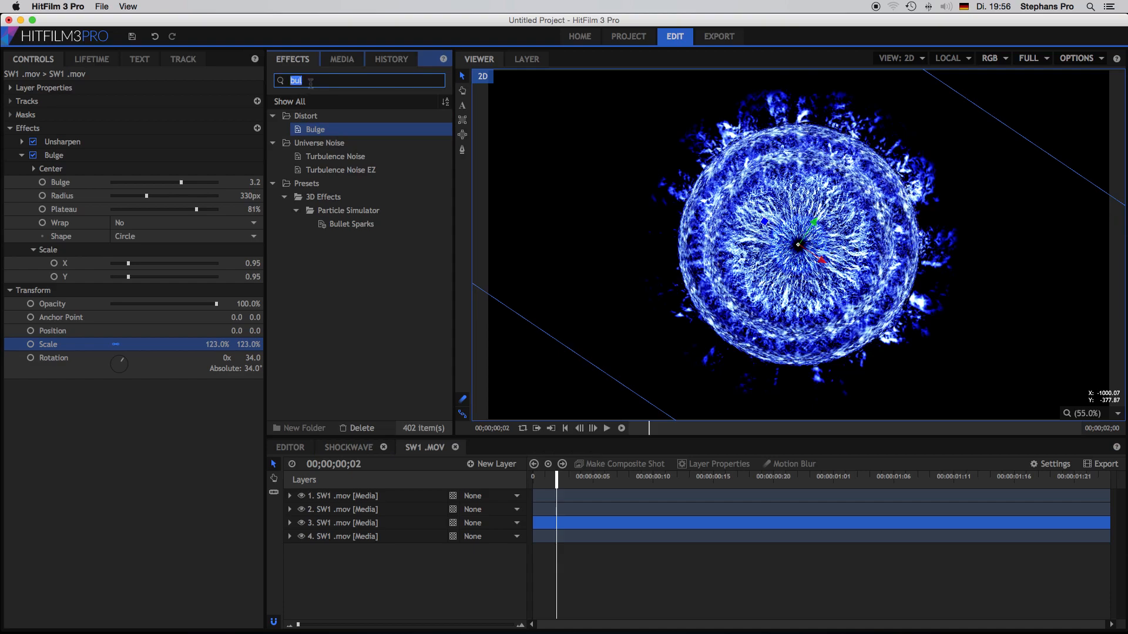
{"action": "type", "text": "vi"}
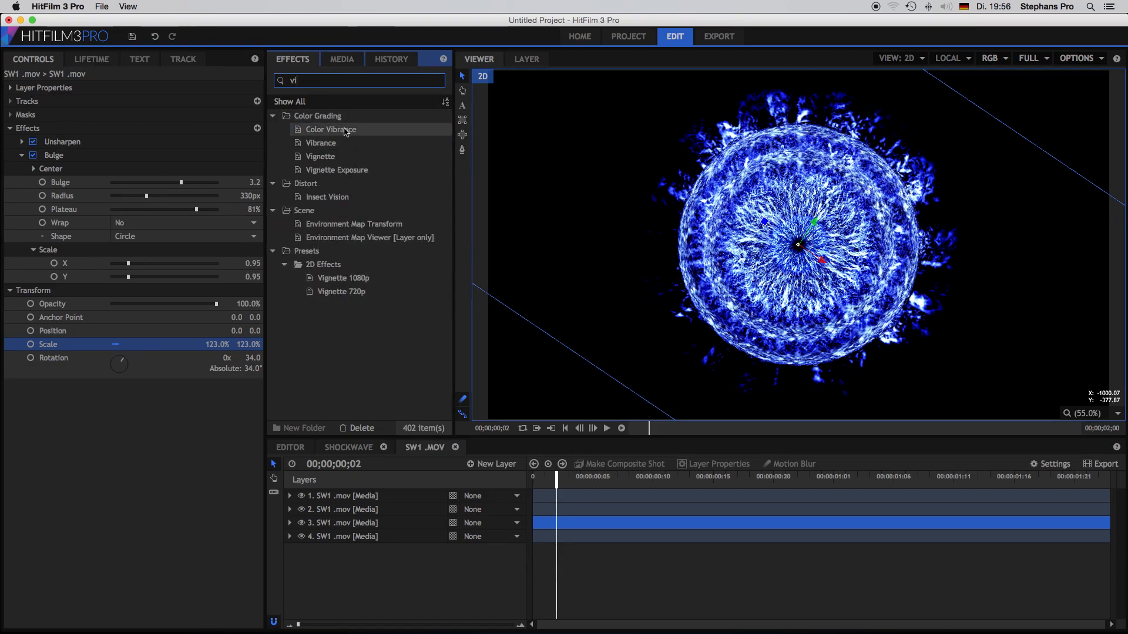
{"action": "left_click_drag", "start_coordinate": [345, 131], "coordinate": [341, 497]}
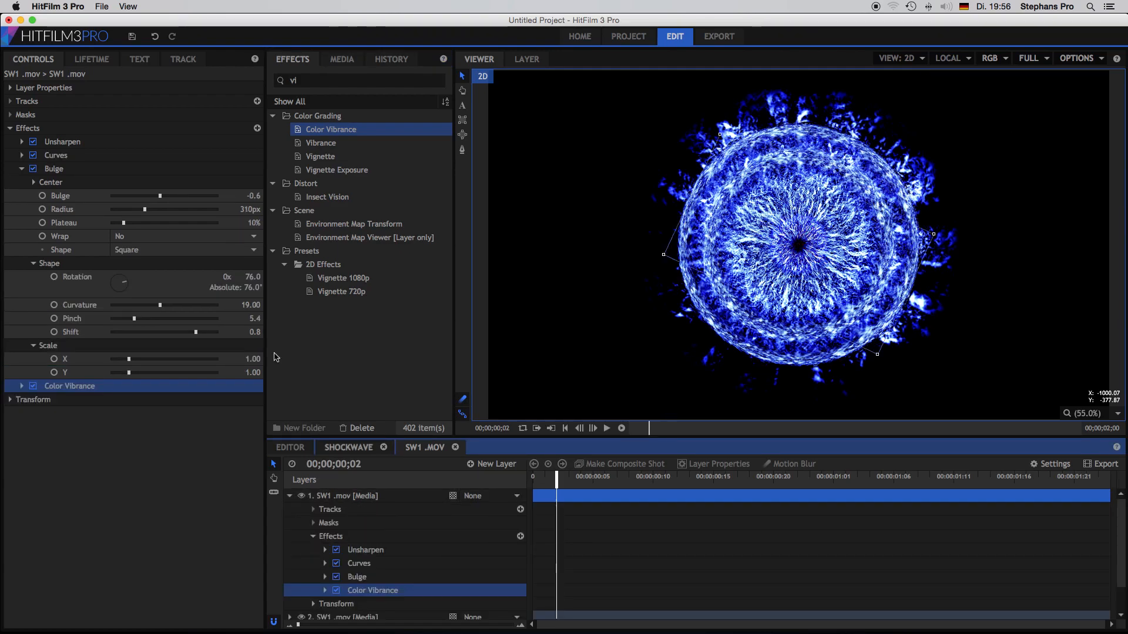
{"action": "left_click", "coordinate": [21, 169]}
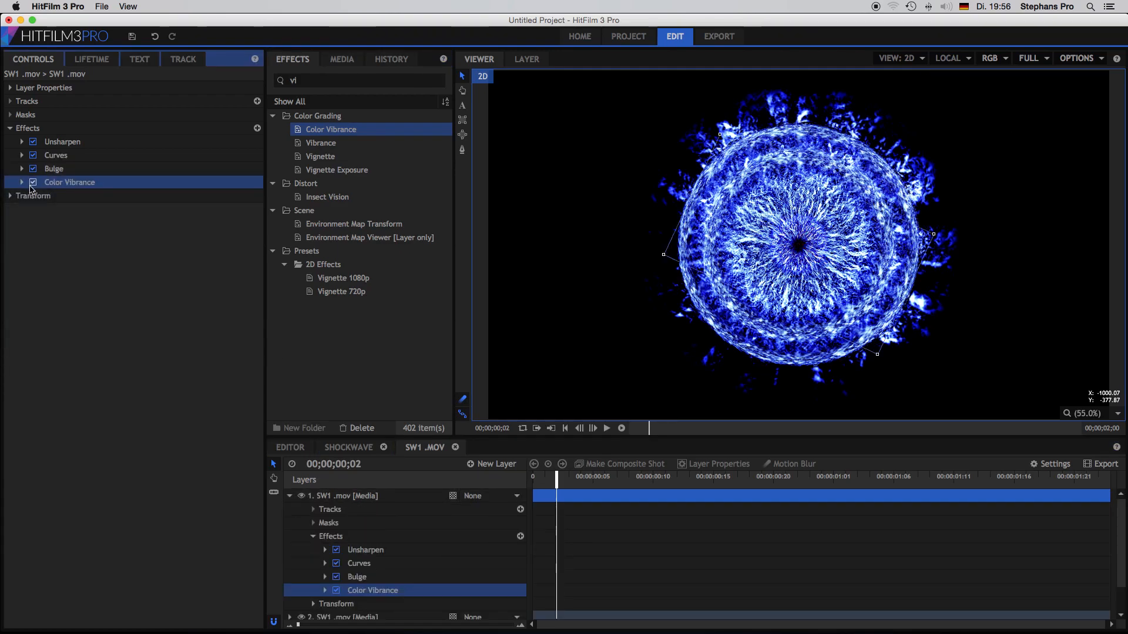
{"action": "left_click", "coordinate": [22, 183]}
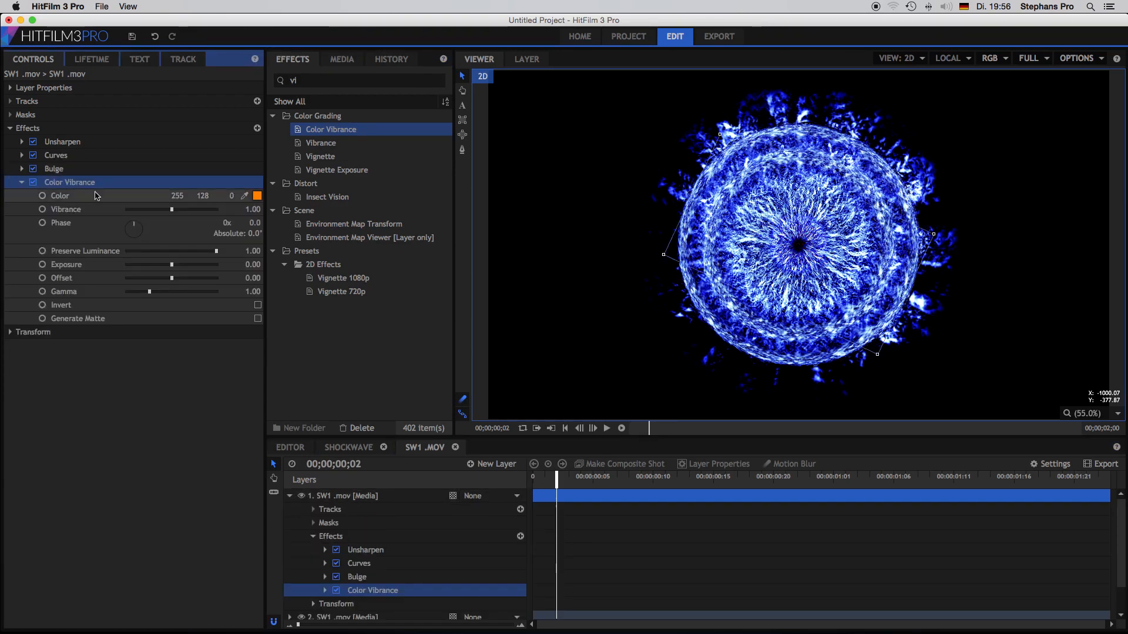
- Set the top layer's Color Vibrance color to blue (12, 10, 255), vibrance to 1.56 and exposure to 0.1
{"action": "left_click", "coordinate": [259, 197]}
{"action": "left_click", "coordinate": [394, 220]}
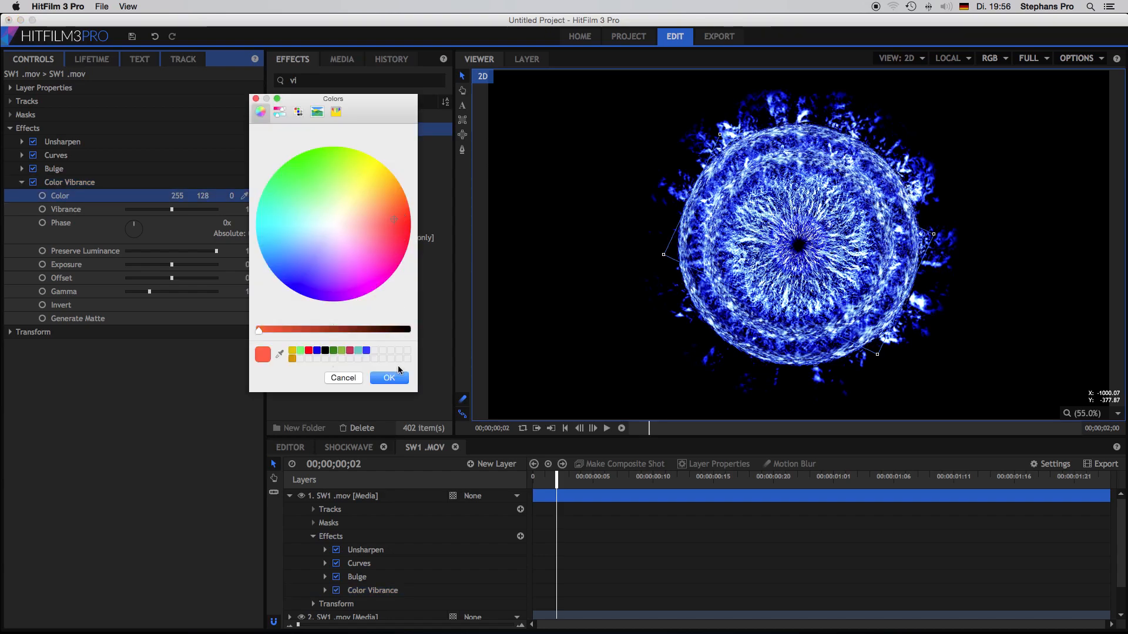
{"action": "left_click", "coordinate": [400, 242]}
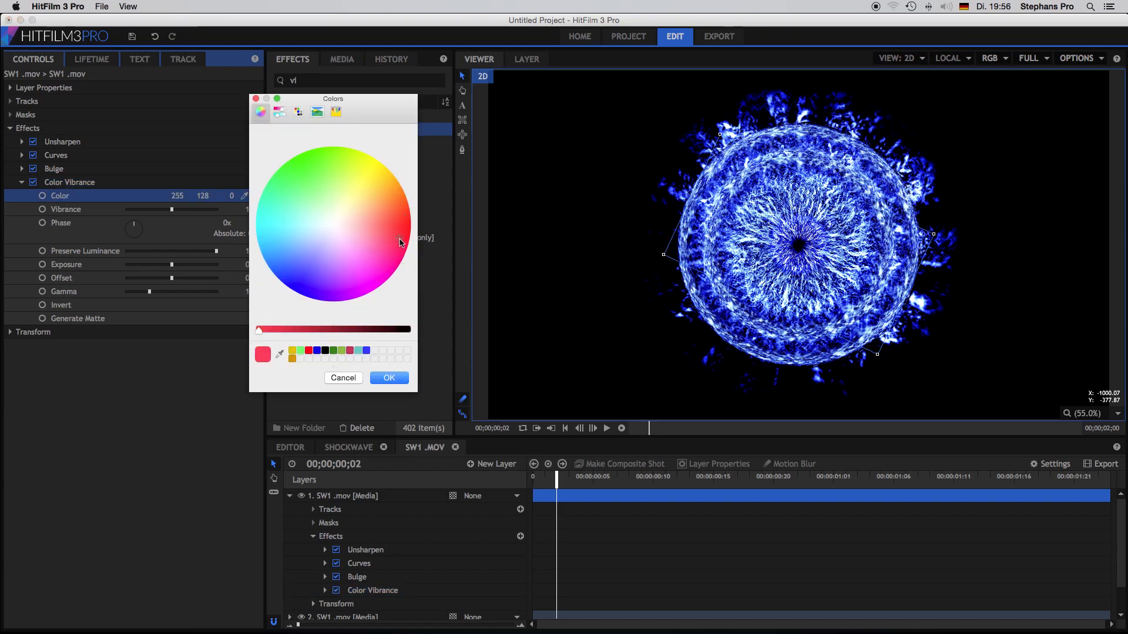
{"action": "left_click", "coordinate": [297, 293]}
{"action": "left_click", "coordinate": [376, 377]}
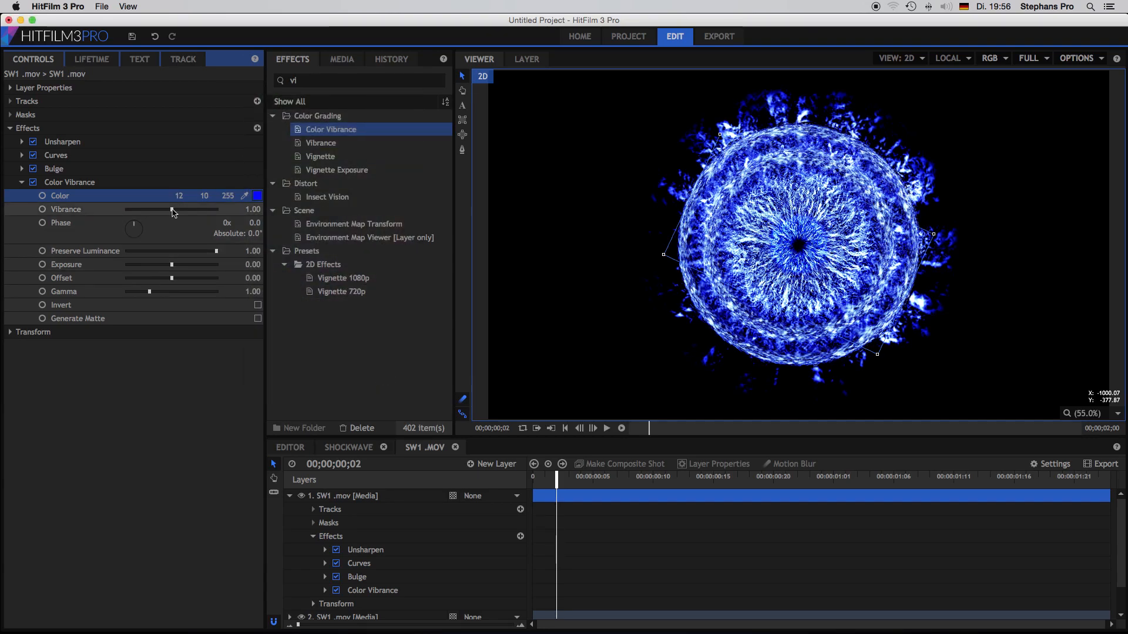
{"action": "left_click_drag", "start_coordinate": [173, 213], "coordinate": [196, 213]}
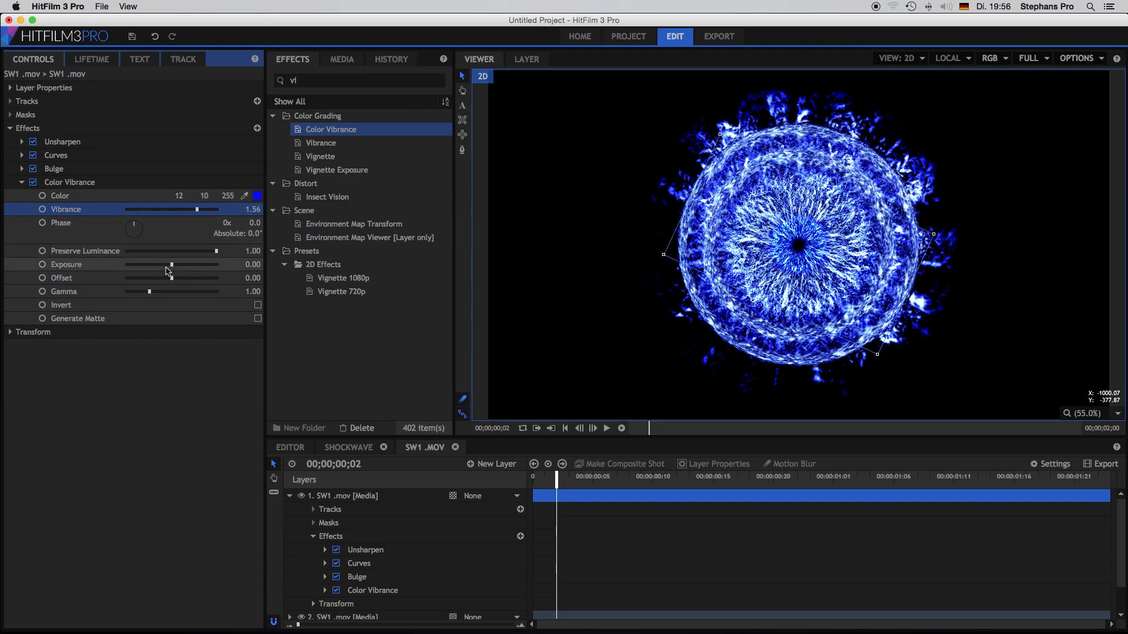
{"action": "left_click_drag", "start_coordinate": [172, 265], "coordinate": [172, 266]}
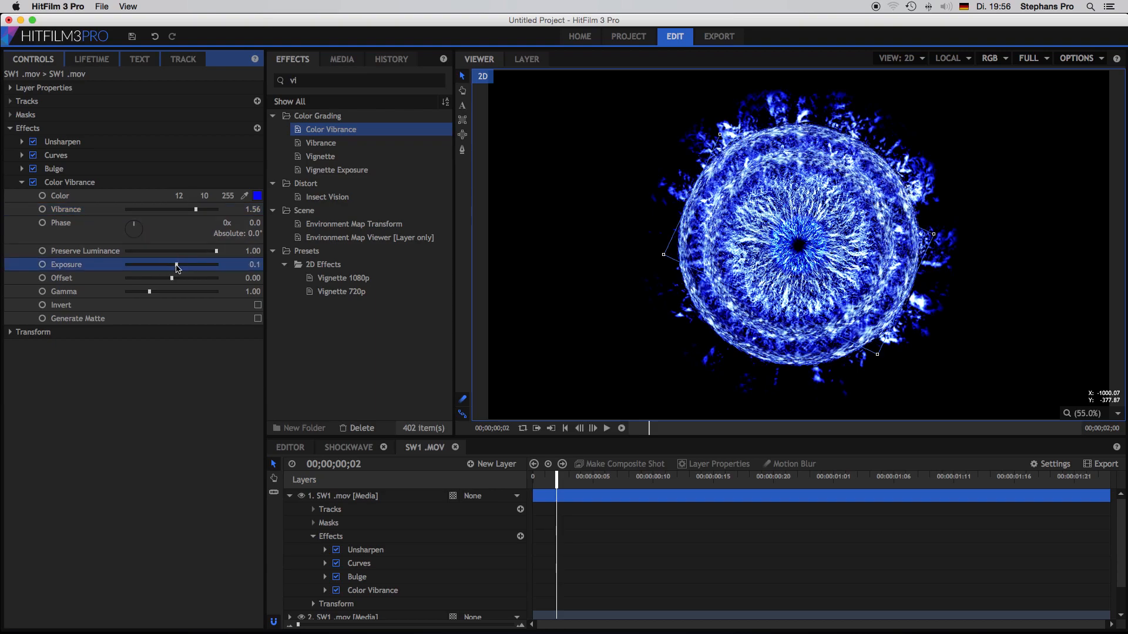
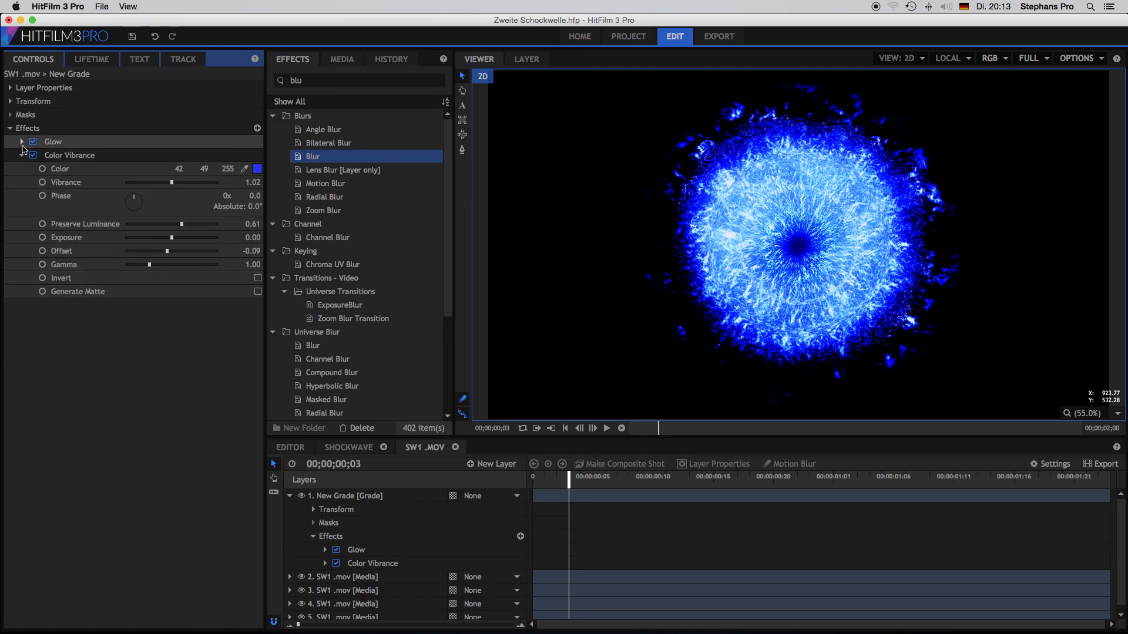
- Review the Glow settings on the New Grade layer and select the SW1 layer directly below it
{"action": "left_click", "coordinate": [21, 143]}
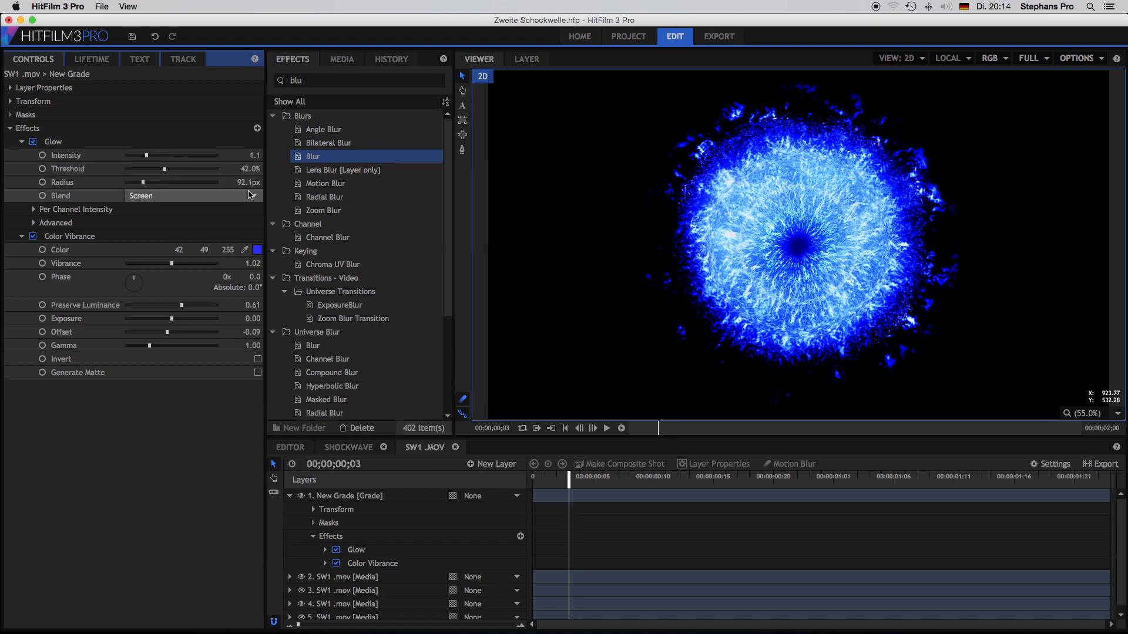
{"action": "left_click", "coordinate": [339, 573]}
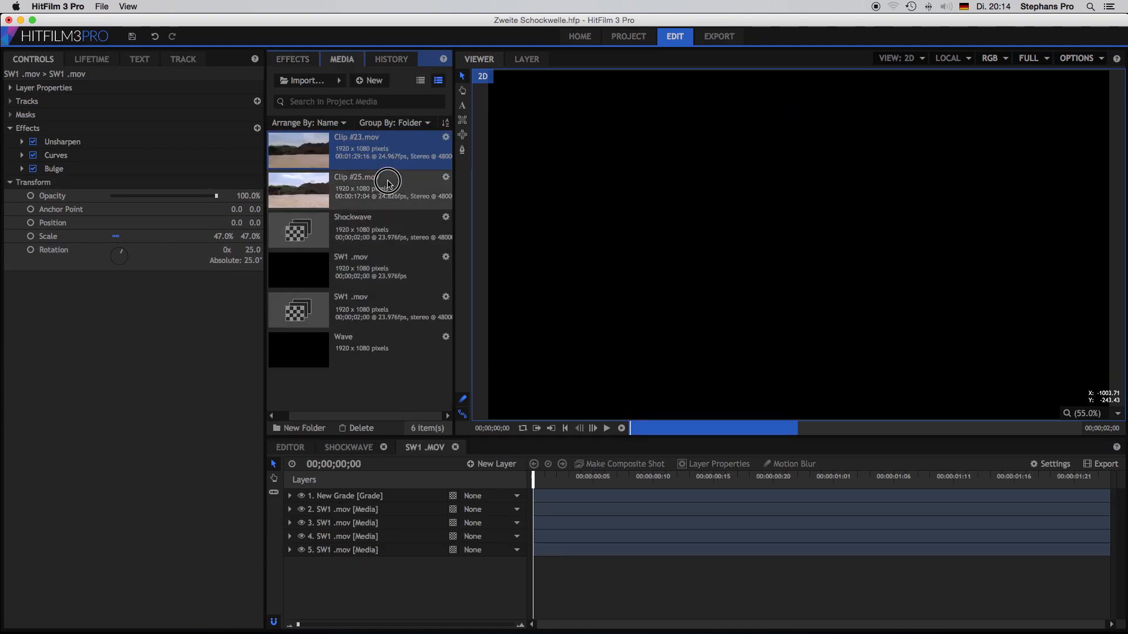
- Make a composite shot from Clip #23.mov, keeping its name, 1920 x 1080 size and 24.967 frame rate
{"action": "left_click", "coordinate": [388, 183]}
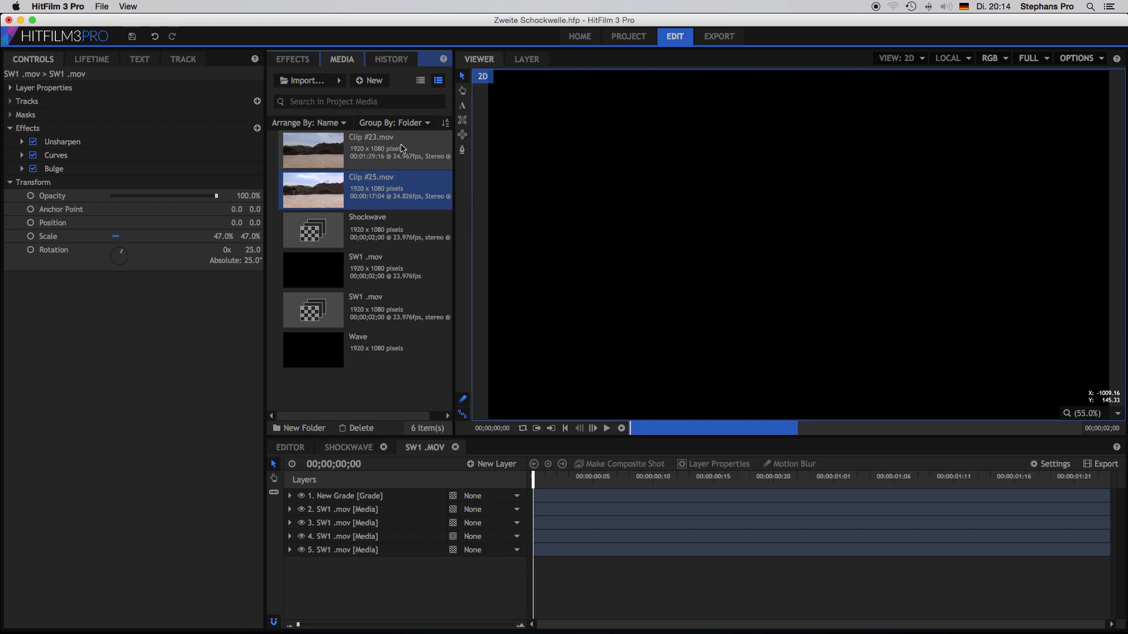
{"action": "left_click", "coordinate": [402, 148]}
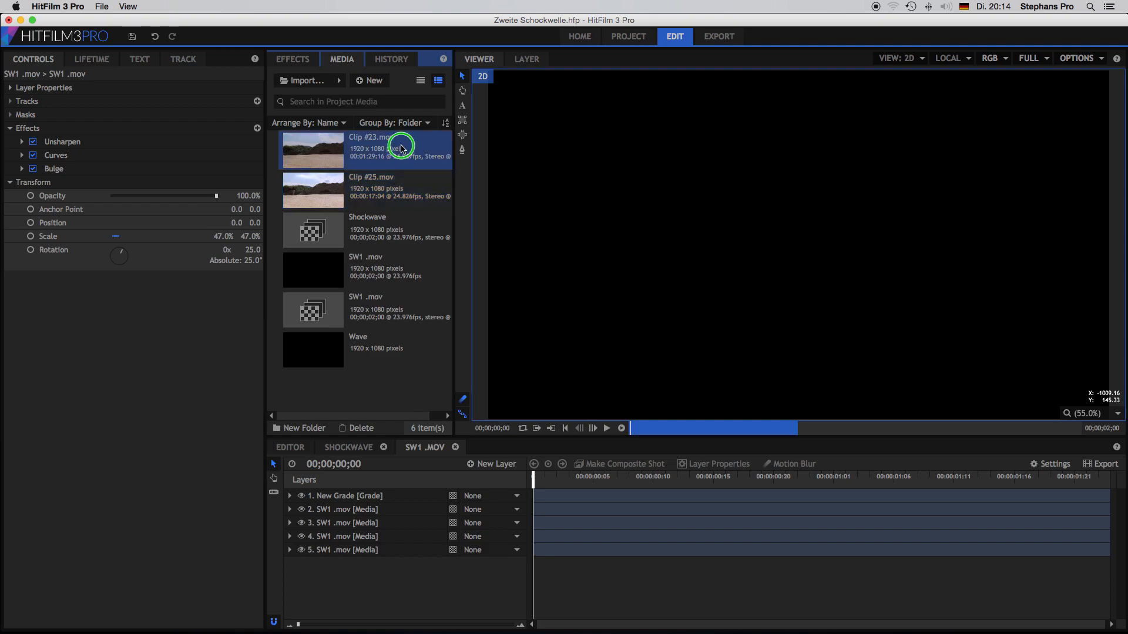
{"action": "right_click", "coordinate": [402, 148]}
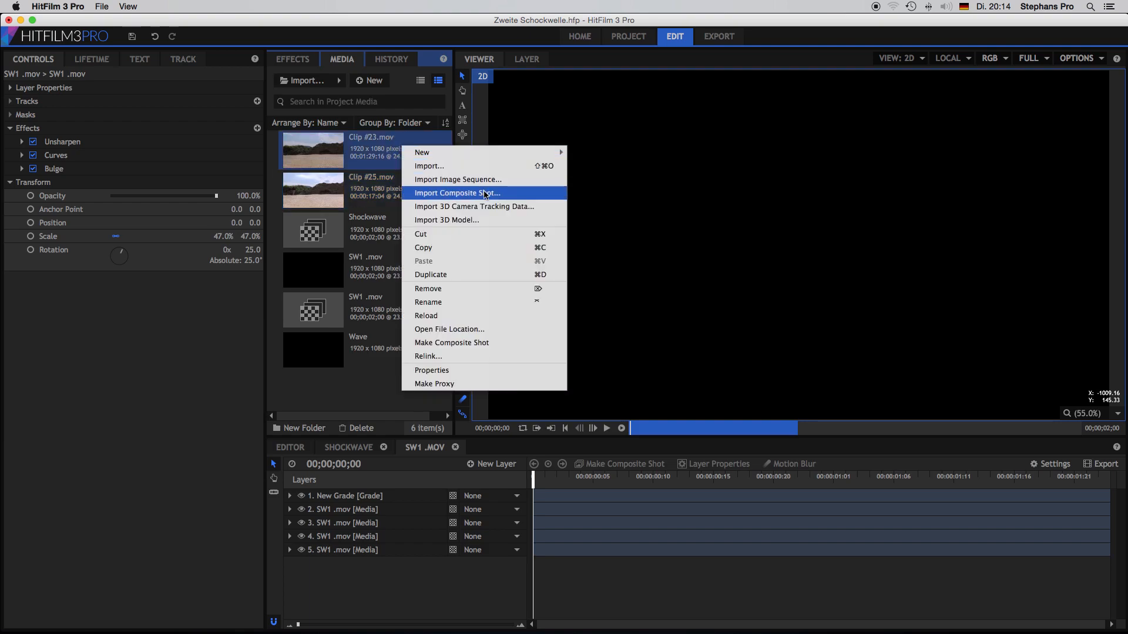
{"action": "left_click", "coordinate": [474, 343]}
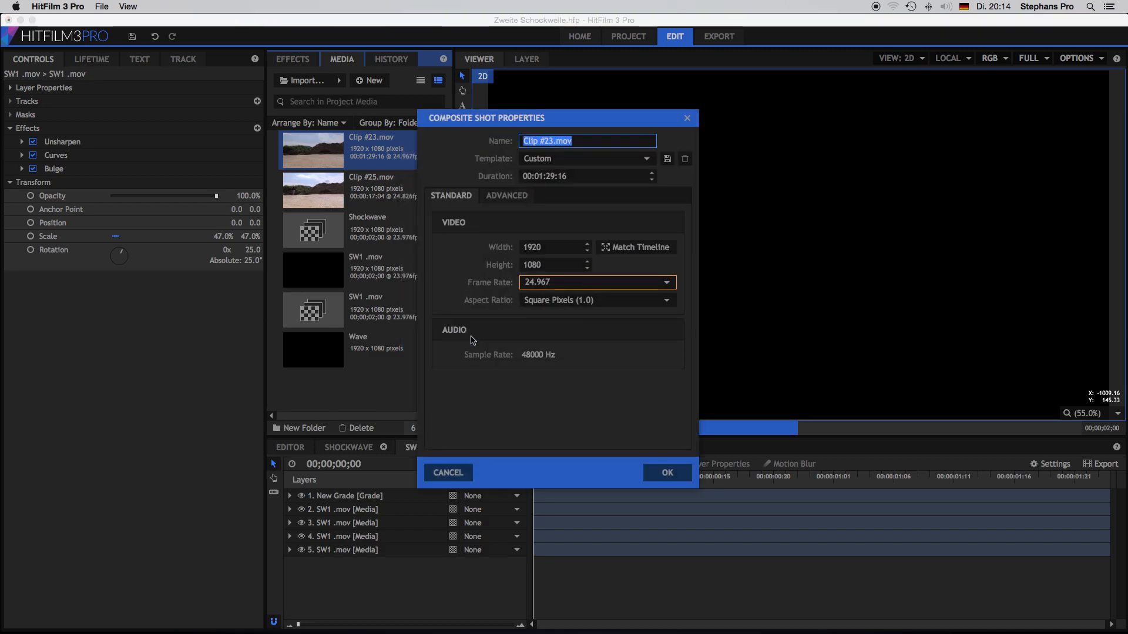
{"action": "left_click", "coordinate": [665, 474]}
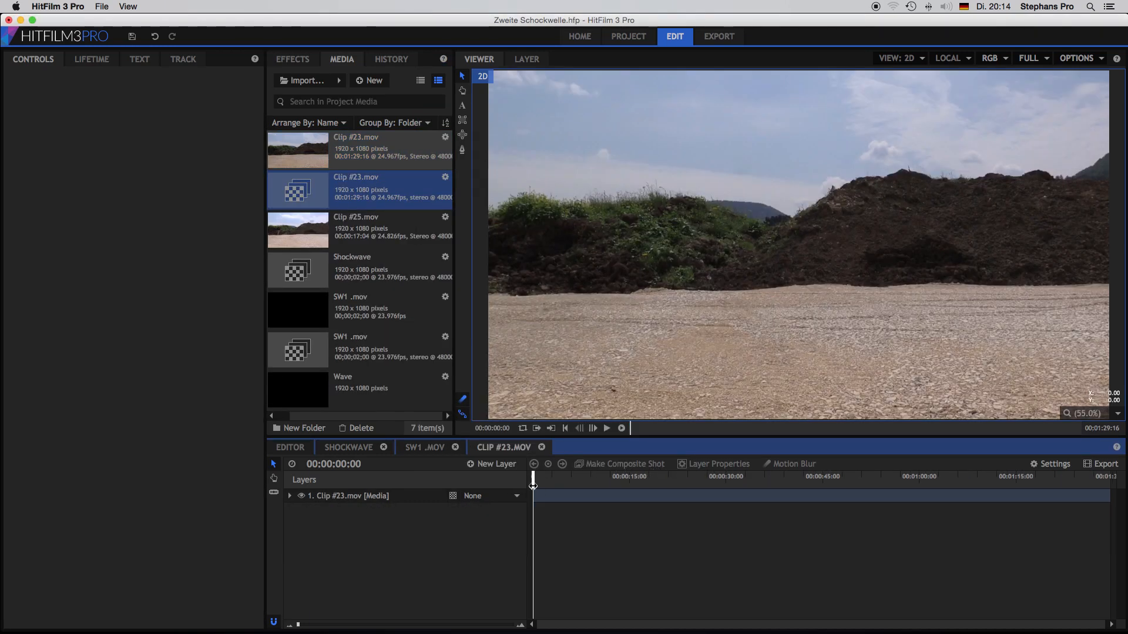
- Add Clip #25.mov to the composite shot, shift it to start at about 9 seconds and place it above Clip #23.mov
{"action": "left_click_drag", "start_coordinate": [533, 485], "coordinate": [561, 487]}
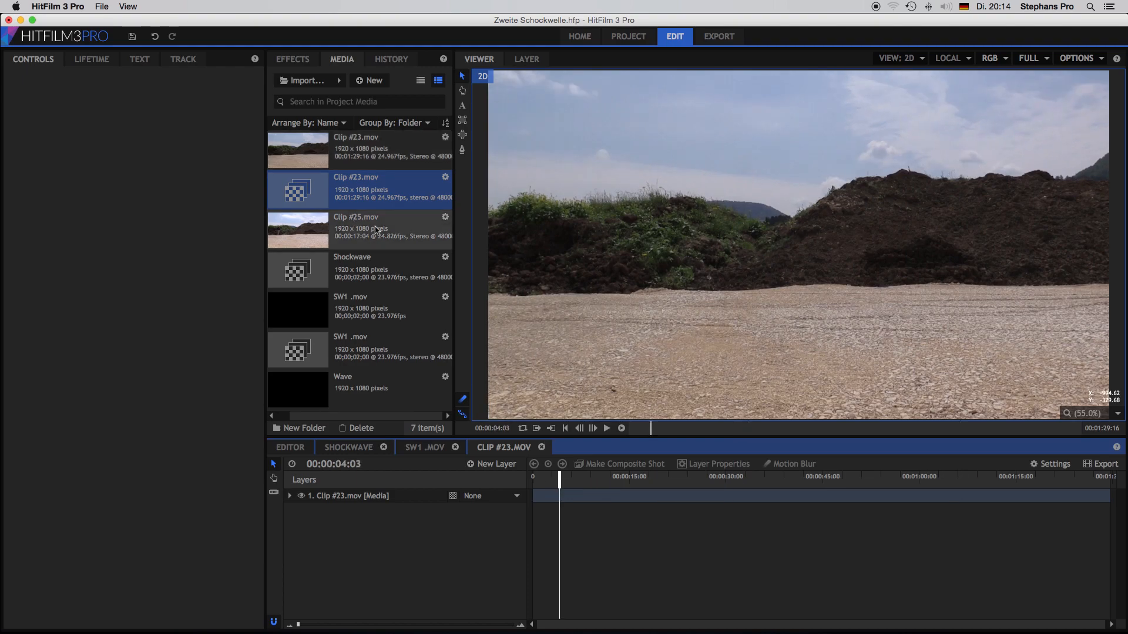
{"action": "left_click_drag", "start_coordinate": [386, 232], "coordinate": [409, 500]}
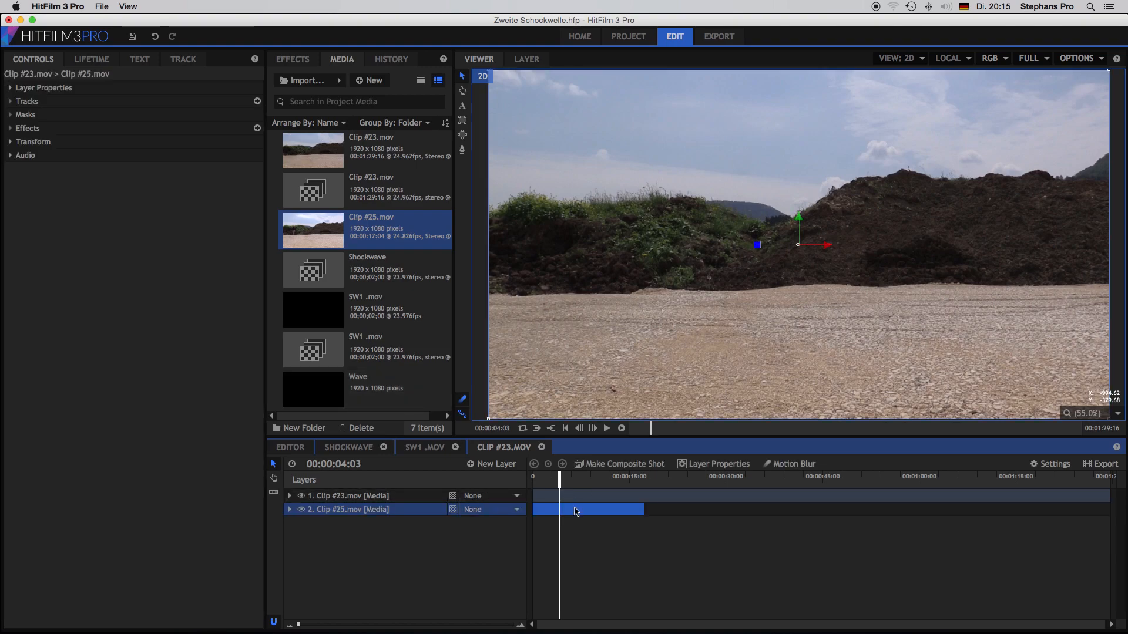
{"action": "left_click_drag", "start_coordinate": [592, 513], "coordinate": [636, 493]}
{"action": "left_click_drag", "start_coordinate": [418, 510], "coordinate": [414, 494]}
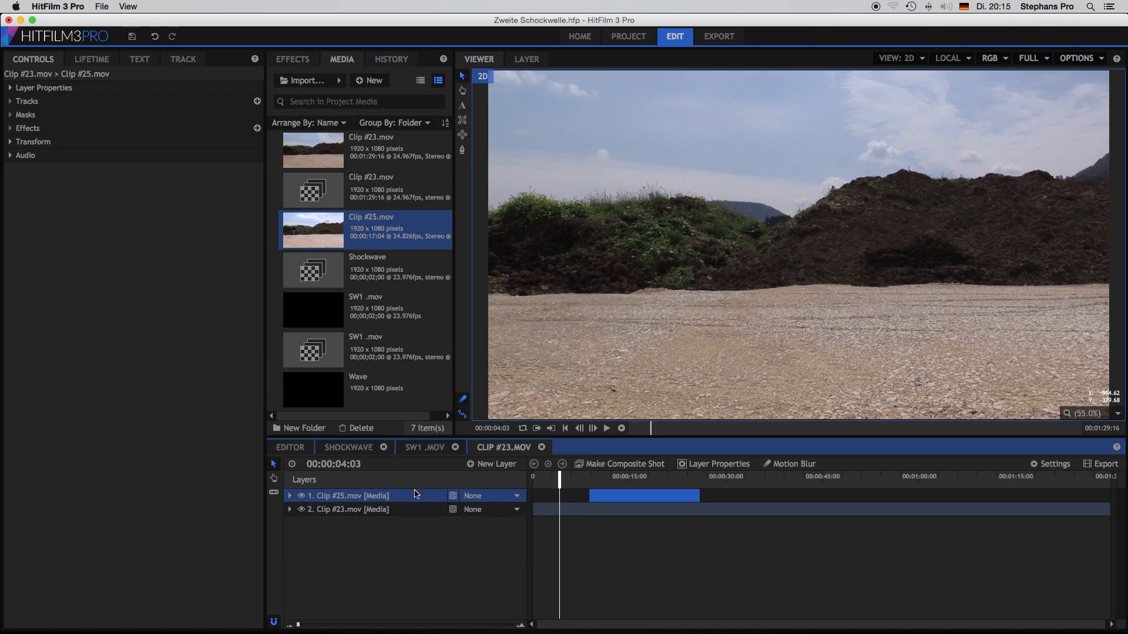
- Trim the start of Clip #25.mov to the mid-jump frame at 00:00:19:20 and move the trimmed clip to start at about 7 seconds
{"action": "left_click_drag", "start_coordinate": [559, 478], "coordinate": [669, 479]}
{"action": "left_click", "coordinate": [600, 496]}
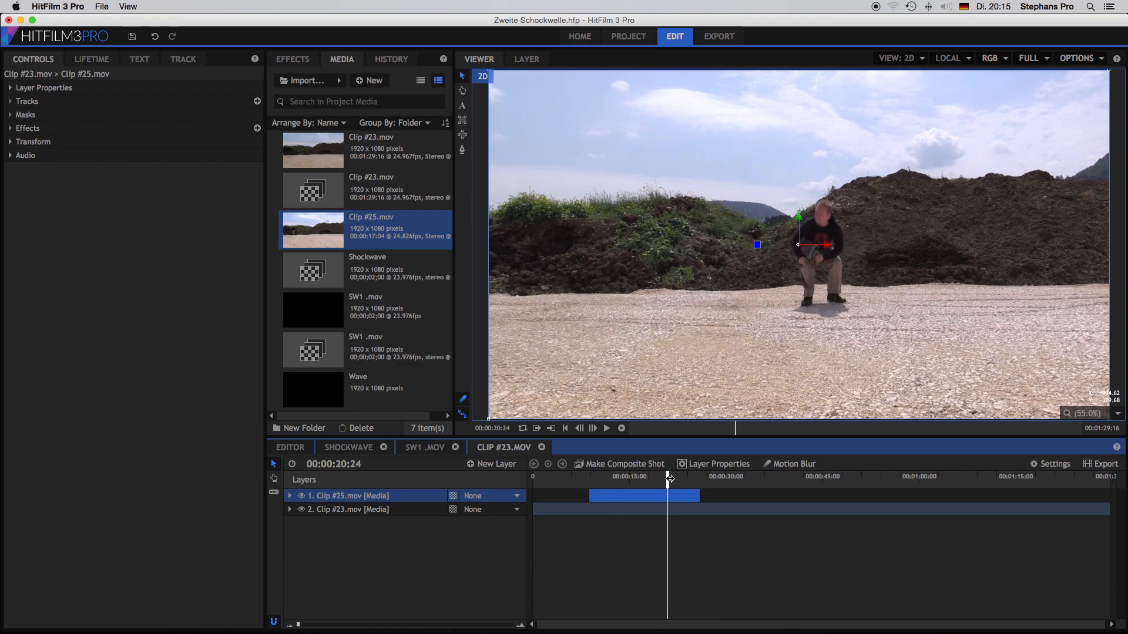
{"action": "left_click", "coordinate": [664, 480]}
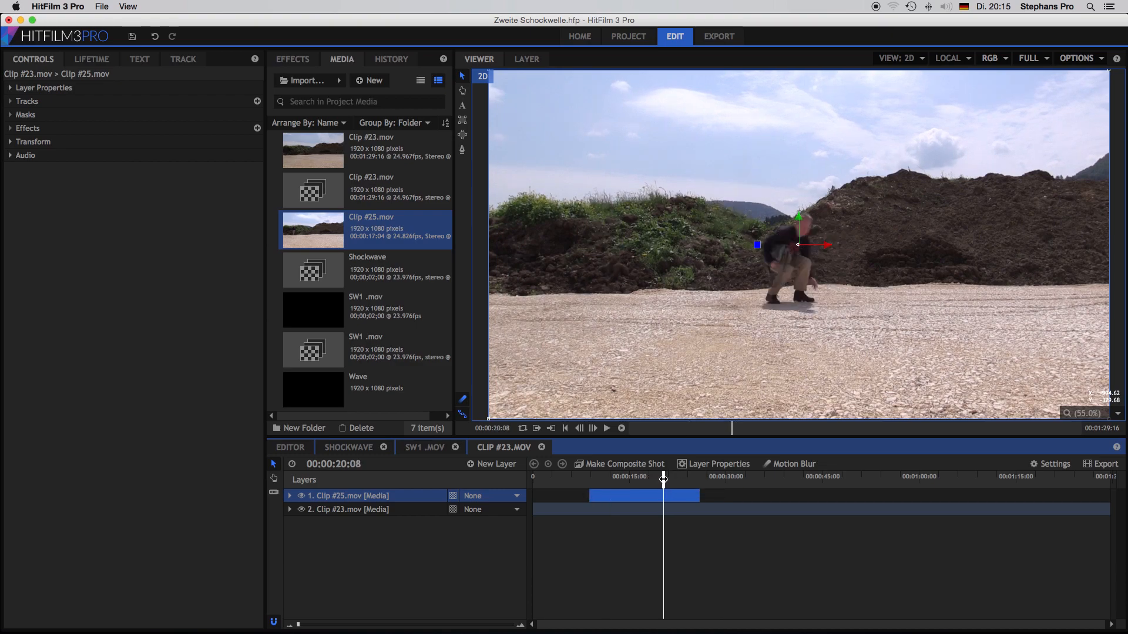
{"action": "left_click_drag", "start_coordinate": [663, 481], "coordinate": [658, 483]}
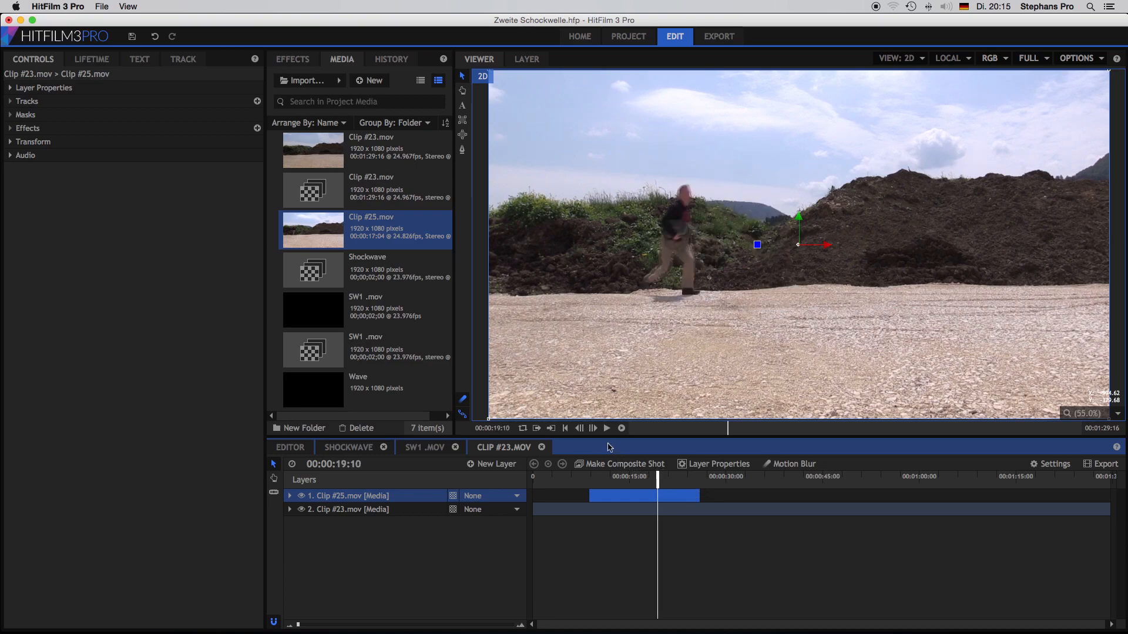
{"action": "left_click", "coordinate": [595, 431]}
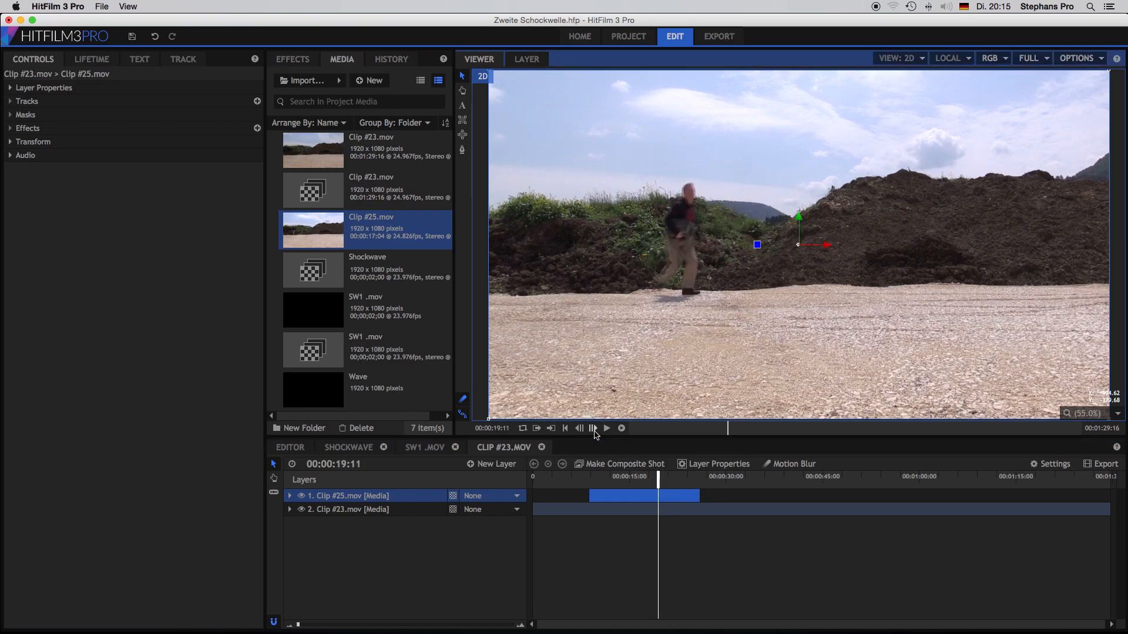
{"action": "left_click", "coordinate": [595, 431]}
{"action": "left_click", "coordinate": [595, 431]}
{"action": "left_click", "coordinate": [595, 431]}
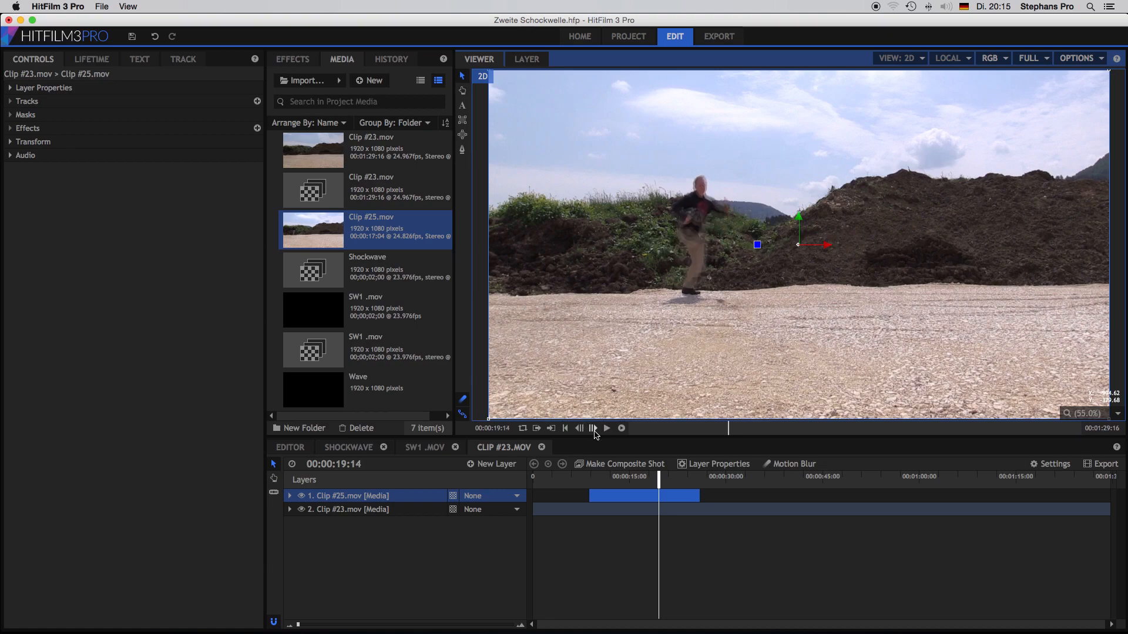
{"action": "left_click", "coordinate": [595, 431]}
{"action": "left_click", "coordinate": [594, 432]}
{"action": "left_click", "coordinate": [594, 431]}
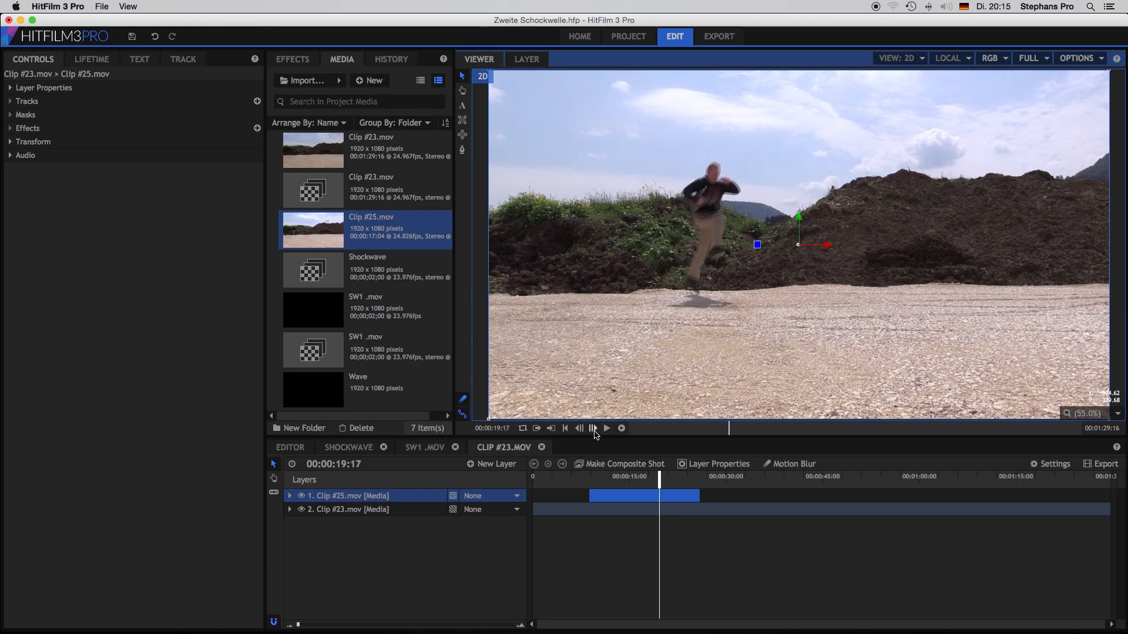
{"action": "left_click", "coordinate": [595, 431]}
{"action": "left_click", "coordinate": [595, 431]}
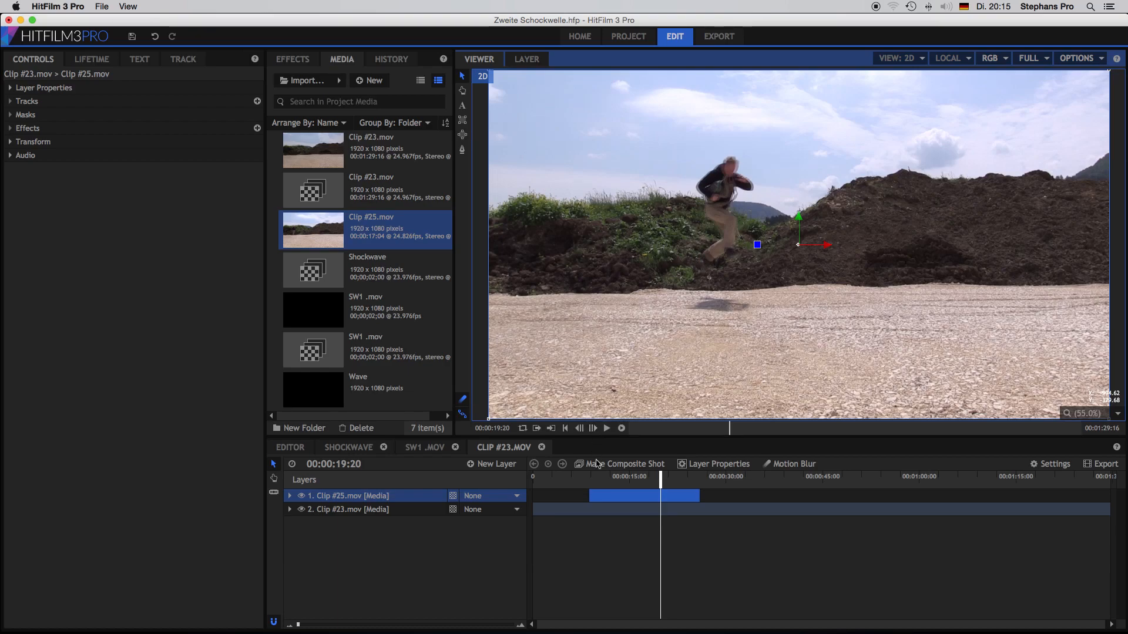
{"action": "left_click_drag", "start_coordinate": [588, 495], "coordinate": [659, 498]}
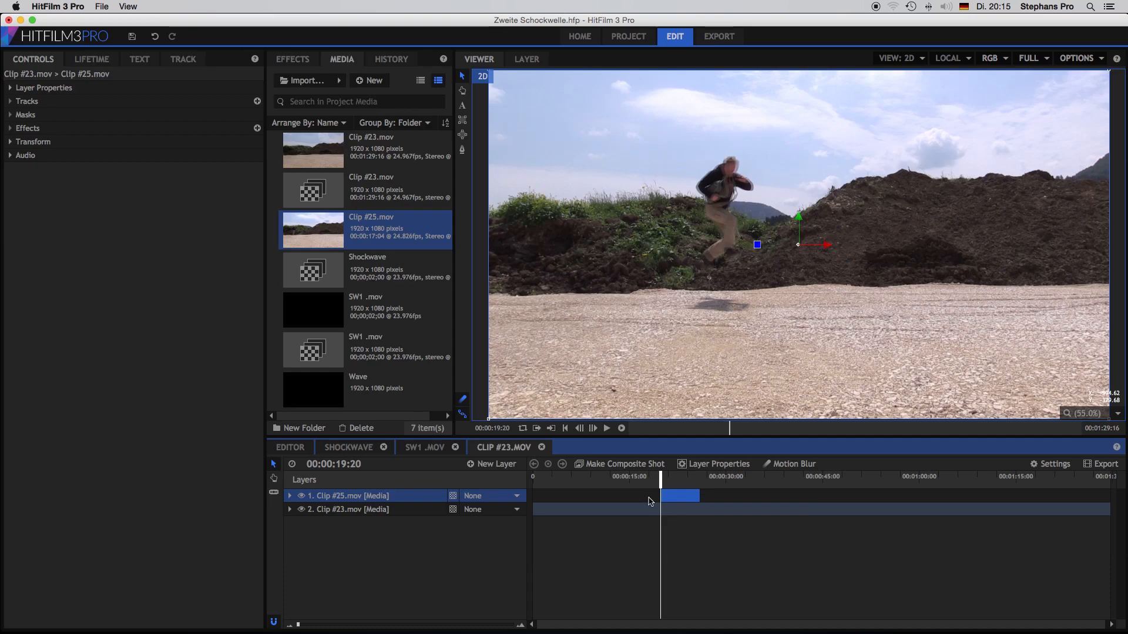
{"action": "left_click_drag", "start_coordinate": [677, 498], "coordinate": [595, 503]}
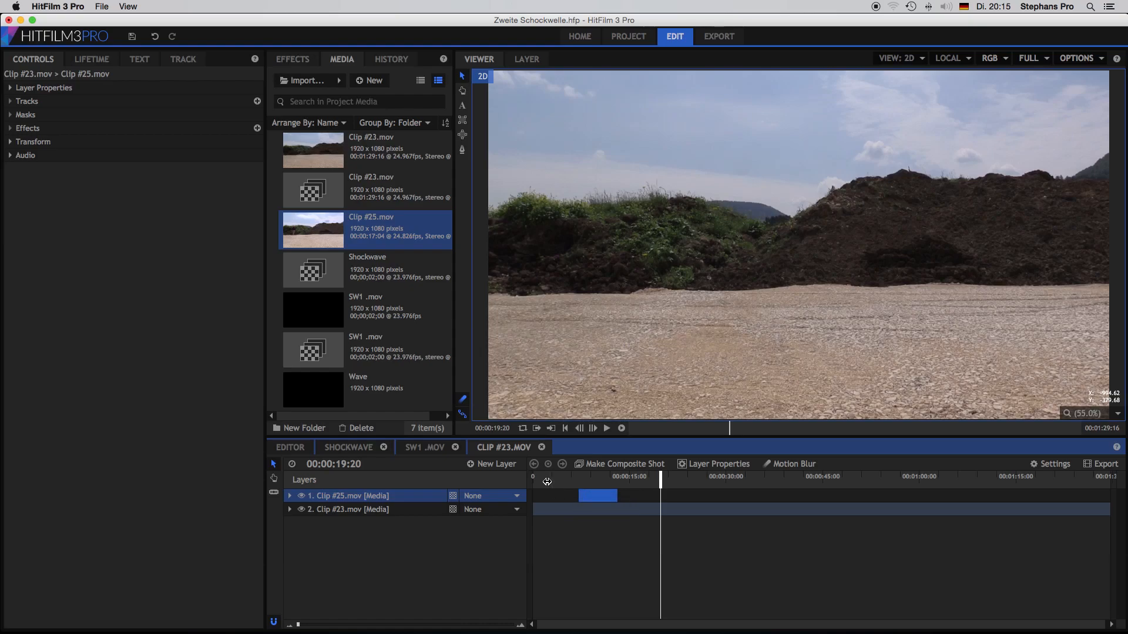
- Move Clip #25.mov earlier to start at about 3.5 seconds and add the SW1 .mov video as the composite's top layer
{"action": "left_click", "coordinate": [547, 479]}
{"action": "mouse_move", "coordinate": [547, 479]}
{"action": "left_mouse_down"}
{"action": "mouse_move", "coordinate": [587, 483]}
{"action": "mouse_move", "coordinate": [533, 481]}
{"action": "left_mouse_up"}
{"action": "left_click_drag", "start_coordinate": [598, 501], "coordinate": [576, 500]}
{"action": "left_click_drag", "start_coordinate": [376, 309], "coordinate": [416, 496]}
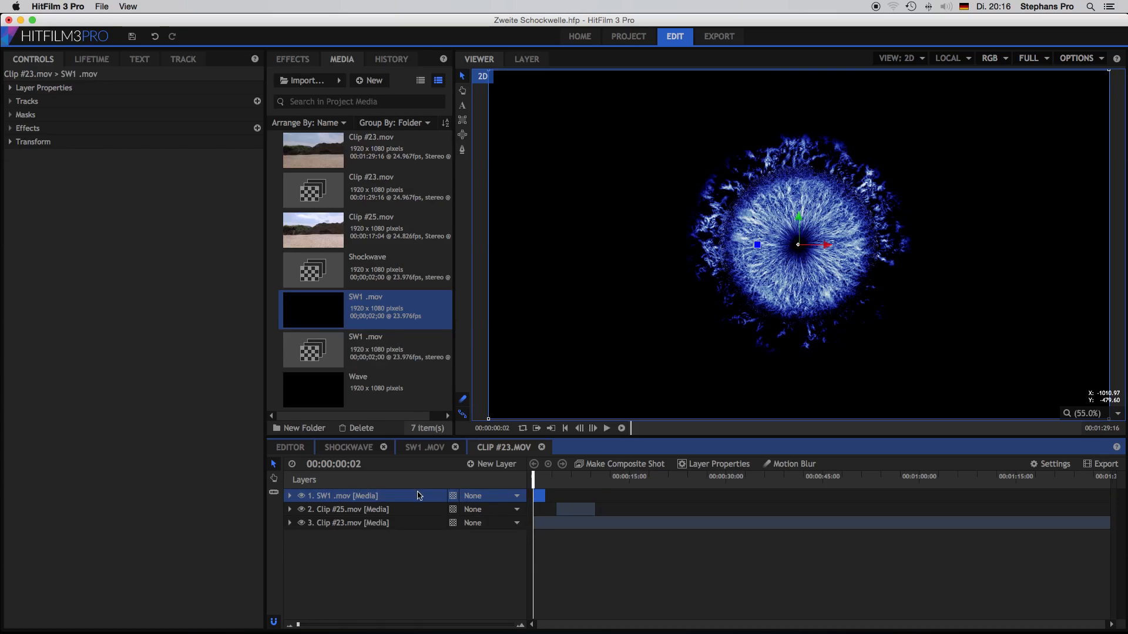
- Try the Screen blend mode on the SW1 layer and settle on Add
{"action": "left_click", "coordinate": [41, 88]}
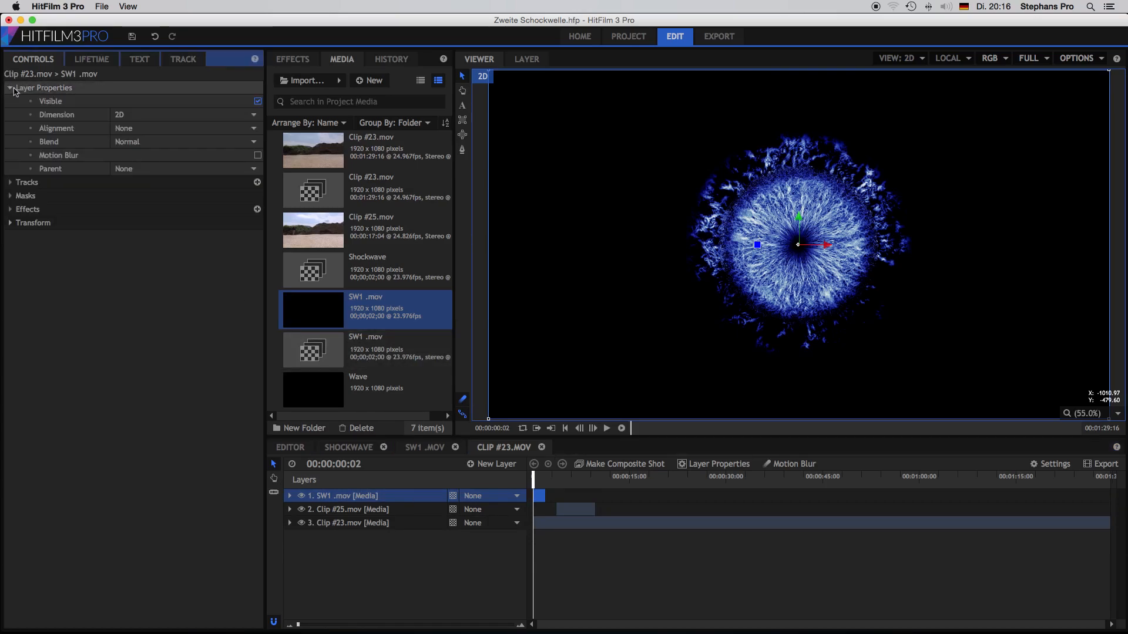
{"action": "left_click", "coordinate": [168, 143]}
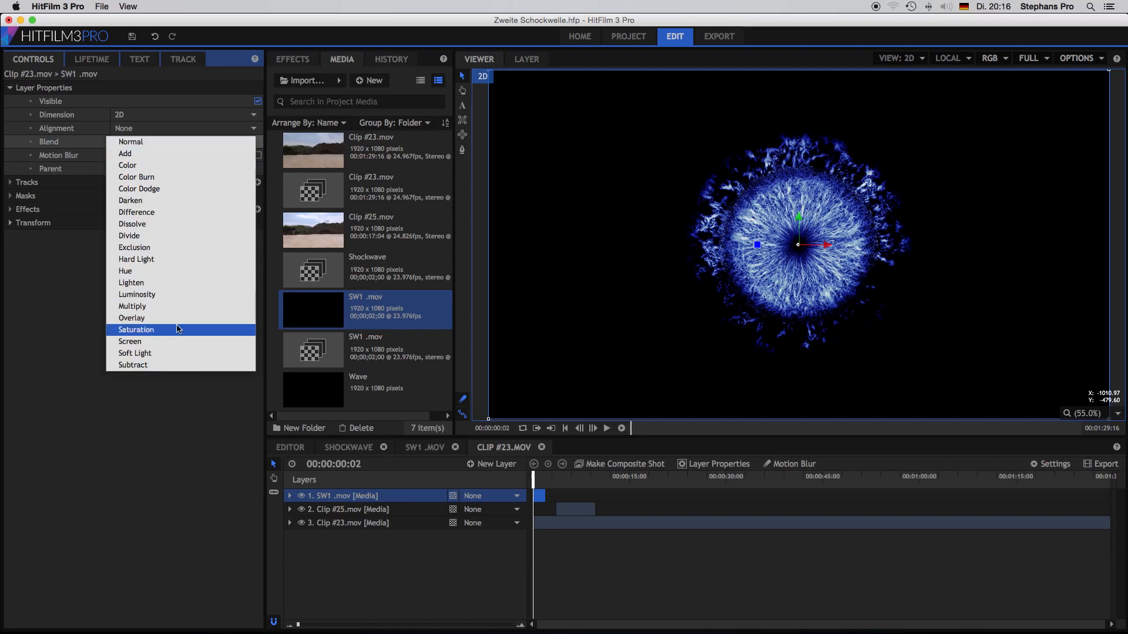
{"action": "left_click", "coordinate": [178, 343]}
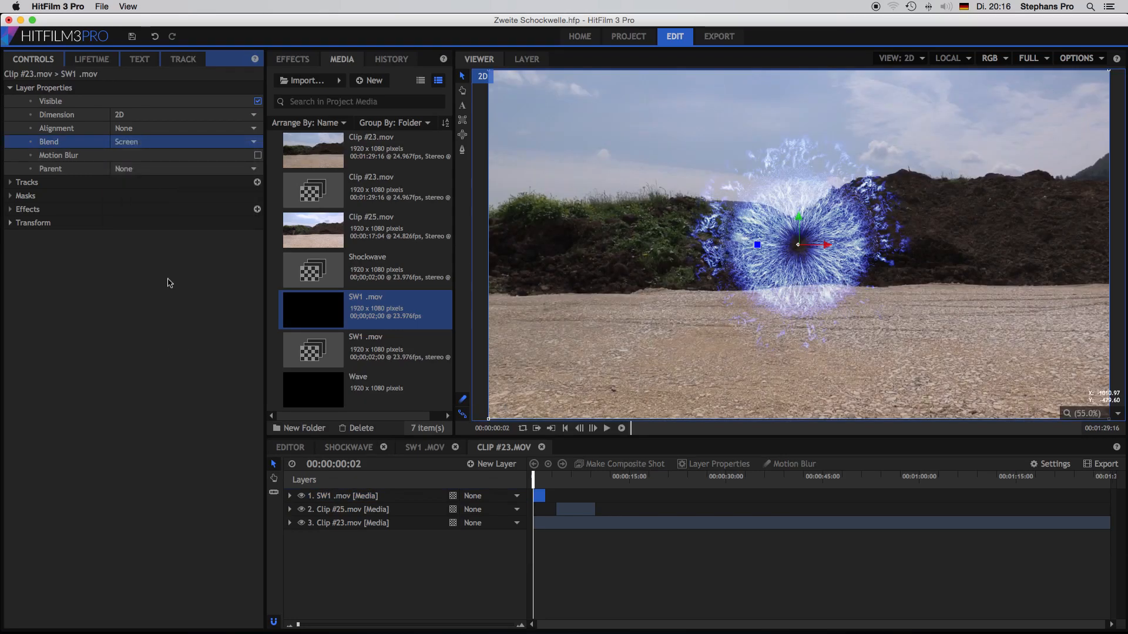
{"action": "left_click", "coordinate": [167, 142]}
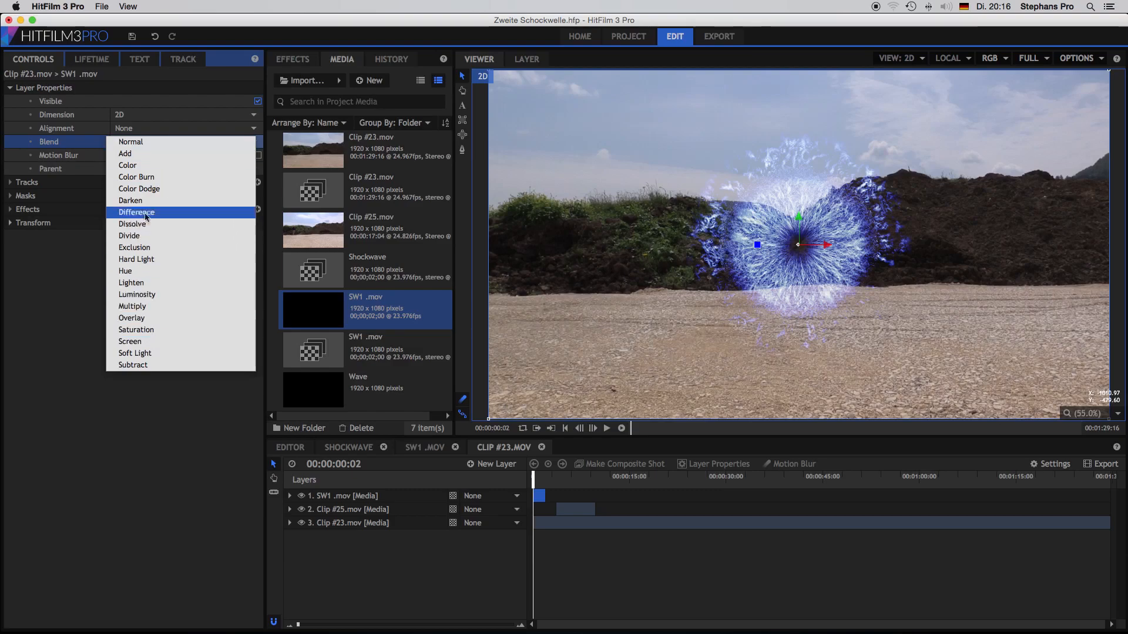
{"action": "left_click", "coordinate": [142, 153]}
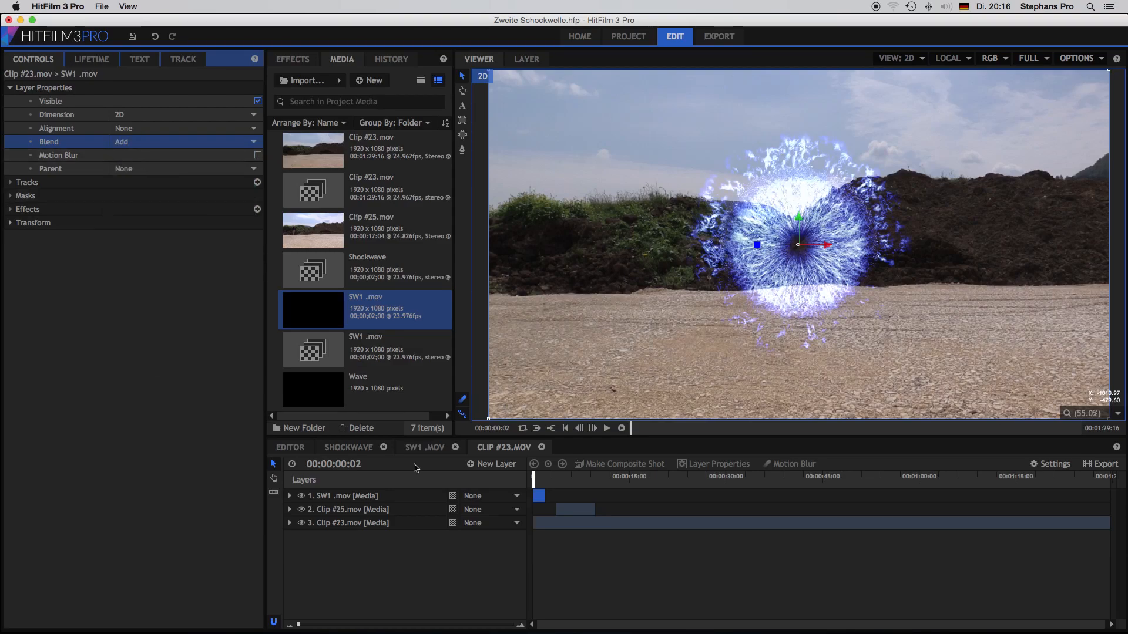
- Shift the SW1 layer to start at about 3 seconds, just before Clip #25.mov, and preview the shot from about 2 seconds
{"action": "left_click_drag", "start_coordinate": [539, 497], "coordinate": [556, 498]}
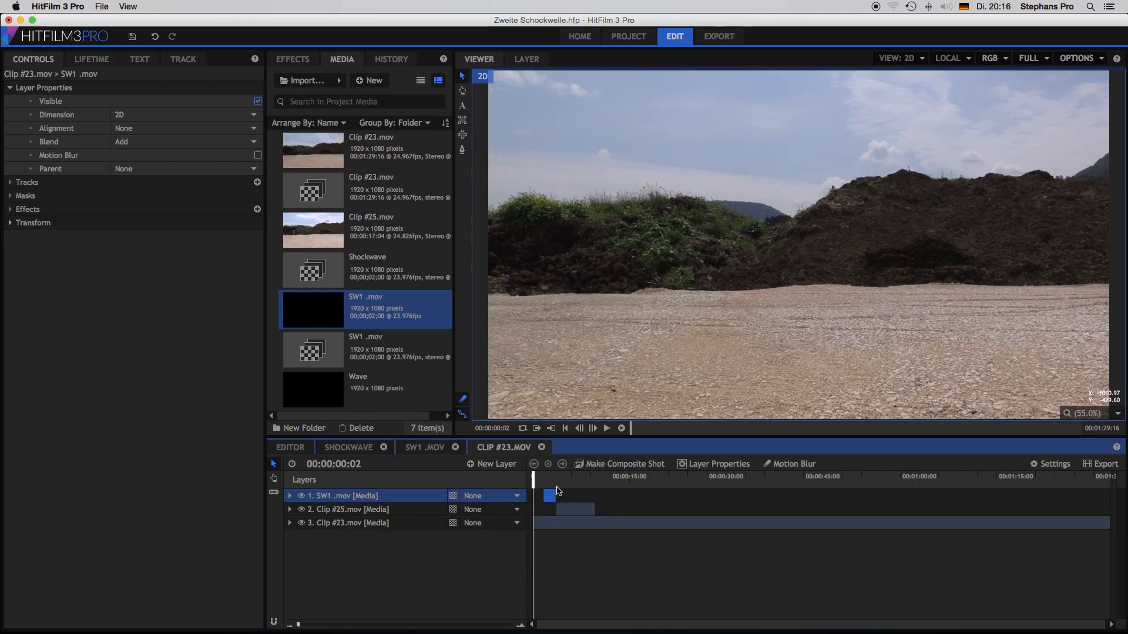
{"action": "mouse_move", "coordinate": [556, 498]}
{"action": "left_mouse_down"}
{"action": "mouse_move", "coordinate": [539, 482]}
{"action": "mouse_move", "coordinate": [559, 485]}
{"action": "left_mouse_up"}
{"action": "key", "text": "space"}
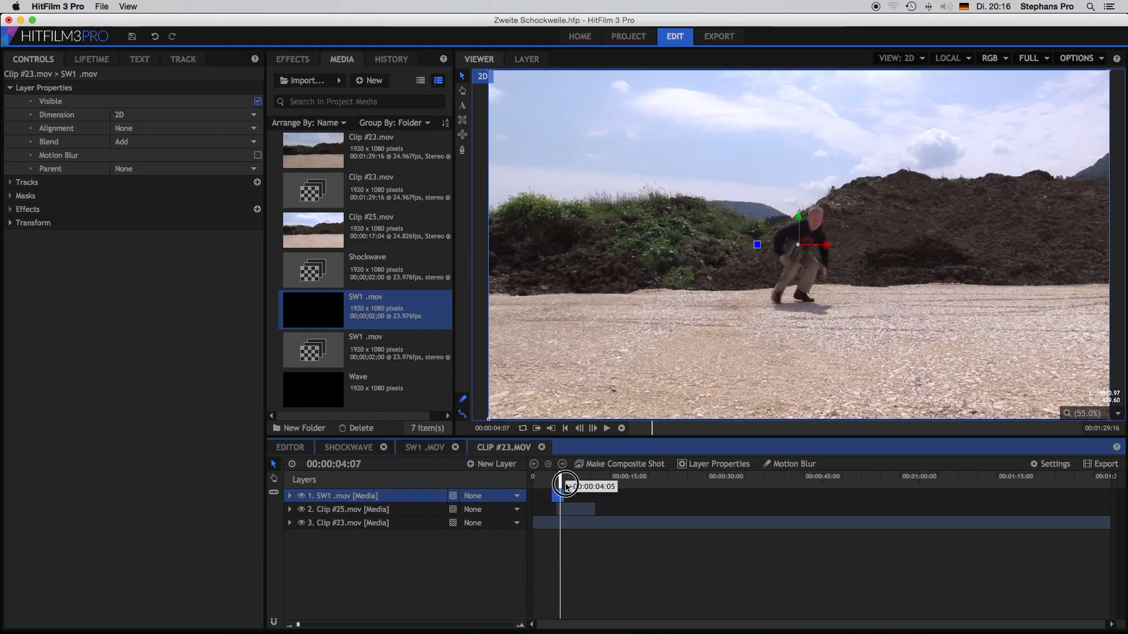
{"action": "left_click", "coordinate": [548, 485]}
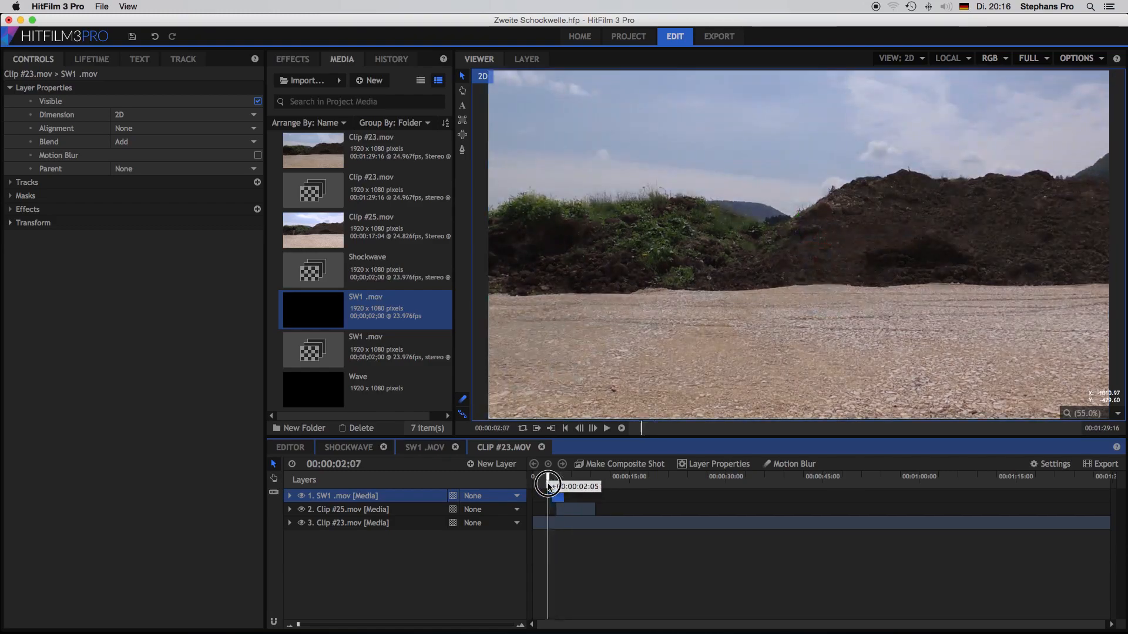
{"action": "left_click", "coordinate": [622, 430]}
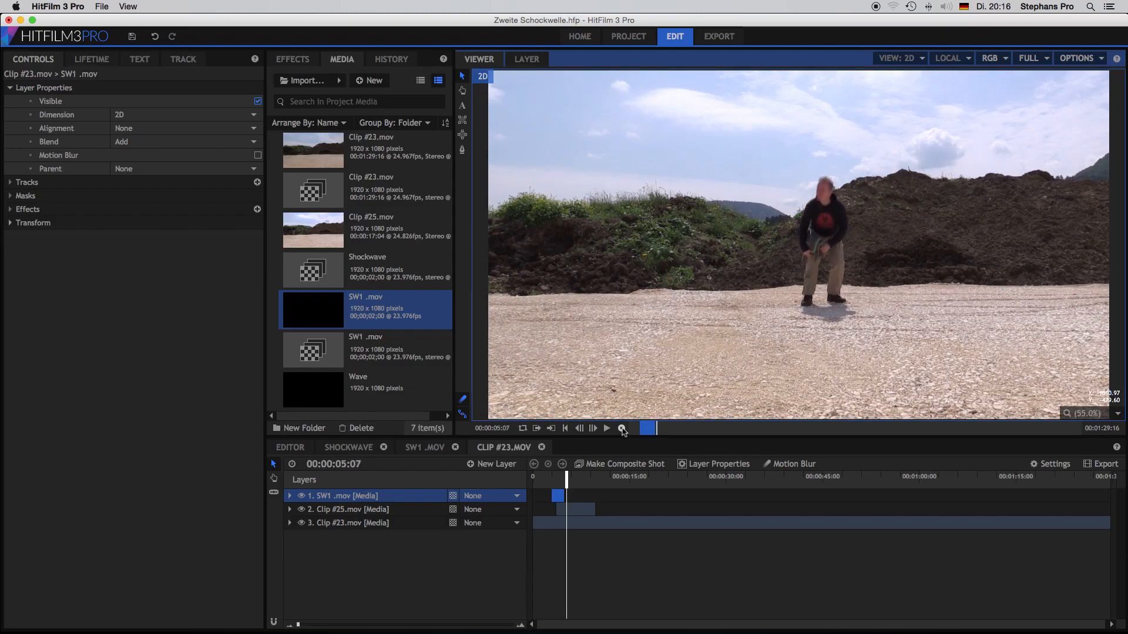
{"action": "left_click", "coordinate": [607, 429]}
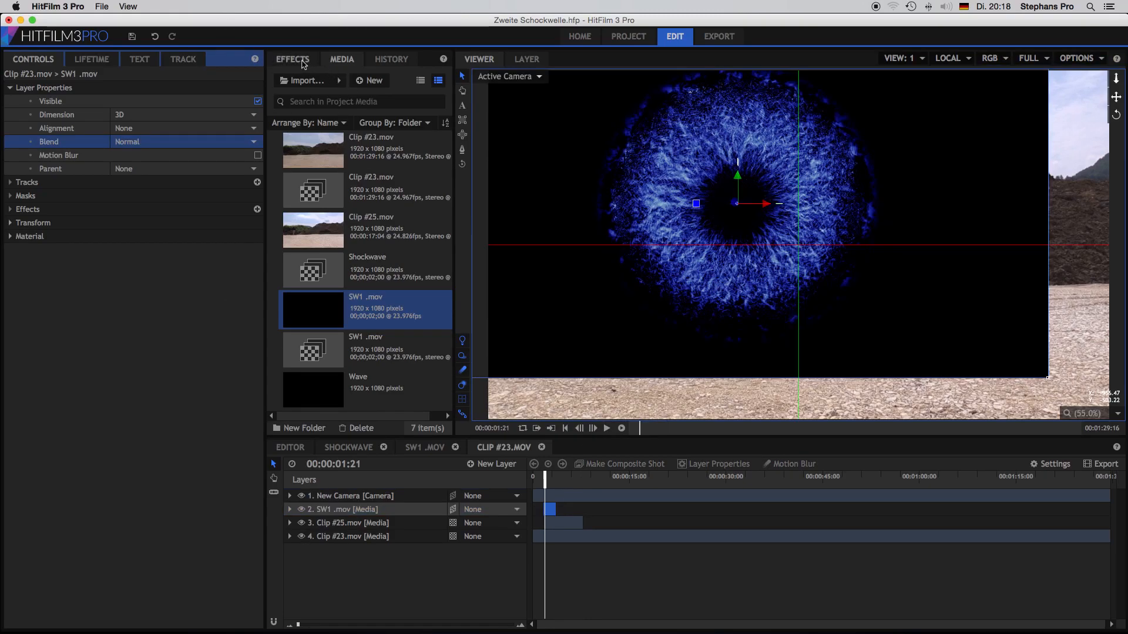
- Search the effects for "lum" and apply Luminance Key to the SW1 layer
{"action": "left_click", "coordinate": [293, 59]}
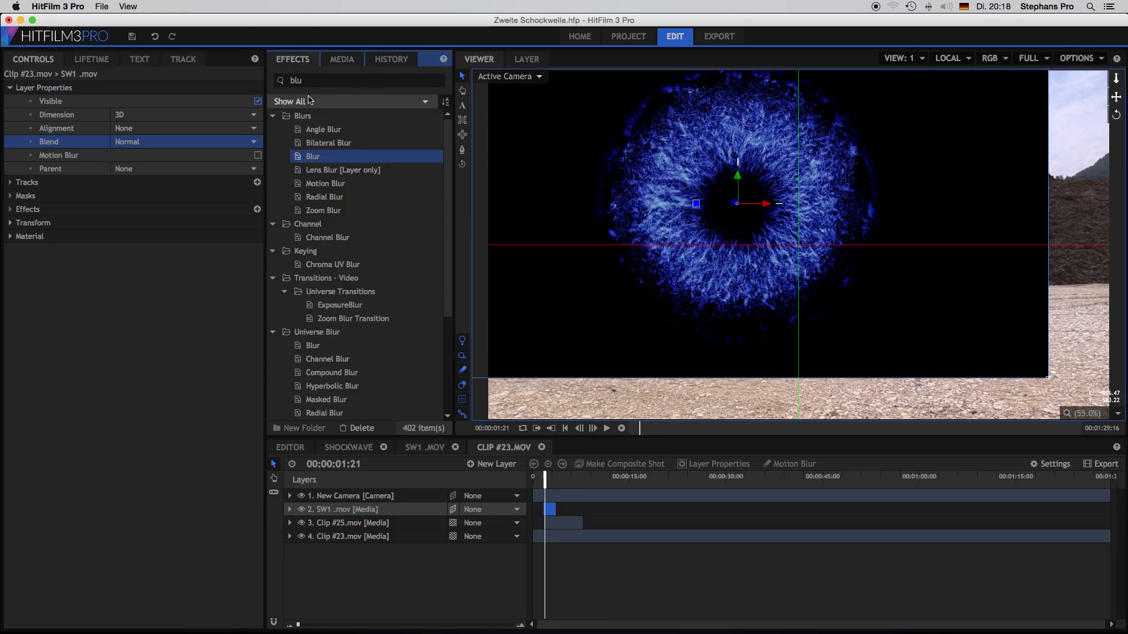
{"action": "left_click", "coordinate": [320, 81]}
{"action": "type", "text": "lum"}
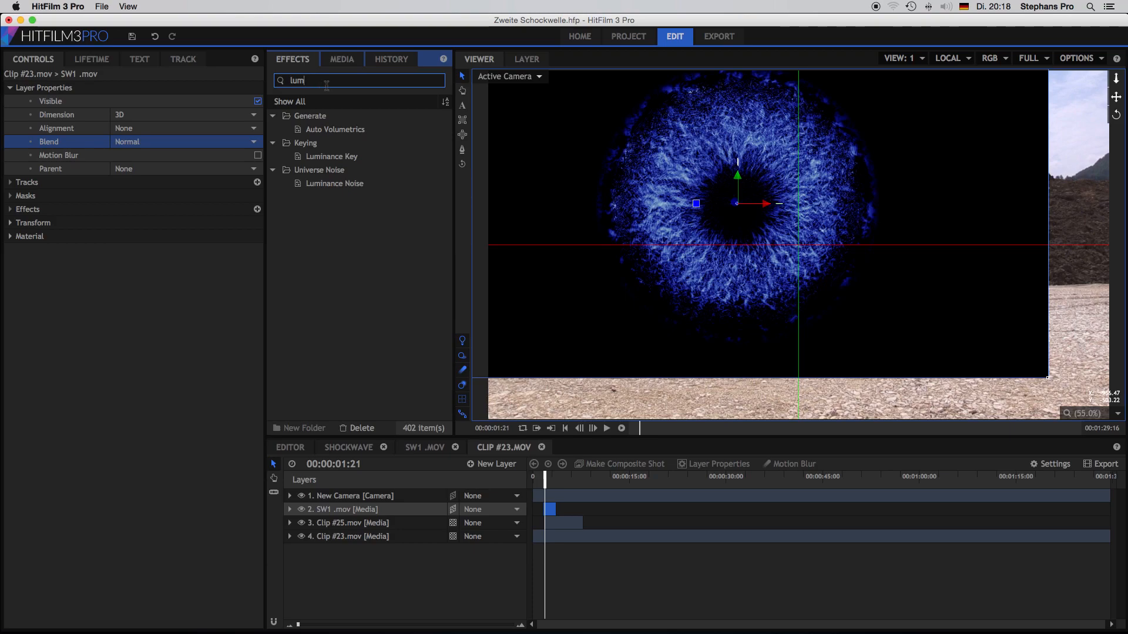
{"action": "left_click", "coordinate": [331, 157]}
{"action": "left_click_drag", "start_coordinate": [332, 159], "coordinate": [116, 229]}
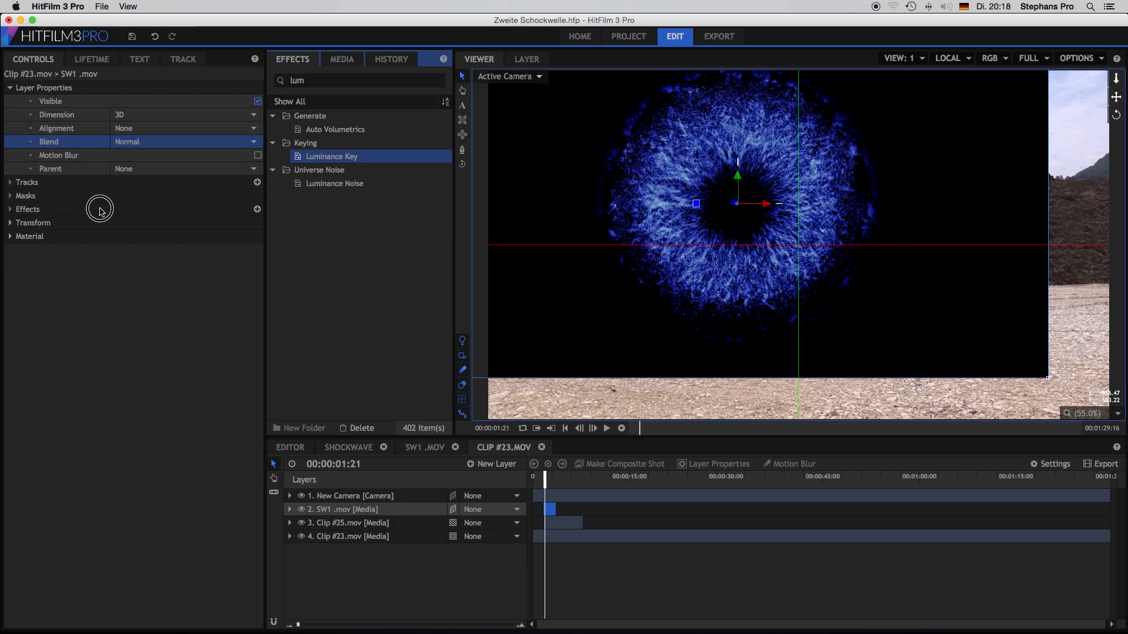
{"action": "left_click_drag", "start_coordinate": [185, 194], "coordinate": [176, 203]}
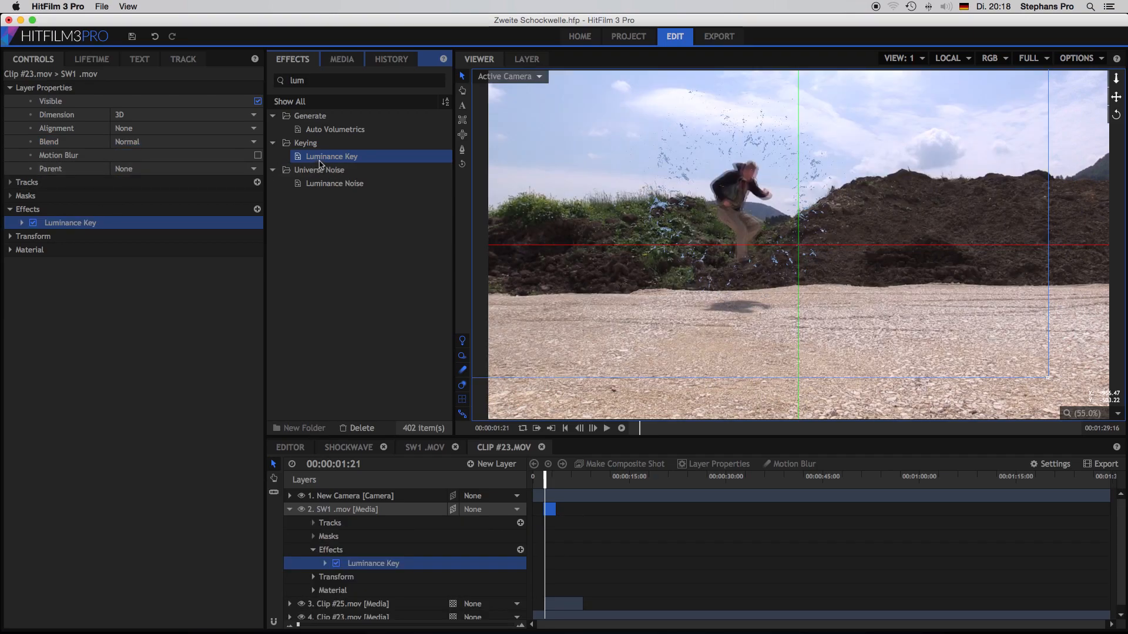
- Set the Luminance Key threshold to 0.02 and tolerance to 0.00, and briefly check the matte view
{"action": "left_click", "coordinate": [22, 222]}
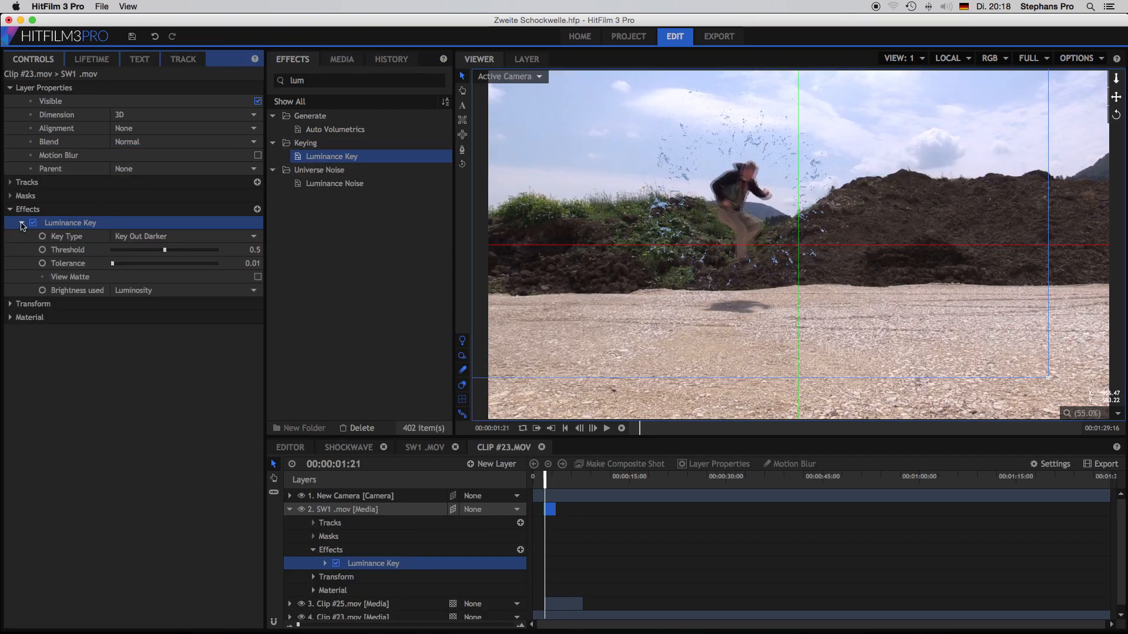
{"action": "left_click_drag", "start_coordinate": [164, 252], "coordinate": [107, 263]}
{"action": "left_click", "coordinate": [116, 252]}
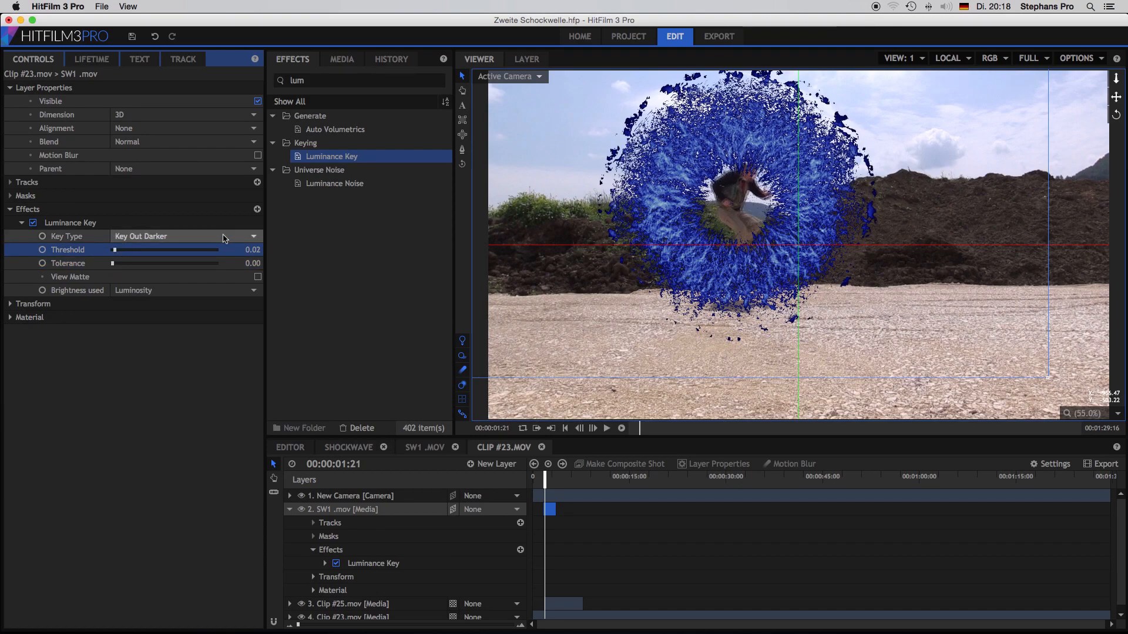
{"action": "left_click", "coordinate": [258, 277]}
{"action": "left_click", "coordinate": [258, 277]}
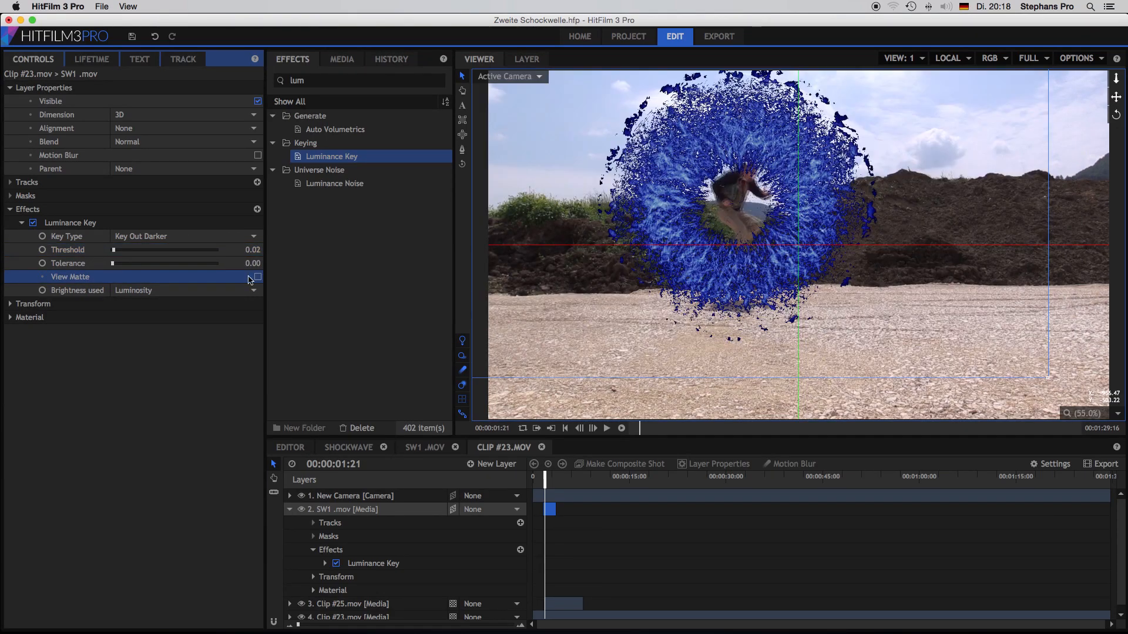
- Compare the Add and Screen blend modes on the keyed SW1 layer and return its blend to Normal
{"action": "left_click", "coordinate": [188, 143]}
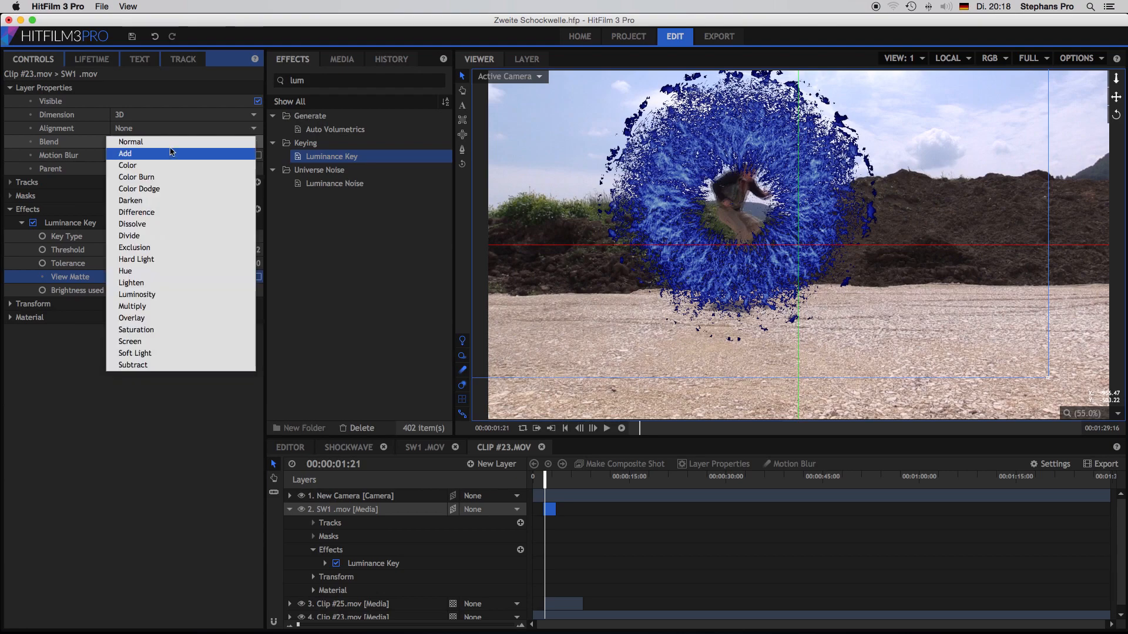
{"action": "left_click", "coordinate": [170, 153]}
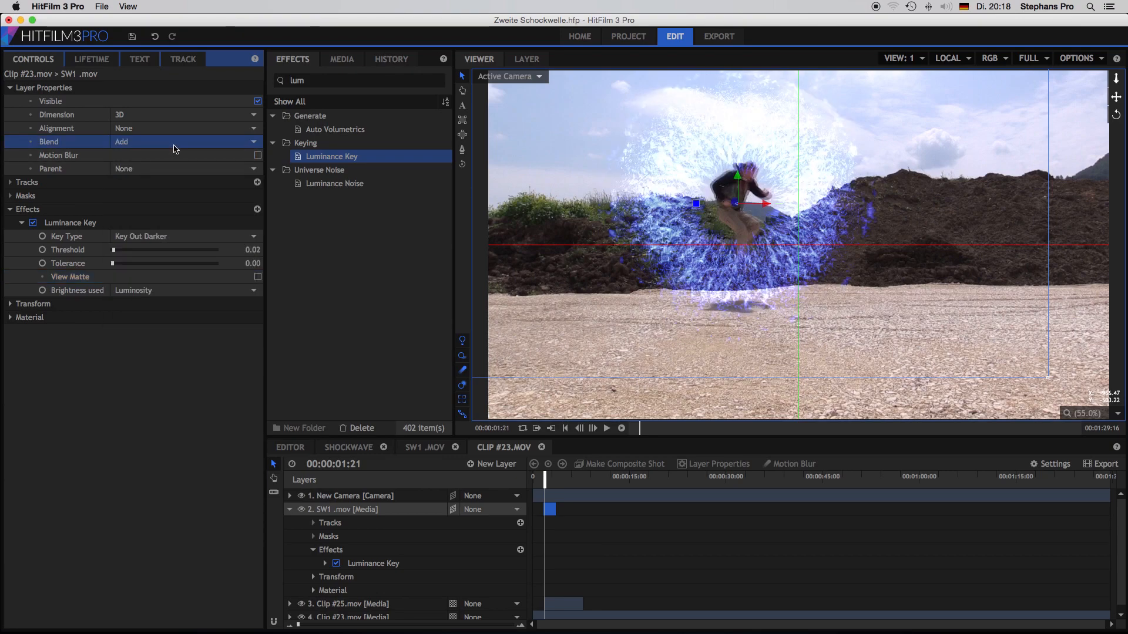
{"action": "left_click", "coordinate": [174, 144]}
{"action": "left_click", "coordinate": [185, 342]}
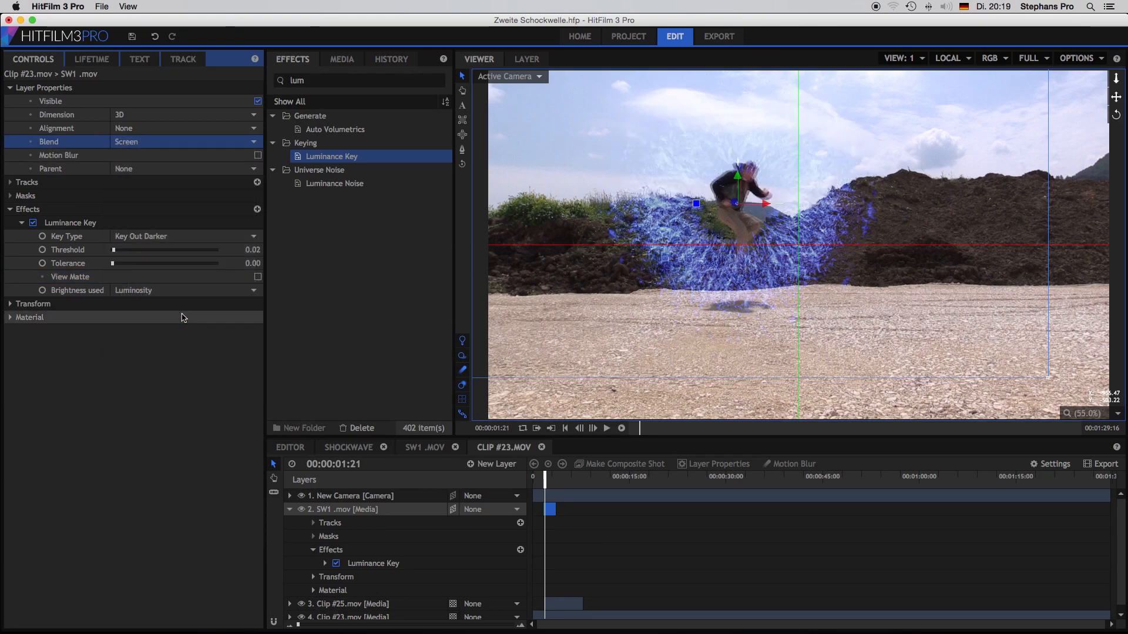
{"action": "left_click", "coordinate": [196, 142]}
{"action": "left_click", "coordinate": [196, 155]}
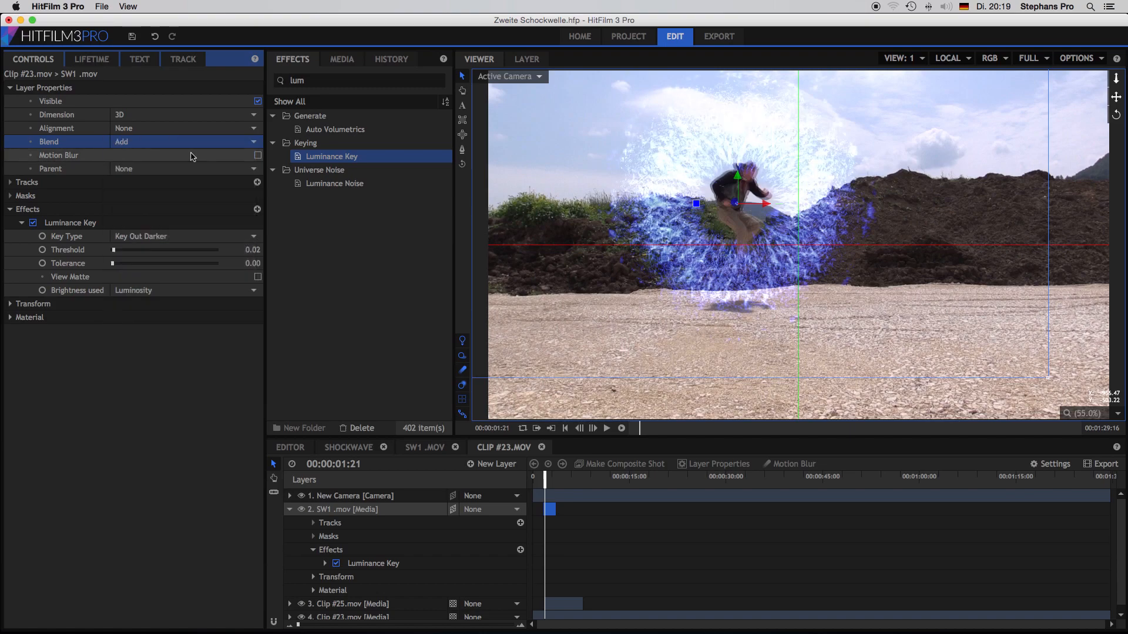
{"action": "left_click", "coordinate": [193, 142]}
{"action": "left_click", "coordinate": [194, 142]}
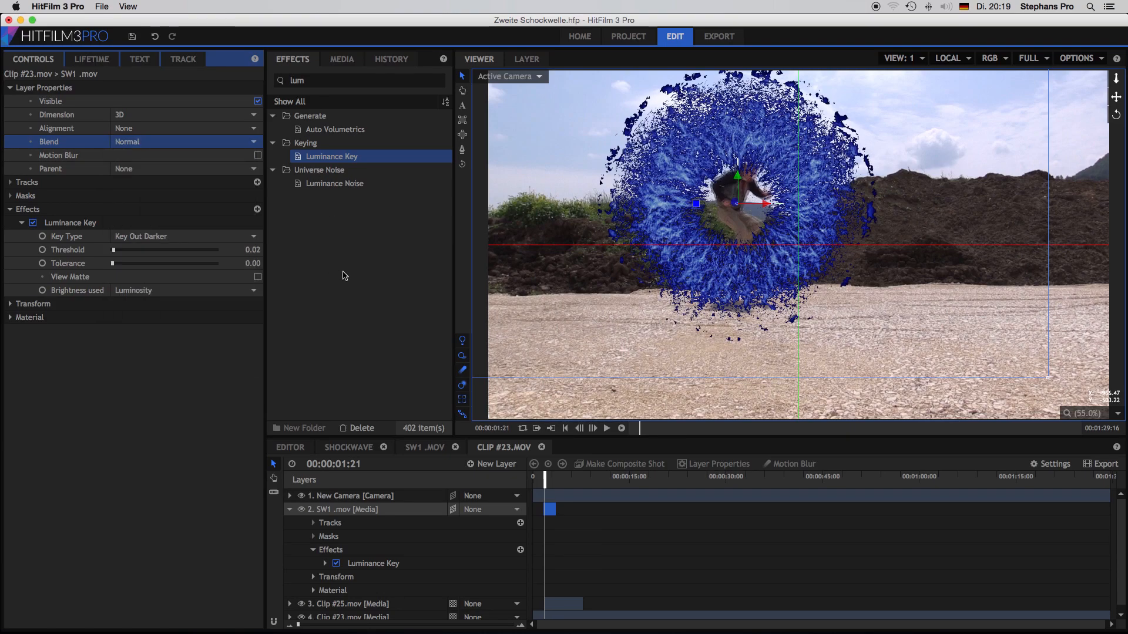
- Set the SW1 layer's opacity to 78%, shift its X position to -219.8 at 00:00:01:19 and scale it to 50%
{"action": "left_click", "coordinate": [11, 304]}
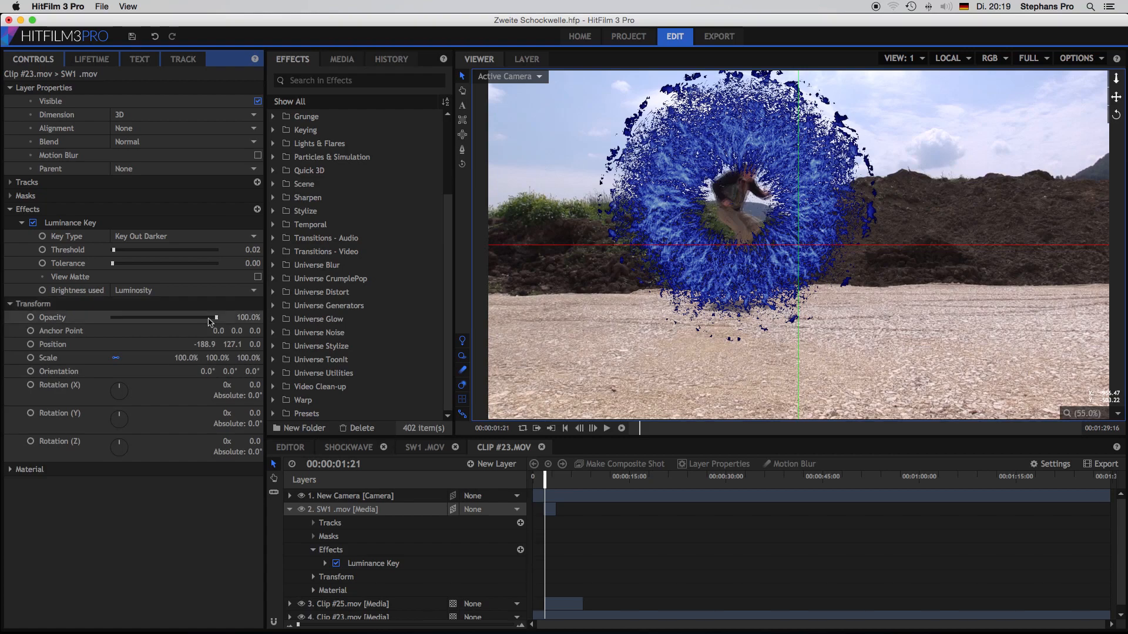
{"action": "left_click_drag", "start_coordinate": [246, 318], "coordinate": [247, 318]}
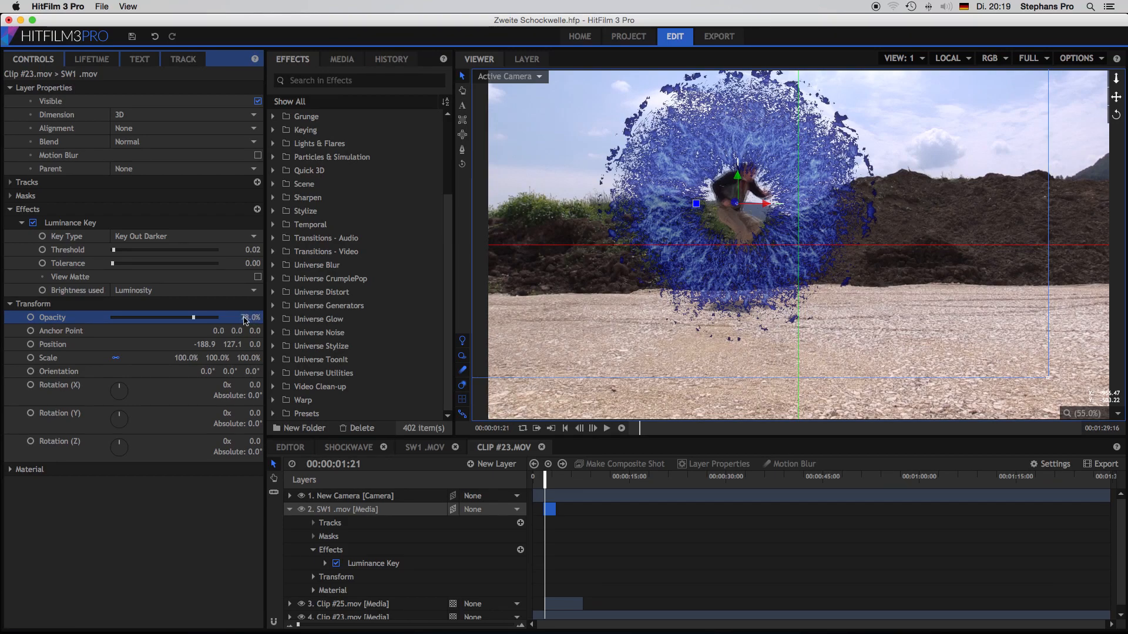
{"action": "left_click", "coordinate": [544, 481]}
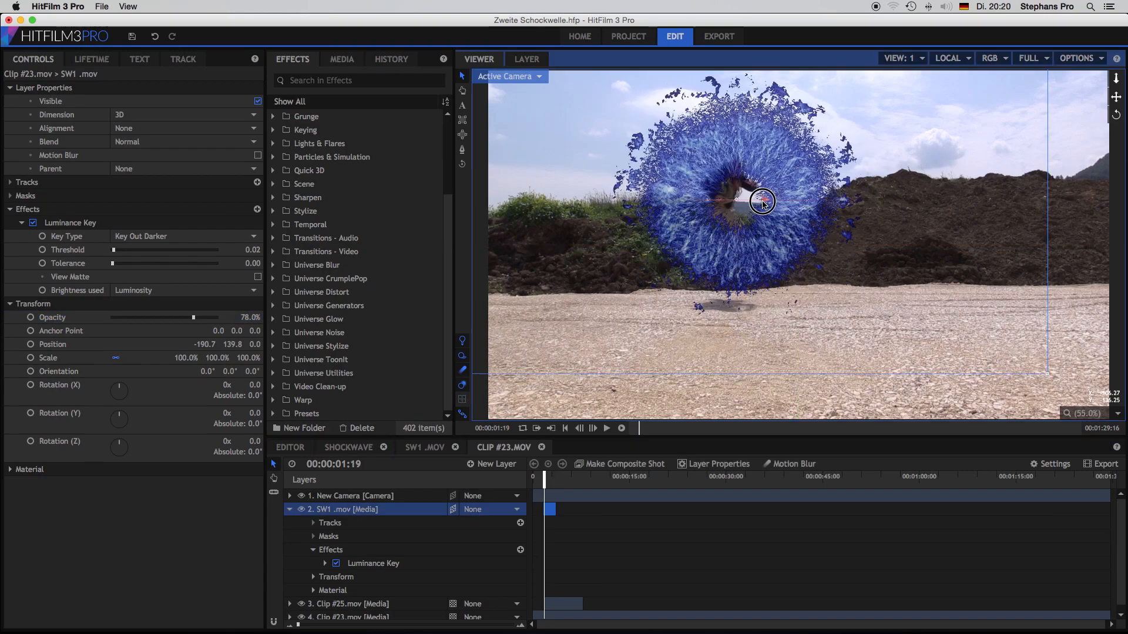
{"action": "left_click_drag", "start_coordinate": [626, 242], "coordinate": [619, 238]}
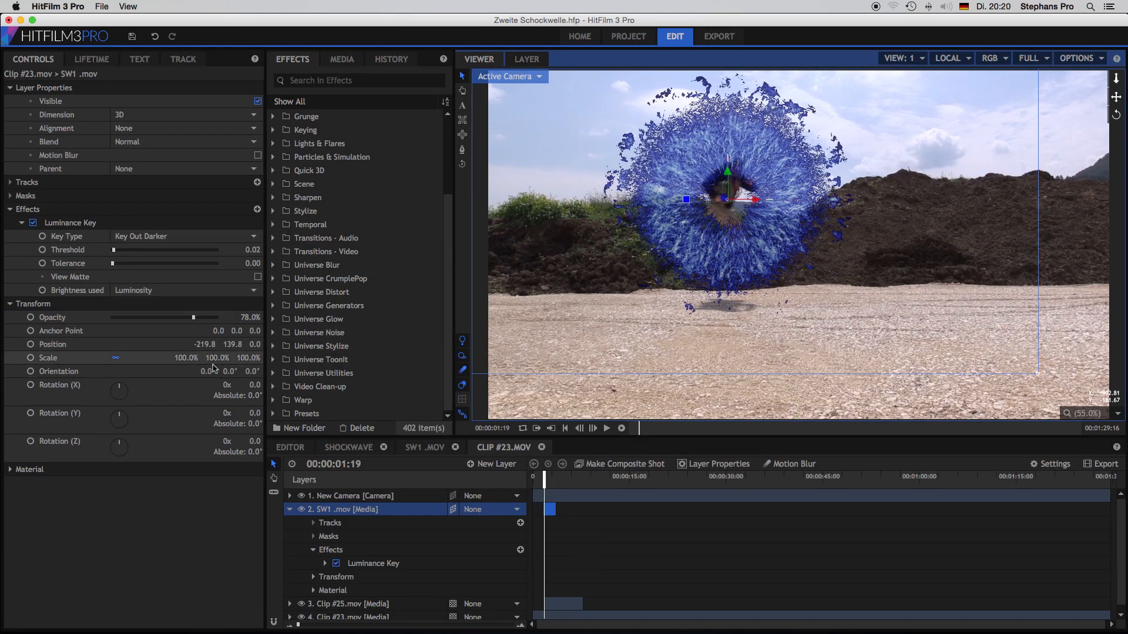
{"action": "left_click_drag", "start_coordinate": [221, 358], "coordinate": [220, 359]}
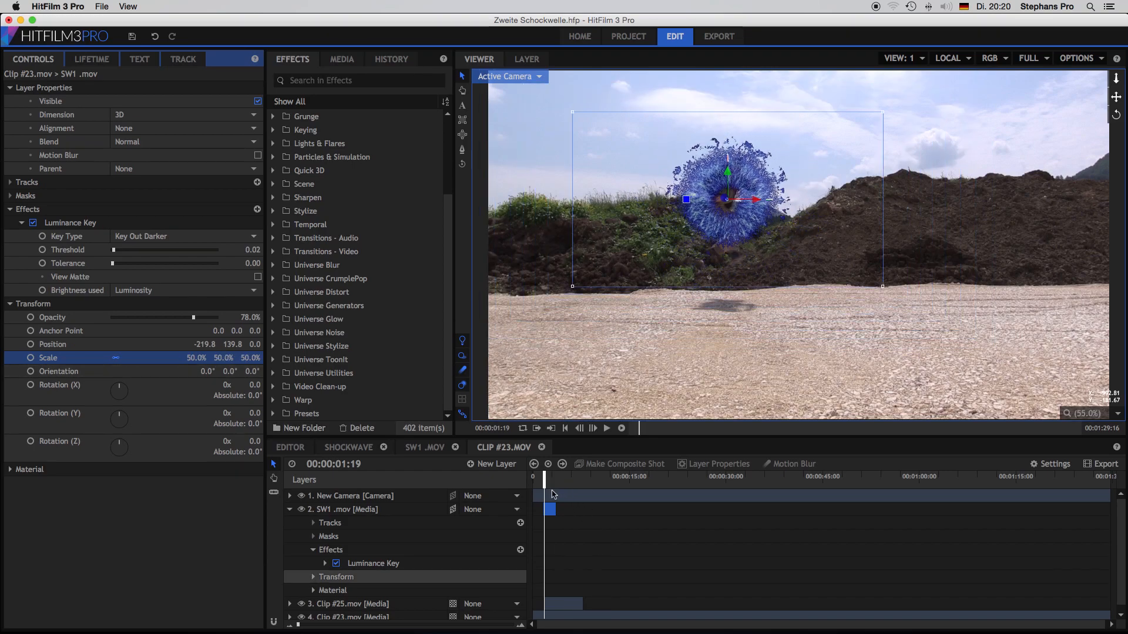
- Apply the Grunge Shake effect to the Clip #25.mov layer and open its settings
{"action": "left_click_drag", "start_coordinate": [544, 480], "coordinate": [548, 486]}
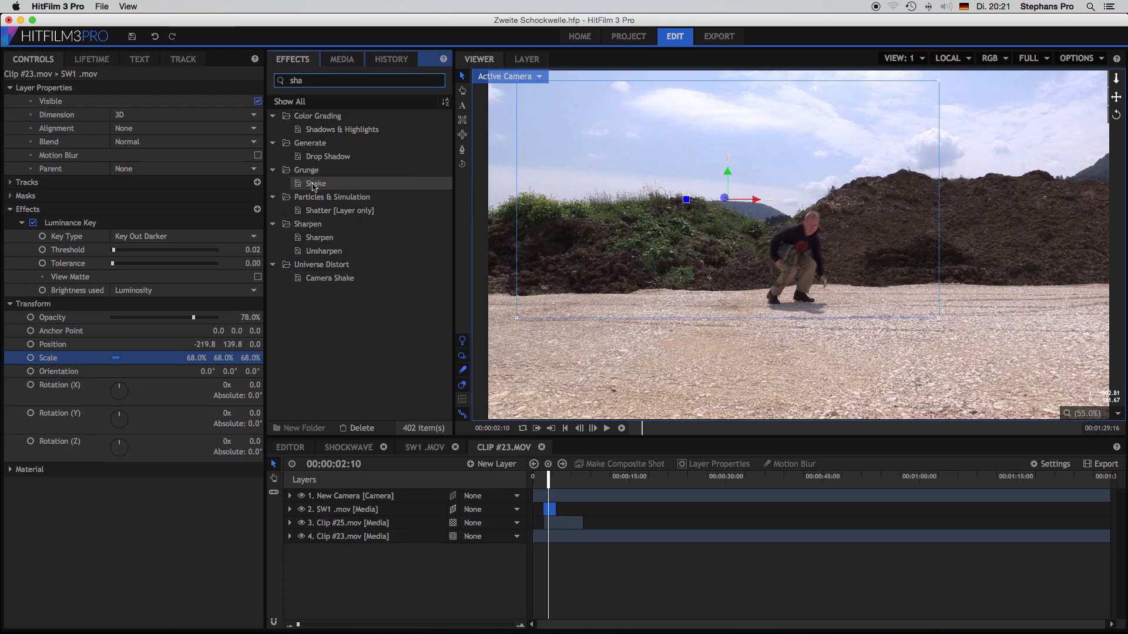
{"action": "left_click_drag", "start_coordinate": [313, 185], "coordinate": [365, 524]}
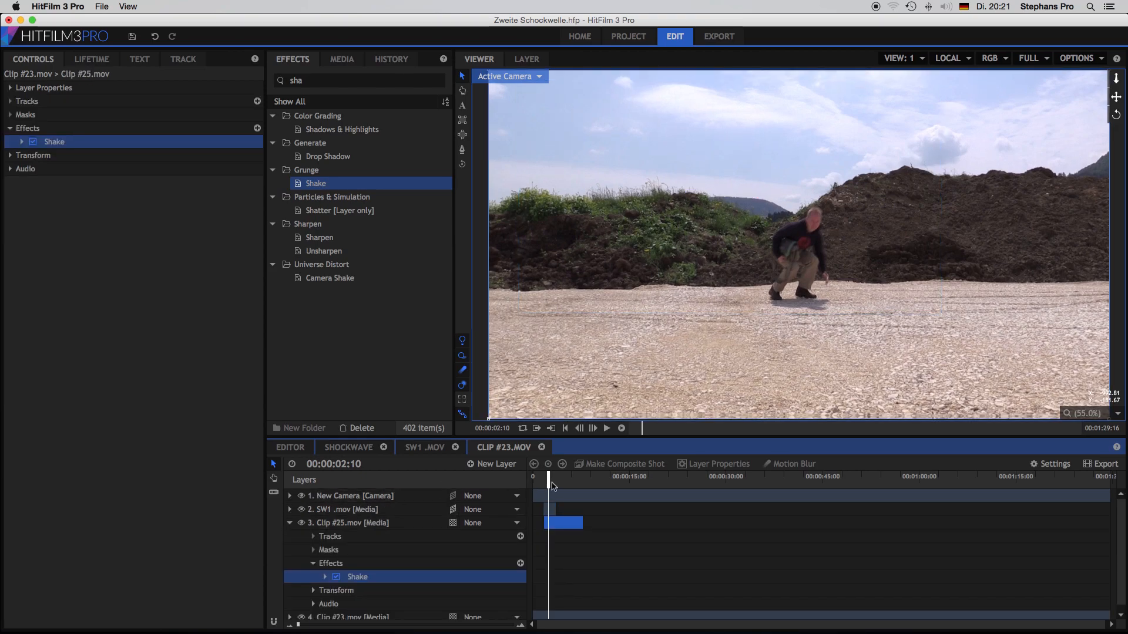
{"action": "left_click", "coordinate": [20, 143]}
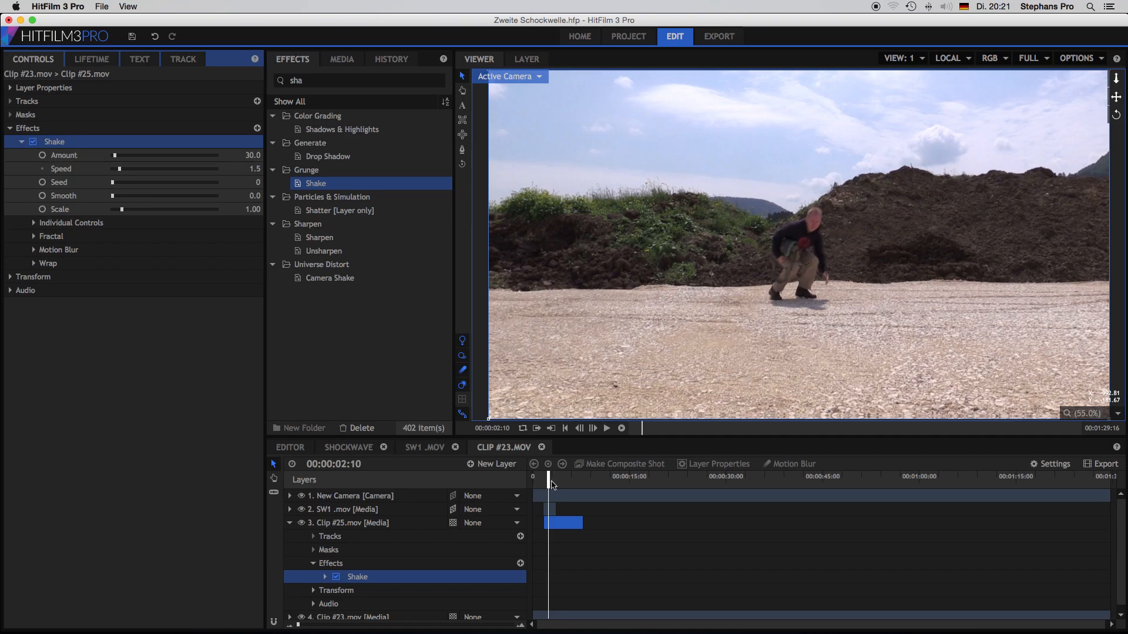
- Enable keyframing of the Shake Amount at 00:00:01:17 and scrub the landing footage up to 00:00:03:05
{"action": "left_click_drag", "start_coordinate": [548, 480], "coordinate": [544, 481]}
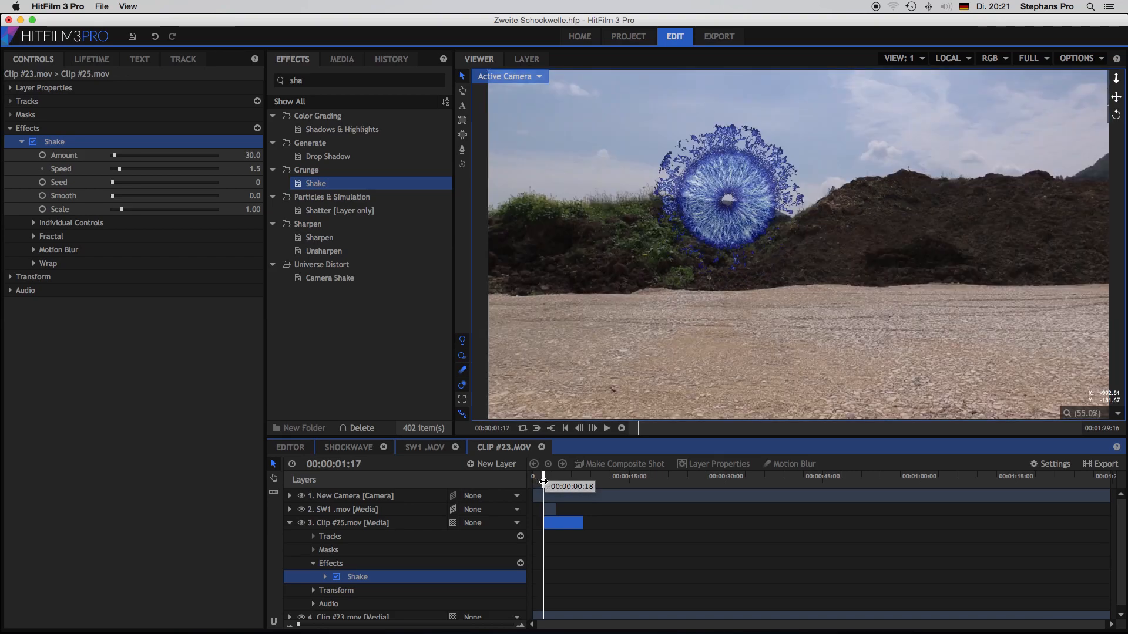
{"action": "left_click", "coordinate": [45, 158]}
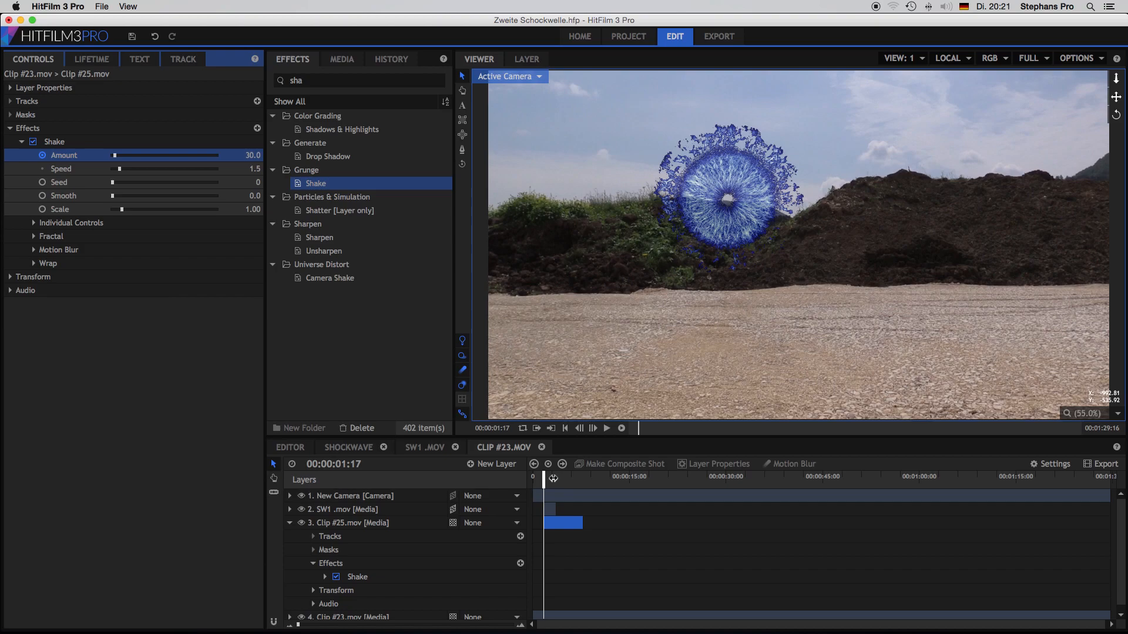
{"action": "left_click", "coordinate": [552, 479]}
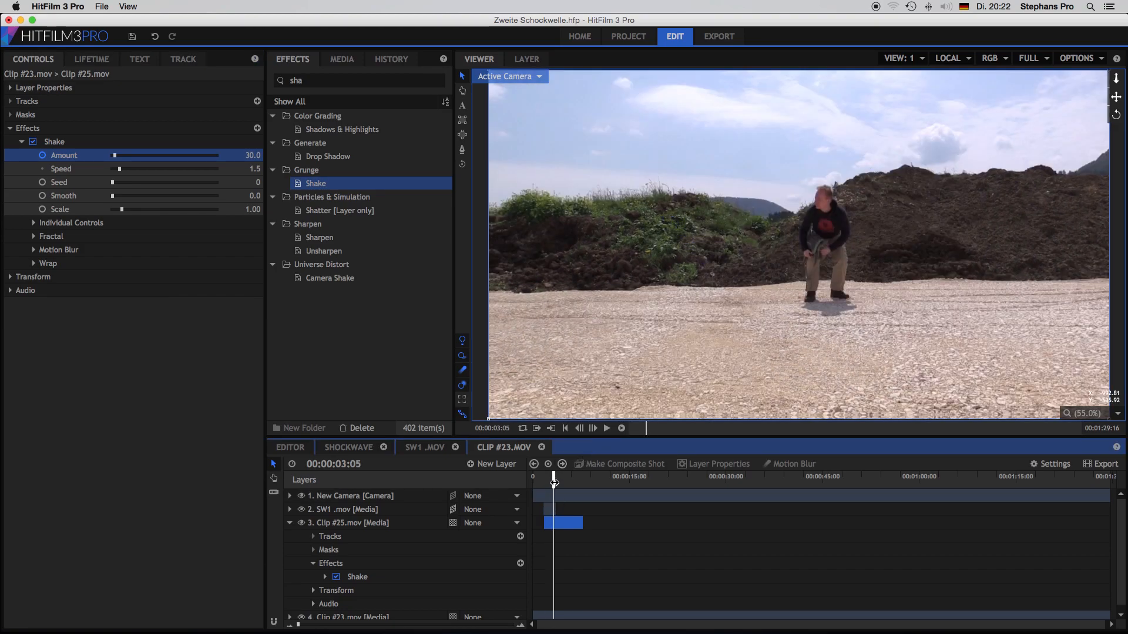
{"action": "left_click_drag", "start_coordinate": [554, 483], "coordinate": [549, 485]}
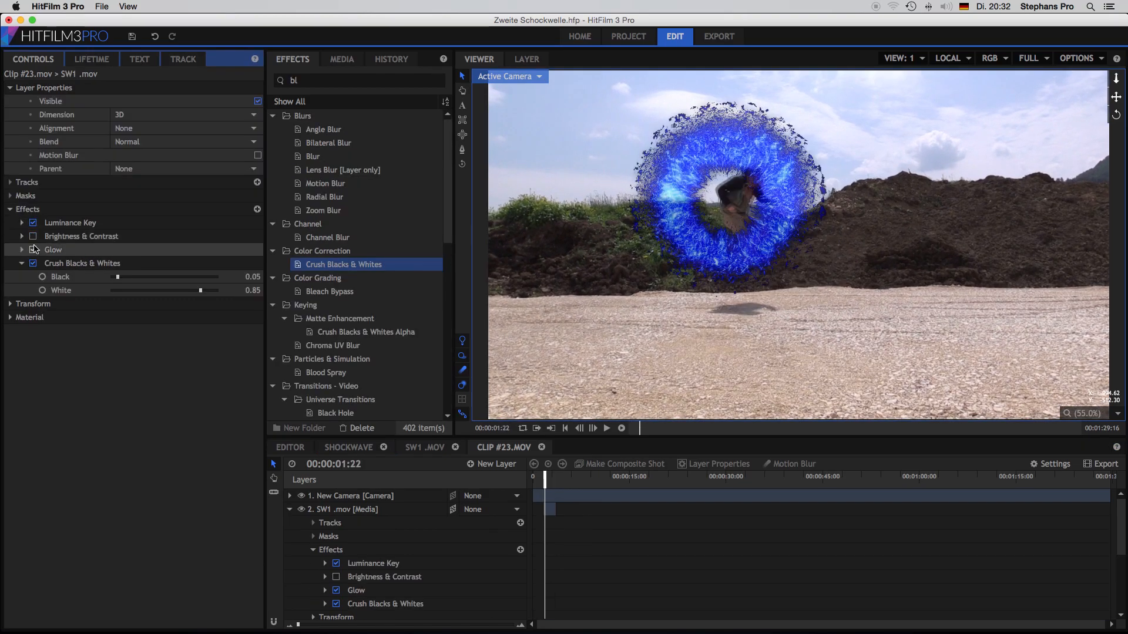
- Turn off Crush Blacks & Whites on the SW1 layer and re-enable its Brightness & Contrast effect with the settings expanded
{"action": "left_click", "coordinate": [33, 264]}
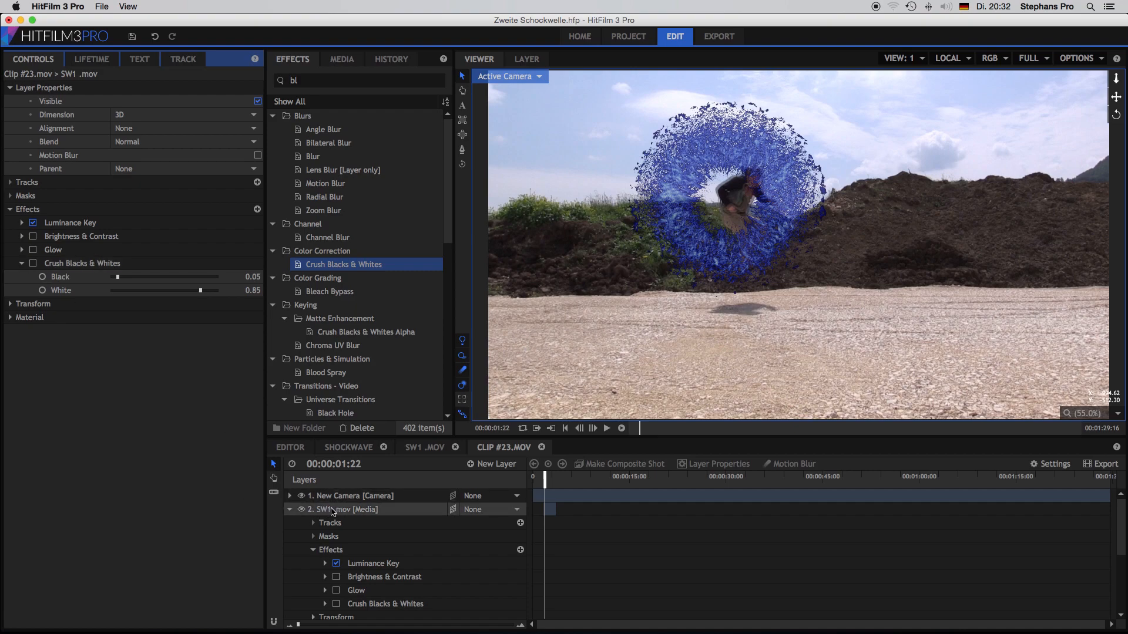
{"action": "left_click", "coordinate": [333, 512]}
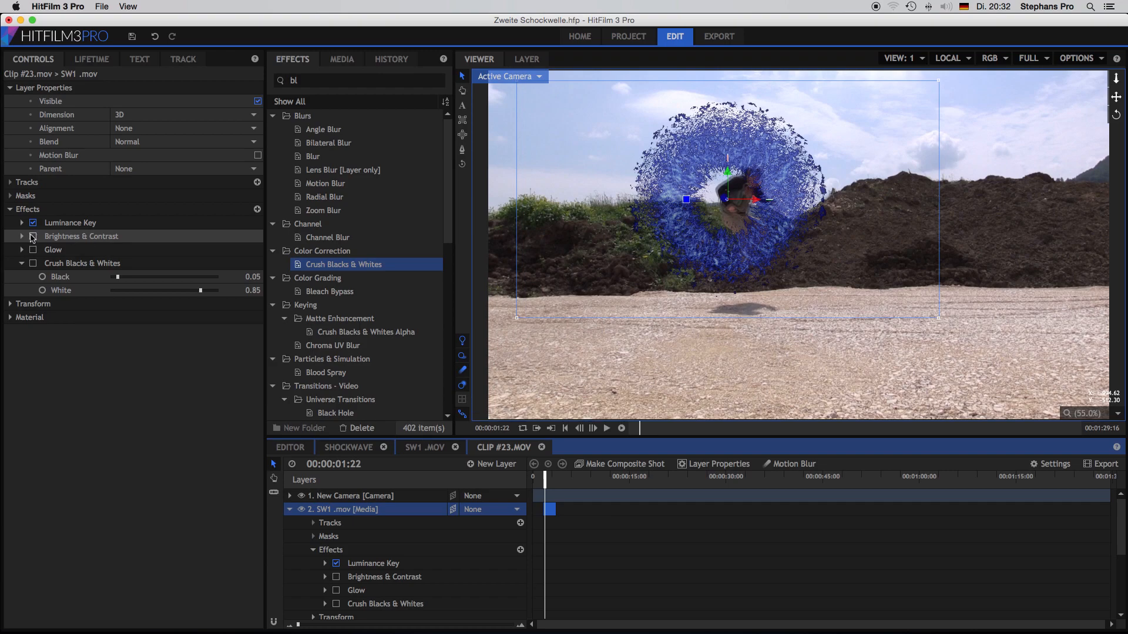
{"action": "left_click", "coordinate": [22, 237]}
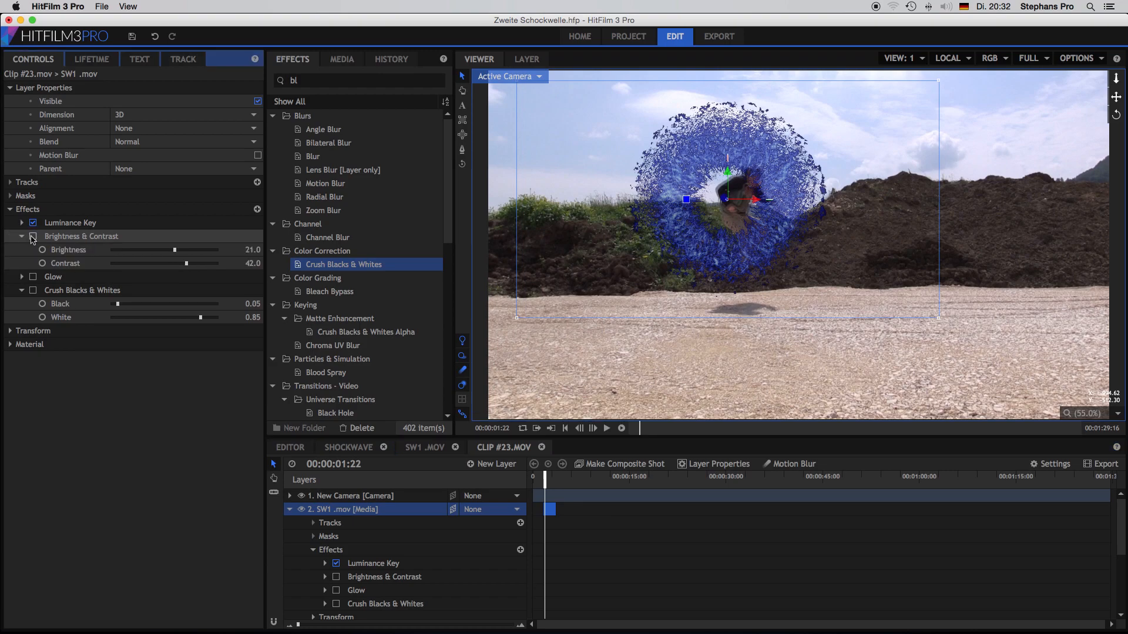
{"action": "left_click", "coordinate": [33, 237]}
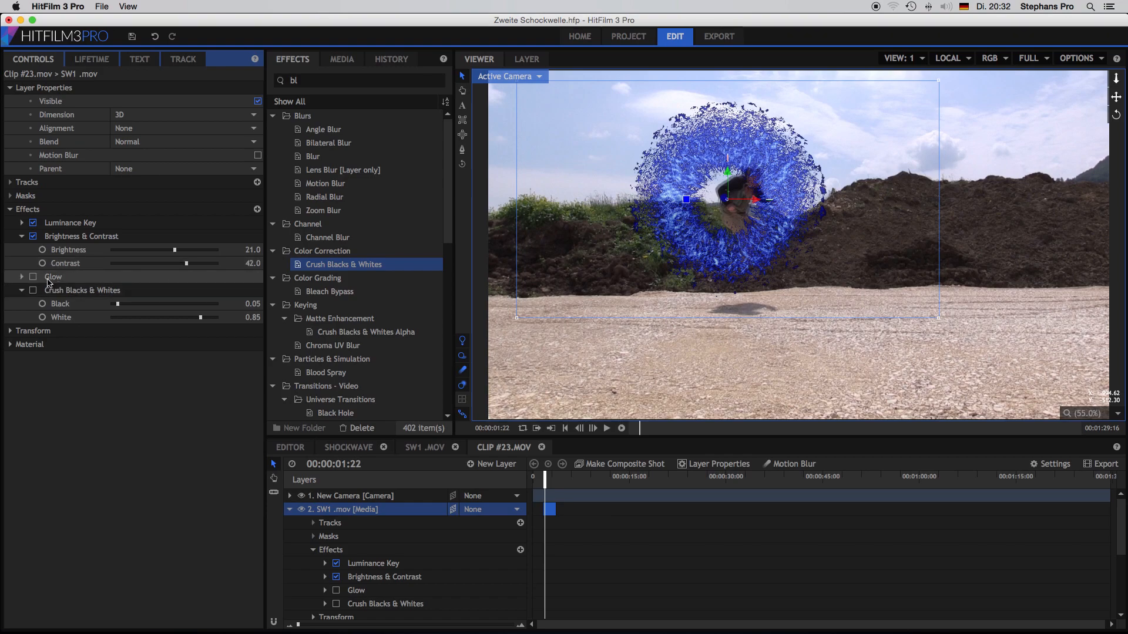
- Re-enable the SW1 layer's Glow effect, set its Intensity to 1.1 and Radius to 45 px, and check its advanced and per-channel options
{"action": "left_click", "coordinate": [22, 276]}
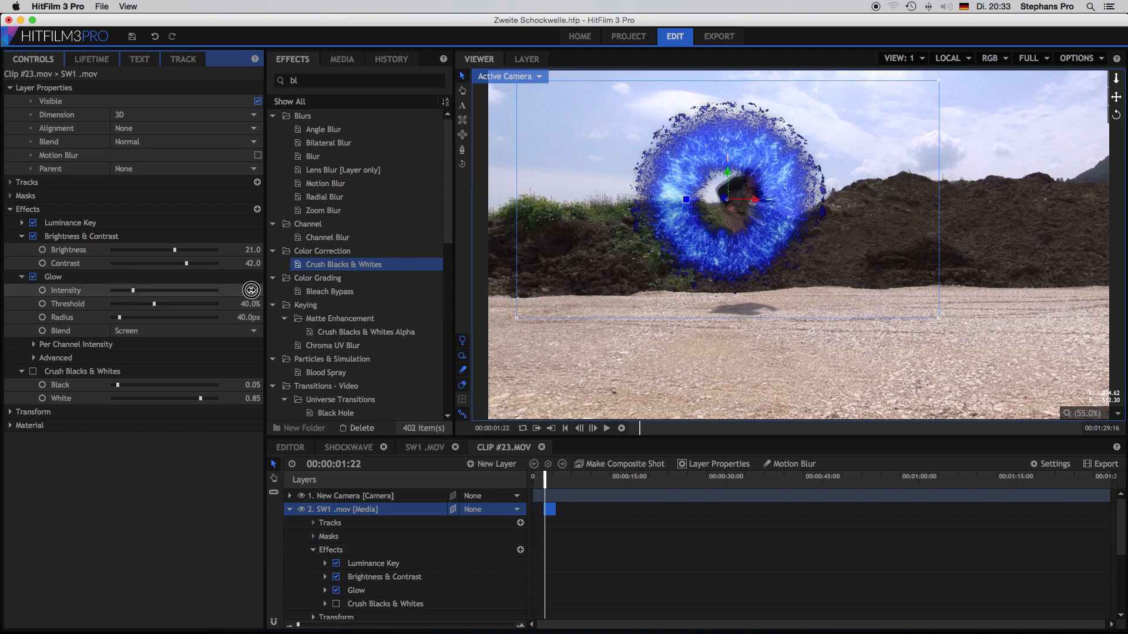
{"action": "left_click_drag", "start_coordinate": [252, 290], "coordinate": [253, 291]}
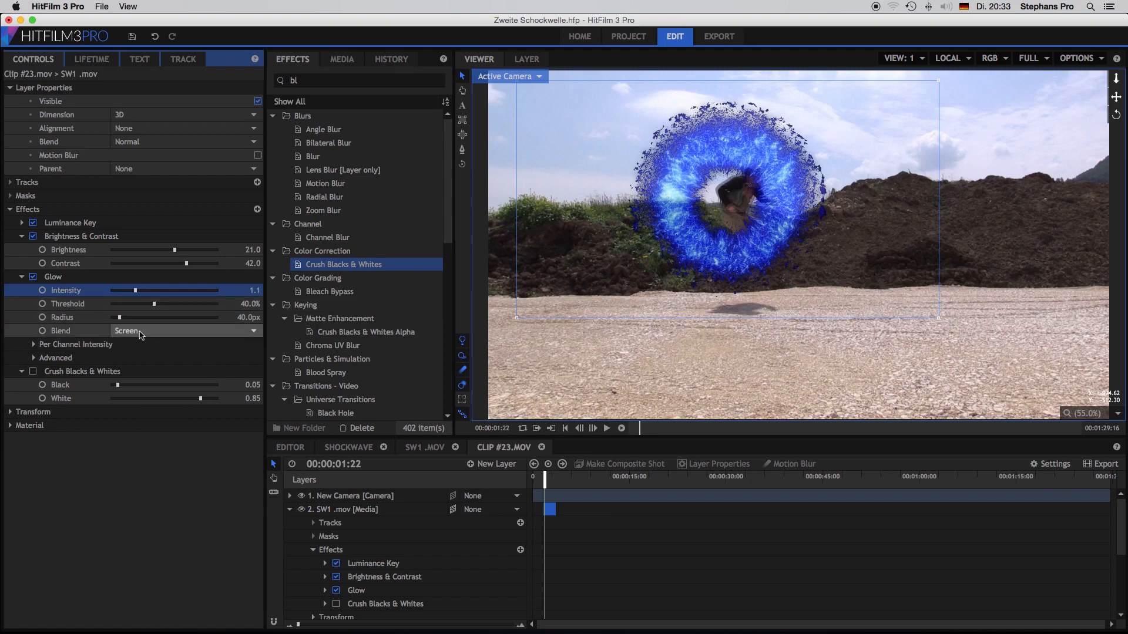
{"action": "left_click_drag", "start_coordinate": [243, 318], "coordinate": [243, 318]}
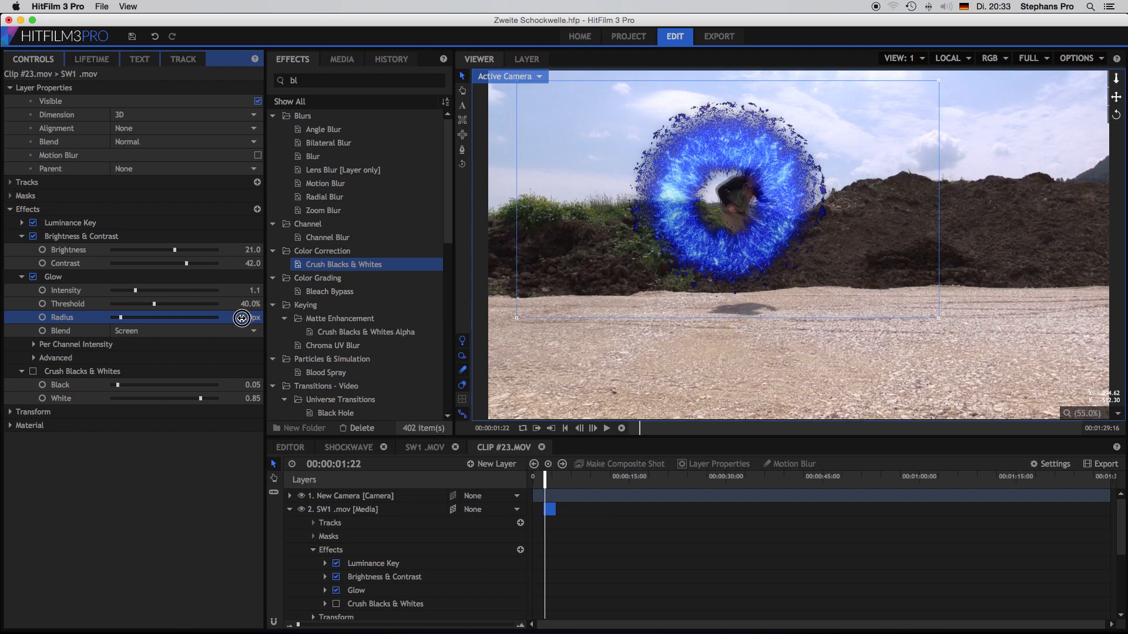
{"action": "left_click_drag", "start_coordinate": [241, 318], "coordinate": [245, 318]}
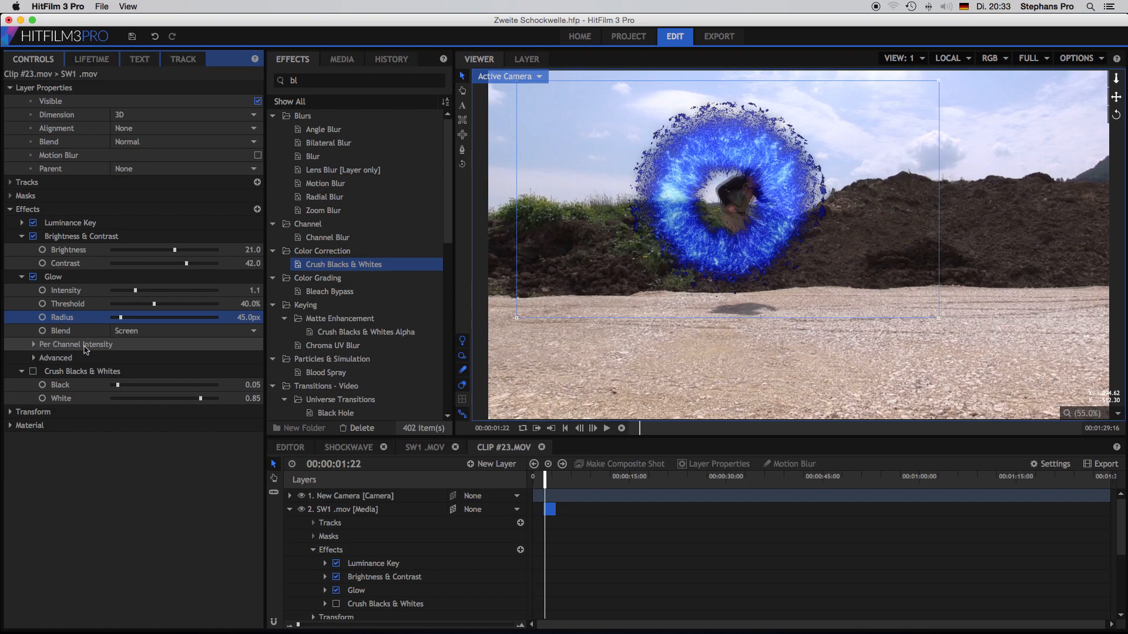
{"action": "left_click", "coordinate": [33, 358]}
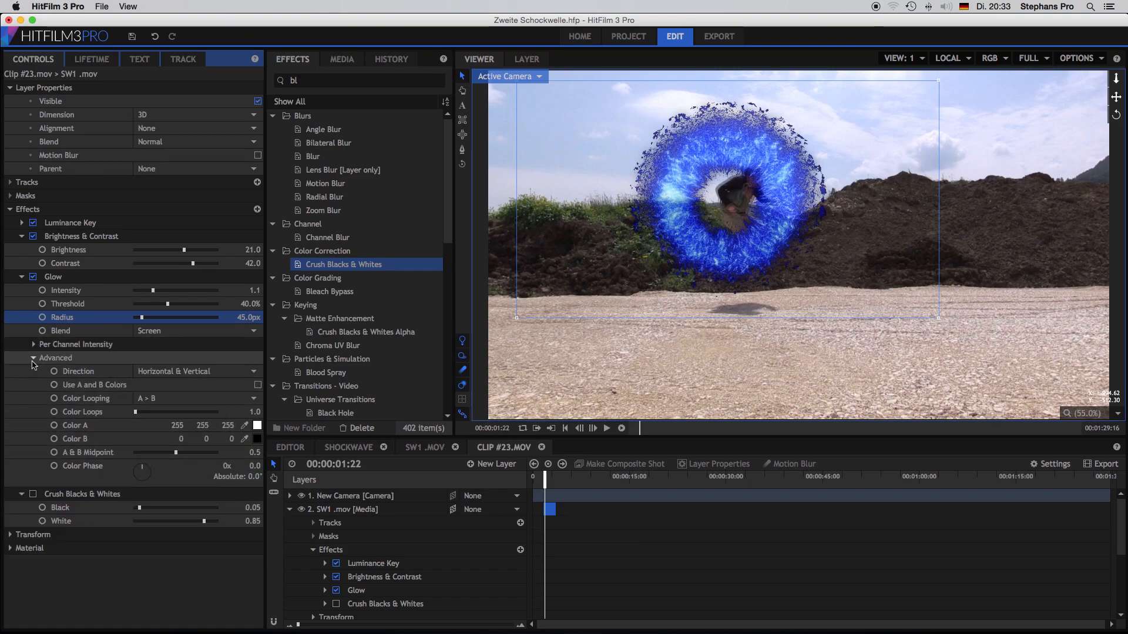
{"action": "left_click", "coordinate": [34, 359]}
{"action": "left_click", "coordinate": [33, 345]}
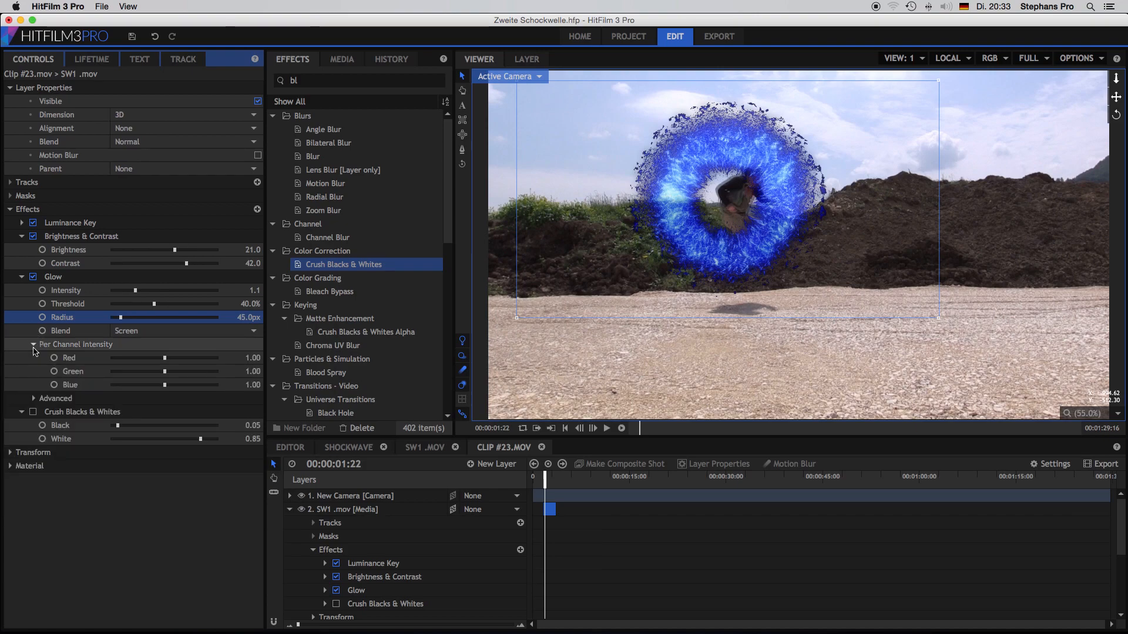
{"action": "left_click", "coordinate": [34, 344]}
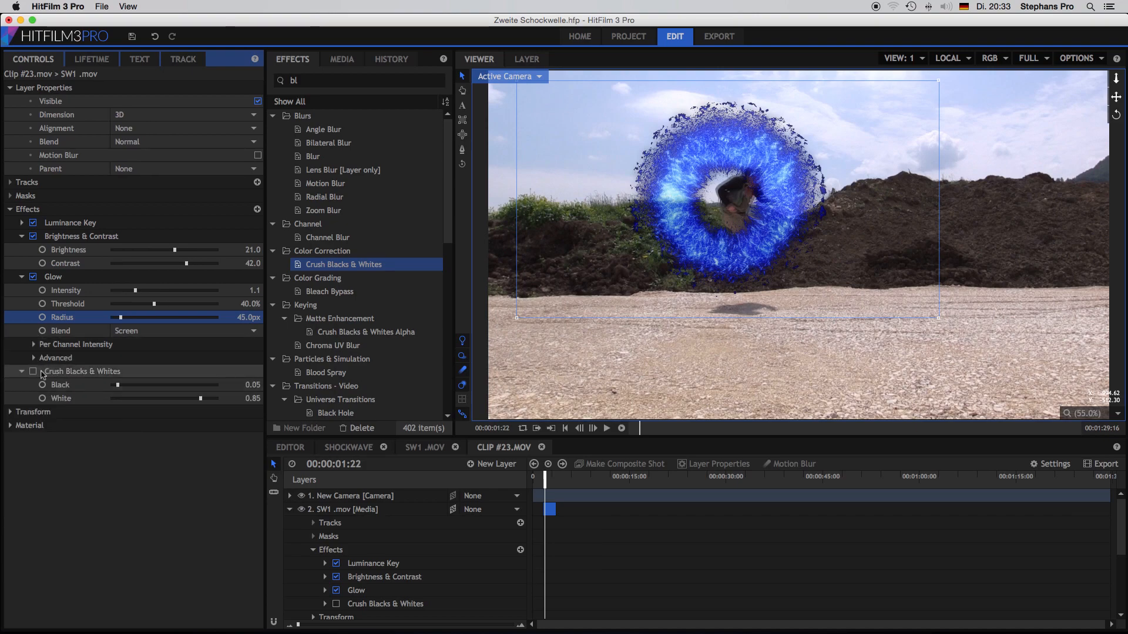
- Re-enable Crush Blacks & Whites on the SW1 layer, and set Brightness to 32 and Contrast to 57
{"action": "left_click", "coordinate": [33, 372]}
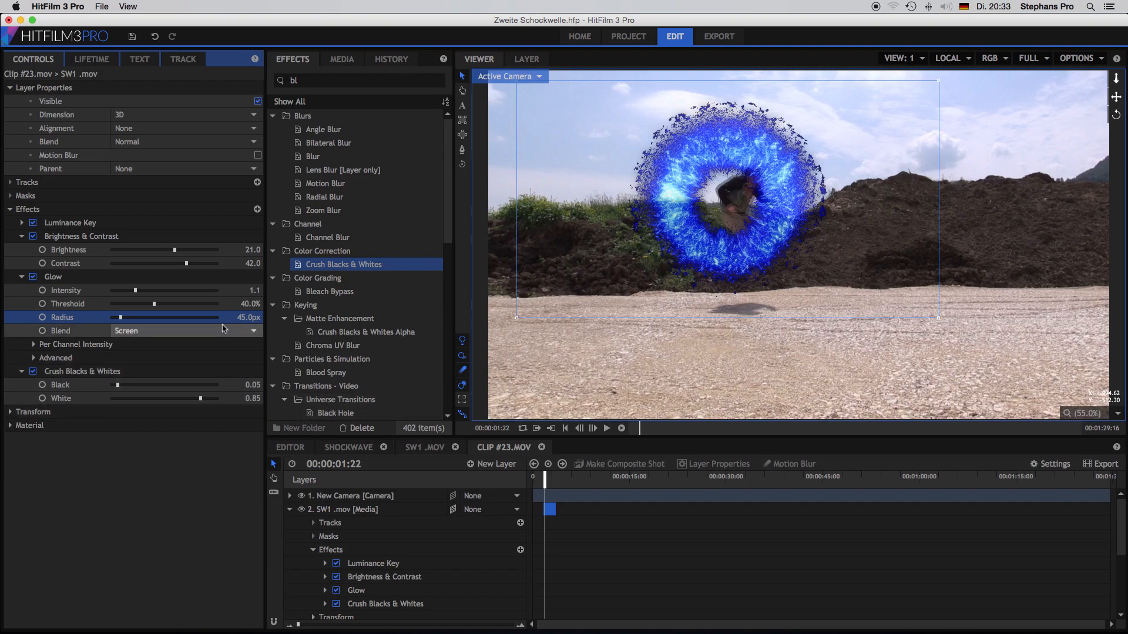
{"action": "left_click_drag", "start_coordinate": [247, 250], "coordinate": [246, 265]}
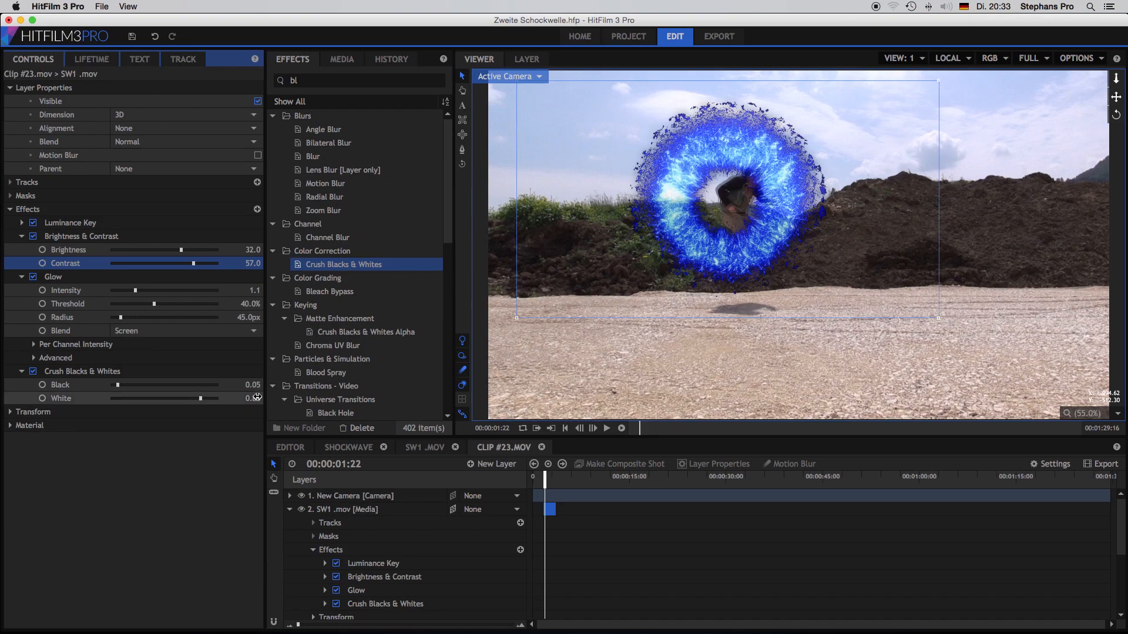
{"action": "left_click_drag", "start_coordinate": [251, 385], "coordinate": [248, 385]}
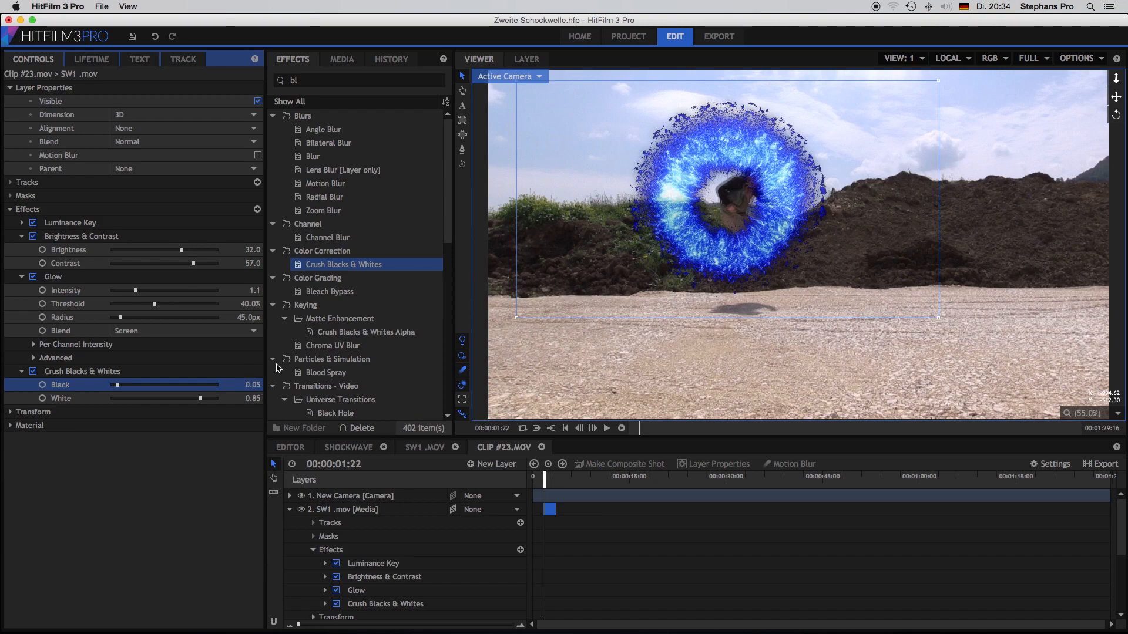
- Deselect the SW1 layer and return the Clip #23 composite to its first frame for playback
{"action": "left_click", "coordinate": [476, 372]}
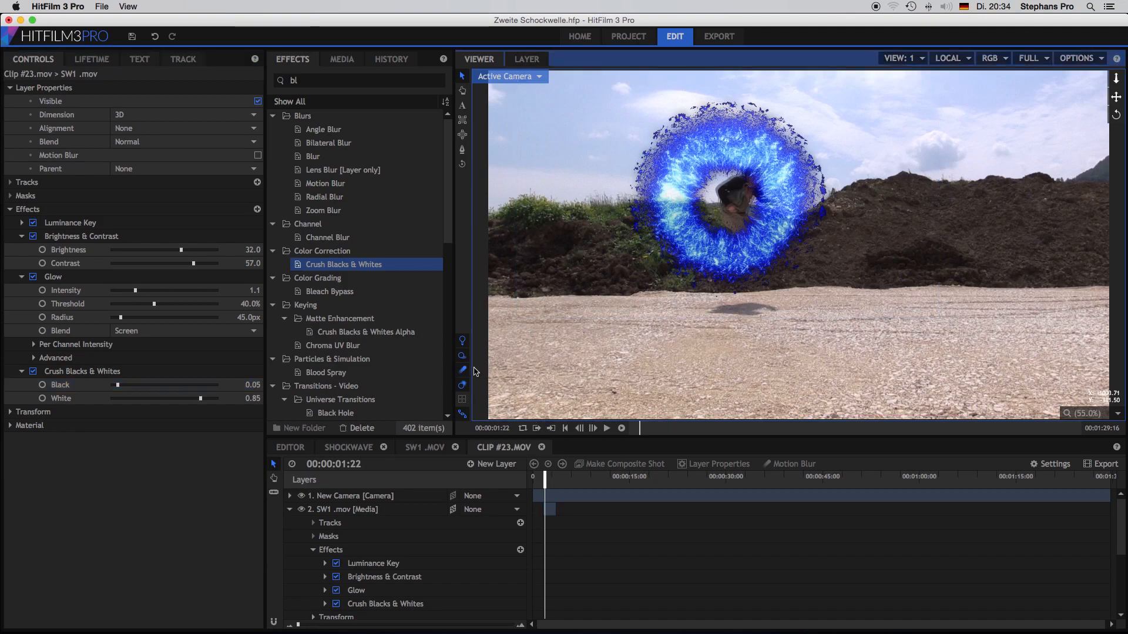
{"action": "left_click", "coordinate": [565, 428]}
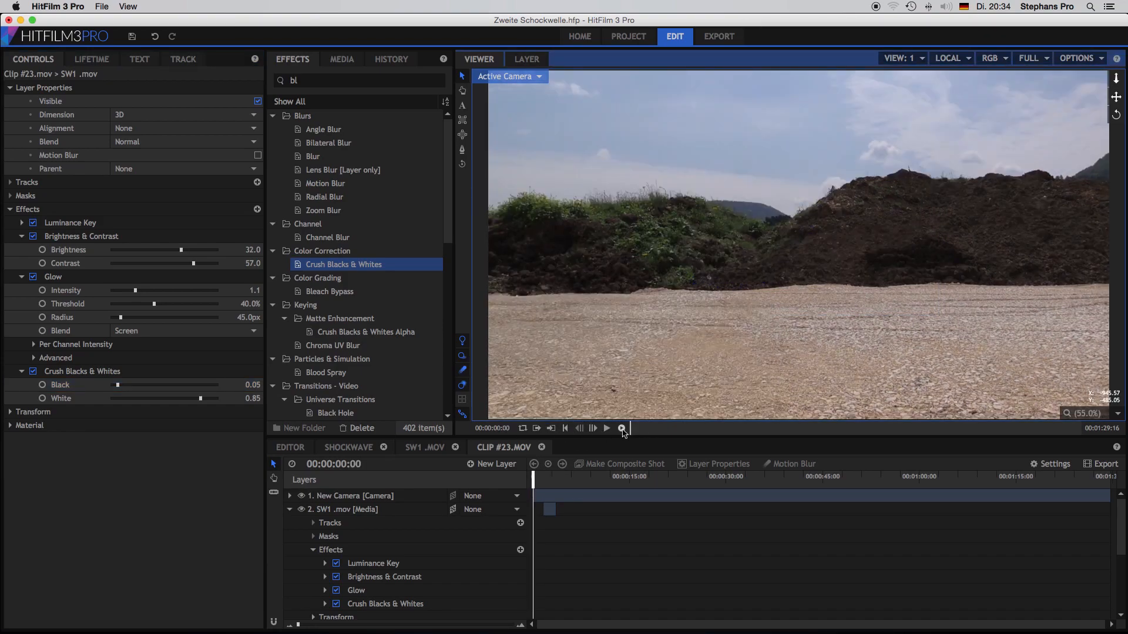